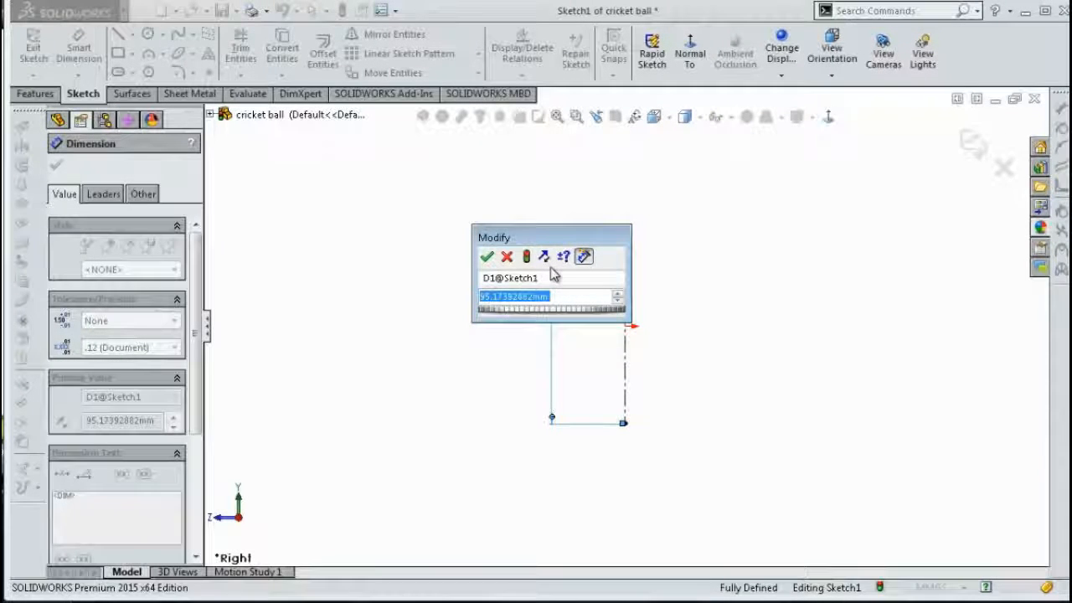
- Set the vertical centerline's length to 36 mm and draw a three-point semicircular arc between its endpoints, bulging away from the dimension
{"action": "type", "text": "36"}
{"action": "key", "text": "Return"}
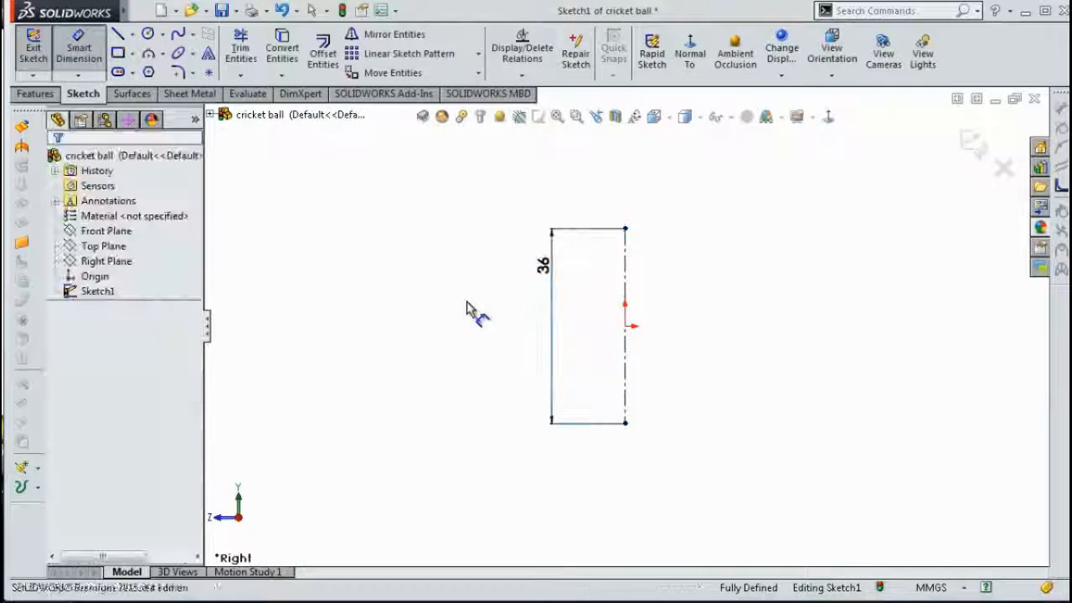
{"action": "left_click", "coordinate": [149, 55]}
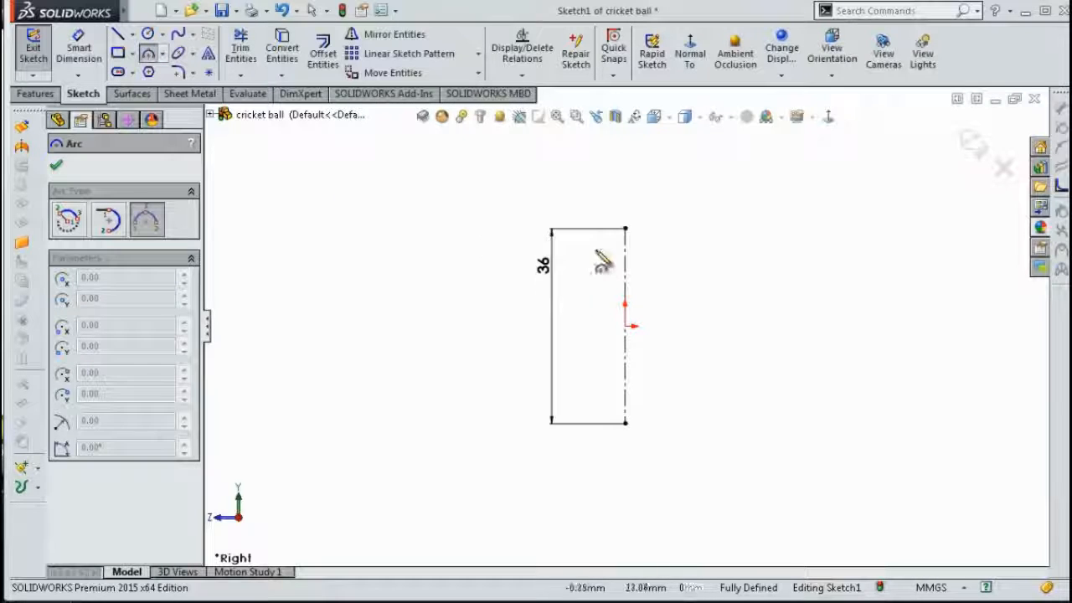
{"action": "left_click", "coordinate": [625, 228]}
{"action": "left_click", "coordinate": [626, 424]}
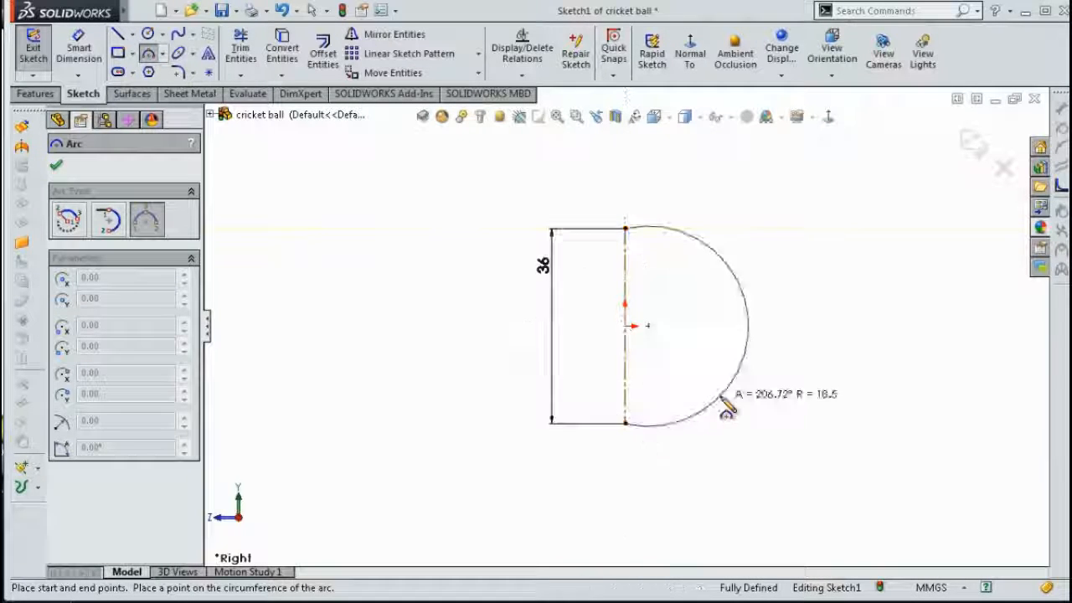
{"action": "left_click", "coordinate": [711, 396]}
{"action": "key", "text": "Escape"}
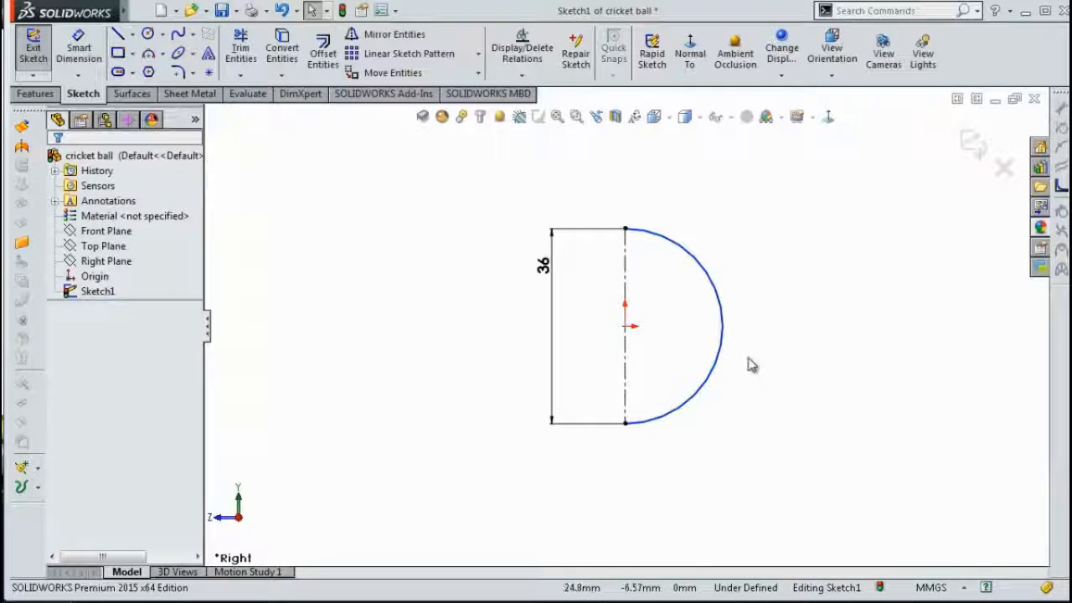
- Add a coincident relation between the arc's center point and the vertical centerline
{"action": "scroll", "coordinate": [665, 335], "scroll_direction": "down", "scroll_amount": 3}
{"action": "left_click", "coordinate": [591, 329]}
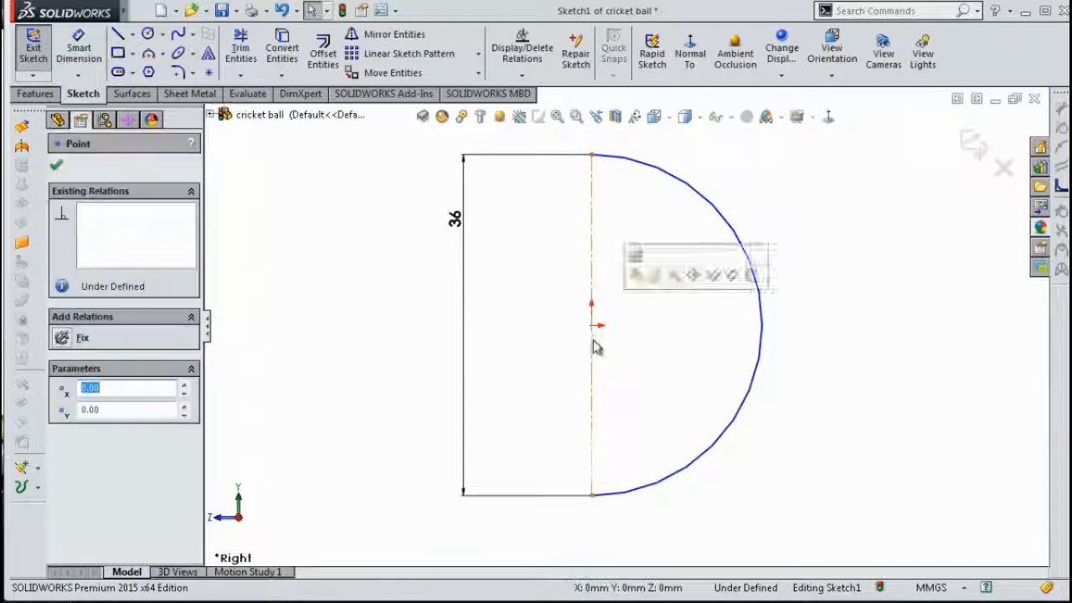
{"action": "left_click", "coordinate": [593, 352], "text": "ctrl"}
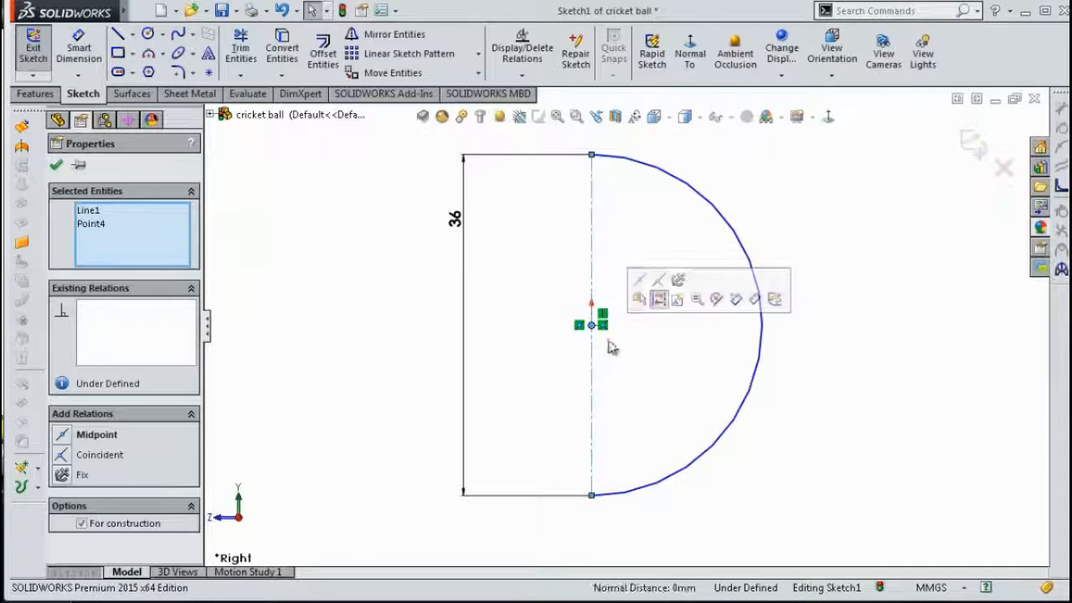
{"action": "left_click", "coordinate": [657, 281]}
{"action": "left_click", "coordinate": [703, 335]}
{"action": "scroll", "coordinate": [700, 335], "scroll_direction": "up", "scroll_amount": 2}
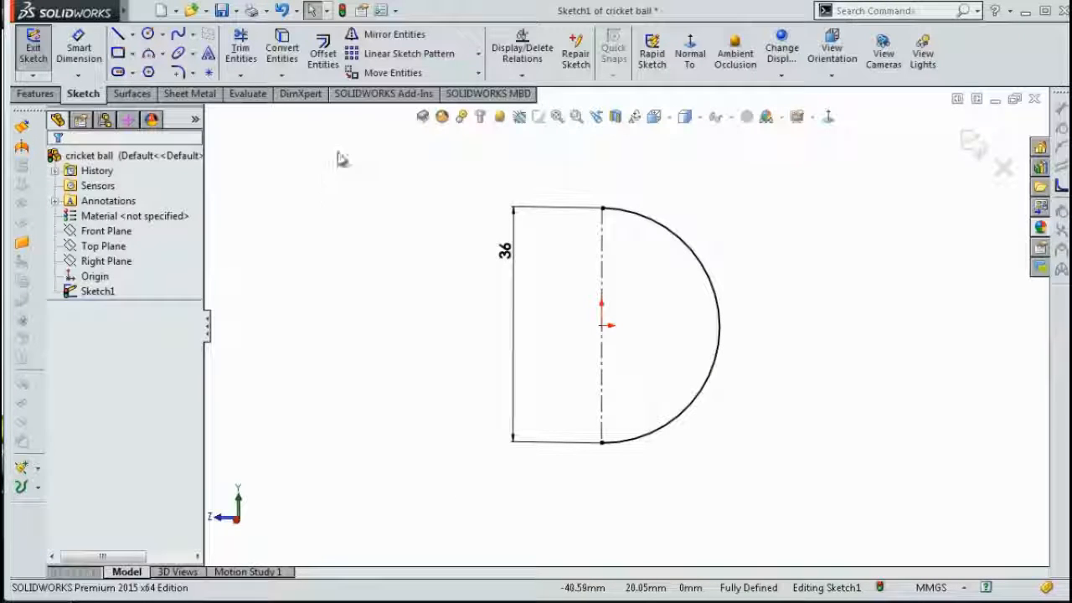
- Offset the semicircular arc outward by 15 mm
{"action": "left_click", "coordinate": [322, 52]}
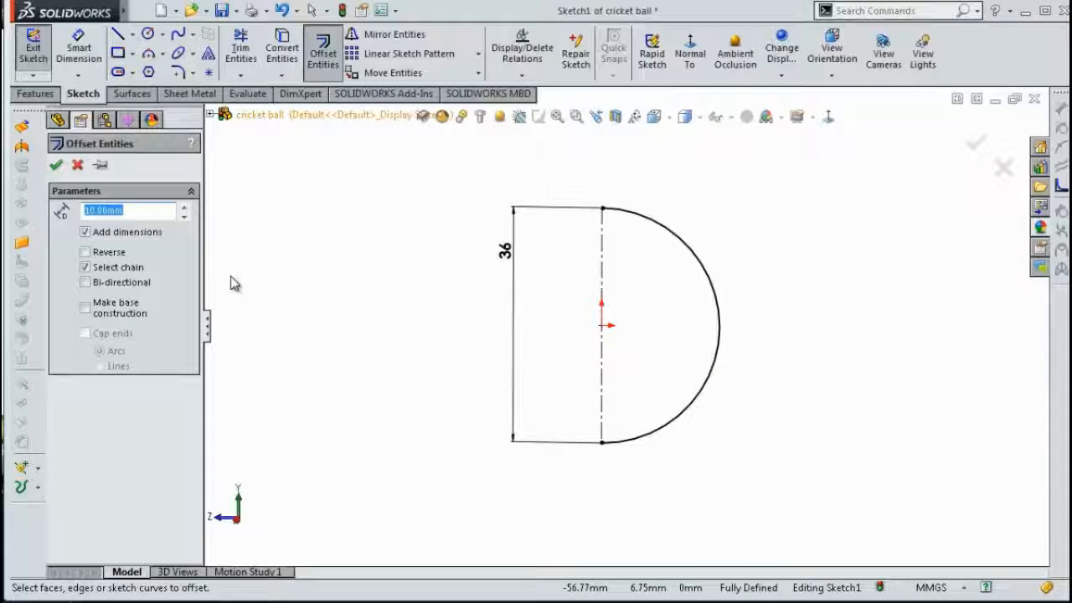
{"action": "left_click", "coordinate": [715, 293]}
{"action": "left_click", "coordinate": [87, 250]}
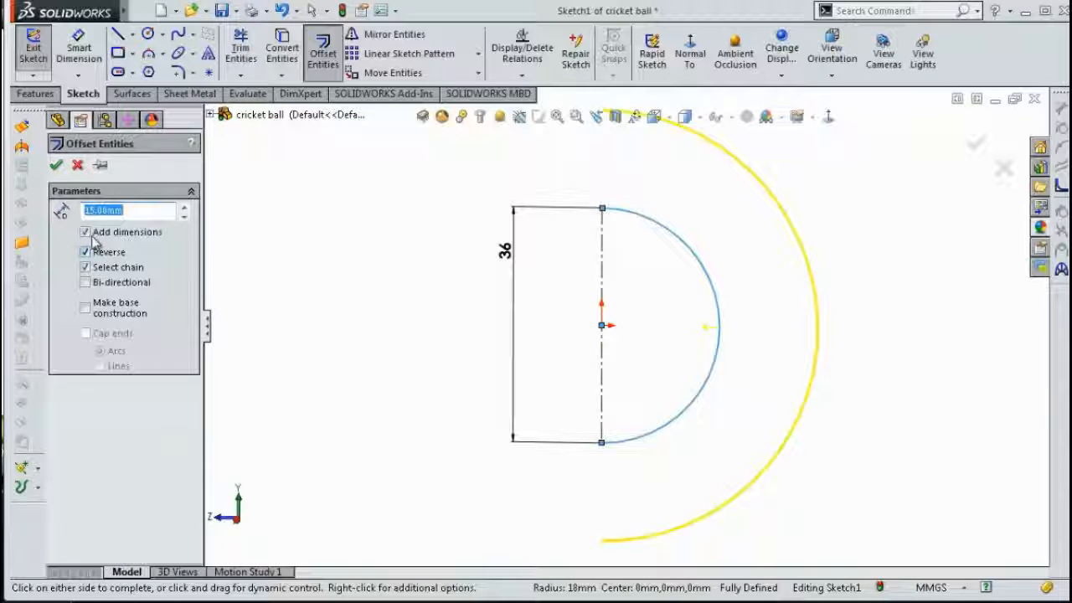
{"action": "left_click", "coordinate": [56, 166]}
{"action": "key", "text": "f"}
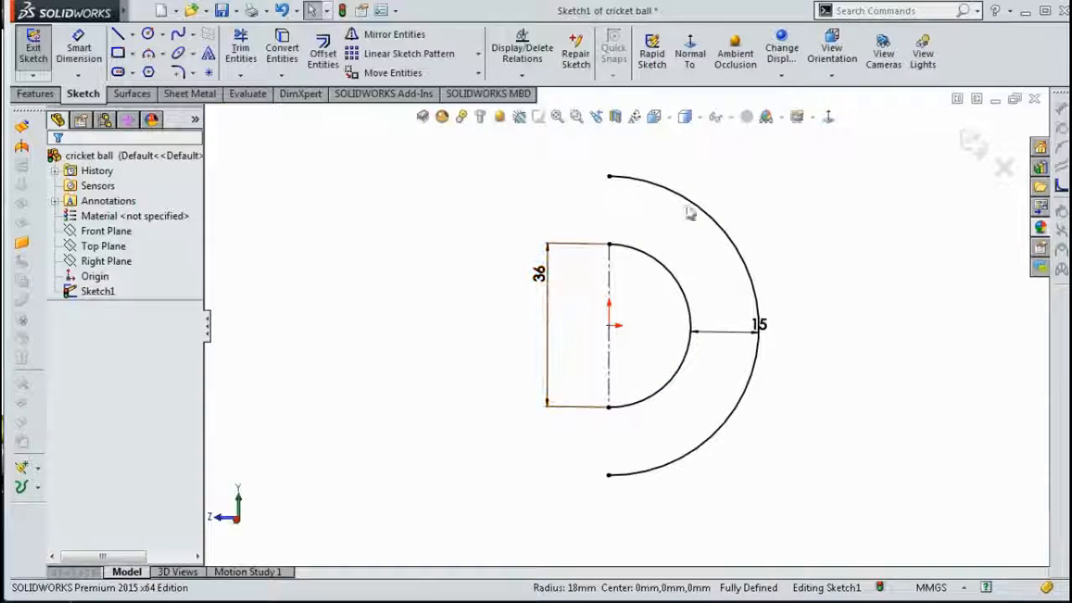
- Offset the outer arc outward by another 3 mm
{"action": "left_click", "coordinate": [322, 54]}
{"action": "left_click", "coordinate": [694, 205]}
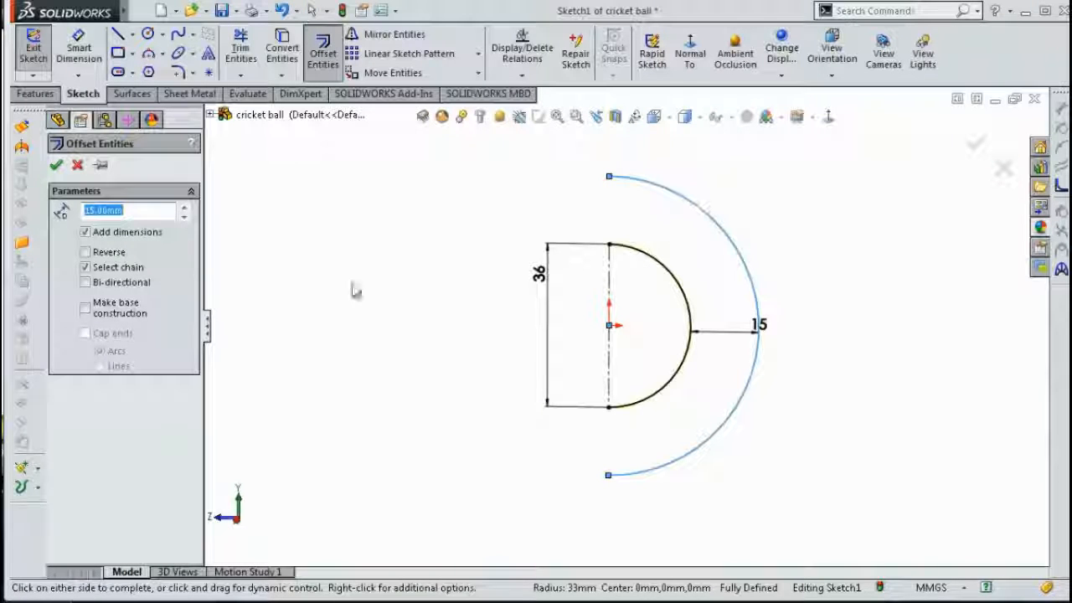
{"action": "type", "text": "3"}
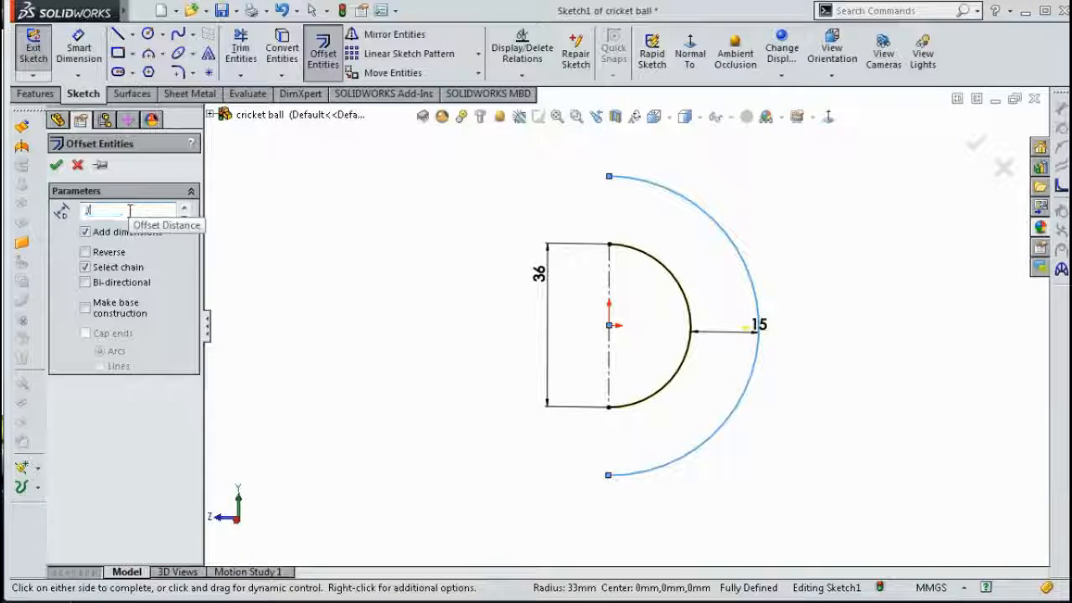
{"action": "key", "text": "Return"}
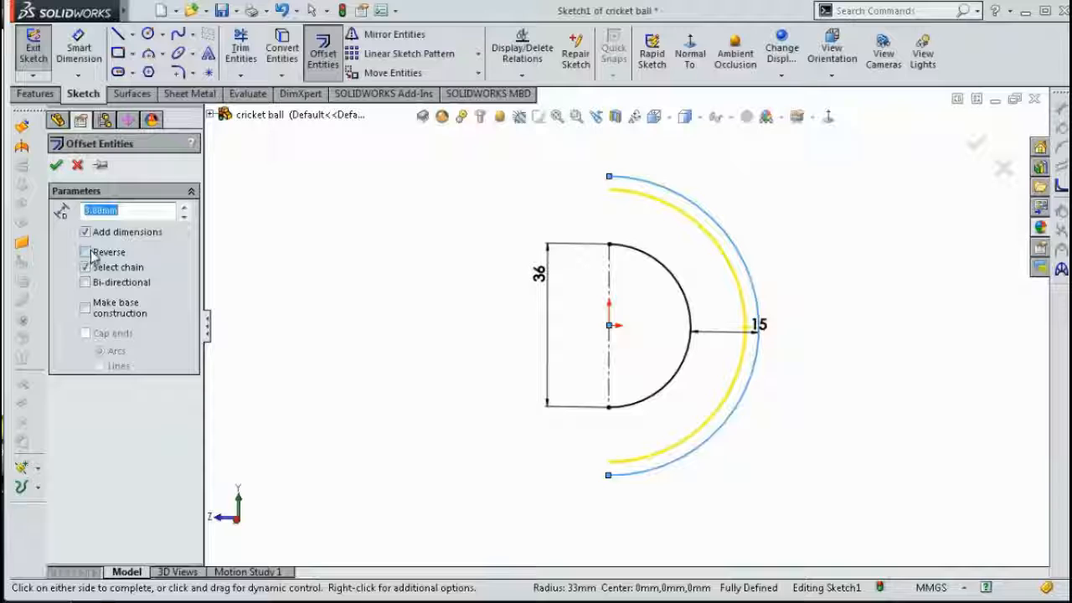
{"action": "left_click", "coordinate": [91, 253]}
{"action": "key", "text": "Return"}
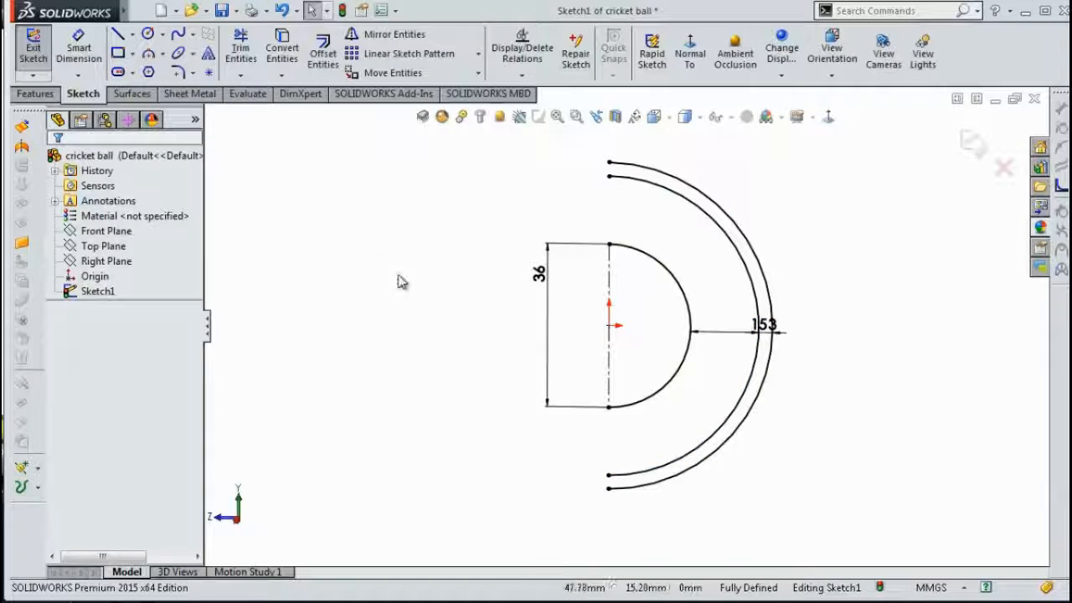
- Draw a vertical line connecting the two endpoints of the outermost arc
{"action": "left_click", "coordinate": [118, 34]}
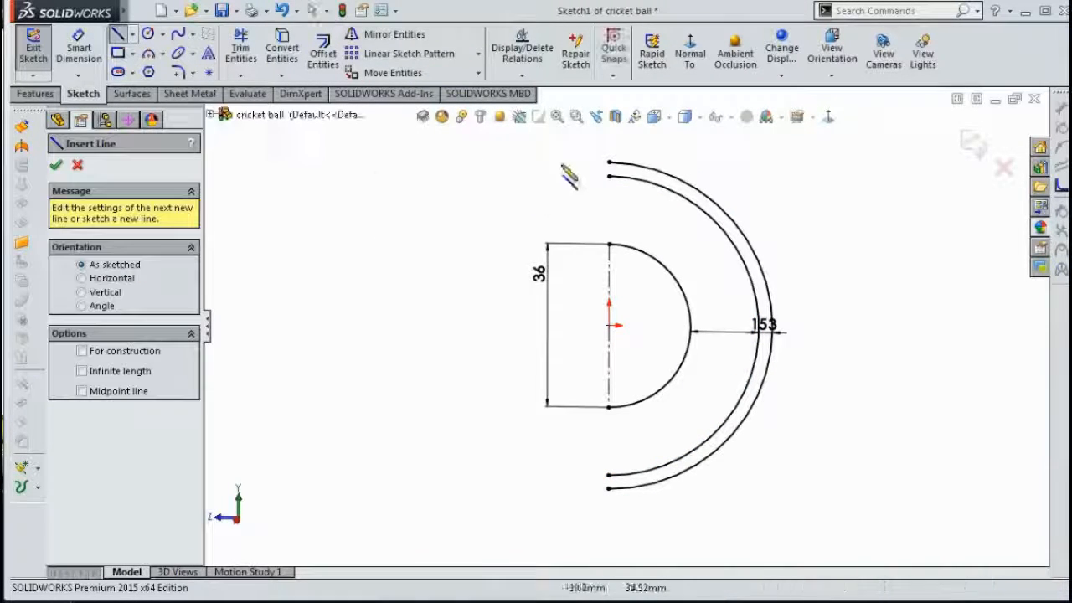
{"action": "left_click", "coordinate": [609, 161]}
{"action": "left_click", "coordinate": [608, 486]}
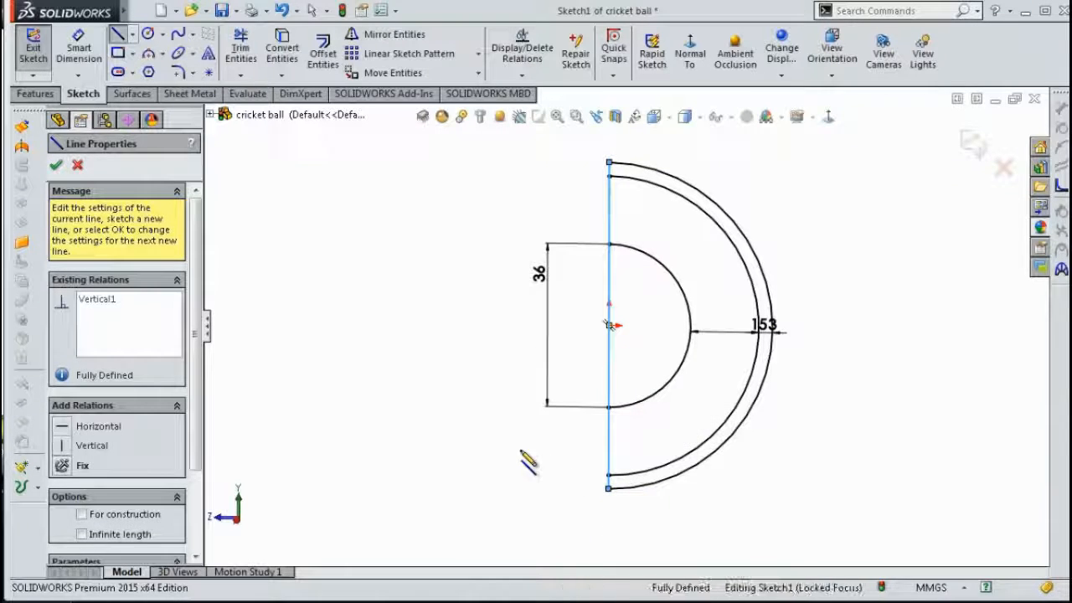
{"action": "key", "text": "Escape"}
- Spread the 36, 15 and 3 mm dimensions apart so their labels no longer overlap the profile or each other
{"action": "middle_click_drag", "start_coordinate": [425, 395], "coordinate": [483, 340]}
{"action": "left_click_drag", "start_coordinate": [563, 289], "coordinate": [491, 323]}
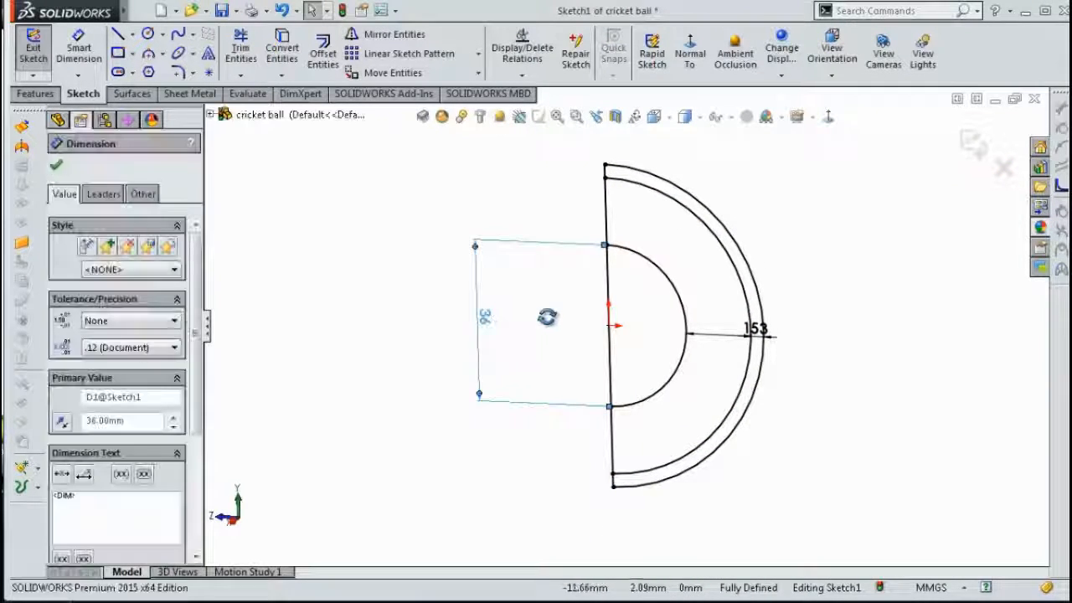
{"action": "middle_click_drag", "start_coordinate": [550, 313], "coordinate": [557, 344]}
{"action": "left_click_drag", "start_coordinate": [762, 348], "coordinate": [838, 383]}
{"action": "left_click", "coordinate": [829, 302]}
{"action": "middle_click_drag", "start_coordinate": [807, 275], "coordinate": [806, 262]}
{"action": "left_click_drag", "start_coordinate": [754, 337], "coordinate": [721, 332]}
{"action": "left_click", "coordinate": [321, 187]}
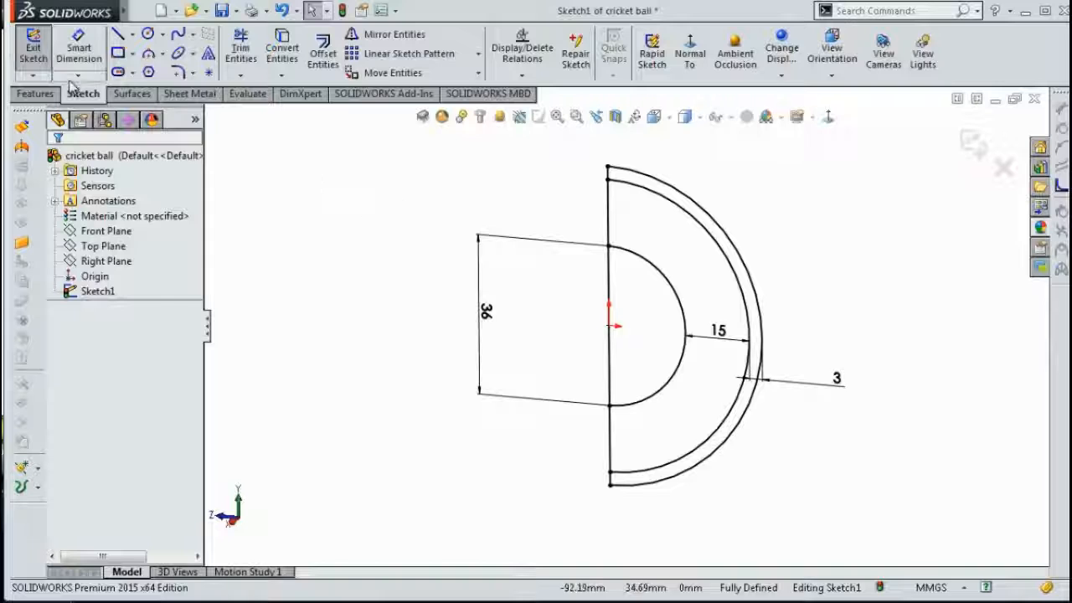
- Revolve only the inner semicircular region 360 degrees about the centerline, with the thin feature turned off
{"action": "left_click", "coordinate": [36, 93]}
{"action": "left_click", "coordinate": [92, 54]}
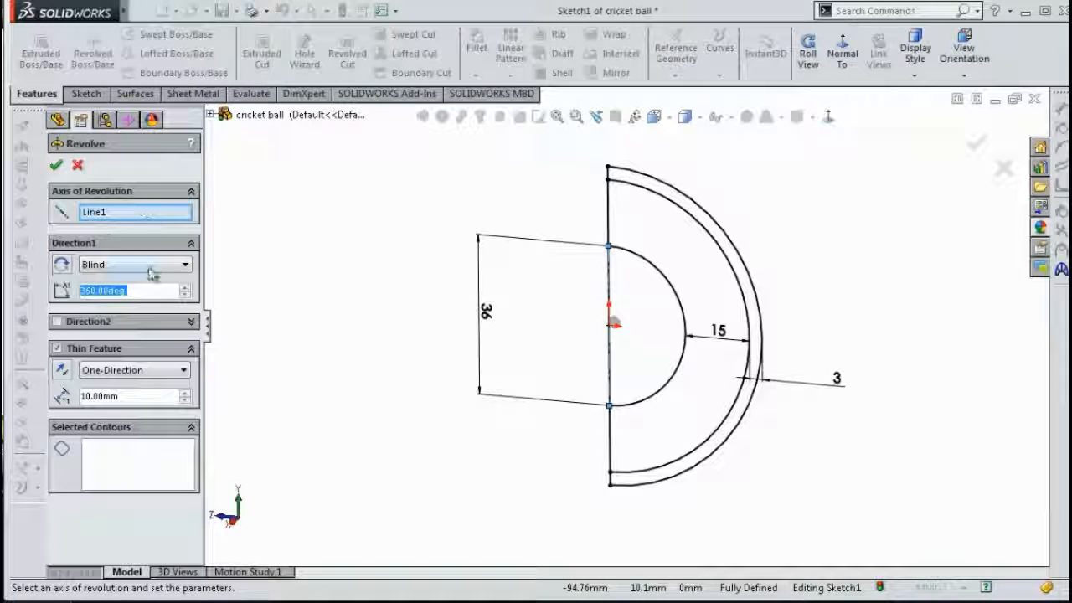
{"action": "left_click", "coordinate": [56, 348]}
{"action": "left_click", "coordinate": [136, 427]}
{"action": "left_click", "coordinate": [674, 335]}
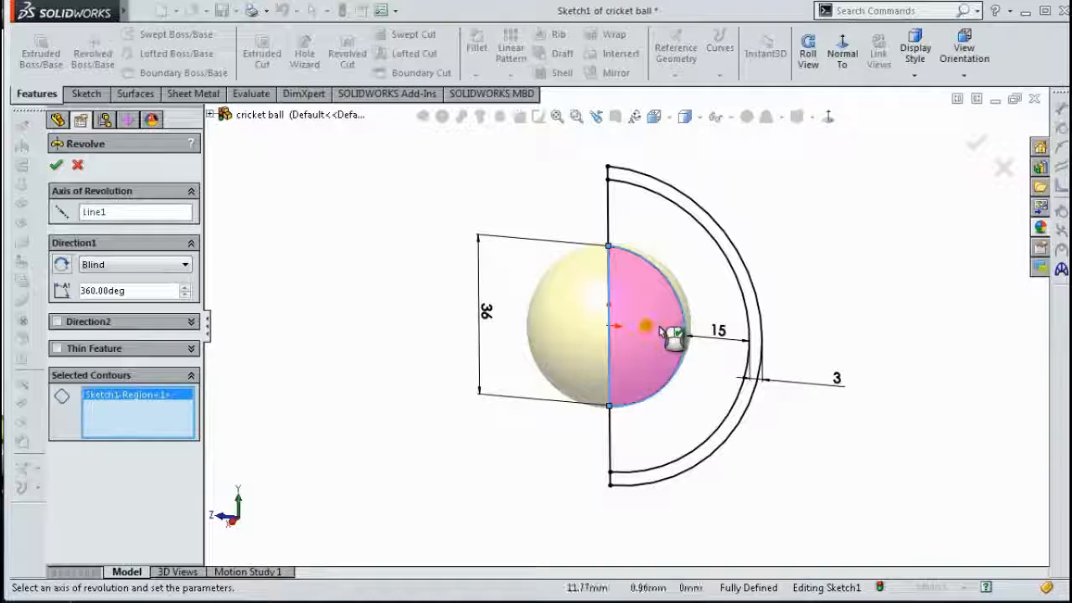
{"action": "key", "text": "Return"}
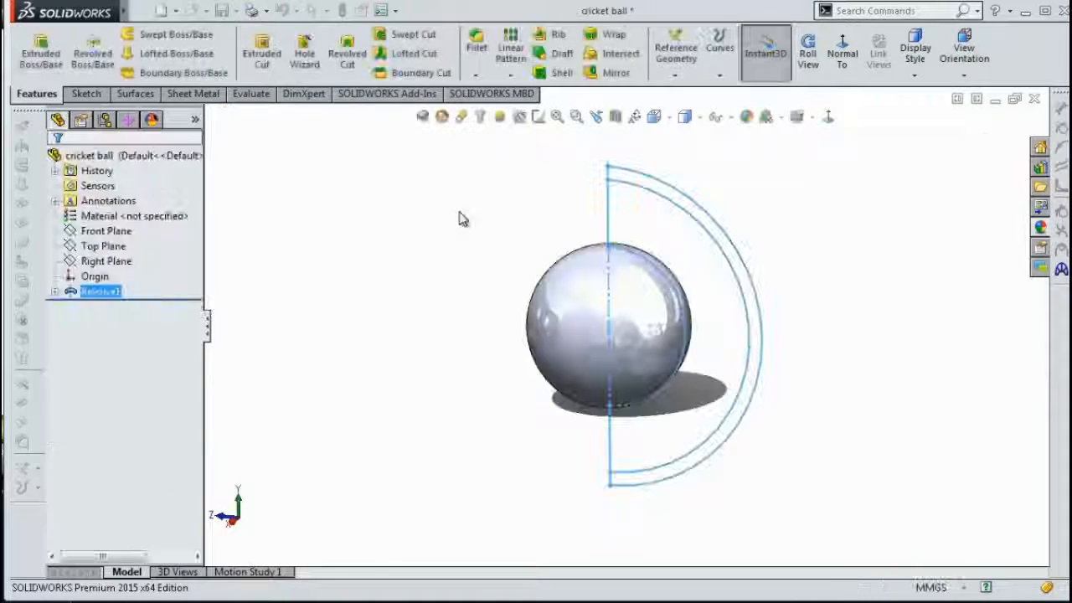
- Make the sketch absorbed by the first revolve visible
{"action": "left_click", "coordinate": [54, 292]}
{"action": "left_click", "coordinate": [124, 308]}
{"action": "left_click", "coordinate": [136, 281]}
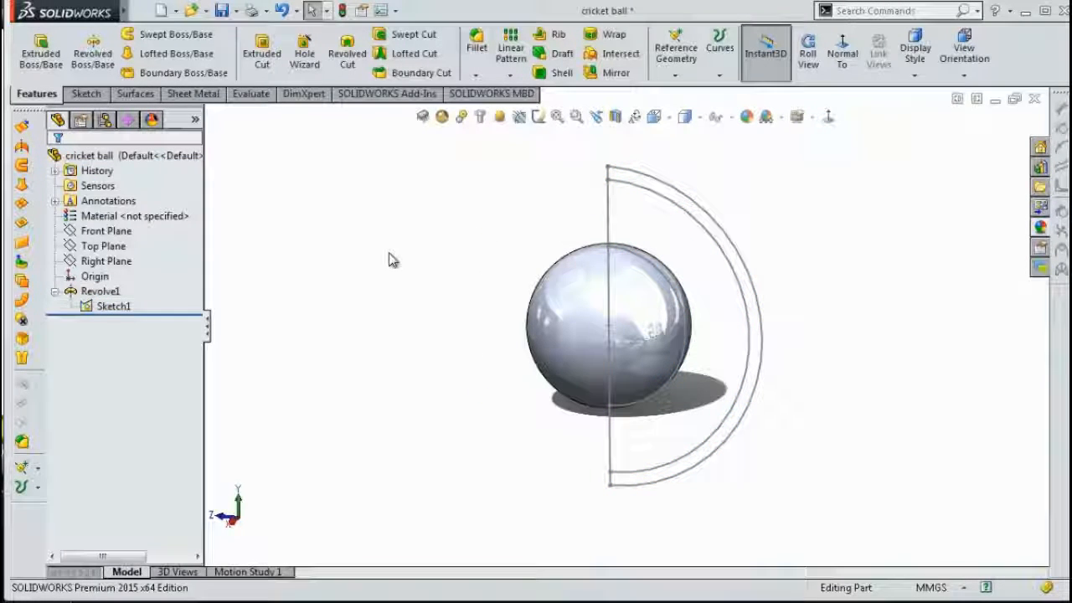
- Revolve the 15 mm wide region 360 degrees about the sketch's vertical line as a separate body, without merging the result
{"action": "left_click", "coordinate": [609, 206]}
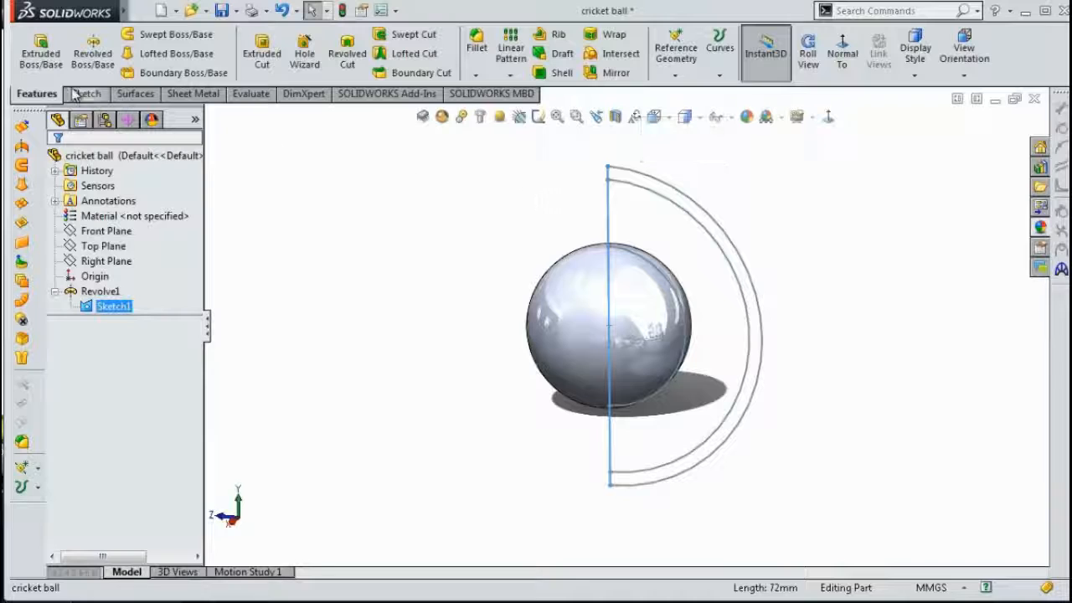
{"action": "left_click", "coordinate": [92, 53]}
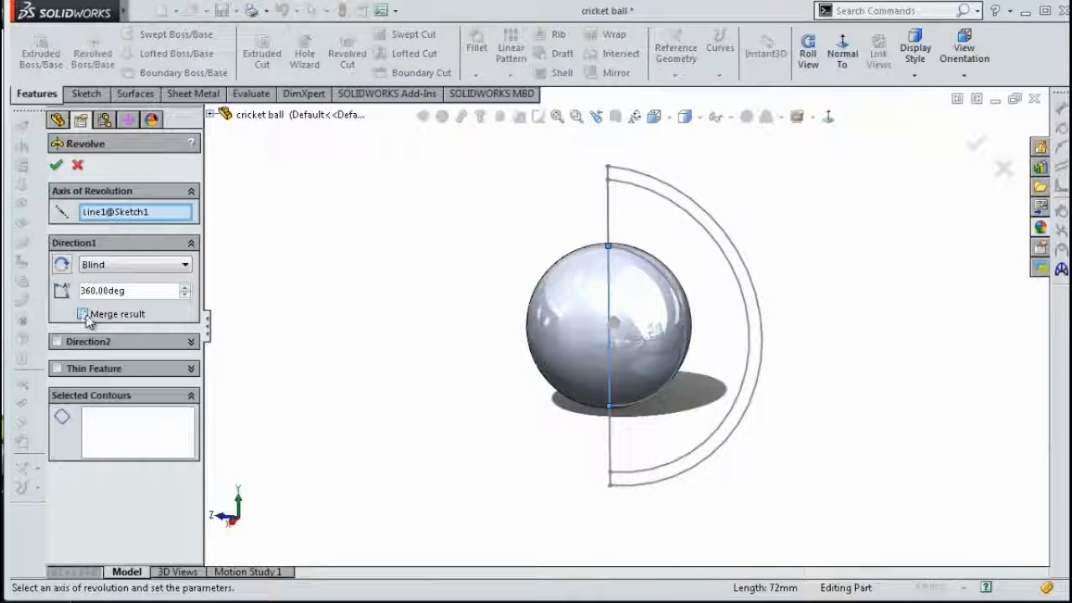
{"action": "left_click", "coordinate": [140, 457]}
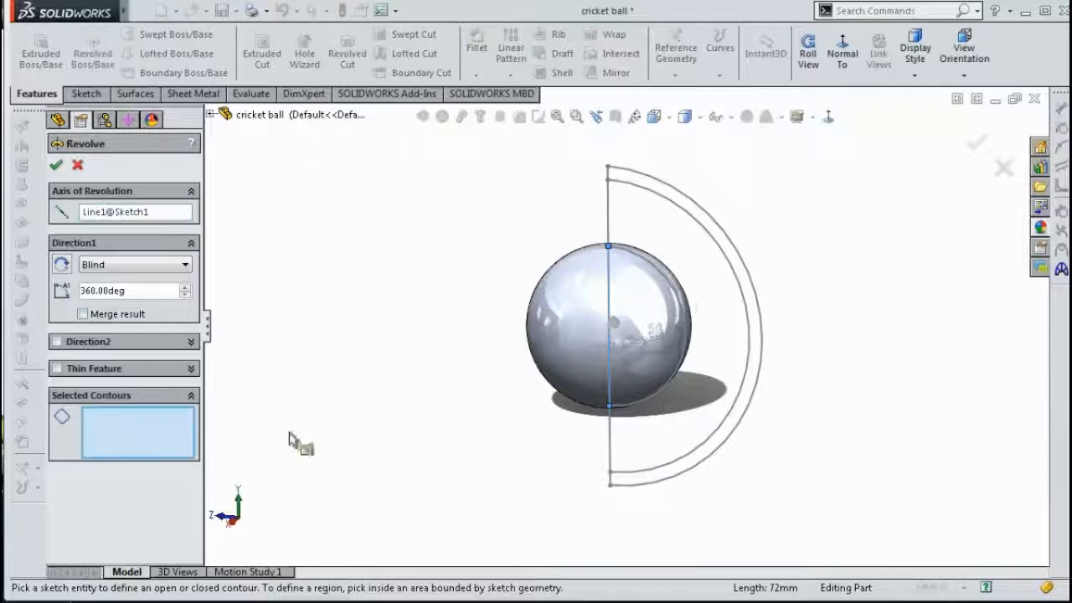
{"action": "left_click", "coordinate": [706, 289]}
{"action": "key", "text": "Return"}
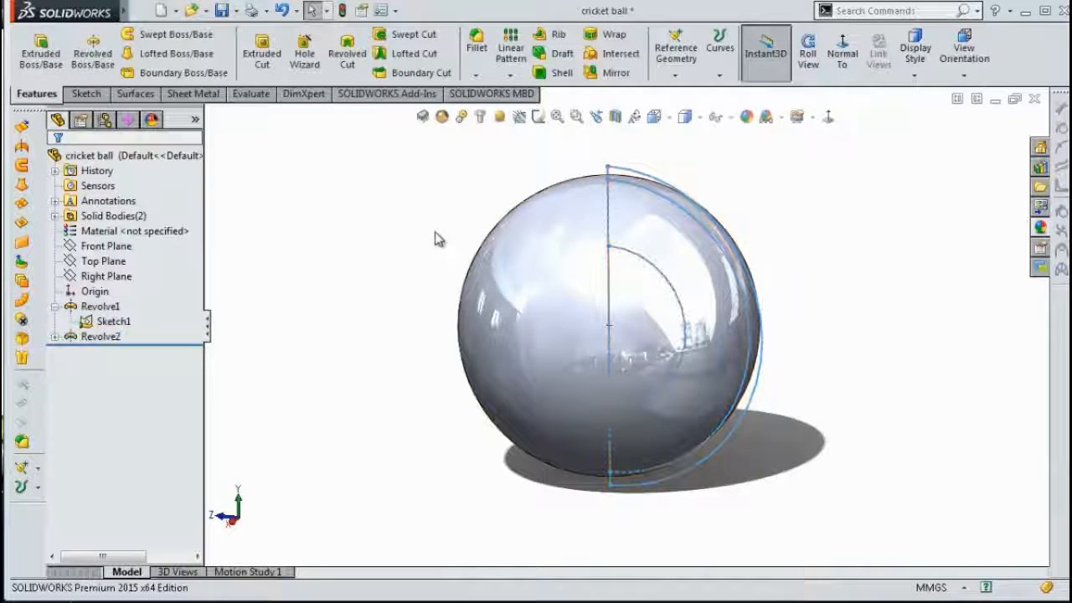
- Revolve the 3 mm outer region 180 degrees about the sketch's vertical line as a separate body, without merging the result
{"action": "mouse_move", "coordinate": [433, 238]}
{"action": "middle_mouse_down"}
{"action": "mouse_move", "coordinate": [468, 234]}
{"action": "mouse_move", "coordinate": [432, 239]}
{"action": "middle_mouse_up"}
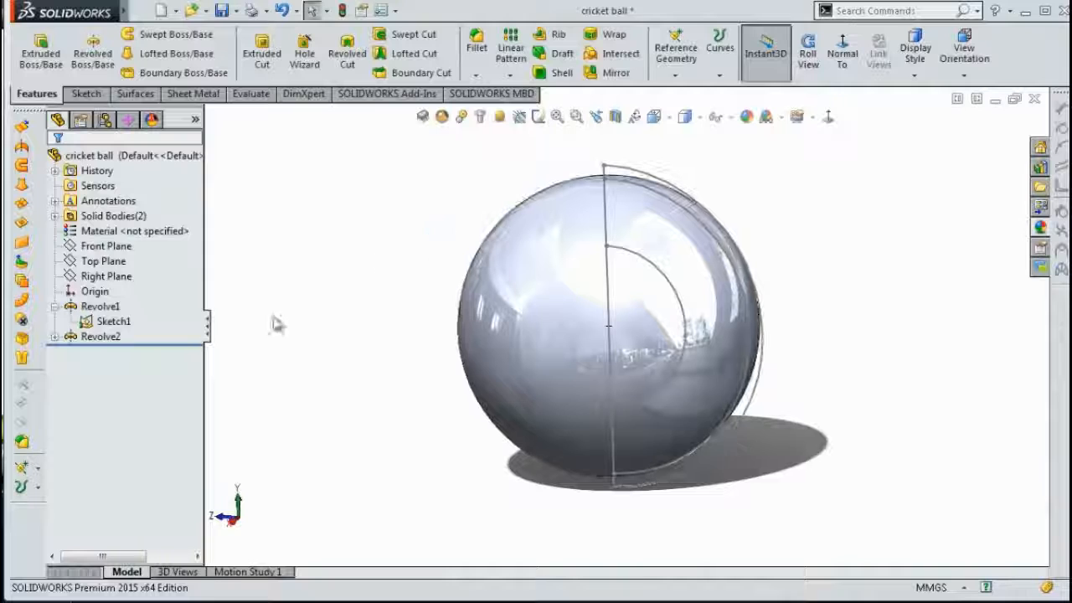
{"action": "left_click", "coordinate": [608, 177]}
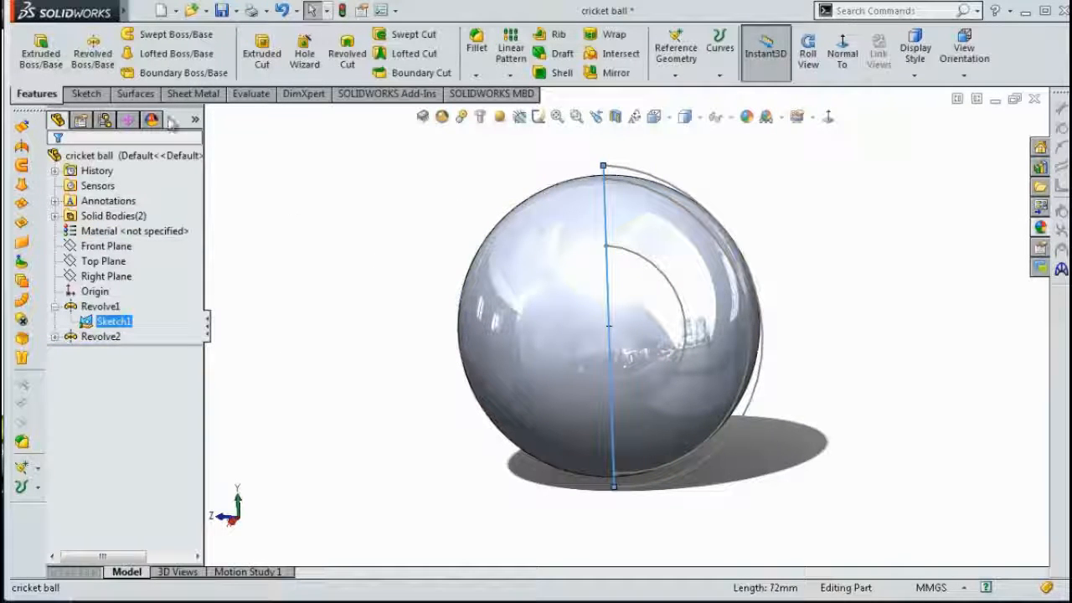
{"action": "left_click", "coordinate": [96, 57]}
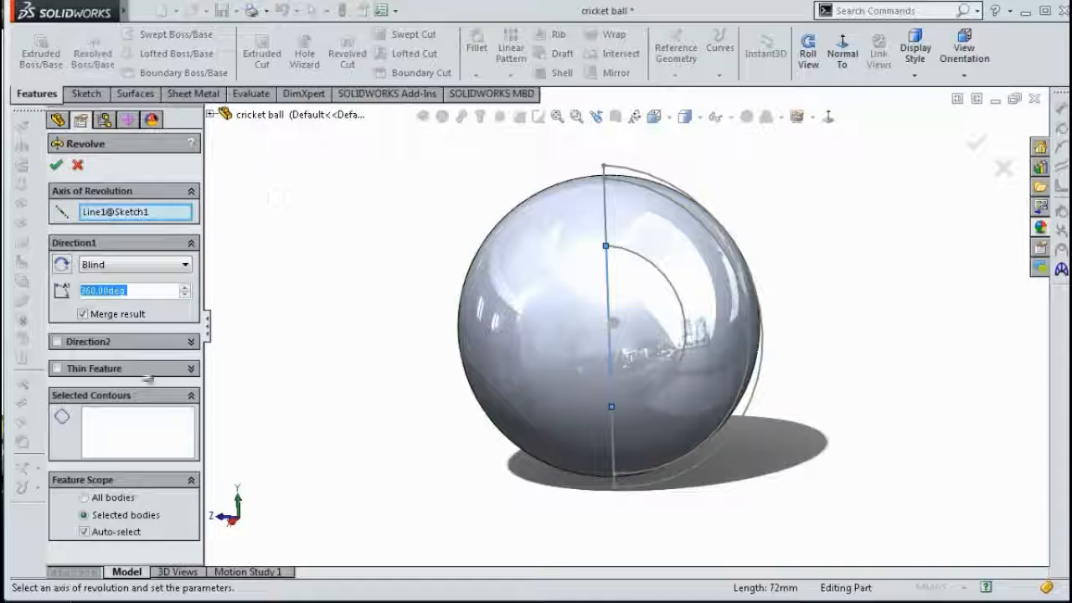
{"action": "type", "text": "180"}
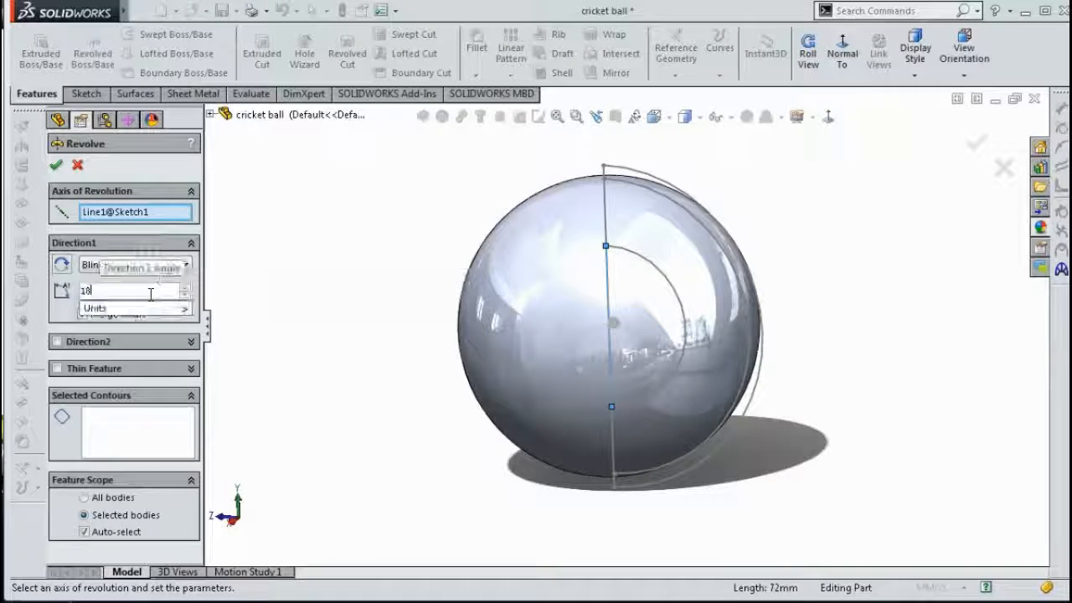
{"action": "left_click", "coordinate": [81, 315]}
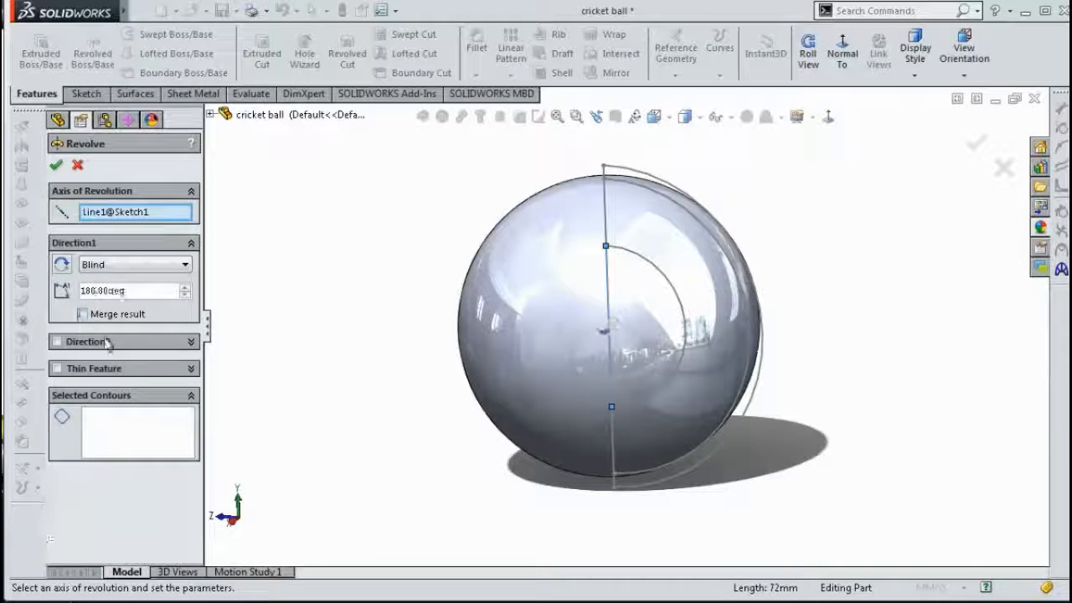
{"action": "left_click", "coordinate": [146, 443]}
{"action": "left_click", "coordinate": [635, 191]}
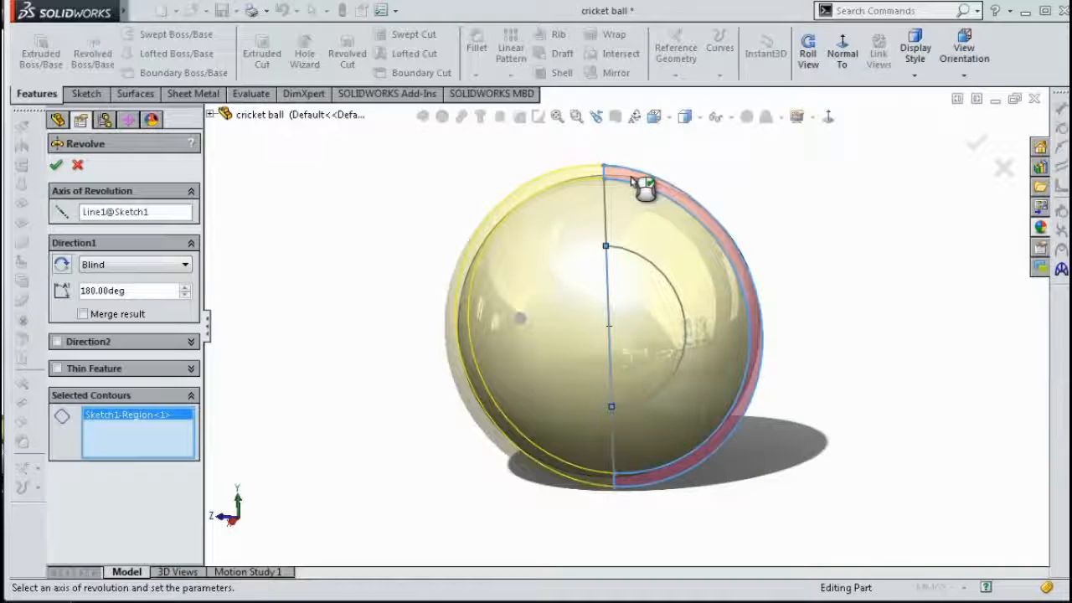
{"action": "key", "text": "Return"}
{"action": "middle_click_drag", "start_coordinate": [527, 204], "coordinate": [446, 198]}
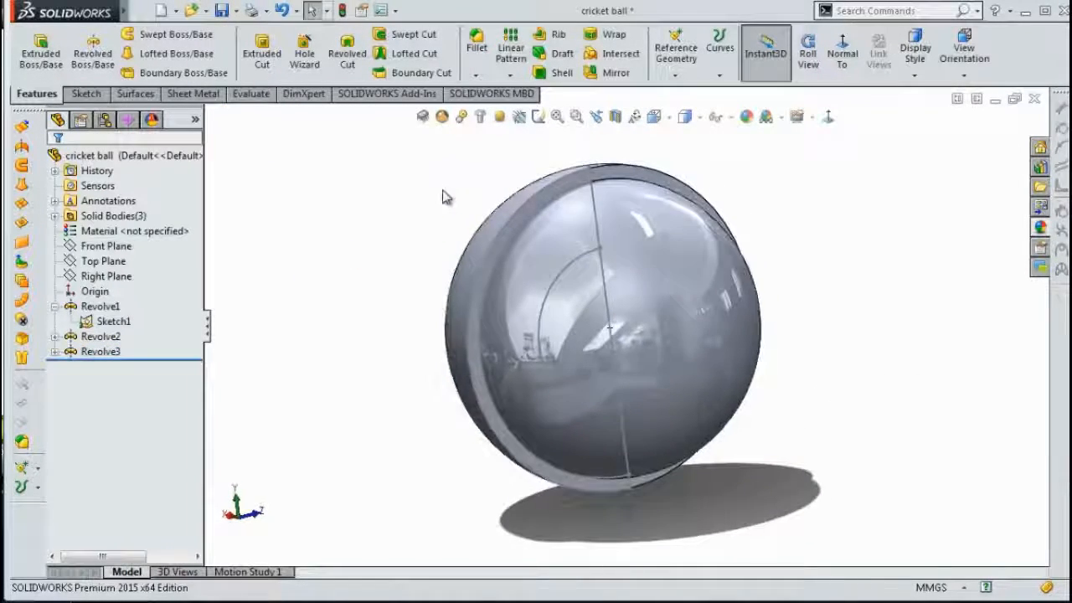
- List the part's solid bodies and section the ball along the Right Plane to expose its layers
{"action": "left_click", "coordinate": [55, 216]}
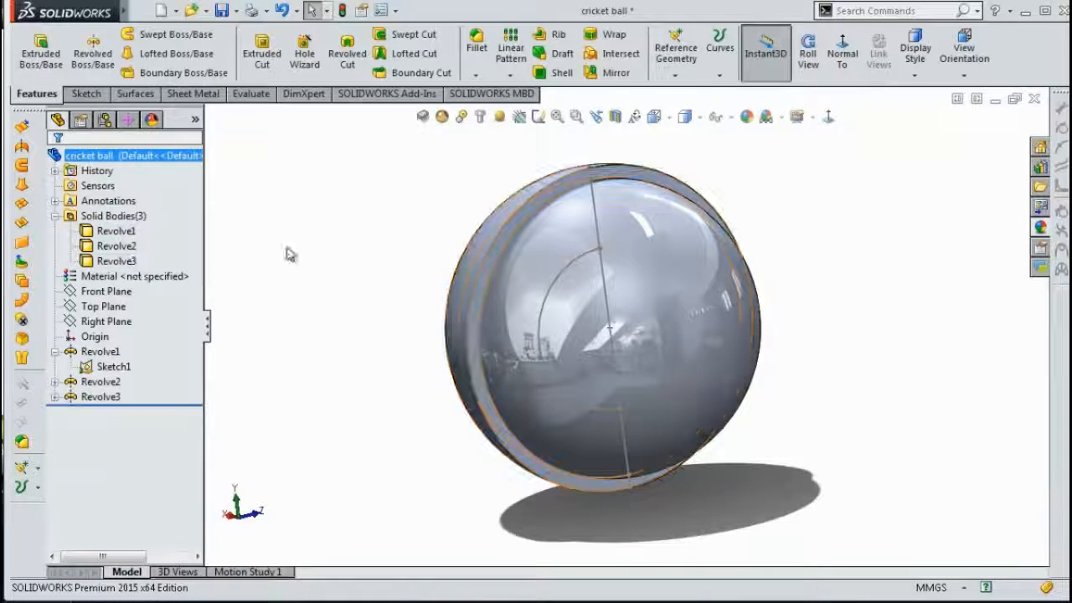
{"action": "left_click", "coordinate": [616, 116]}
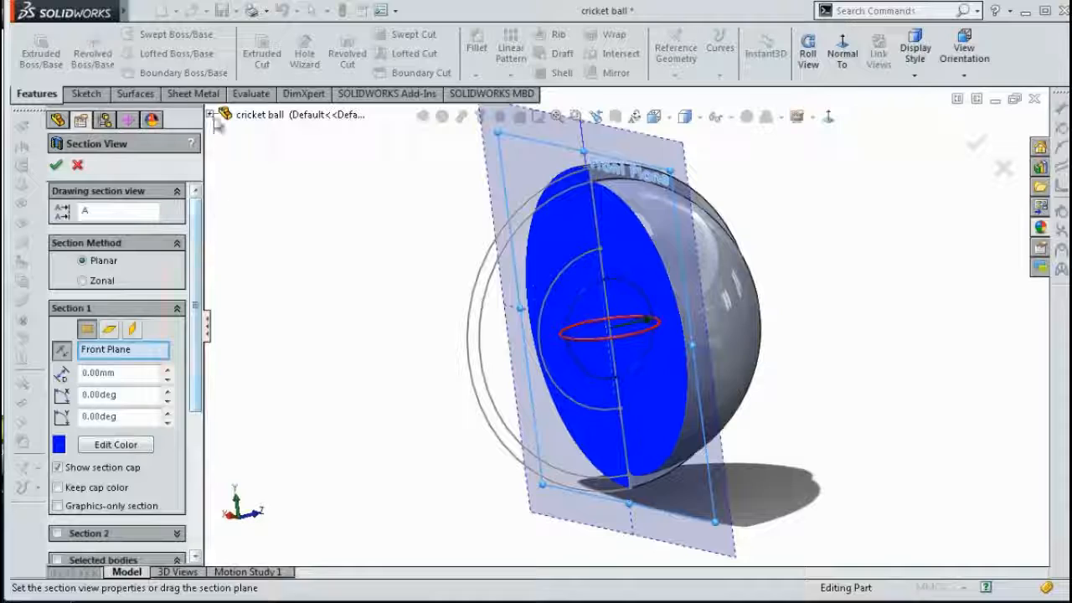
{"action": "left_click", "coordinate": [211, 115]}
{"action": "left_click", "coordinate": [276, 281]}
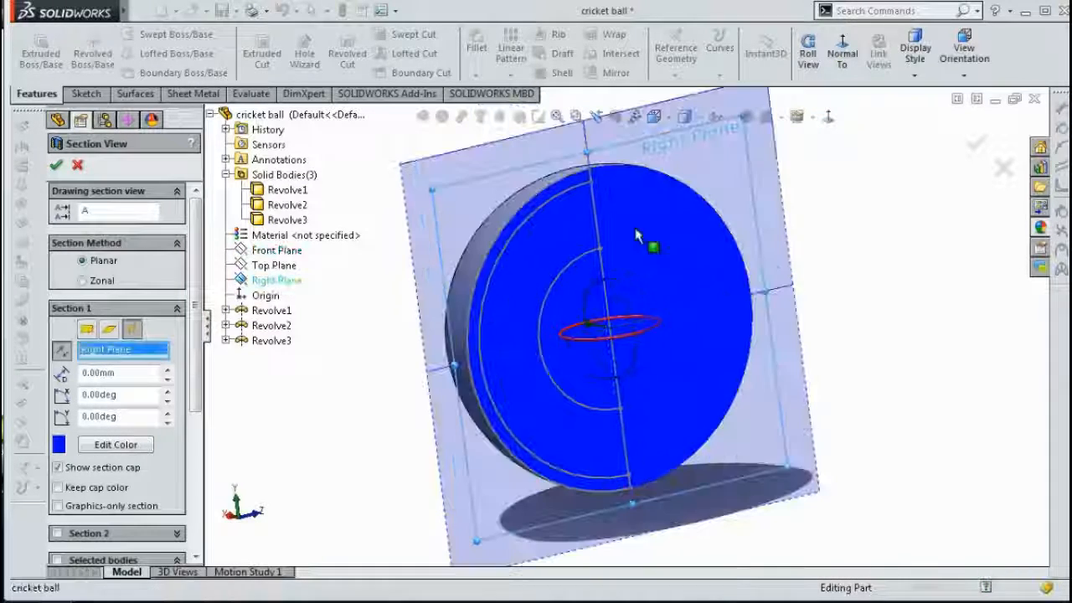
{"action": "left_click", "coordinate": [976, 146]}
{"action": "middle_click_drag", "start_coordinate": [810, 244], "coordinate": [761, 230]}
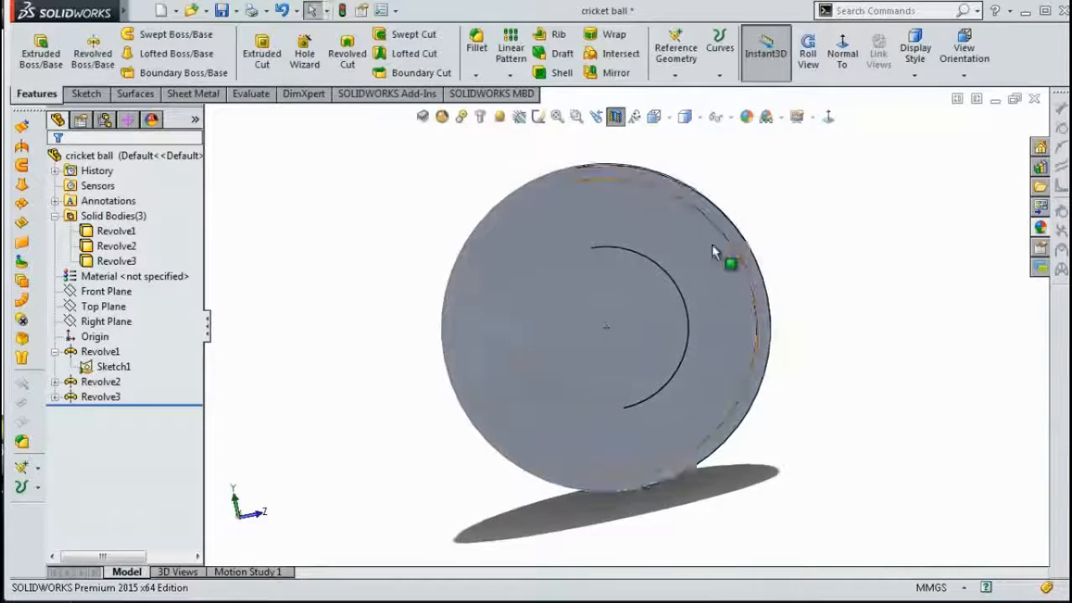
- Select the core, middle layer and outer shell bodies one by one to identify them in the section
{"action": "left_click", "coordinate": [656, 289]}
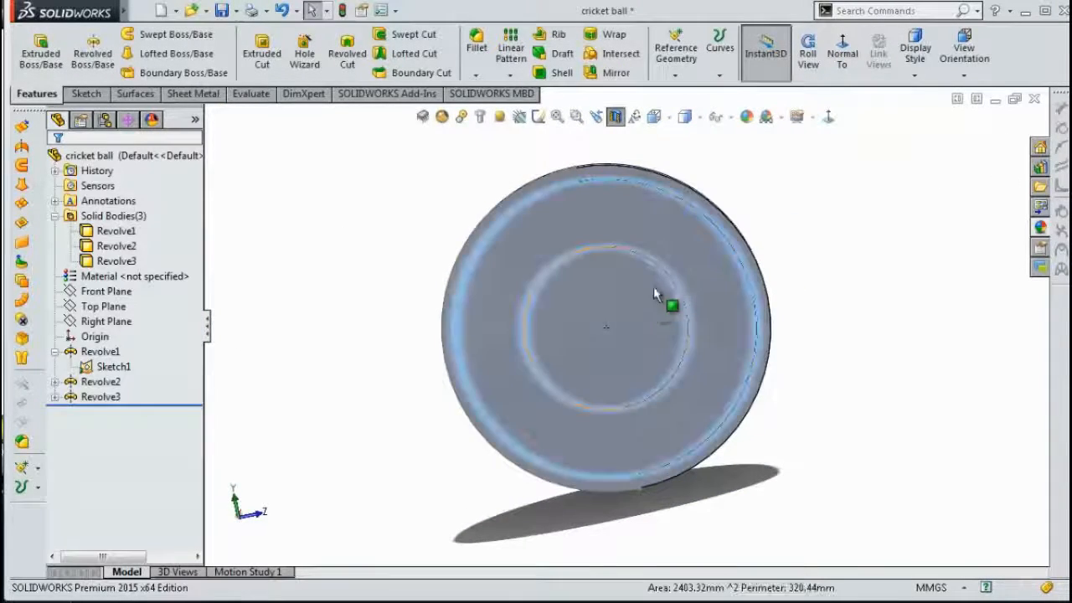
{"action": "left_click", "coordinate": [123, 234]}
{"action": "left_click", "coordinate": [123, 248]}
{"action": "left_click", "coordinate": [122, 263]}
{"action": "left_click", "coordinate": [322, 218]}
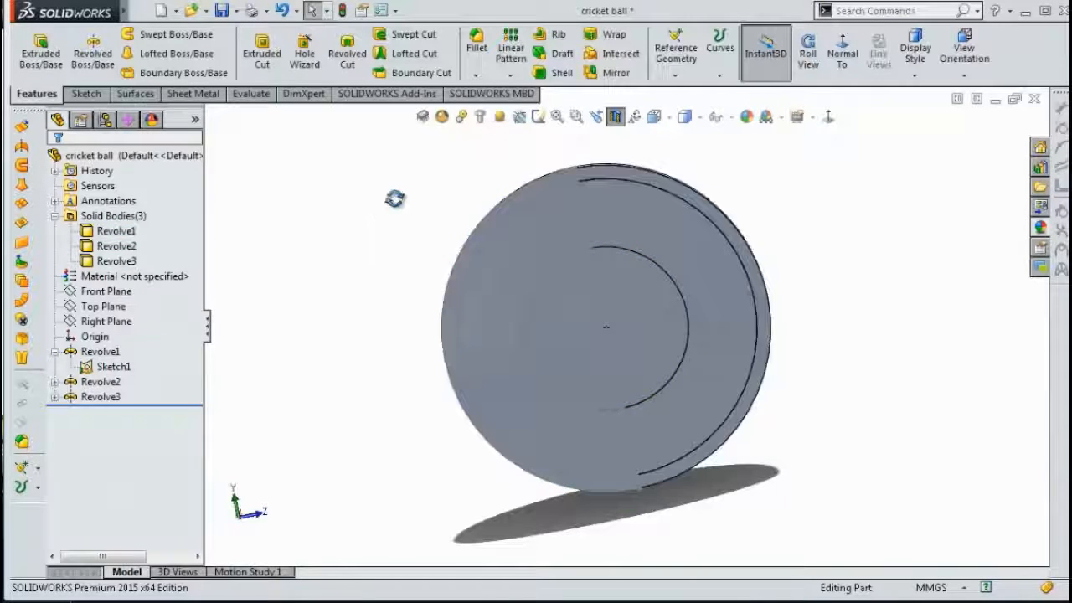
{"action": "mouse_move", "coordinate": [394, 199]}
{"action": "middle_mouse_down"}
{"action": "mouse_move", "coordinate": [394, 170]}
{"action": "mouse_move", "coordinate": [378, 209]}
{"action": "middle_mouse_up"}
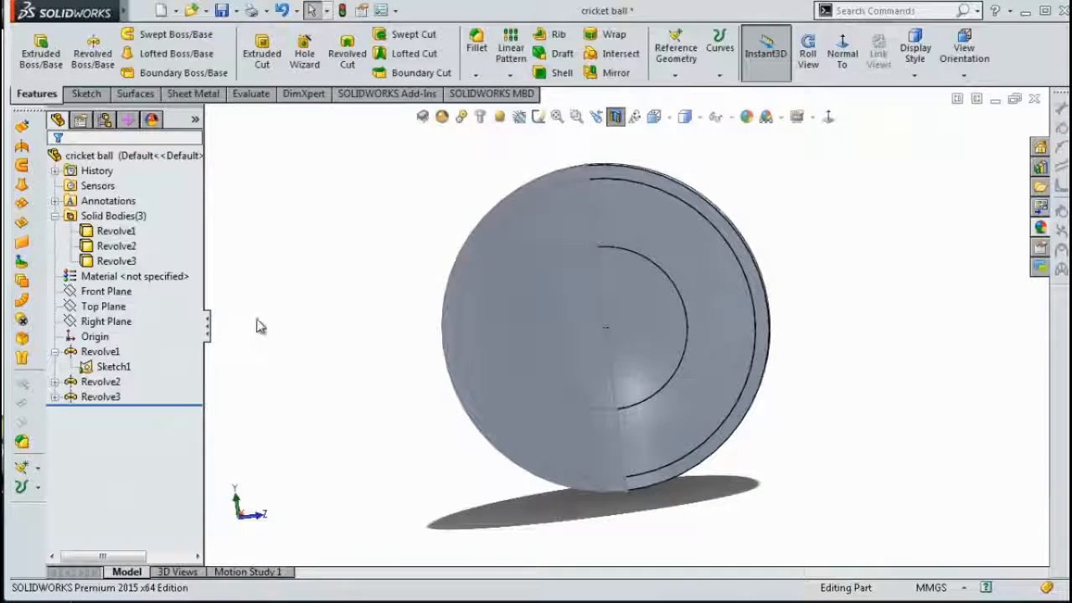
- Hide the sketch shown over the sectioned ball, and turn the section view off
{"action": "left_click", "coordinate": [591, 210]}
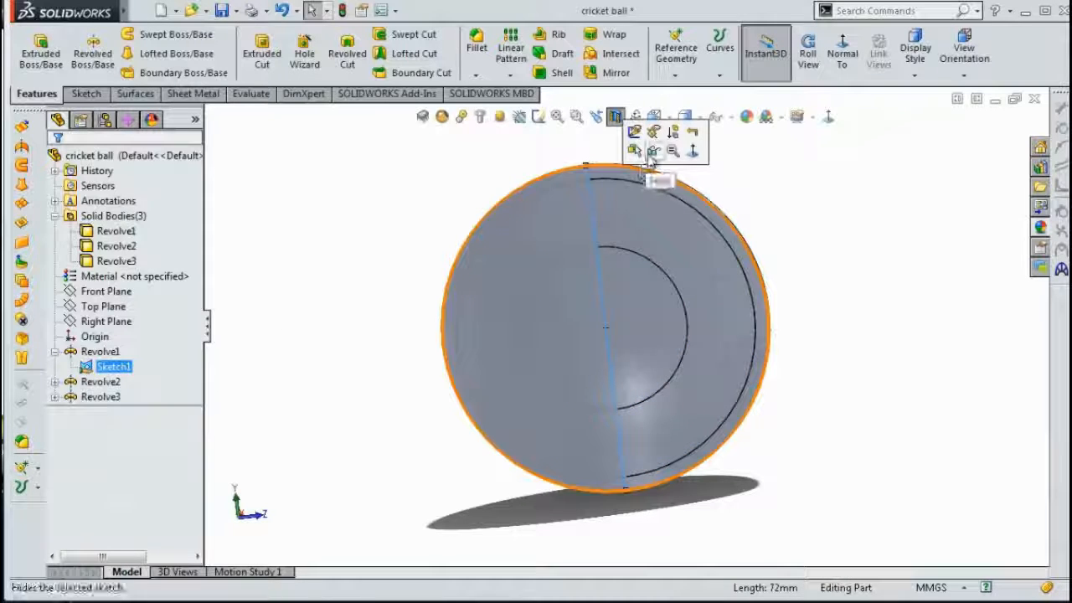
{"action": "left_click", "coordinate": [650, 154]}
{"action": "middle_click_drag", "start_coordinate": [779, 220], "coordinate": [809, 218]}
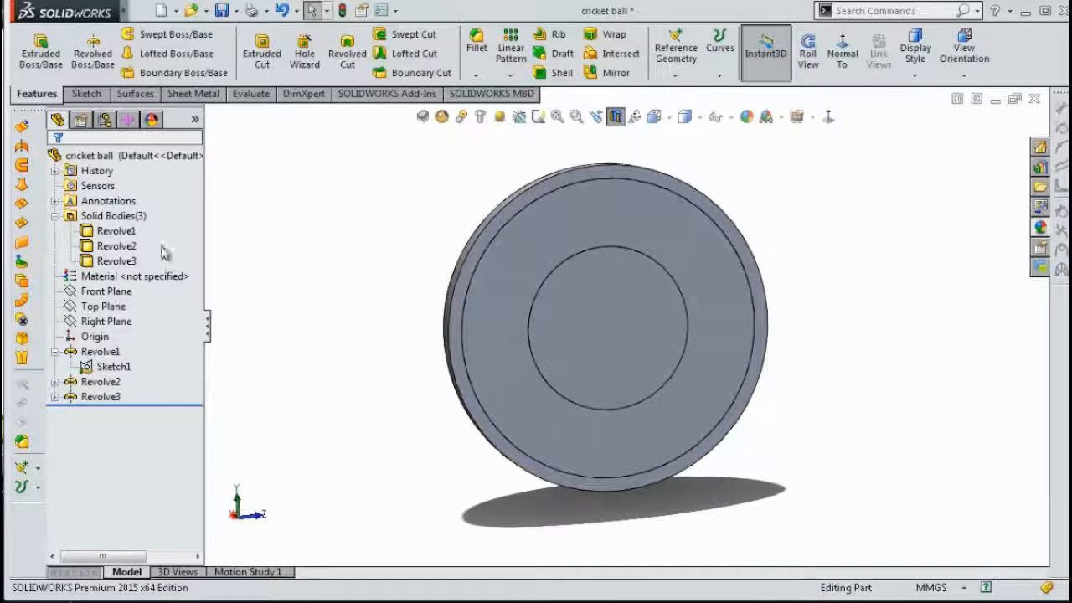
{"action": "left_click", "coordinate": [117, 231]}
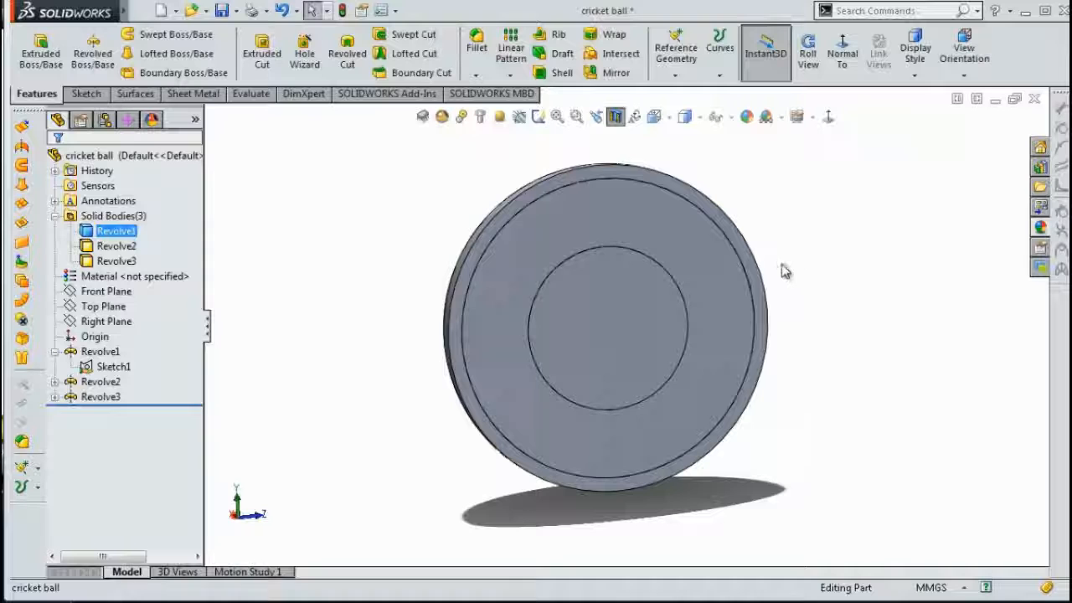
{"action": "left_click", "coordinate": [616, 116]}
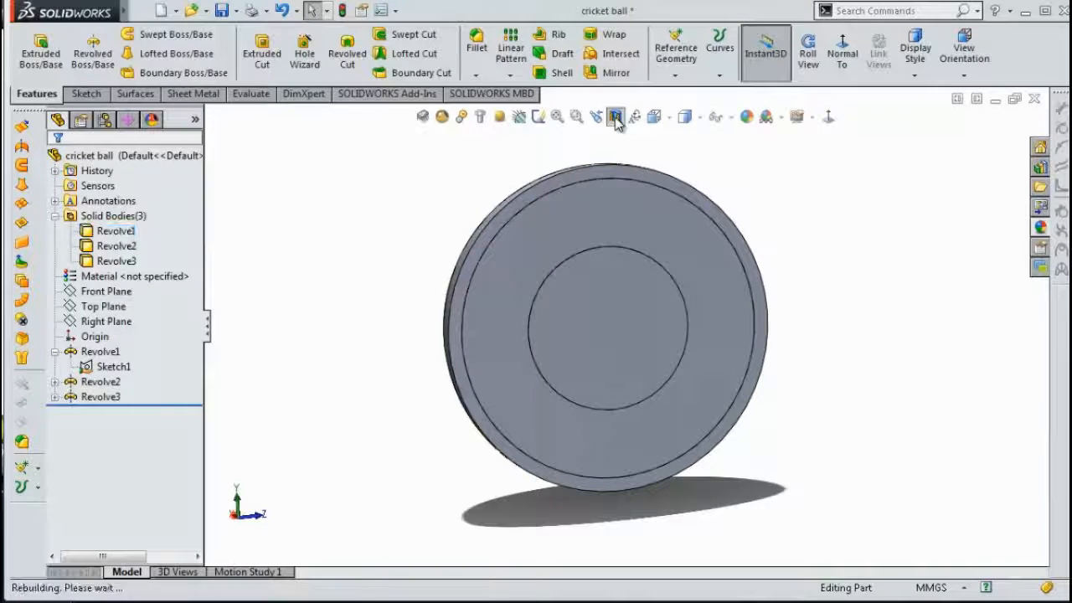
- Try applying the unfinished oak appearance from the organic wood collection with no body selected, and undo it
{"action": "left_click", "coordinate": [1039, 230]}
{"action": "left_click", "coordinate": [841, 143]}
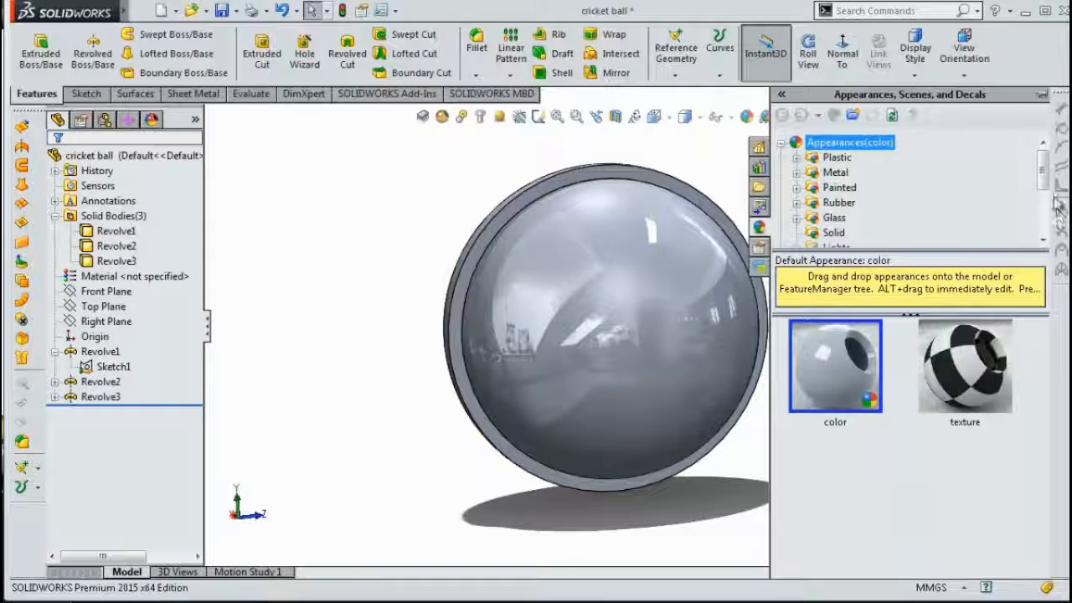
{"action": "left_click_drag", "start_coordinate": [1046, 171], "coordinate": [1043, 216]}
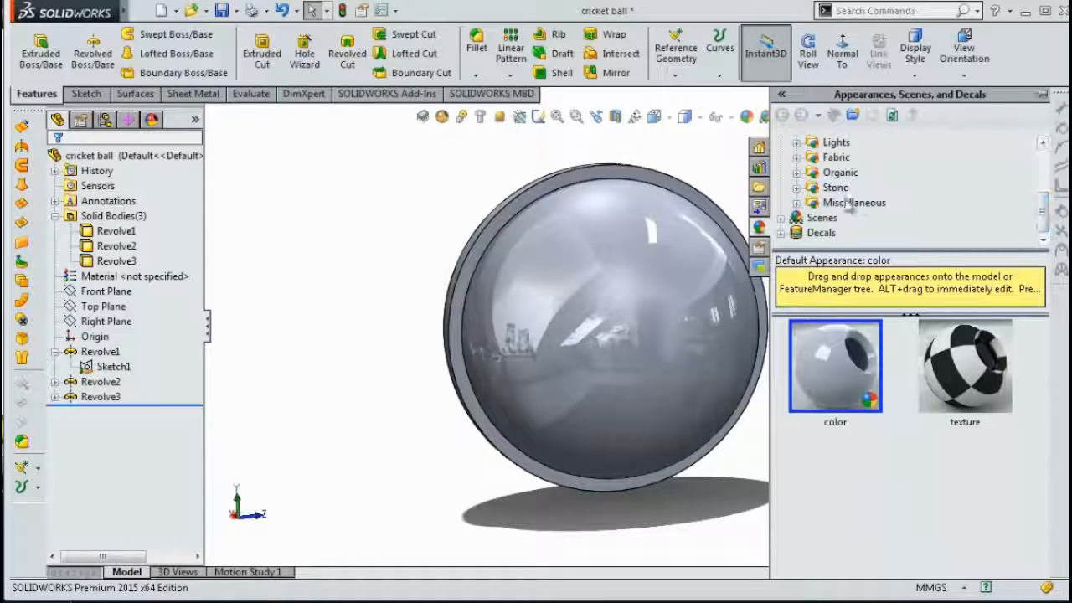
{"action": "left_click", "coordinate": [796, 172]}
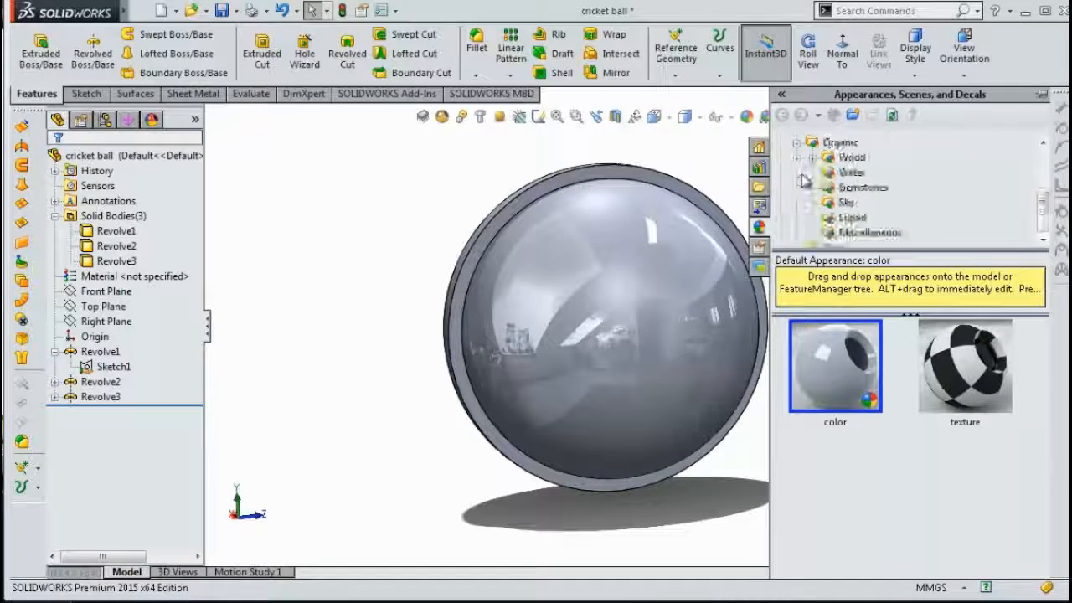
{"action": "left_click", "coordinate": [851, 157]}
{"action": "left_click", "coordinate": [812, 157]}
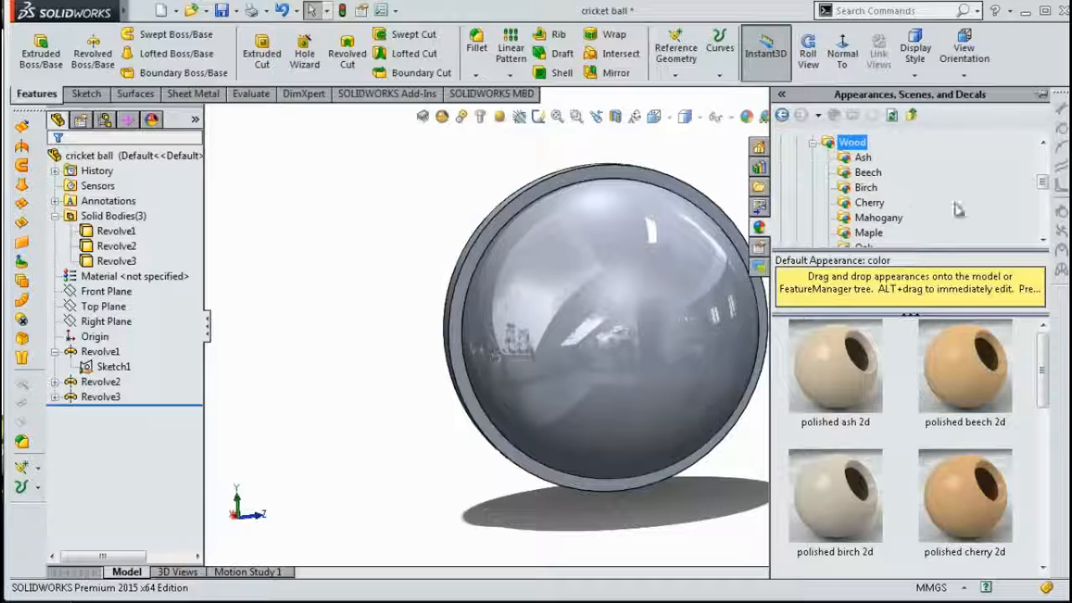
{"action": "scroll", "coordinate": [1035, 193], "scroll_direction": "down", "scroll_amount": 2}
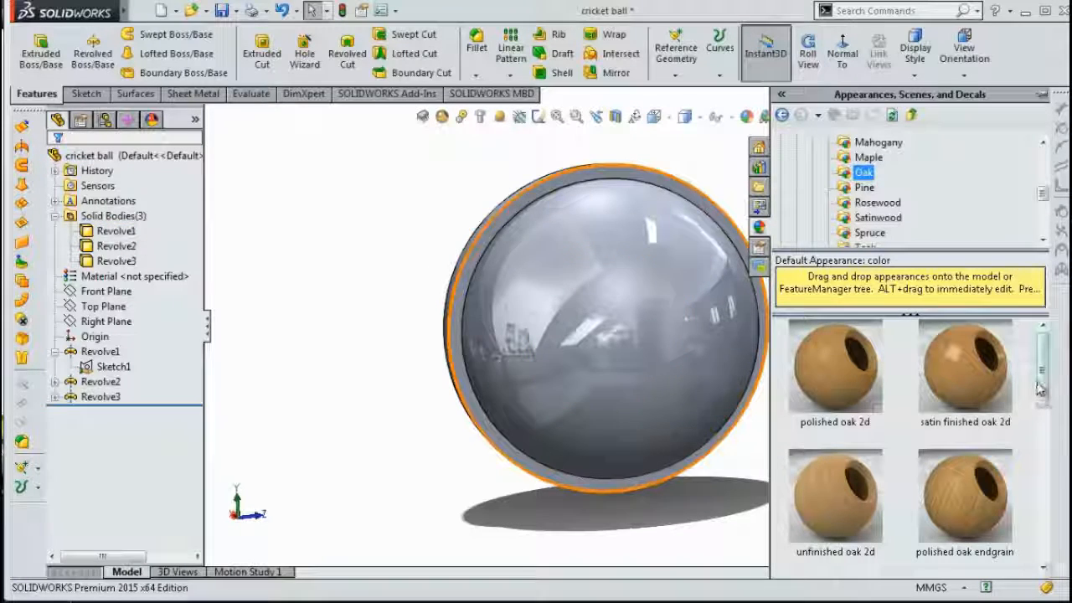
{"action": "left_click_drag", "start_coordinate": [1039, 388], "coordinate": [1045, 514]}
{"action": "double_click", "coordinate": [822, 449]}
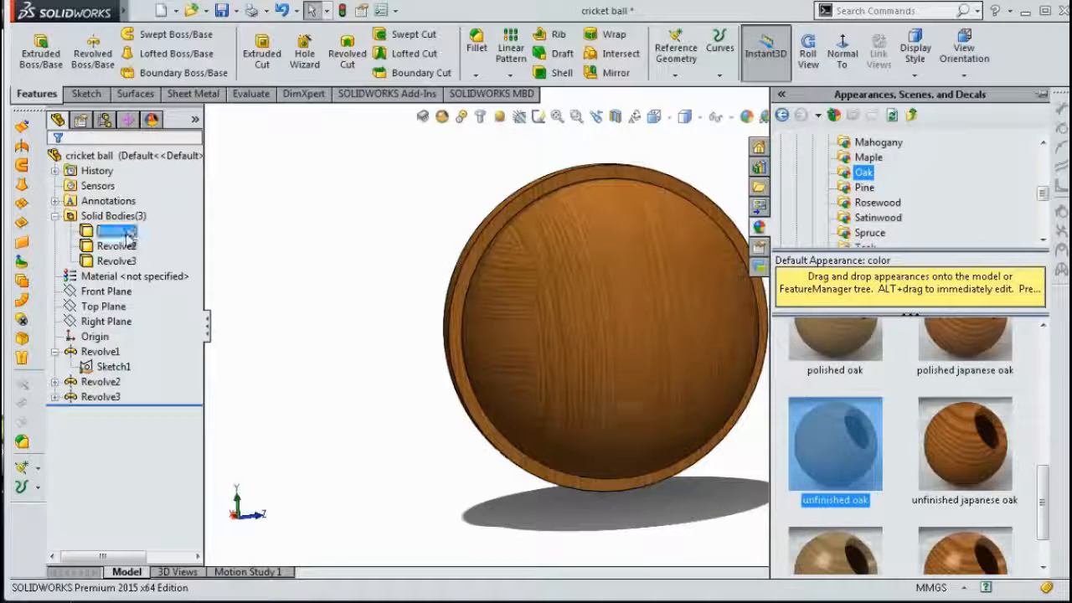
{"action": "left_click", "coordinate": [341, 281]}
{"action": "key", "text": "ctrl+z"}
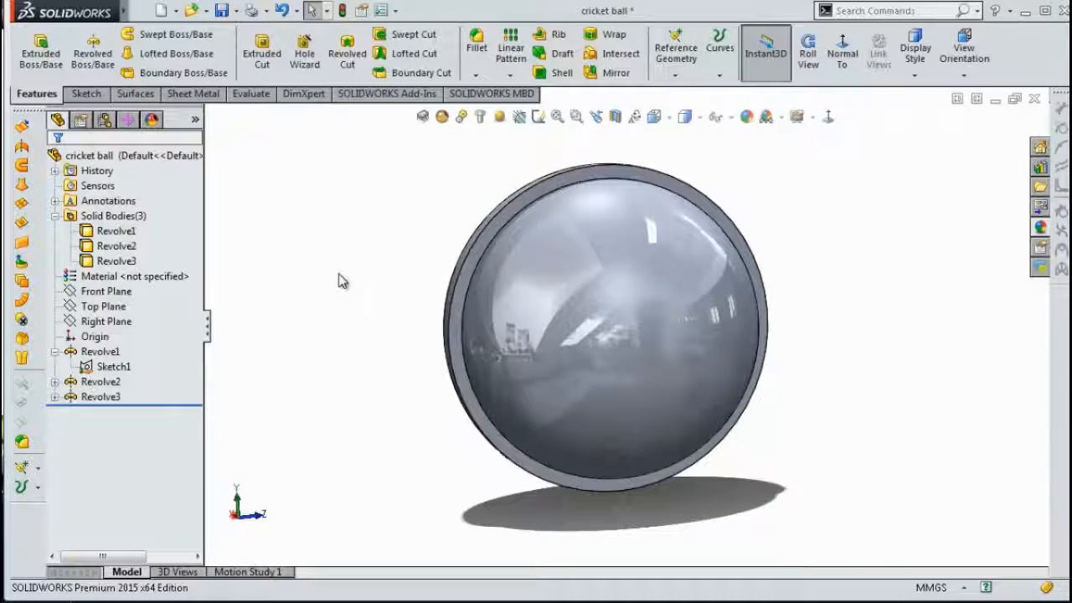
- Apply the unfinished oak appearance to the Revolve1 core body only
{"action": "left_click", "coordinate": [105, 232]}
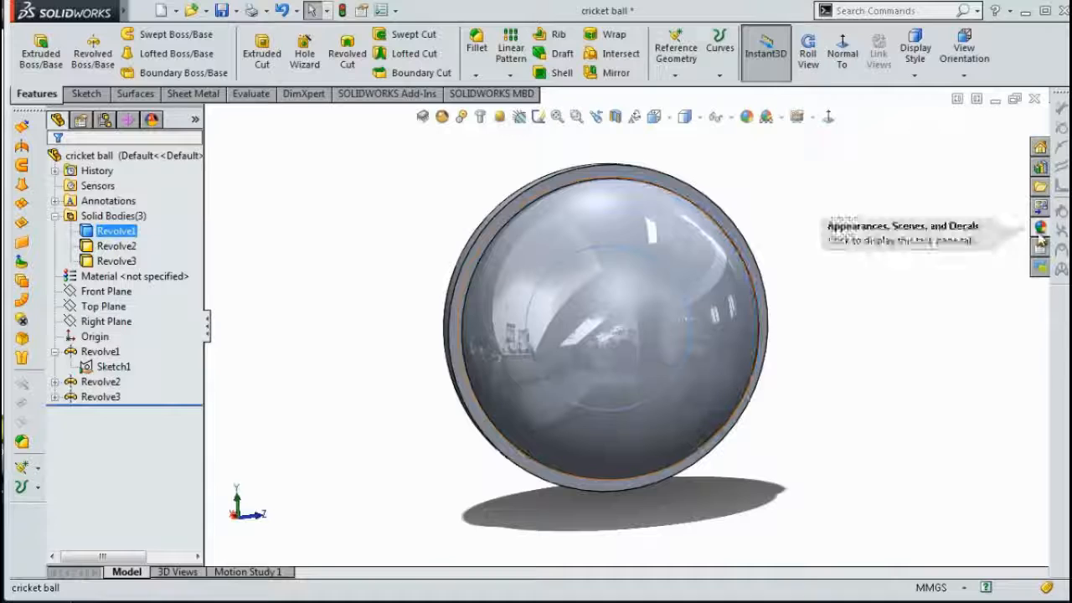
{"action": "left_click", "coordinate": [1039, 227]}
{"action": "double_click", "coordinate": [835, 452]}
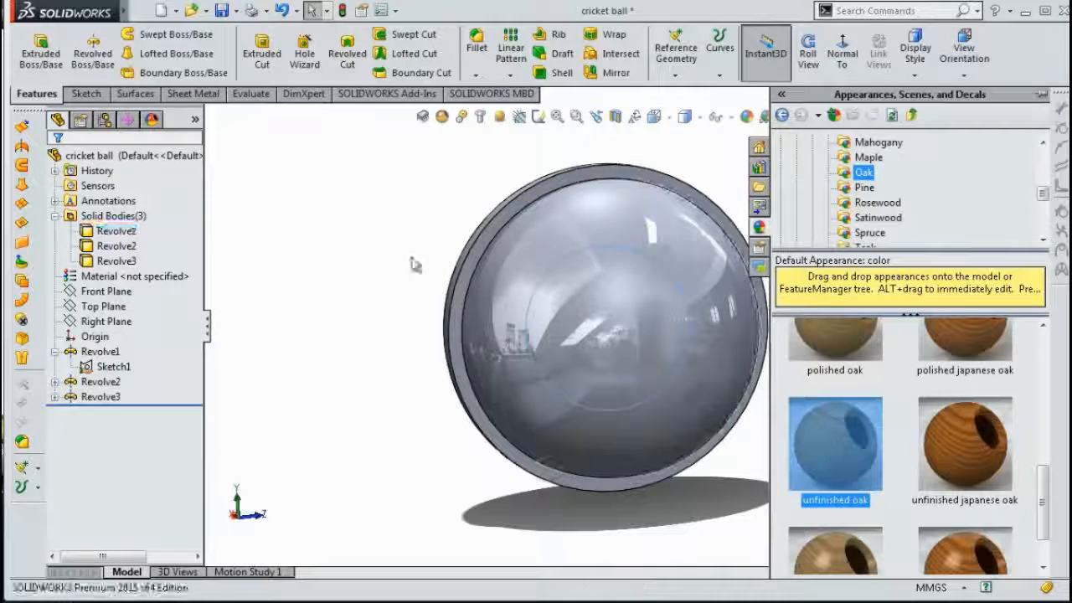
{"action": "left_click", "coordinate": [330, 197]}
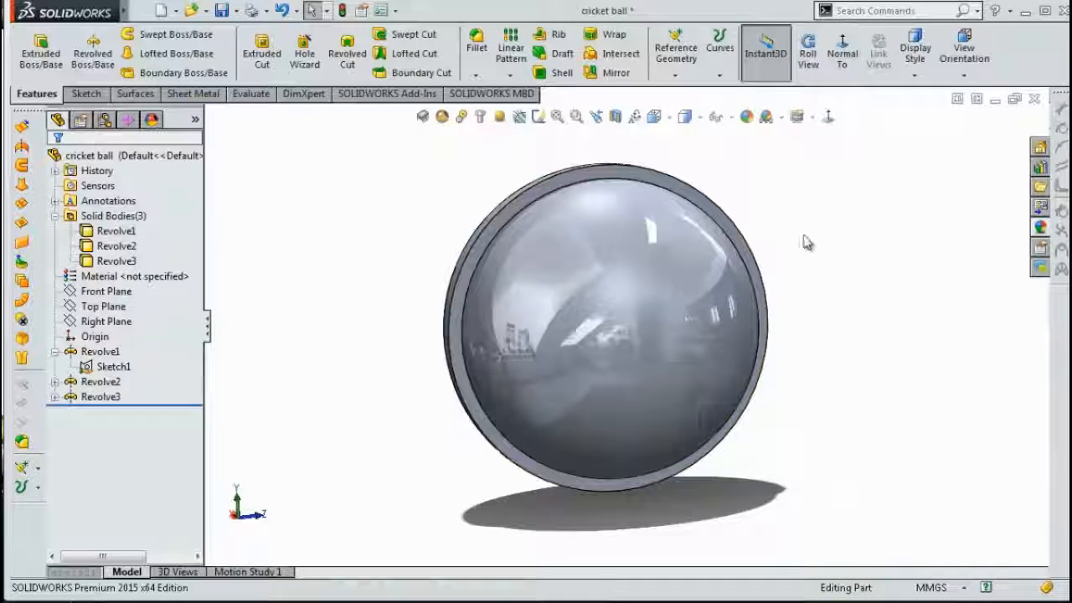
{"action": "left_click", "coordinate": [192, 282]}
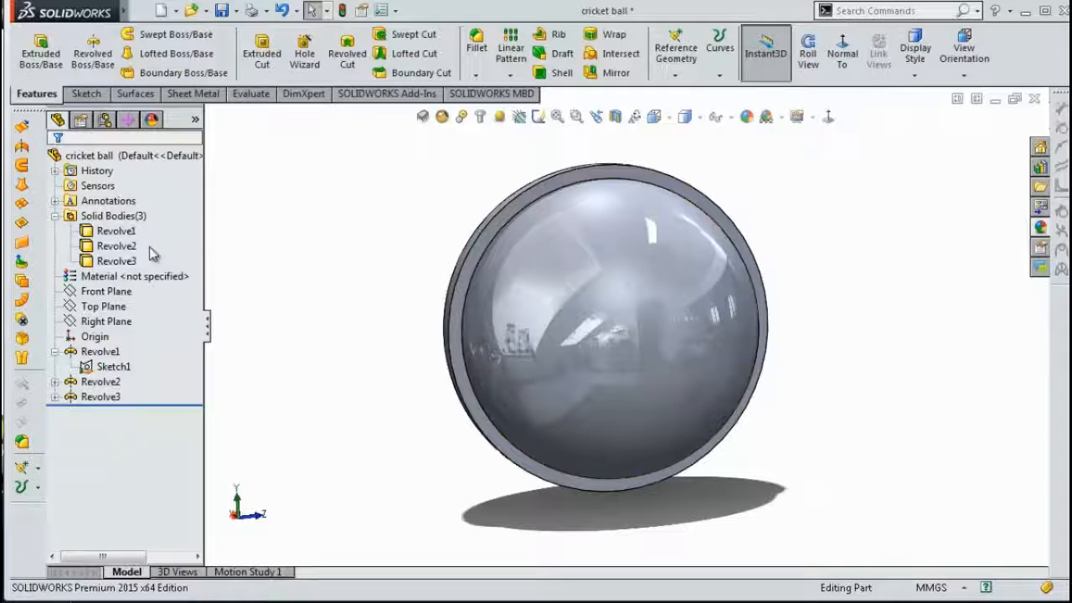
- Apply the Patterned Composite wood appearance to the Revolve2 middle layer body
{"action": "left_click", "coordinate": [118, 246]}
{"action": "left_click", "coordinate": [1040, 227]}
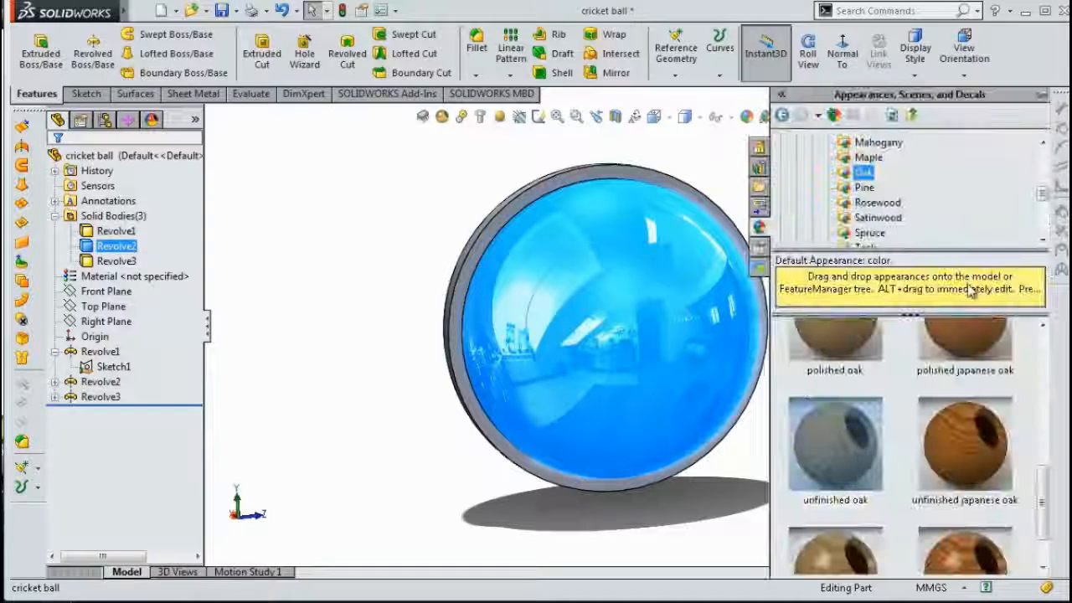
{"action": "left_click_drag", "start_coordinate": [1044, 195], "coordinate": [1045, 201]}
{"action": "left_click", "coordinate": [916, 202]}
{"action": "double_click", "coordinate": [851, 386]}
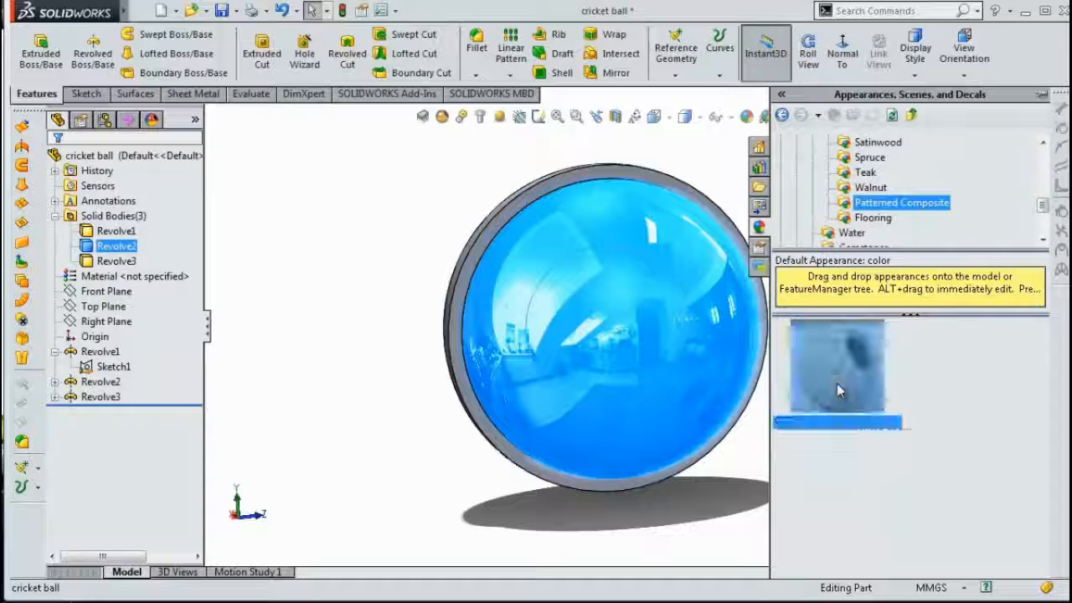
{"action": "mouse_move", "coordinate": [393, 196]}
{"action": "middle_mouse_down"}
{"action": "mouse_move", "coordinate": [416, 198]}
{"action": "mouse_move", "coordinate": [404, 210]}
{"action": "middle_mouse_up"}
- Inspect the ball's interior with a section along the Right Plane, and return to the full view from the shell side
{"action": "left_click", "coordinate": [616, 117]}
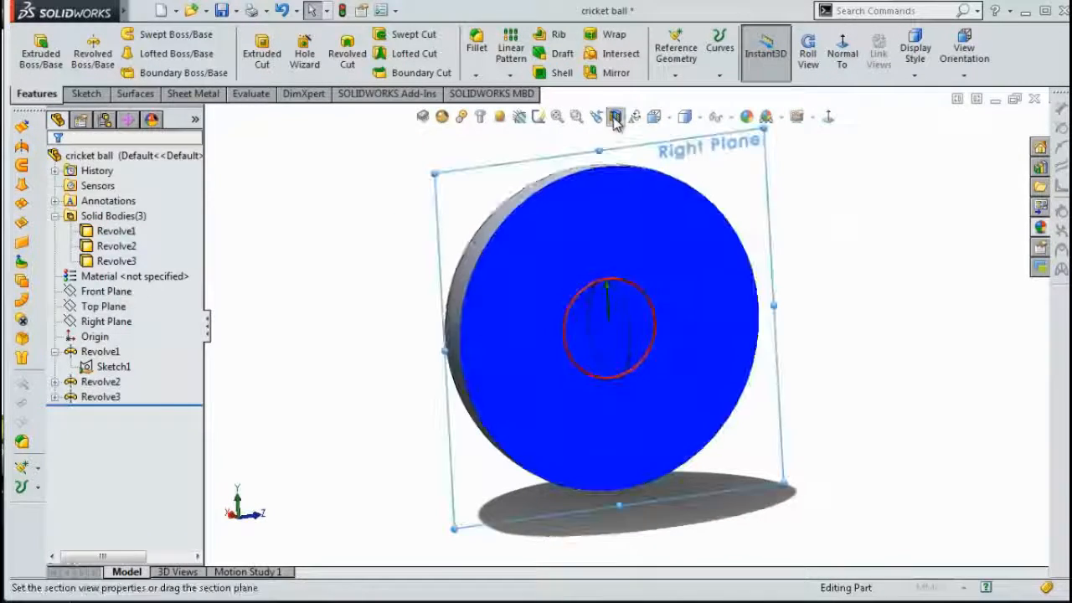
{"action": "left_click", "coordinate": [975, 151]}
{"action": "middle_click_drag", "start_coordinate": [833, 232], "coordinate": [646, 156]}
{"action": "left_click", "coordinate": [616, 117]}
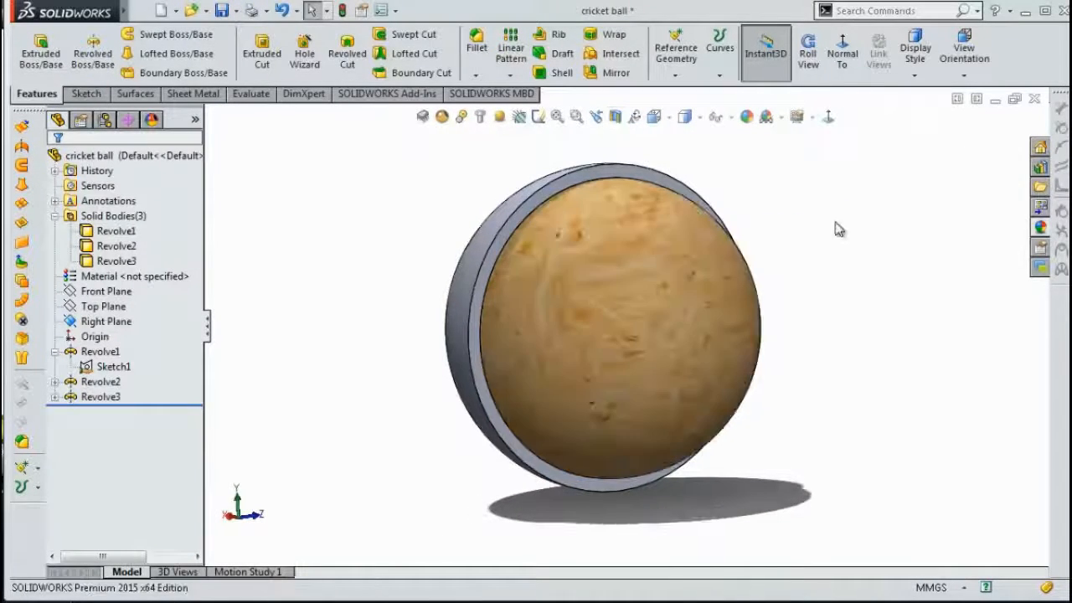
{"action": "middle_click_drag", "start_coordinate": [834, 227], "coordinate": [680, 222]}
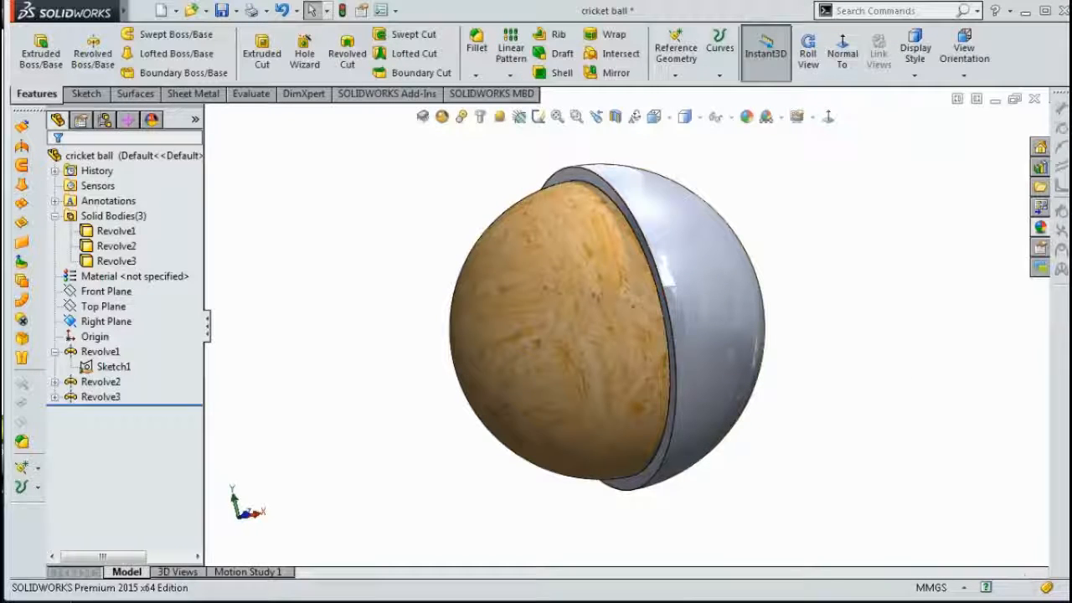
- Apply the leather appearance from the organic miscellaneous collection to the Revolve3 outer half shell
{"action": "left_click", "coordinate": [1040, 227]}
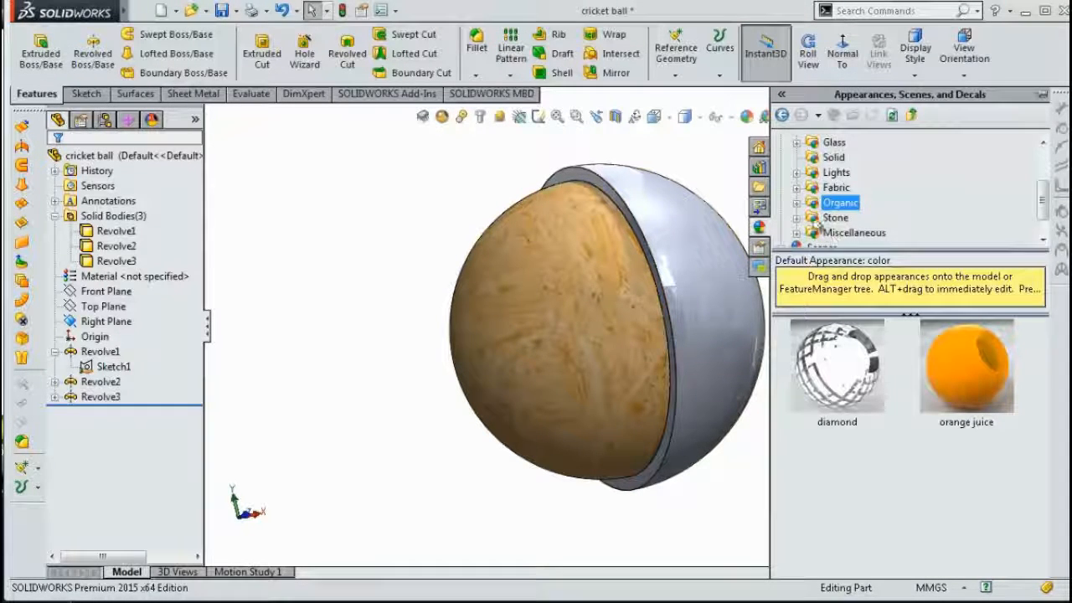
{"action": "left_click", "coordinate": [797, 203]}
{"action": "left_click", "coordinate": [879, 233]}
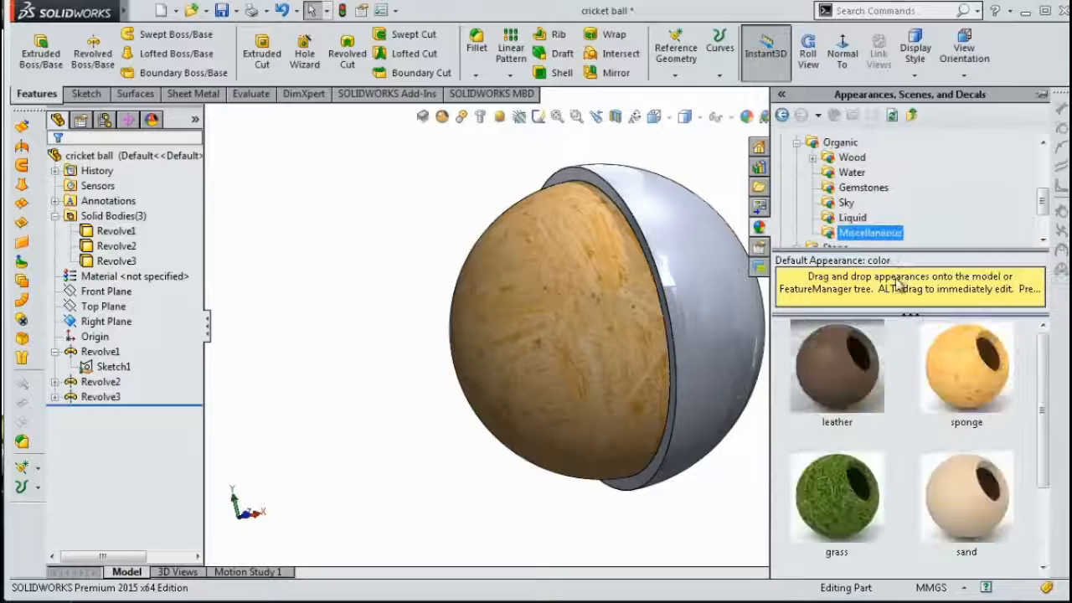
{"action": "left_click", "coordinate": [115, 260]}
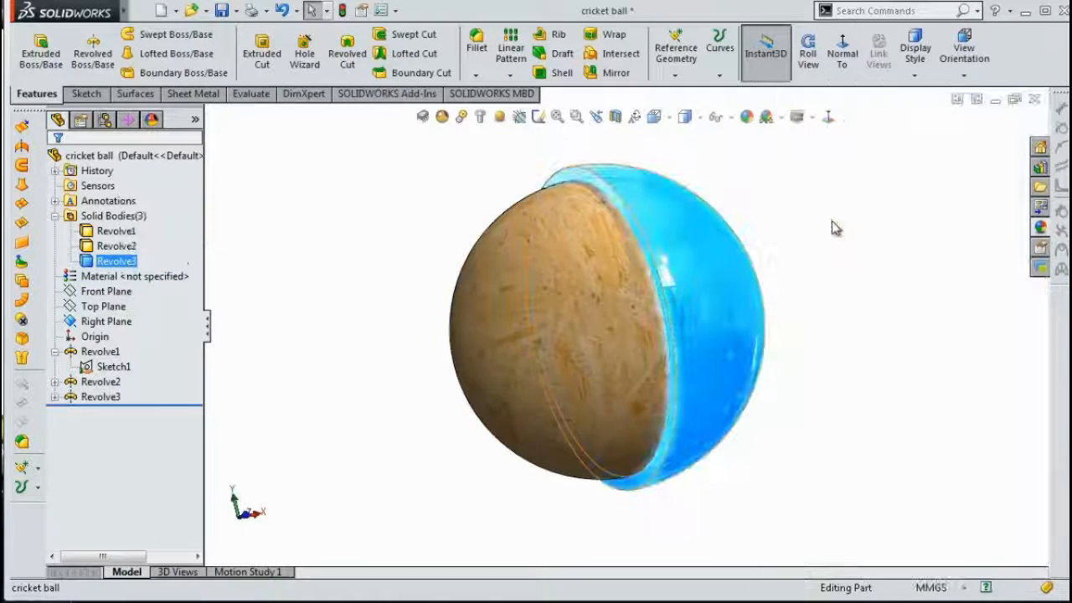
{"action": "left_click", "coordinate": [1038, 228]}
{"action": "left_click_drag", "start_coordinate": [836, 366], "coordinate": [767, 385]}
{"action": "middle_click_drag", "start_coordinate": [513, 293], "coordinate": [481, 324]}
- Tint the leather appearance of the Revolve3 outer half shell bright red, RGB 255, 0, 0
{"action": "left_click", "coordinate": [115, 260]}
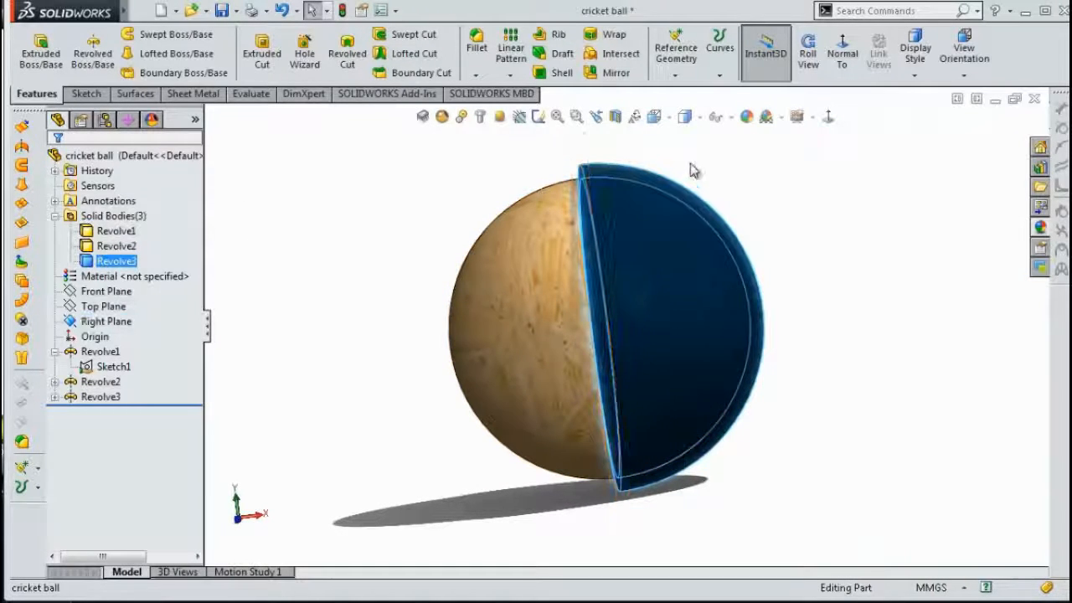
{"action": "left_click", "coordinate": [747, 119]}
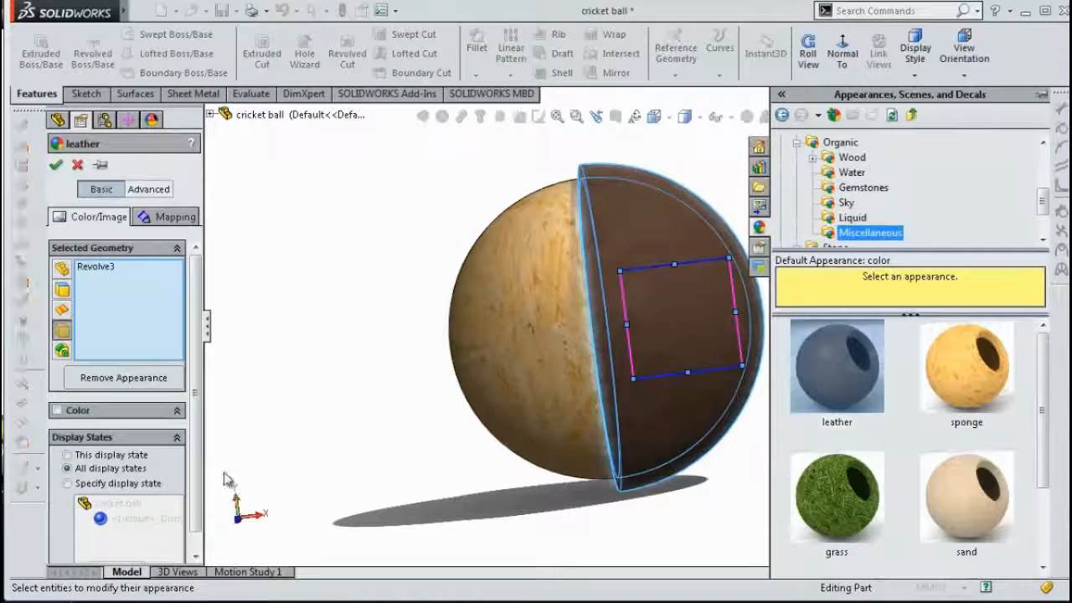
{"action": "left_click_drag", "start_coordinate": [197, 296], "coordinate": [201, 272]}
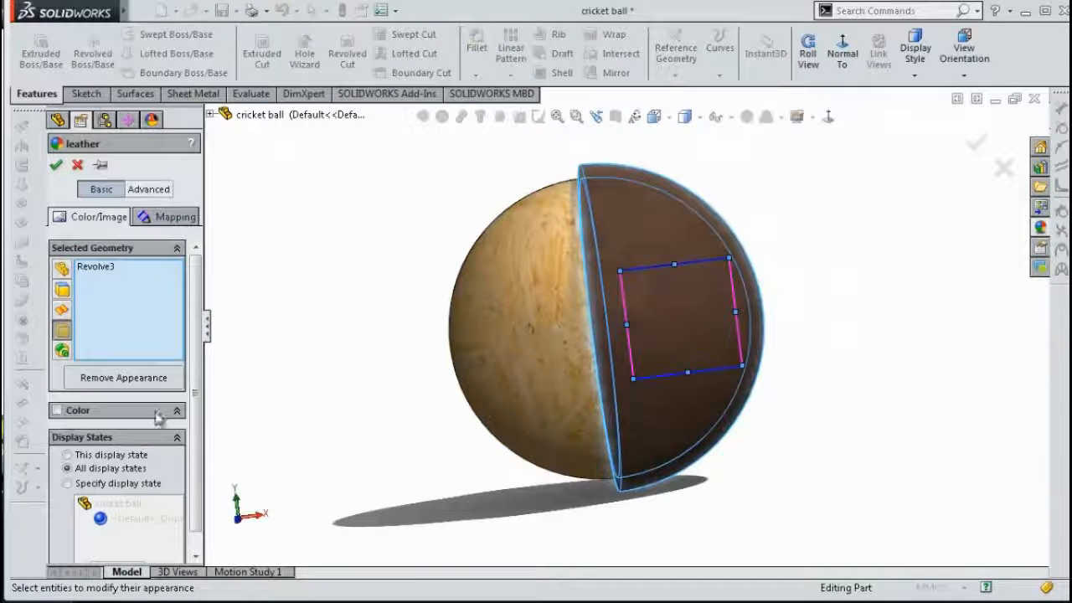
{"action": "left_click", "coordinate": [68, 411]}
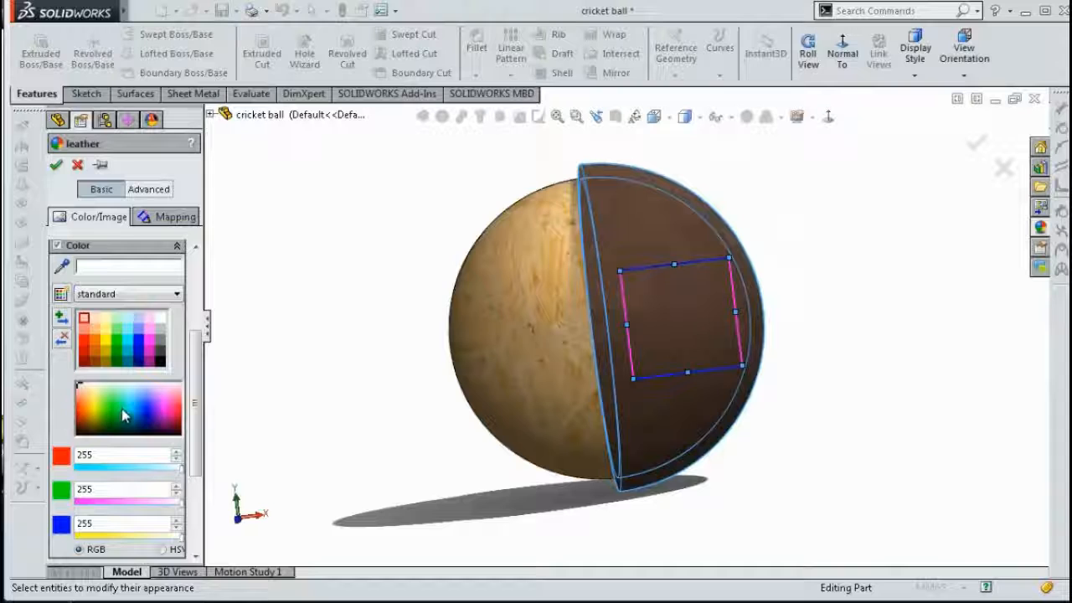
{"action": "left_click", "coordinate": [85, 362]}
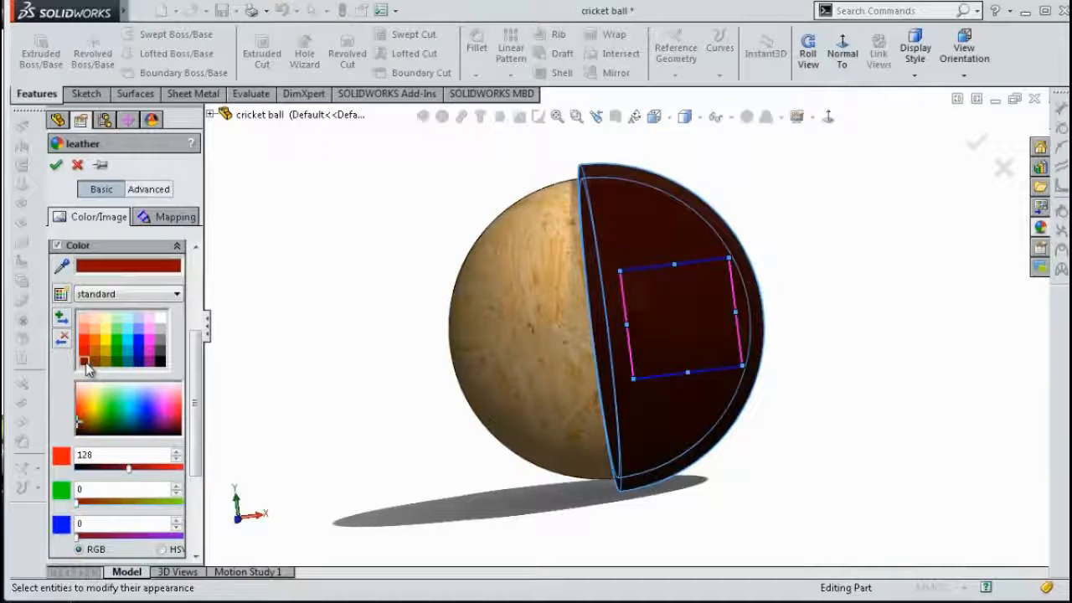
{"action": "left_click", "coordinate": [84, 353]}
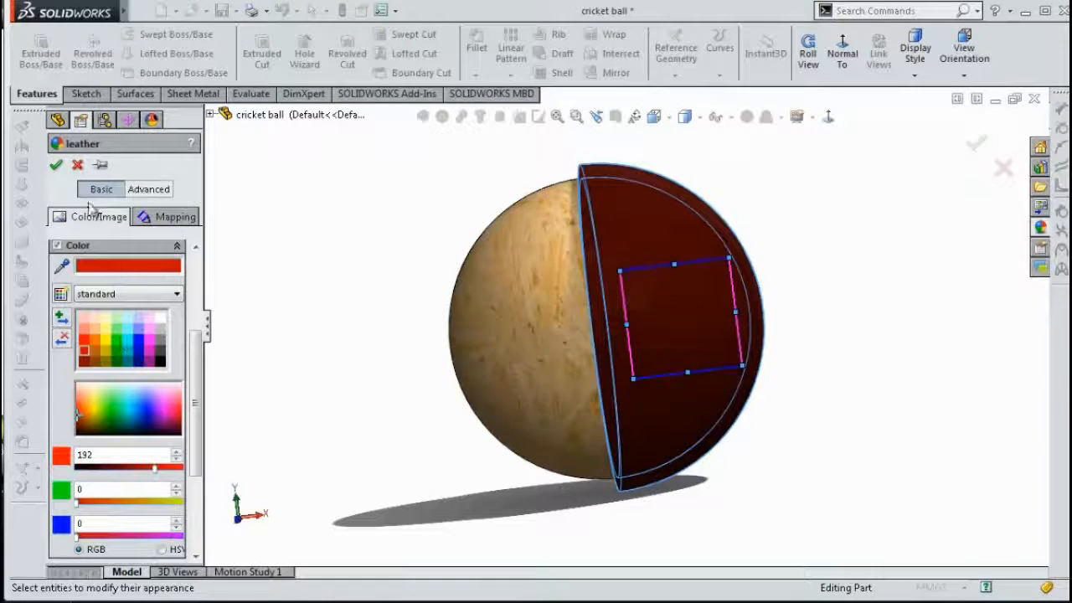
{"action": "left_click", "coordinate": [87, 342]}
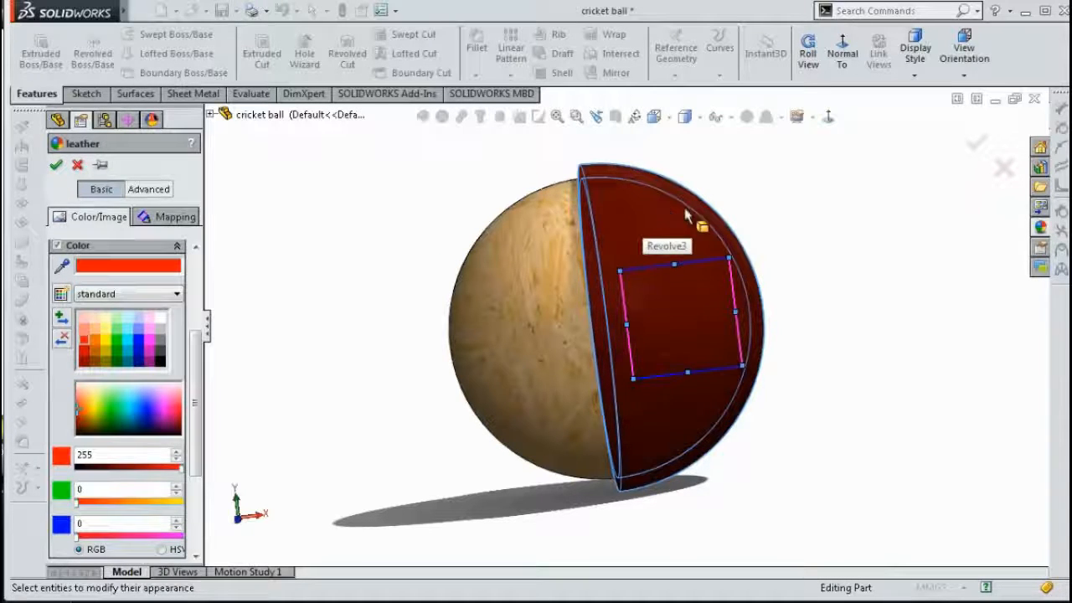
{"action": "left_click", "coordinate": [978, 145]}
- Open a new sketch on the Front Plane and view it face-on
{"action": "middle_click_drag", "start_coordinate": [783, 271], "coordinate": [740, 276]}
{"action": "scroll", "coordinate": [737, 275], "scroll_direction": "down", "scroll_amount": 2}
{"action": "scroll", "coordinate": [608, 274], "scroll_direction": "down", "scroll_amount": 3}
{"action": "middle_click_drag", "start_coordinate": [576, 320], "coordinate": [578, 356]}
{"action": "scroll", "coordinate": [627, 290], "scroll_direction": "up", "scroll_amount": 4}
{"action": "scroll", "coordinate": [697, 323], "scroll_direction": "up", "scroll_amount": 2}
{"action": "scroll", "coordinate": [641, 303], "scroll_direction": "up", "scroll_amount": 2}
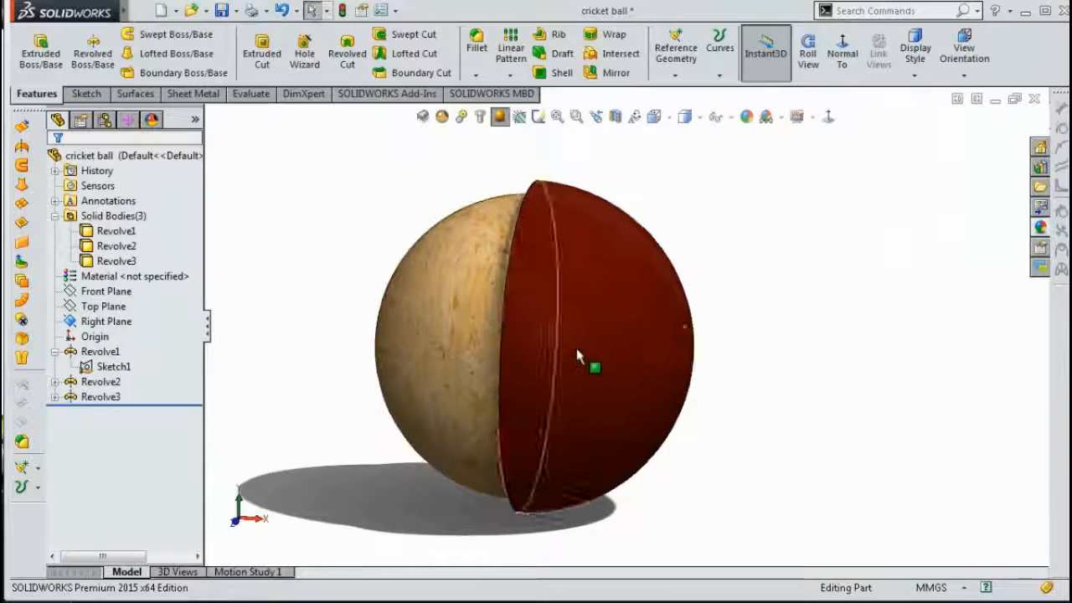
{"action": "left_click", "coordinate": [54, 216]}
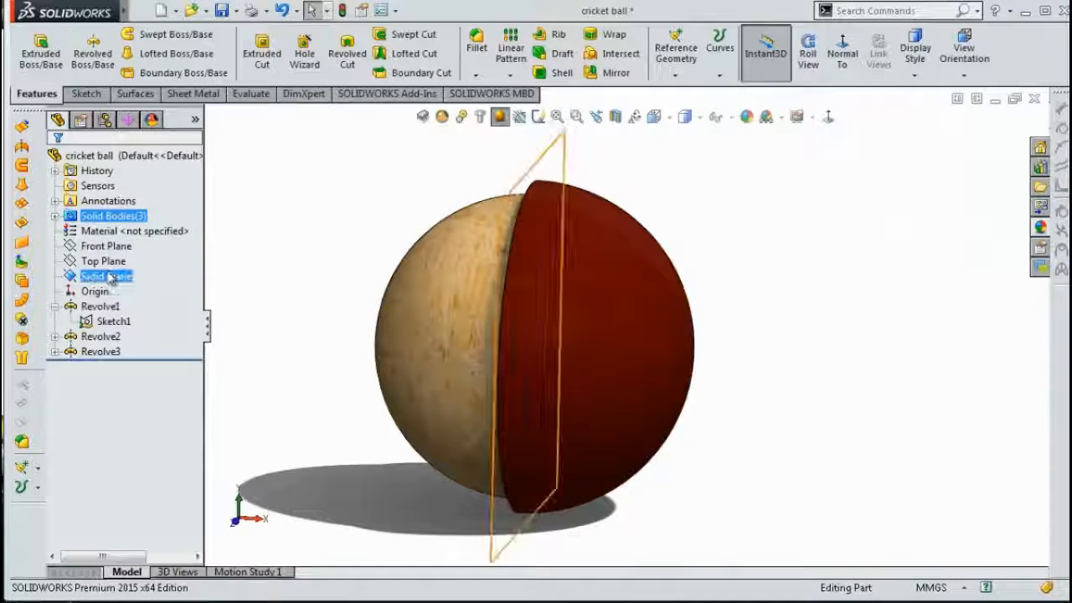
{"action": "left_click", "coordinate": [105, 246]}
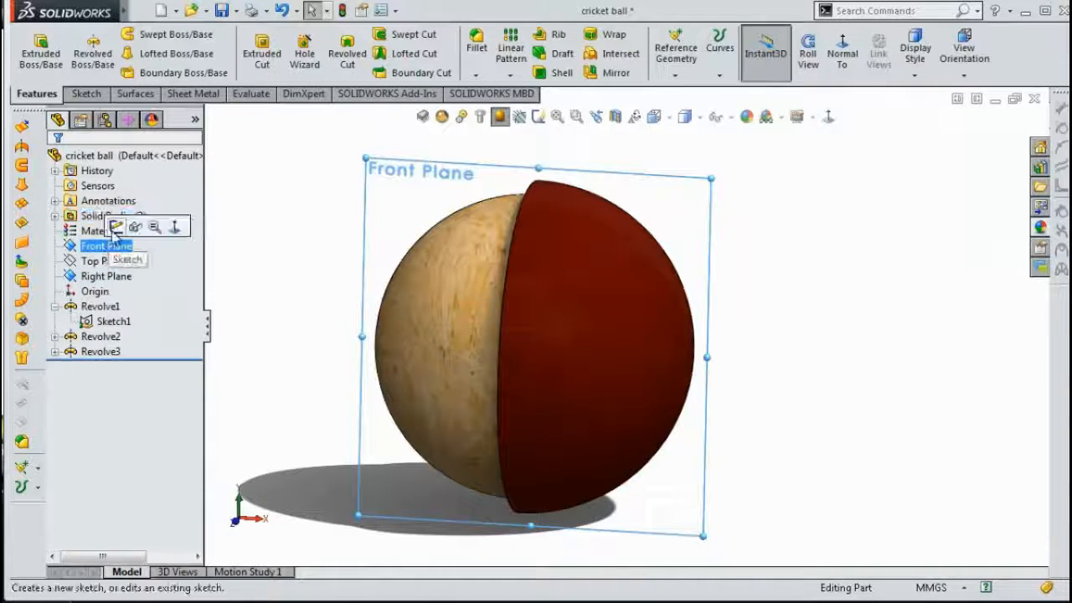
{"action": "left_click", "coordinate": [144, 225]}
{"action": "left_click", "coordinate": [698, 50]}
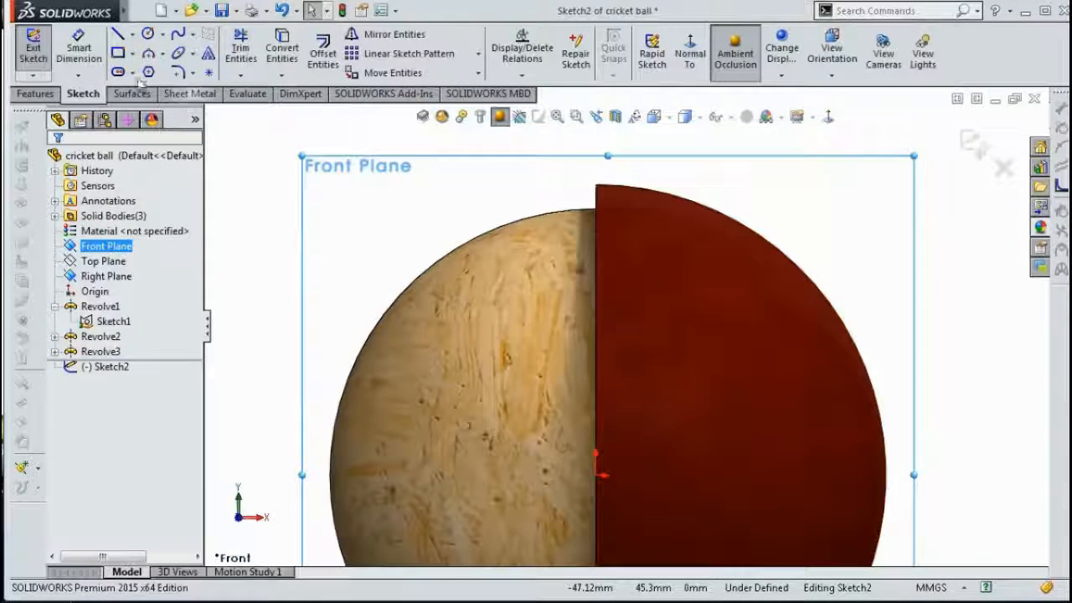
- Draw a vertical centerline about 40 mm long from the origin to above the top of the ball
{"action": "left_click", "coordinate": [133, 35]}
{"action": "left_click", "coordinate": [159, 73]}
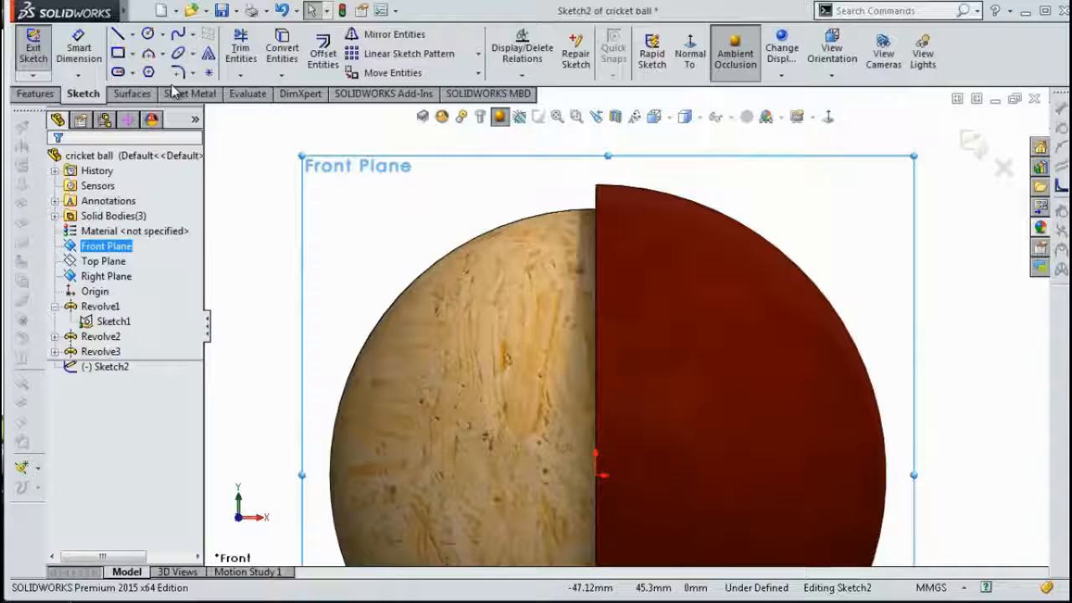
{"action": "left_click", "coordinate": [599, 475]}
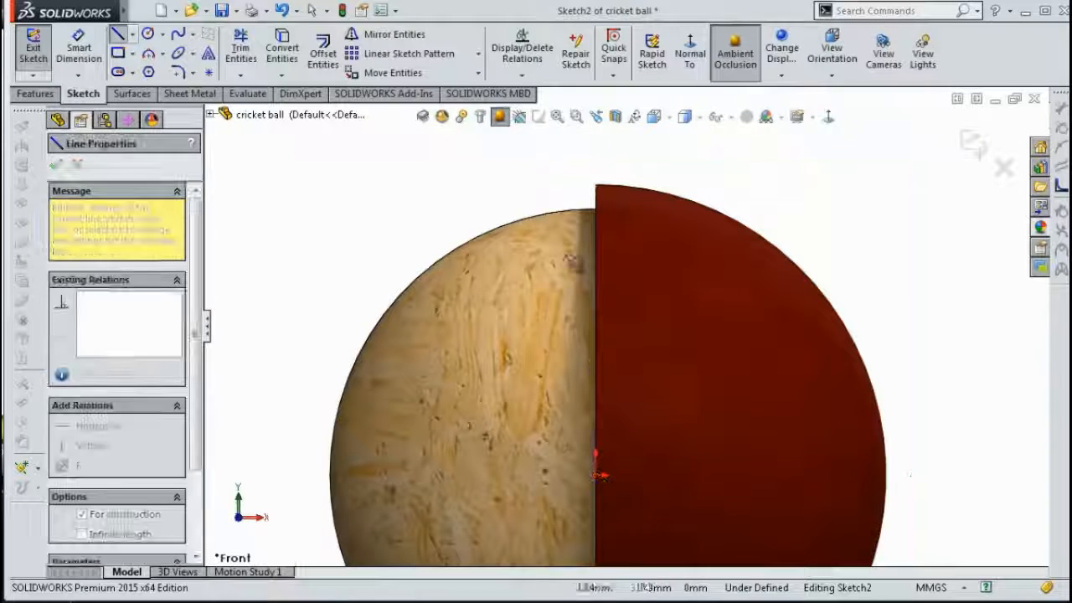
{"action": "left_click", "coordinate": [596, 151]}
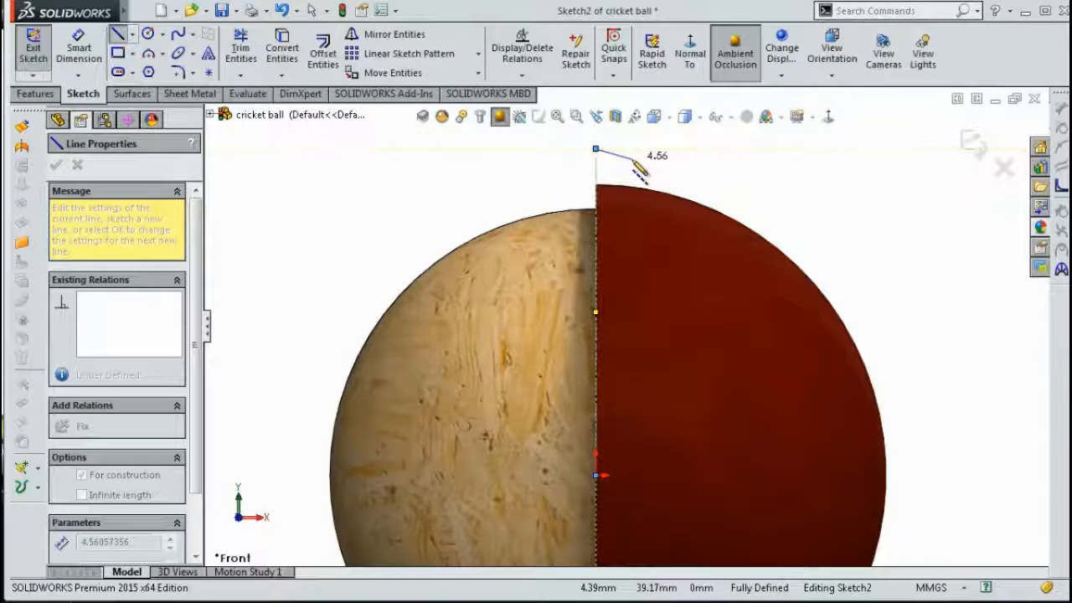
{"action": "key", "text": "Escape"}
- Draw a vertical line about 1.78 mm long upward from the red shell's outer edge, just beside the centerline
{"action": "scroll", "coordinate": [608, 206], "scroll_direction": "down", "scroll_amount": 3}
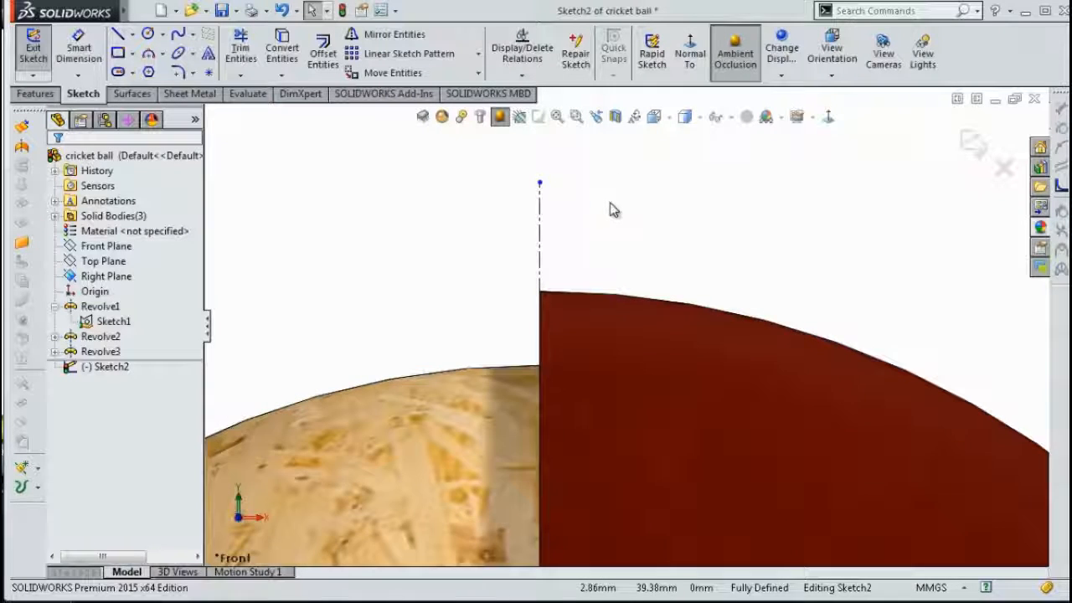
{"action": "scroll", "coordinate": [609, 210], "scroll_direction": "down", "scroll_amount": 2}
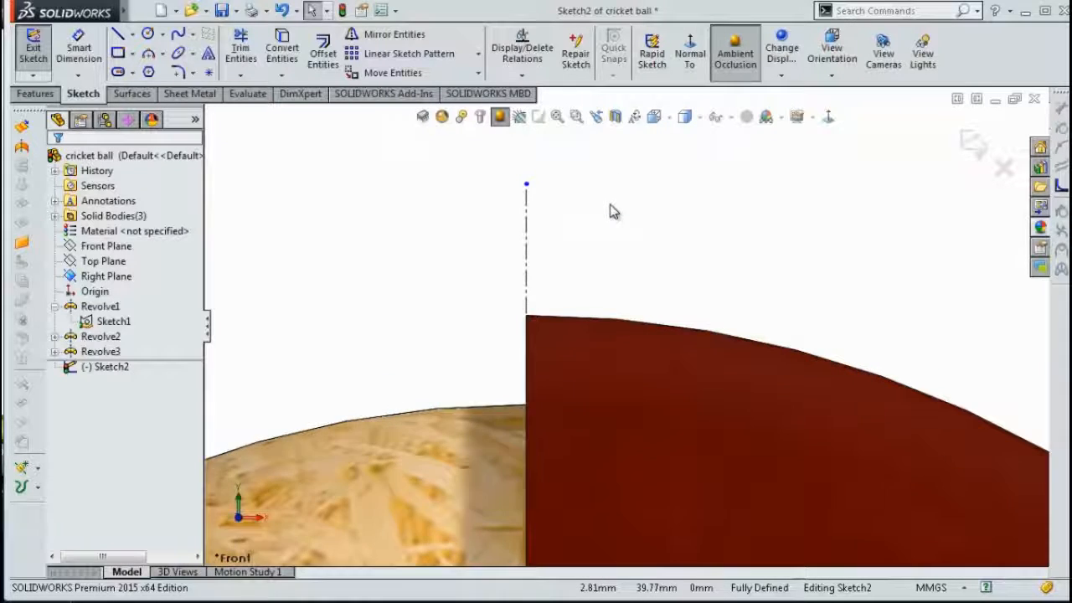
{"action": "left_click", "coordinate": [119, 35]}
{"action": "scroll", "coordinate": [553, 355], "scroll_direction": "down", "scroll_amount": 3}
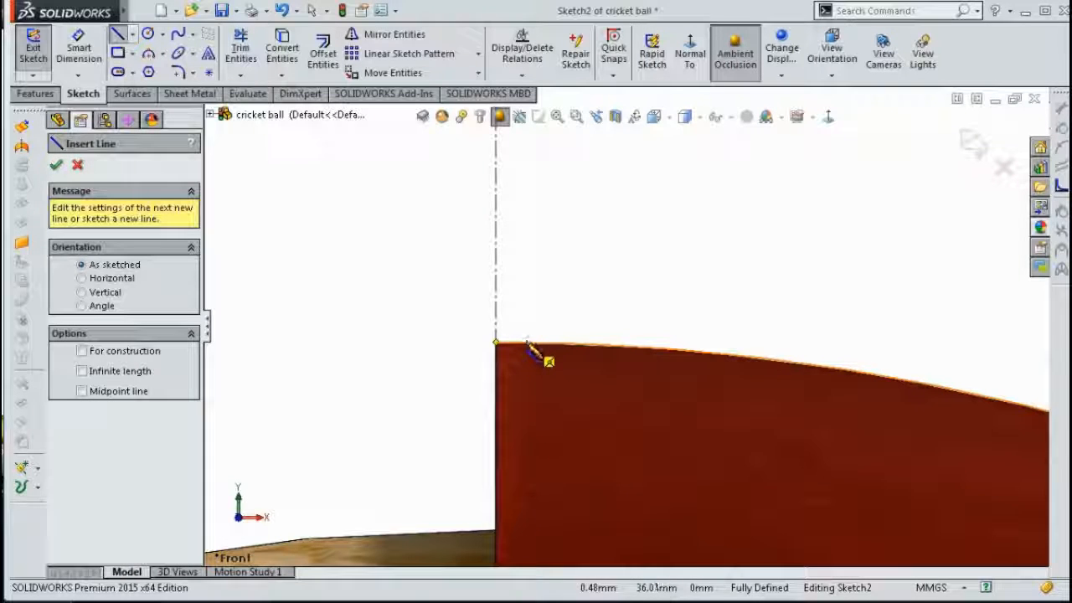
{"action": "left_click", "coordinate": [527, 343]}
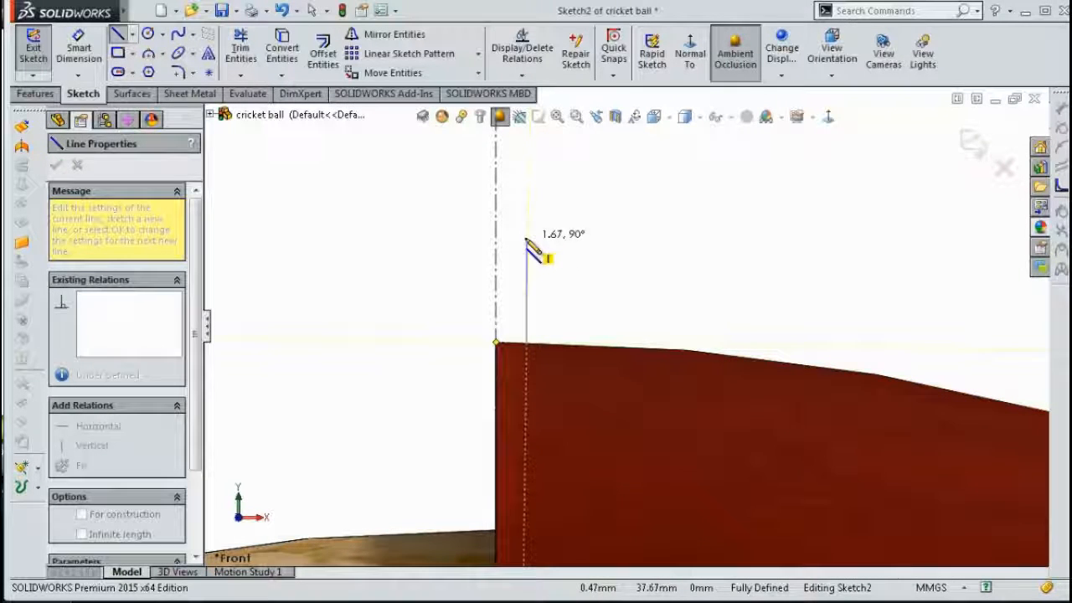
{"action": "left_click", "coordinate": [526, 232]}
{"action": "key", "text": "Escape"}
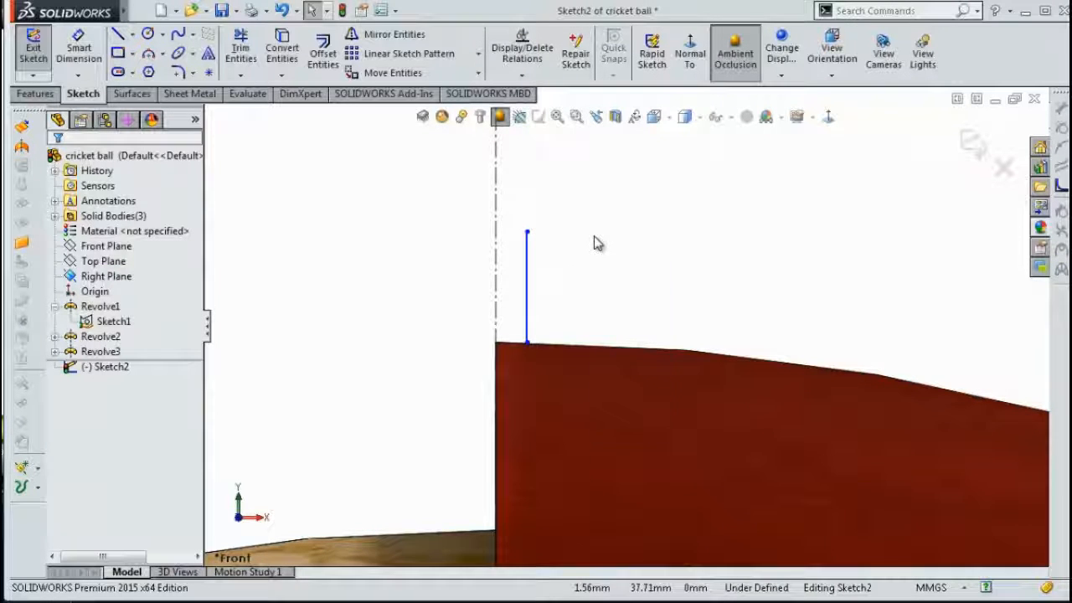
- Dimension the short vertical line's length to 0.65 mm
{"action": "key", "text": "s"}
{"action": "left_click", "coordinate": [639, 249]}
{"action": "left_click", "coordinate": [527, 276]}
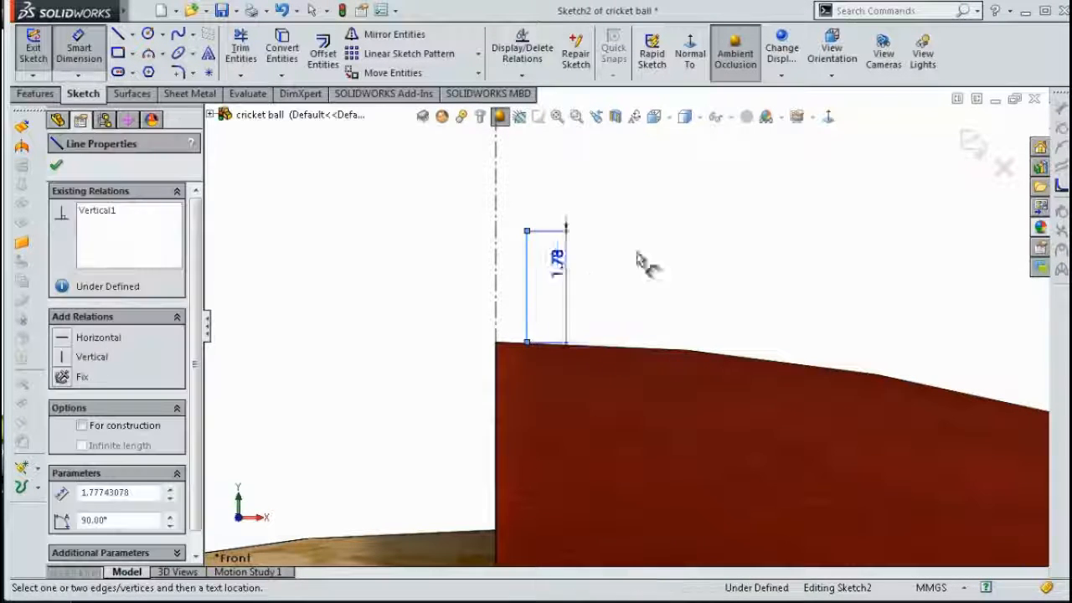
{"action": "left_click", "coordinate": [680, 251]}
{"action": "type", "text": "0,"}
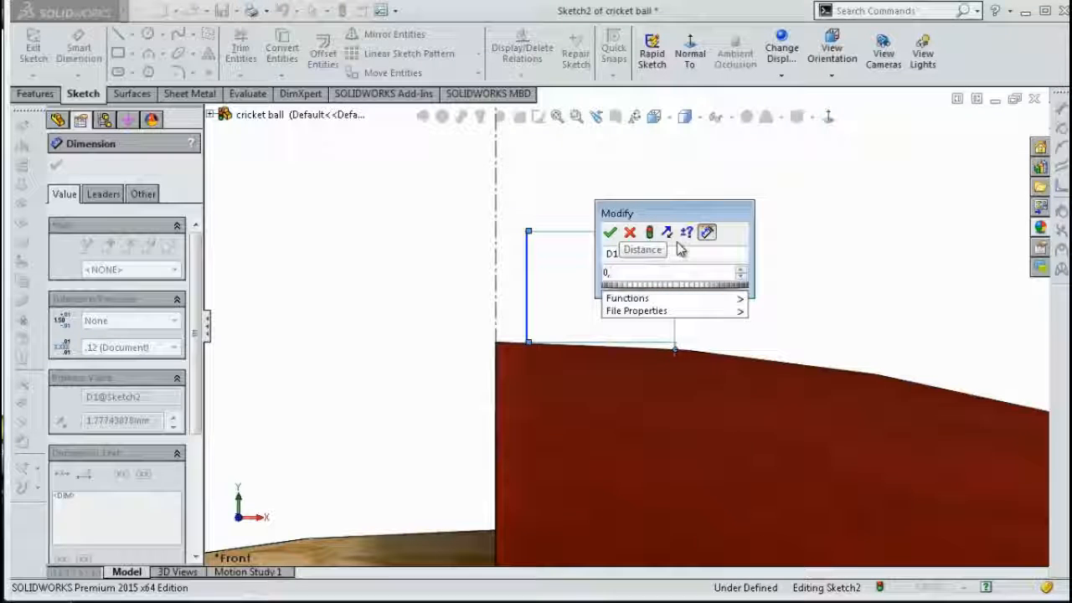
{"action": "type", "text": "65"}
{"action": "key", "text": "Return"}
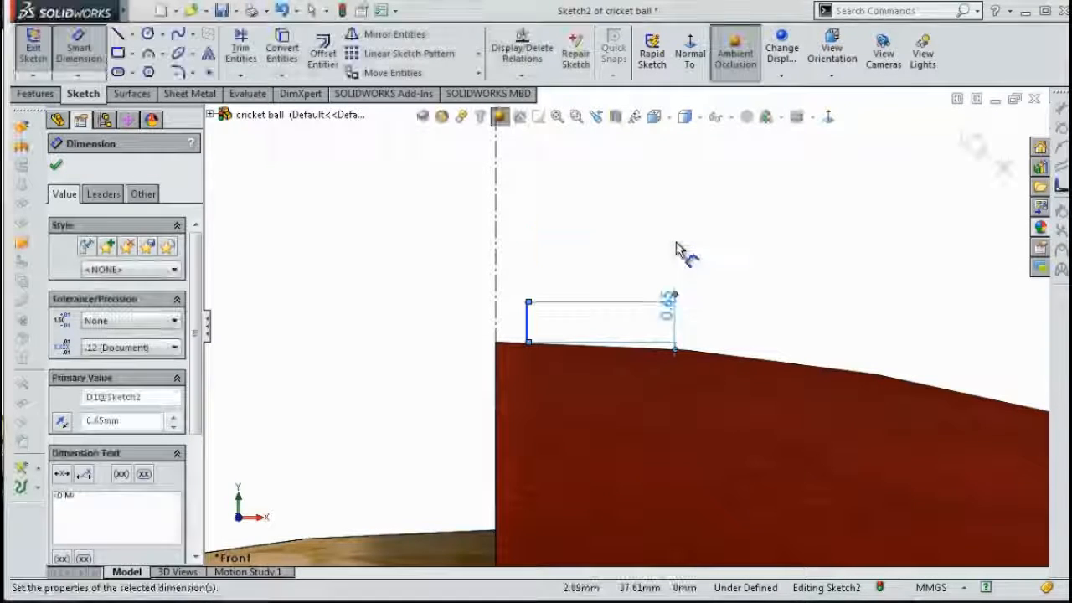
- Dimension the distance between the short vertical line and the centerline to 0.12 mm
{"action": "scroll", "coordinate": [586, 331], "scroll_direction": "down", "scroll_amount": 2}
{"action": "scroll", "coordinate": [585, 331], "scroll_direction": "down", "scroll_amount": 1}
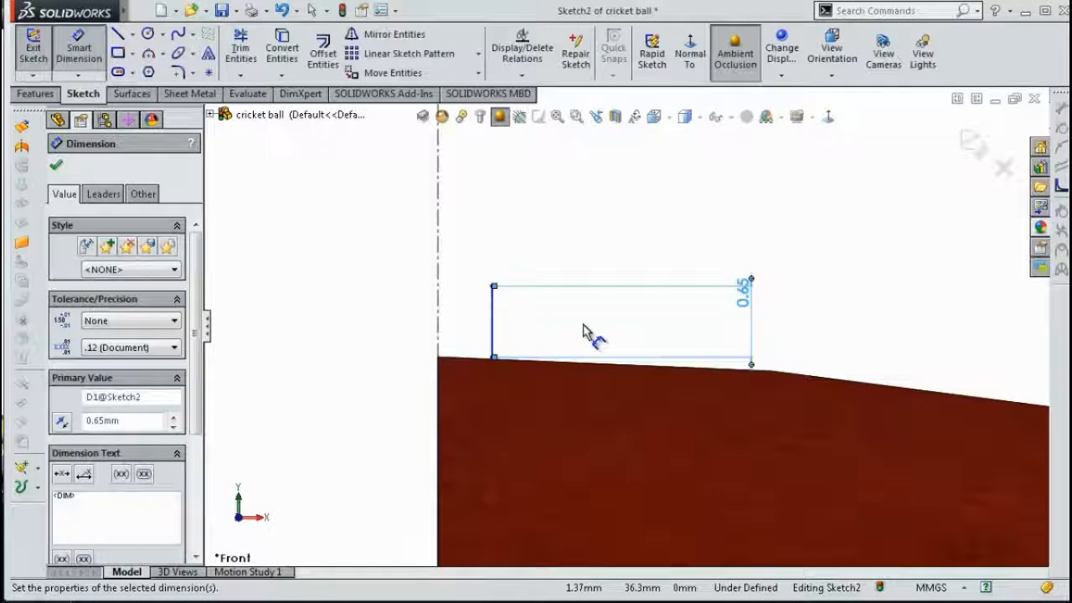
{"action": "scroll", "coordinate": [586, 330], "scroll_direction": "down", "scroll_amount": 2}
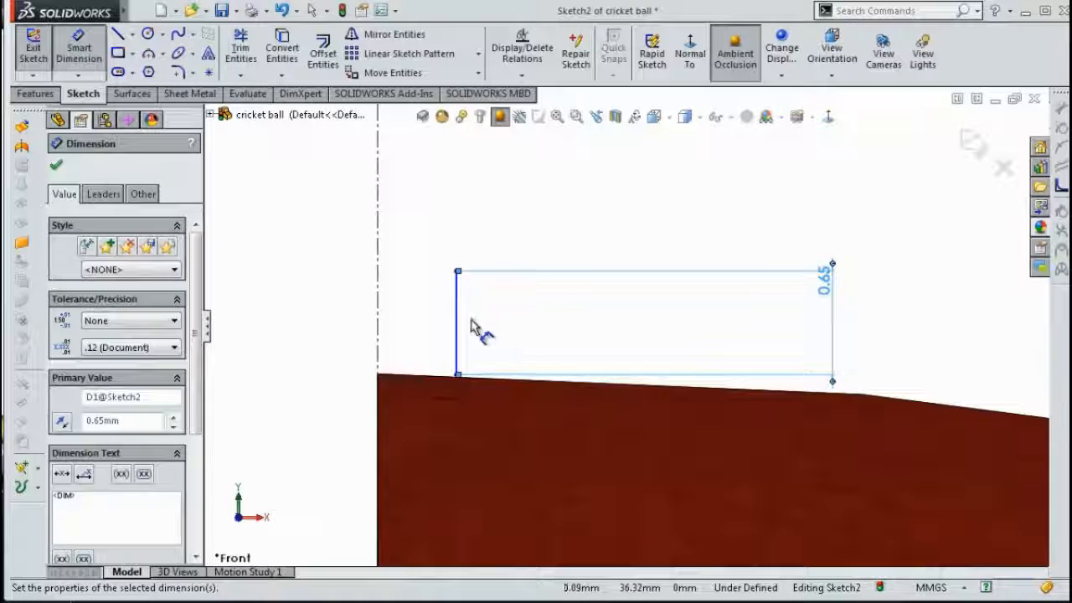
{"action": "left_click", "coordinate": [459, 326]}
{"action": "left_click", "coordinate": [377, 280]}
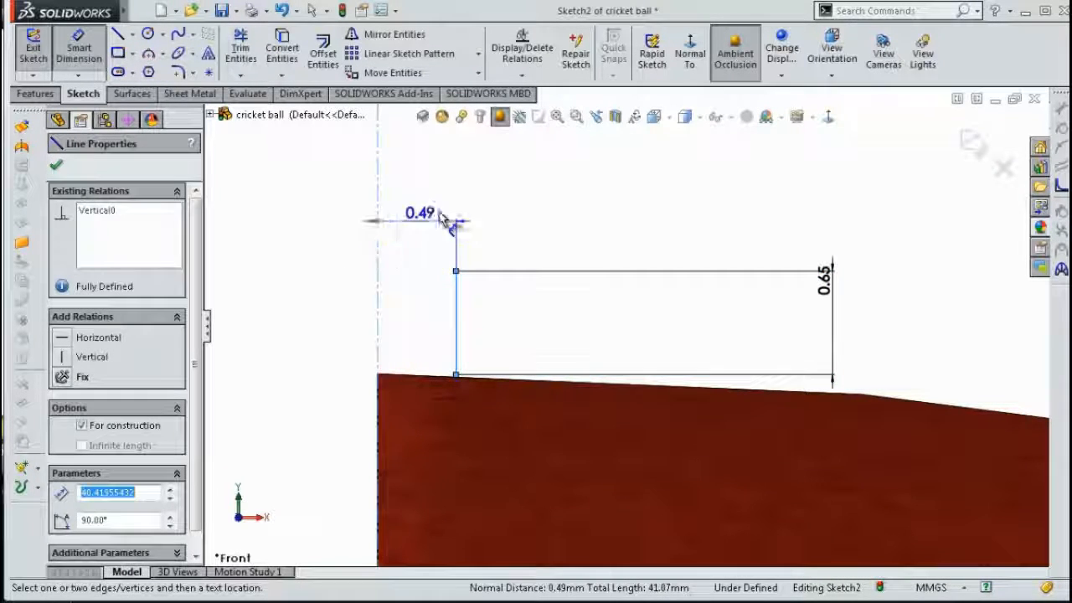
{"action": "left_click", "coordinate": [615, 191]}
{"action": "type", "text": "0,"}
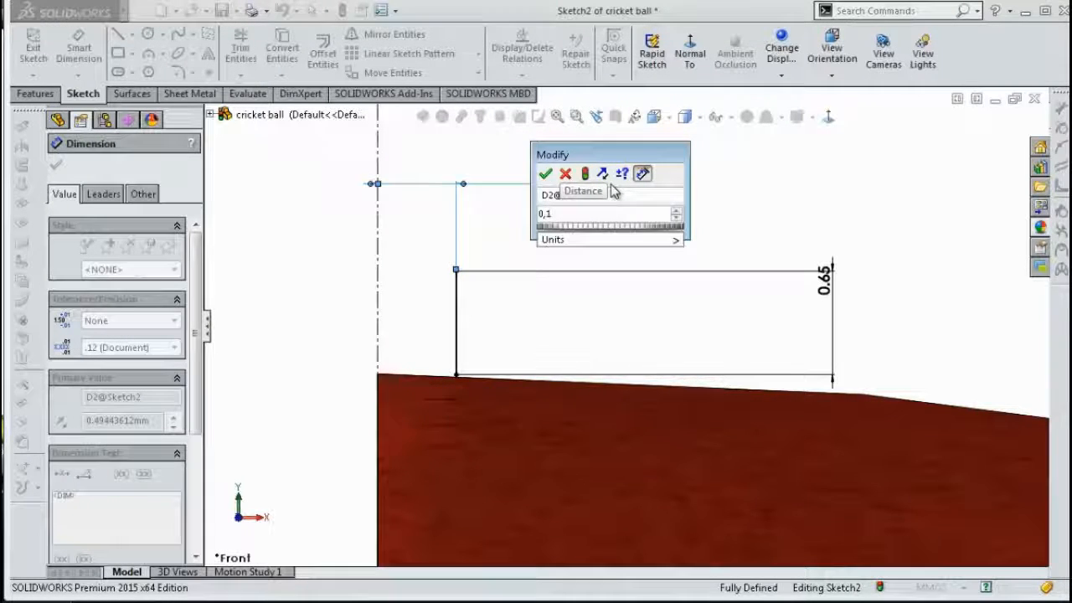
{"action": "type", "text": "12"}
{"action": "key", "text": "Return"}
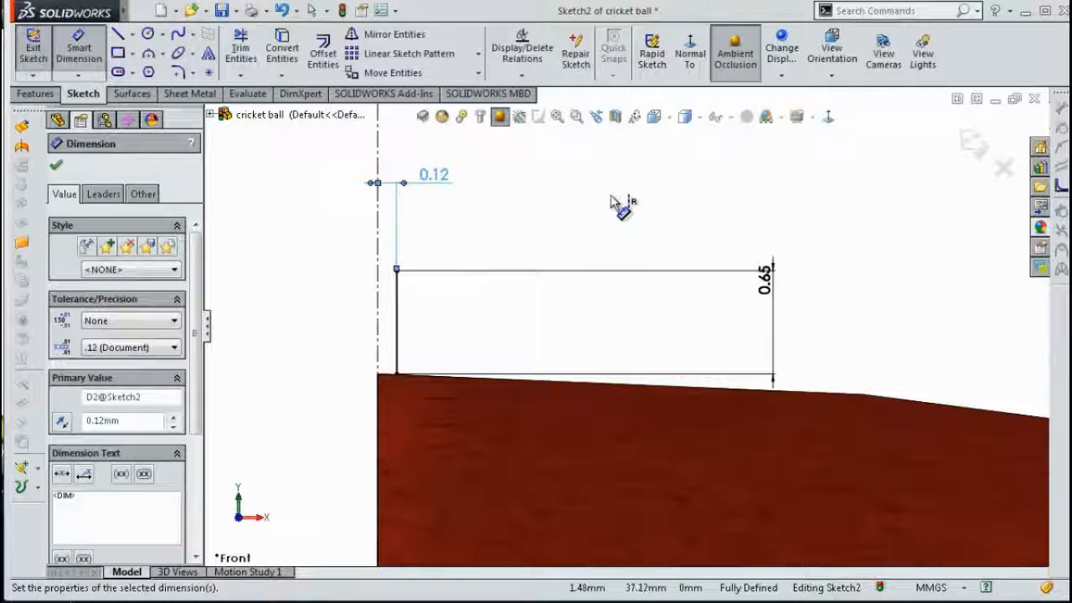
{"action": "left_click", "coordinate": [593, 196]}
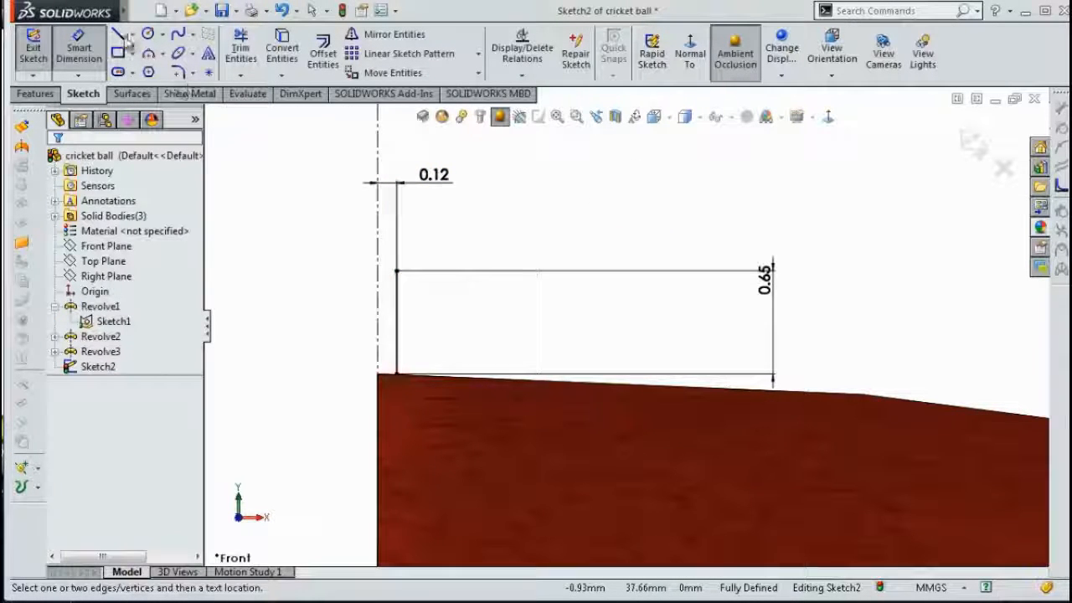
- Draw a two-point spline from the short line's upper endpoint down to the shell's outer edge
{"action": "left_click", "coordinate": [177, 33]}
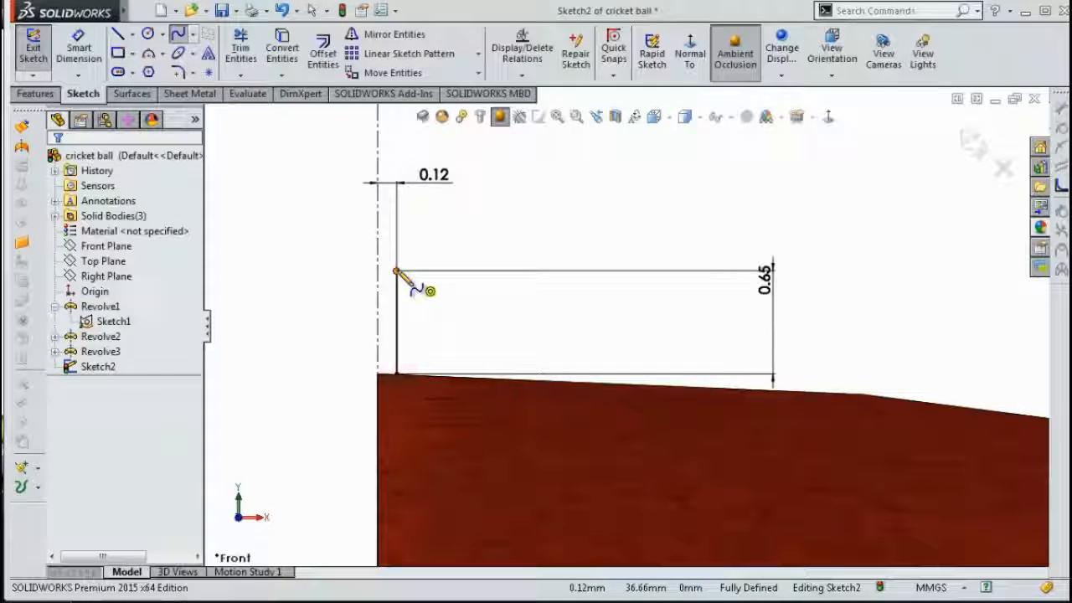
{"action": "left_click", "coordinate": [396, 272]}
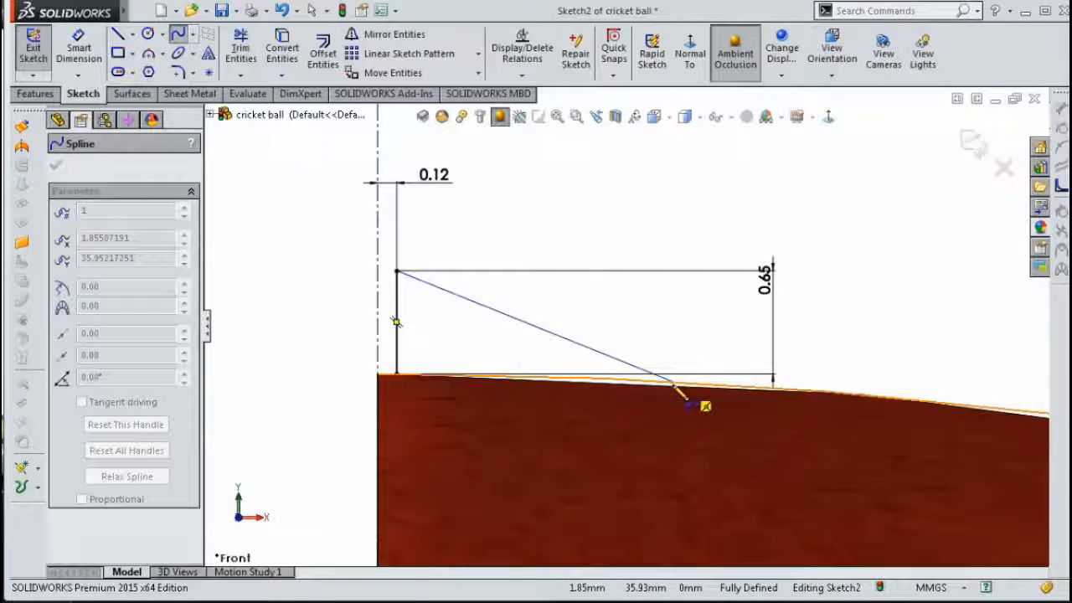
{"action": "left_click", "coordinate": [675, 382]}
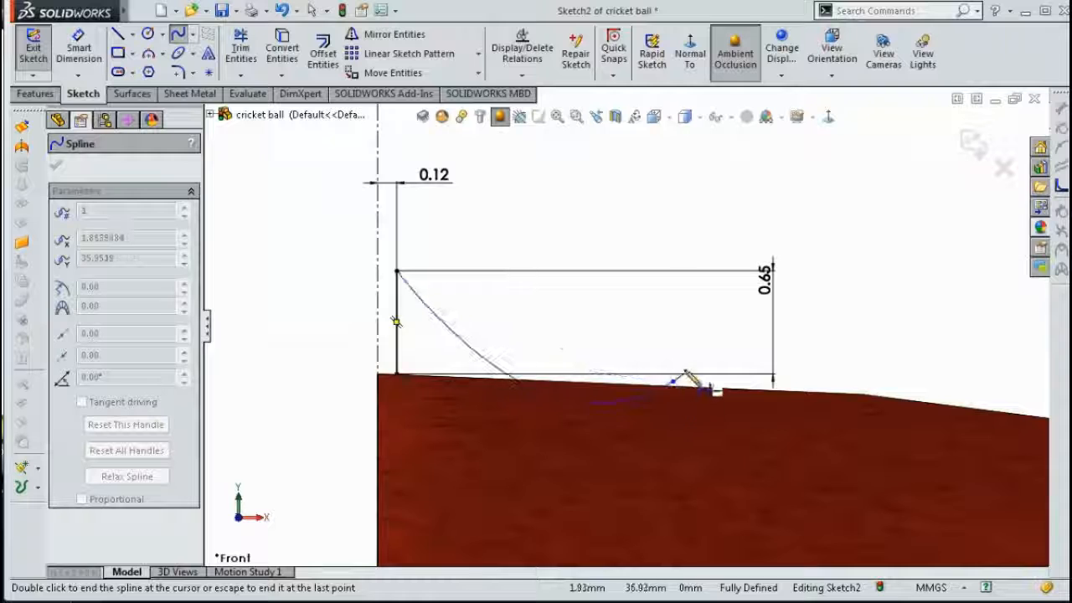
{"action": "right_click", "coordinate": [685, 371]}
{"action": "left_click", "coordinate": [706, 380]}
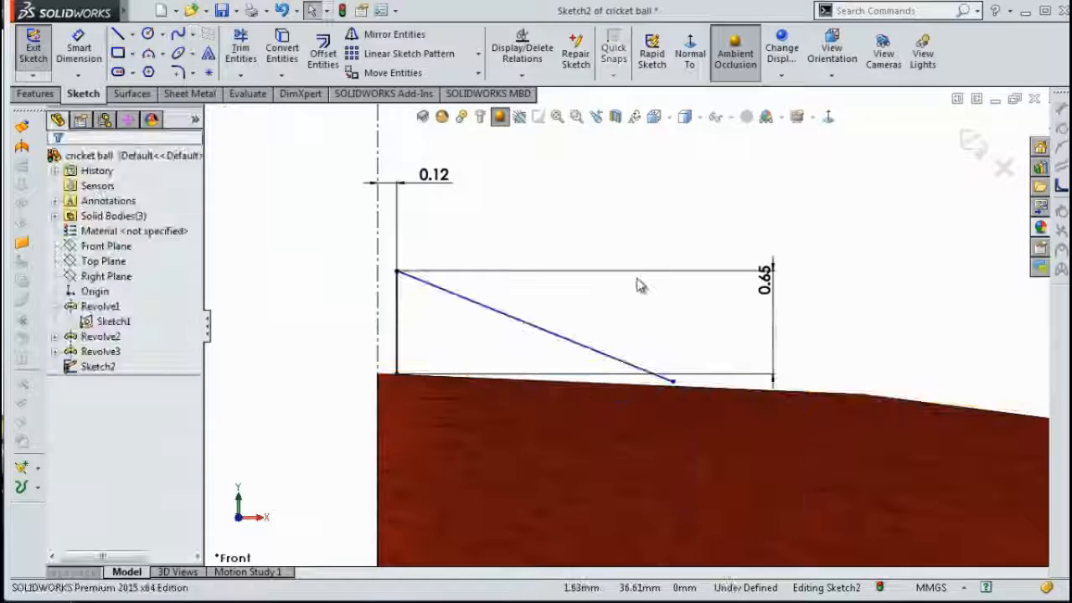
- Reshape the spline with its end tangent handles into an S-curve, level at the upper end and flaring toward the shell
{"action": "left_click", "coordinate": [529, 323]}
{"action": "left_click_drag", "start_coordinate": [475, 303], "coordinate": [479, 279]}
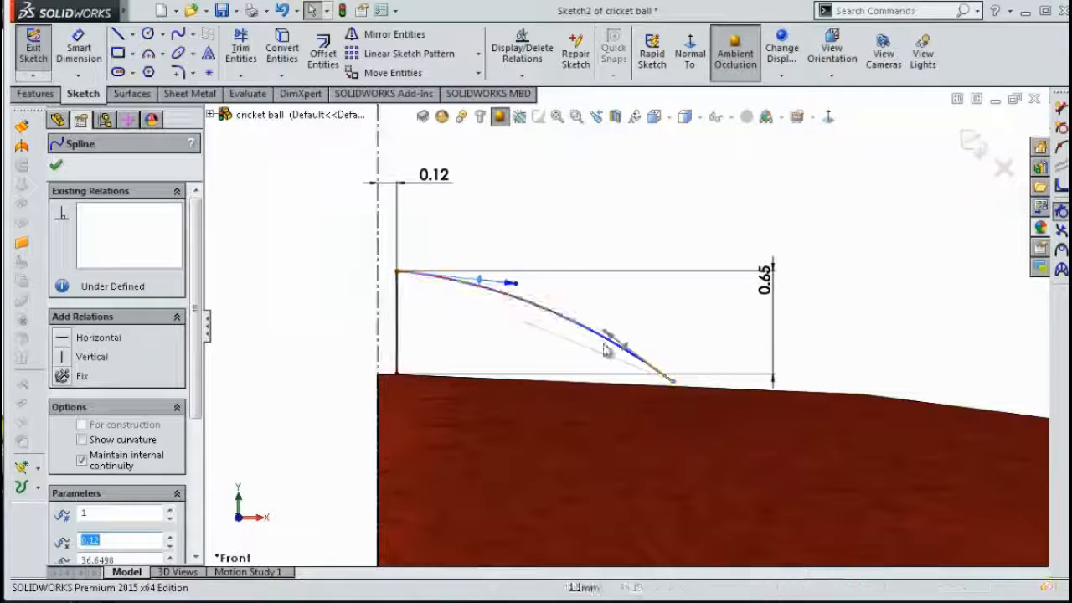
{"action": "left_click_drag", "start_coordinate": [623, 354], "coordinate": [618, 359]}
{"action": "key", "text": "Escape"}
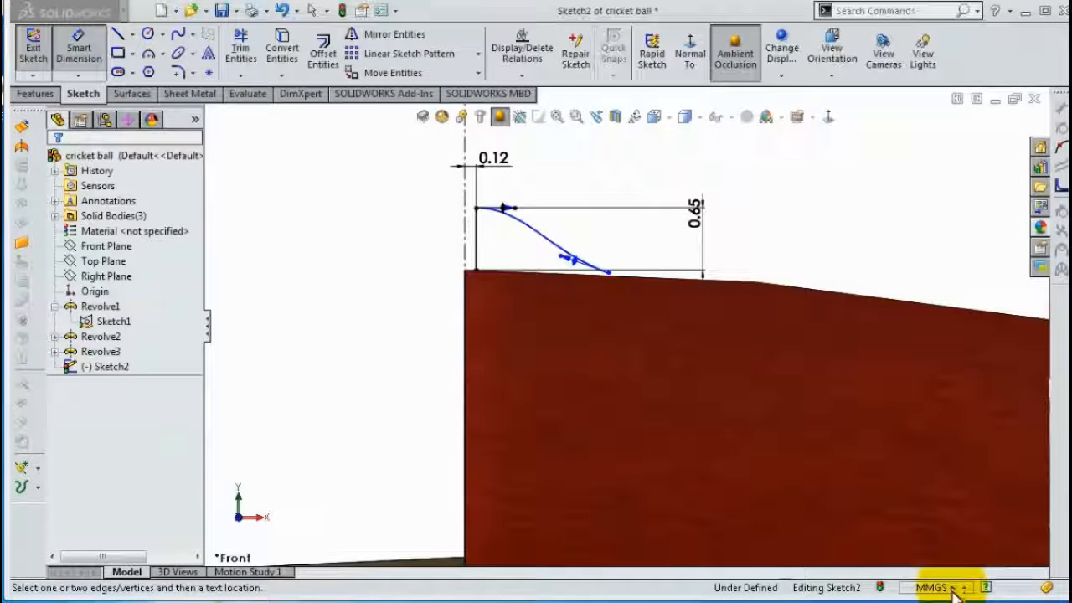
- Dimension the spline's tangent handle weights, 2 at the lower end and 1.50 at the upper end
{"action": "left_click", "coordinate": [573, 261]}
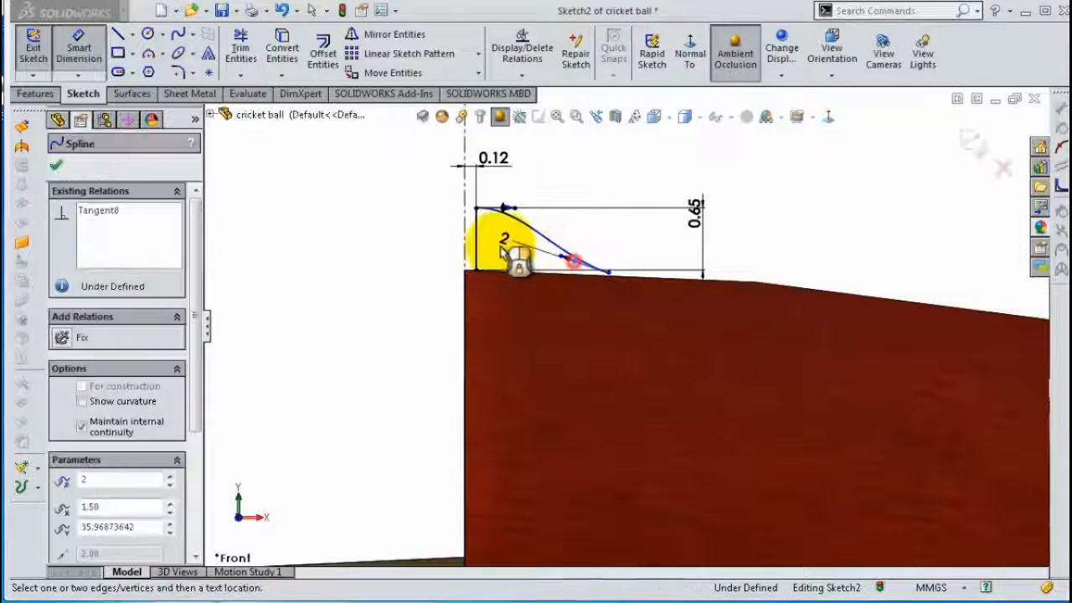
{"action": "left_click", "coordinate": [622, 244]}
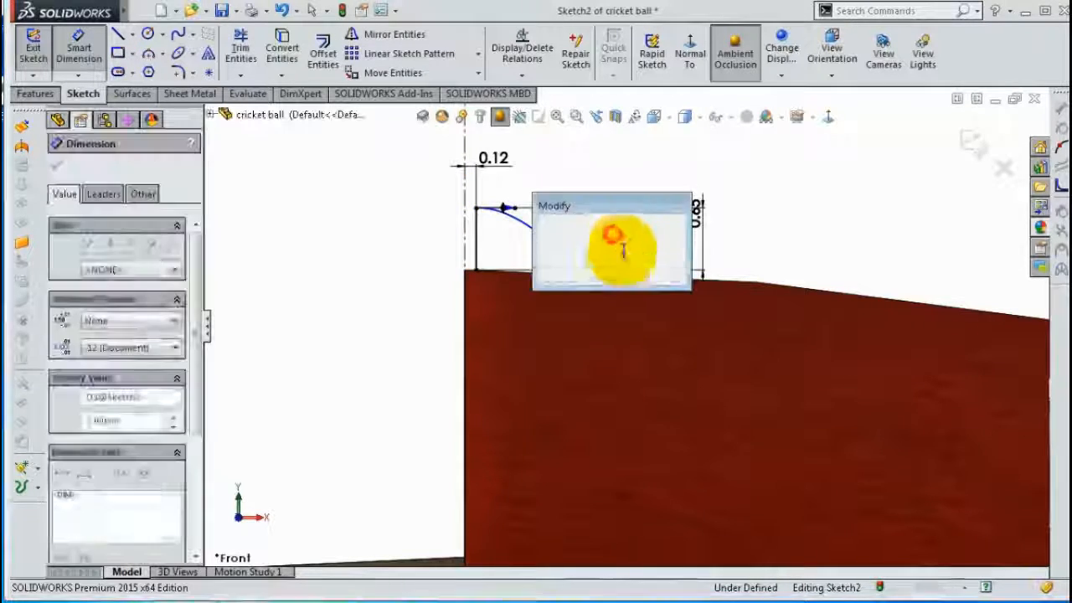
{"action": "left_click", "coordinate": [494, 220]}
{"action": "left_click", "coordinate": [508, 208]}
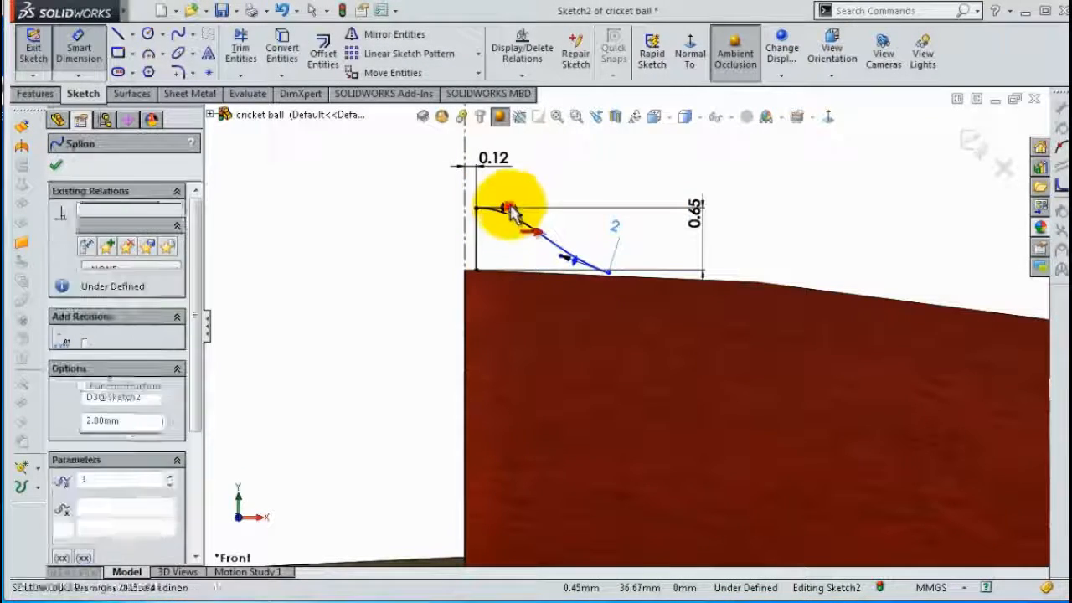
{"action": "left_click", "coordinate": [593, 159]}
{"action": "left_click", "coordinate": [534, 153]}
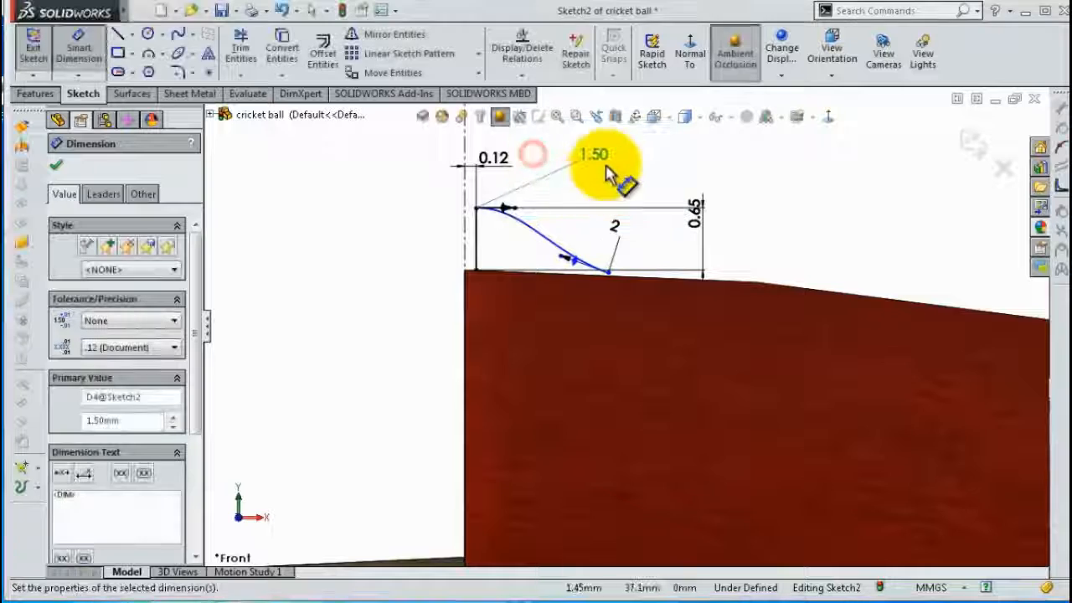
{"action": "left_click", "coordinate": [397, 223]}
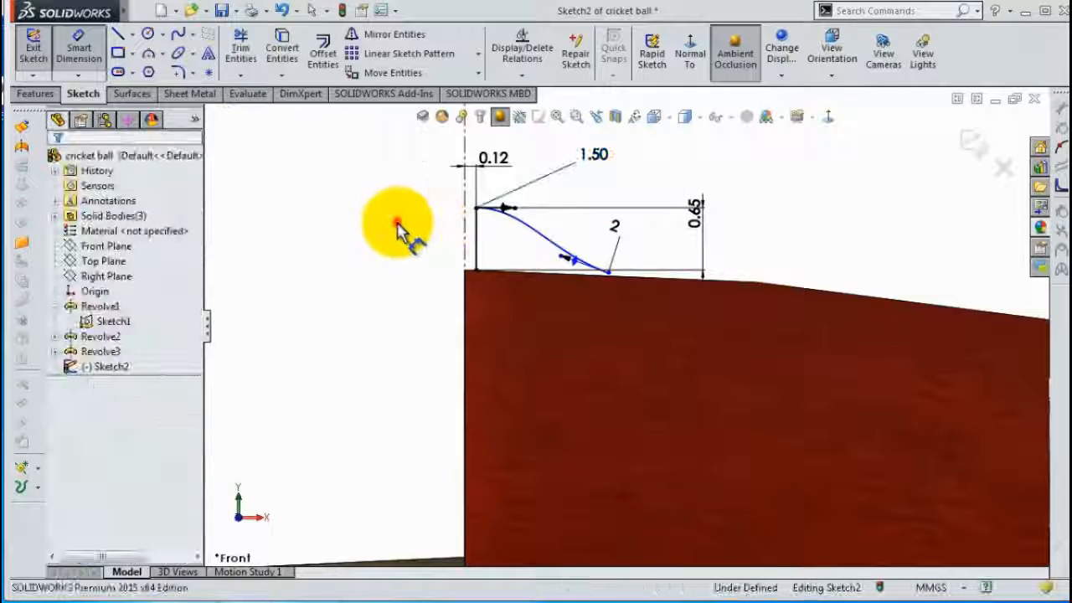
- Constrain the spline's upper tangent handle to be horizontal
{"action": "left_click", "coordinate": [512, 214]}
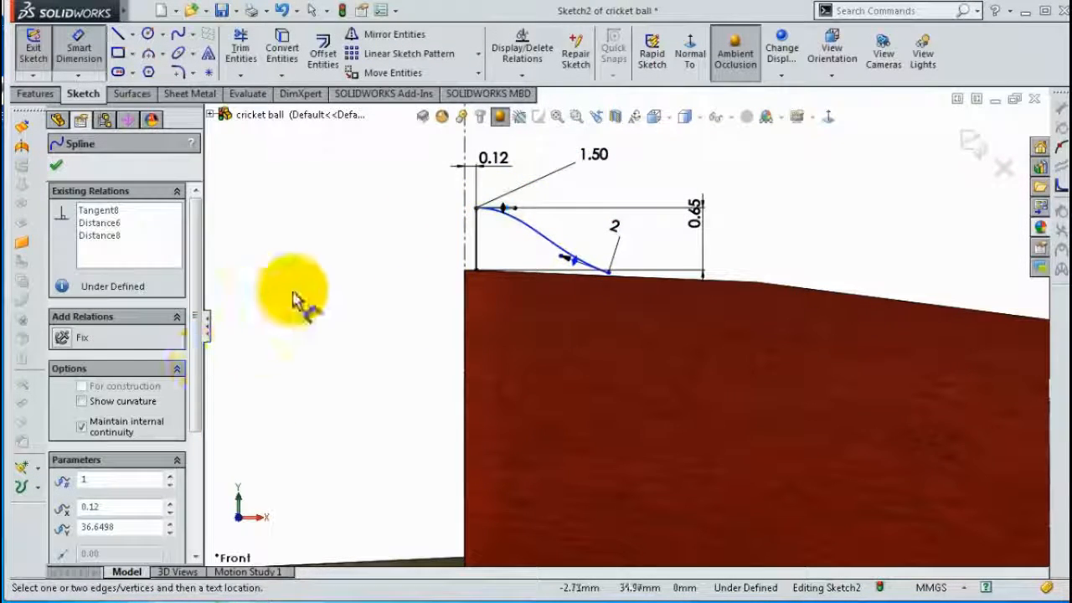
{"action": "left_click", "coordinate": [328, 269]}
{"action": "left_click", "coordinate": [503, 217]}
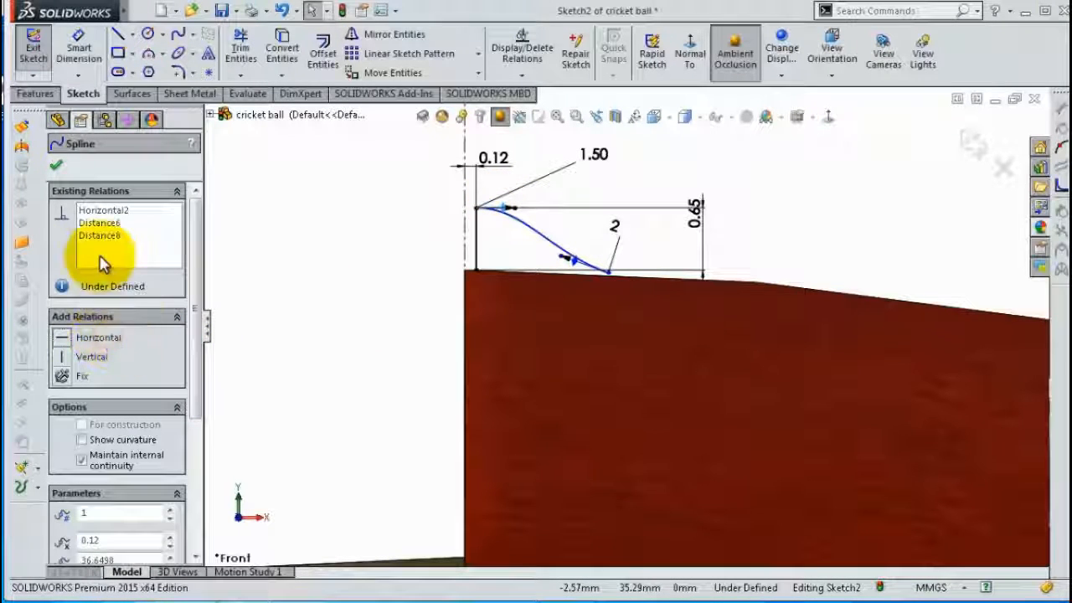
{"action": "left_click", "coordinate": [56, 165]}
{"action": "left_click", "coordinate": [300, 216]}
- Dimension the angle between the spline's lower tangent handle and the vertical centerline to 70°
{"action": "scroll", "coordinate": [526, 214], "scroll_direction": "down", "scroll_amount": 5}
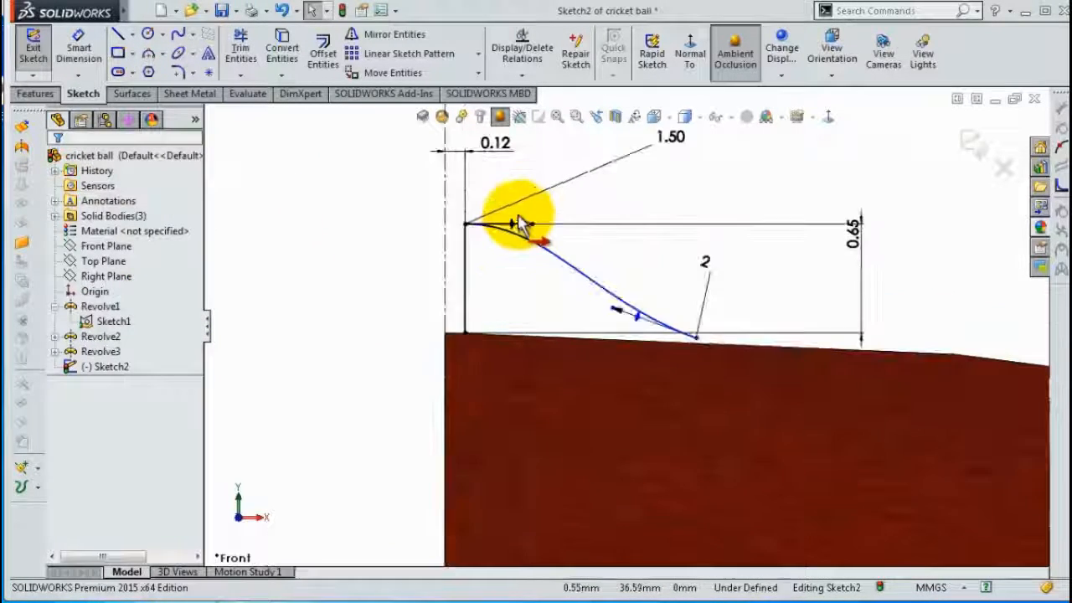
{"action": "key", "text": "s"}
{"action": "left_click", "coordinate": [696, 366]}
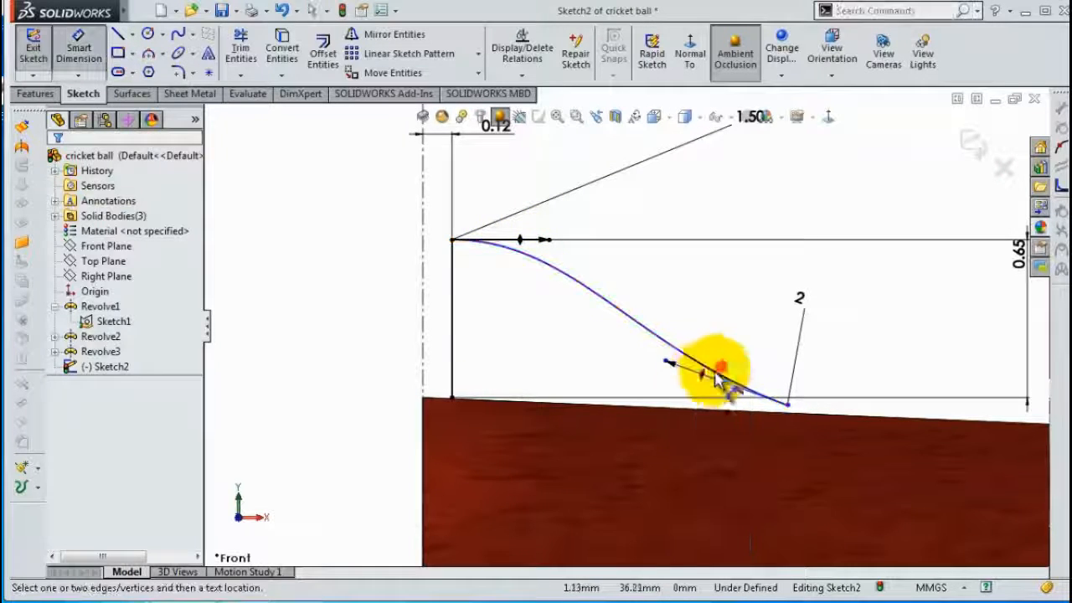
{"action": "left_click", "coordinate": [702, 381]}
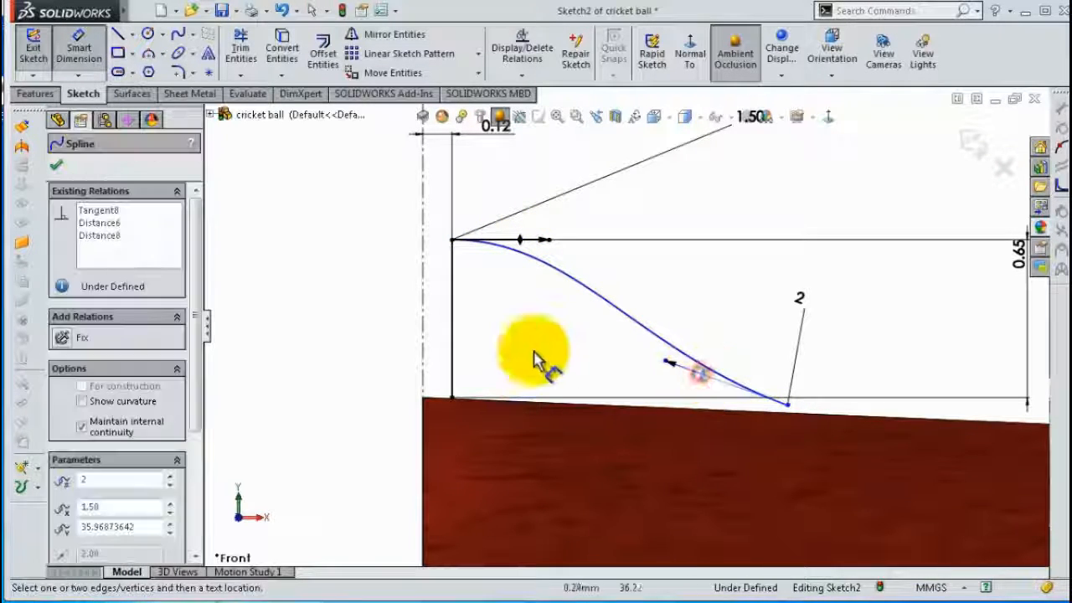
{"action": "left_click", "coordinate": [434, 330]}
{"action": "left_click", "coordinate": [515, 307]}
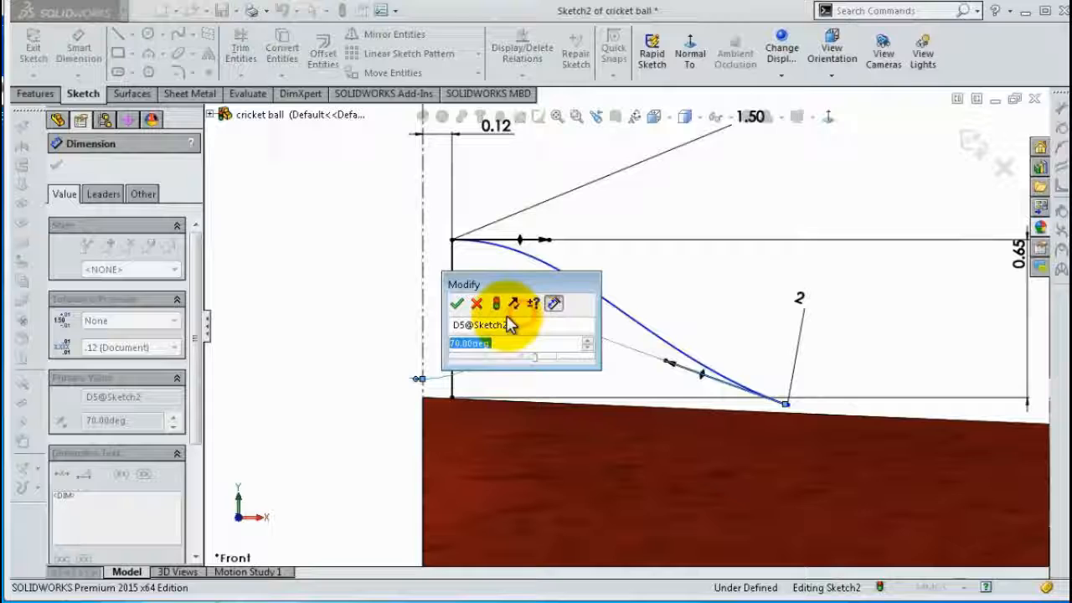
{"action": "left_click", "coordinate": [459, 307]}
{"action": "left_click", "coordinate": [725, 283]}
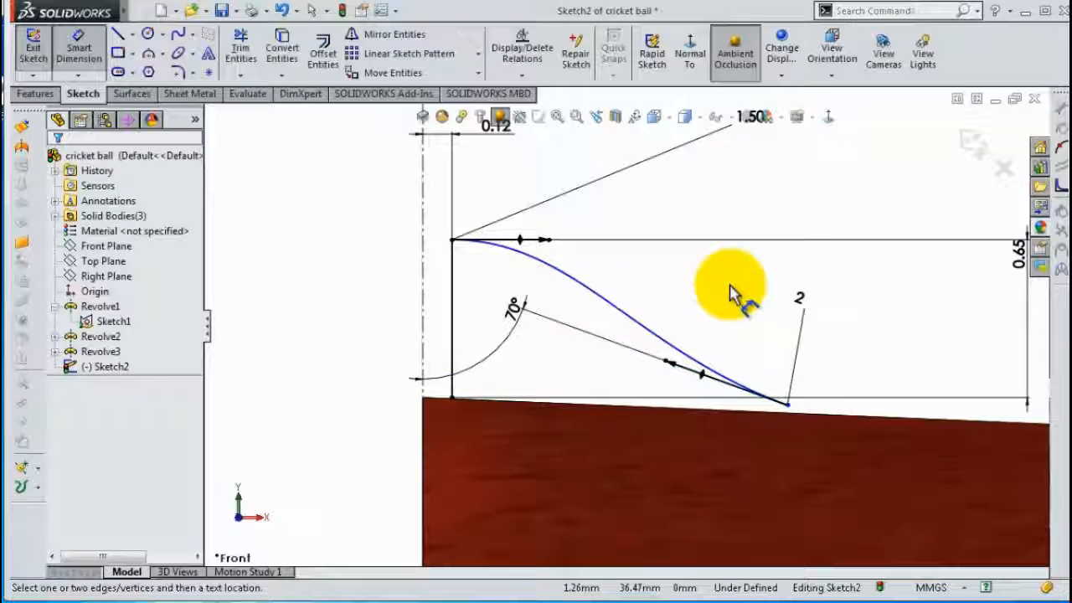
- Dimension the distance from the centerline to the spline's lower endpoint to 1.50 mm and place the dimension just above the profile
{"action": "scroll", "coordinate": [729, 294], "scroll_direction": "up", "scroll_amount": 2}
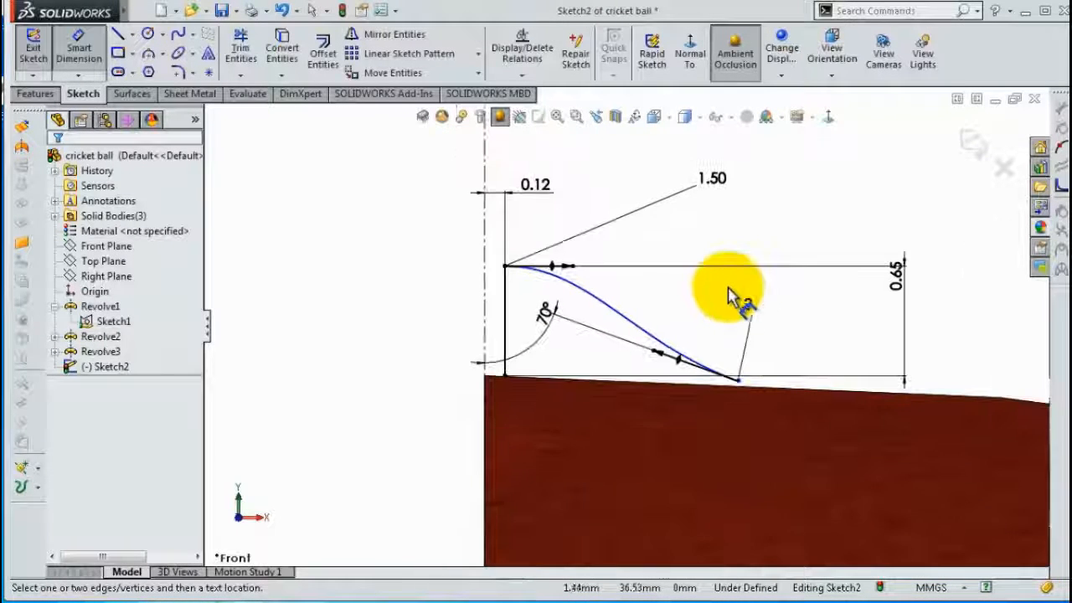
{"action": "left_click", "coordinate": [737, 380]}
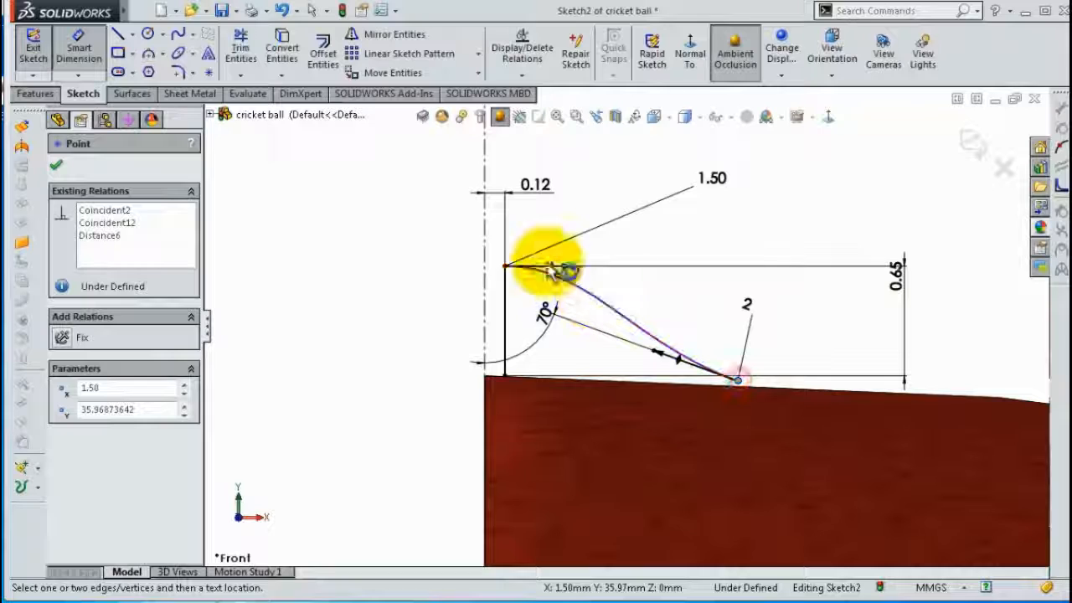
{"action": "left_click", "coordinate": [486, 253]}
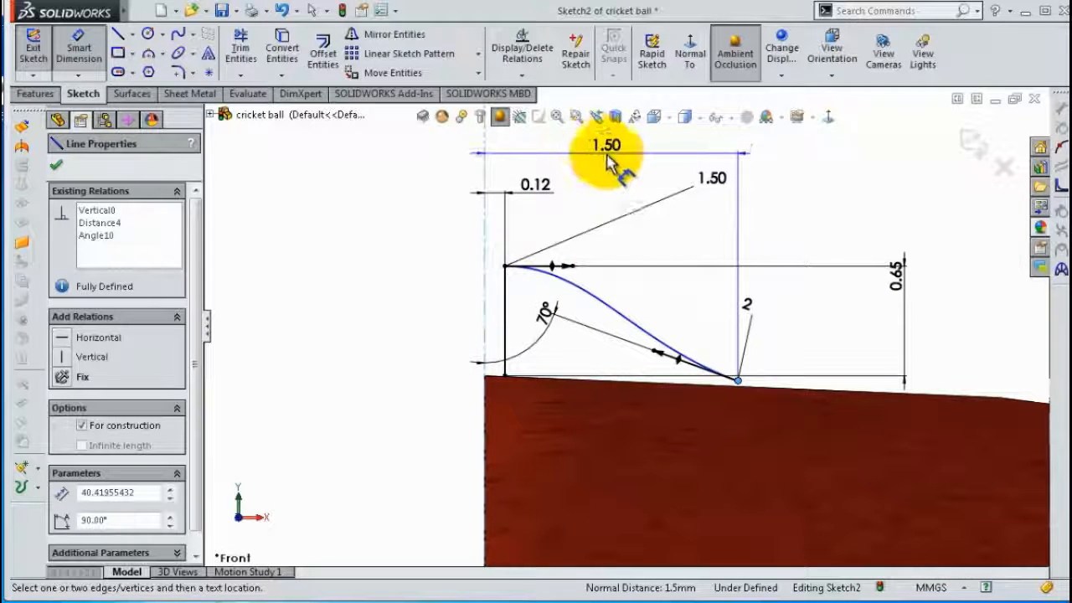
{"action": "scroll", "coordinate": [611, 168], "scroll_direction": "up", "scroll_amount": 1}
{"action": "left_click", "coordinate": [627, 176]}
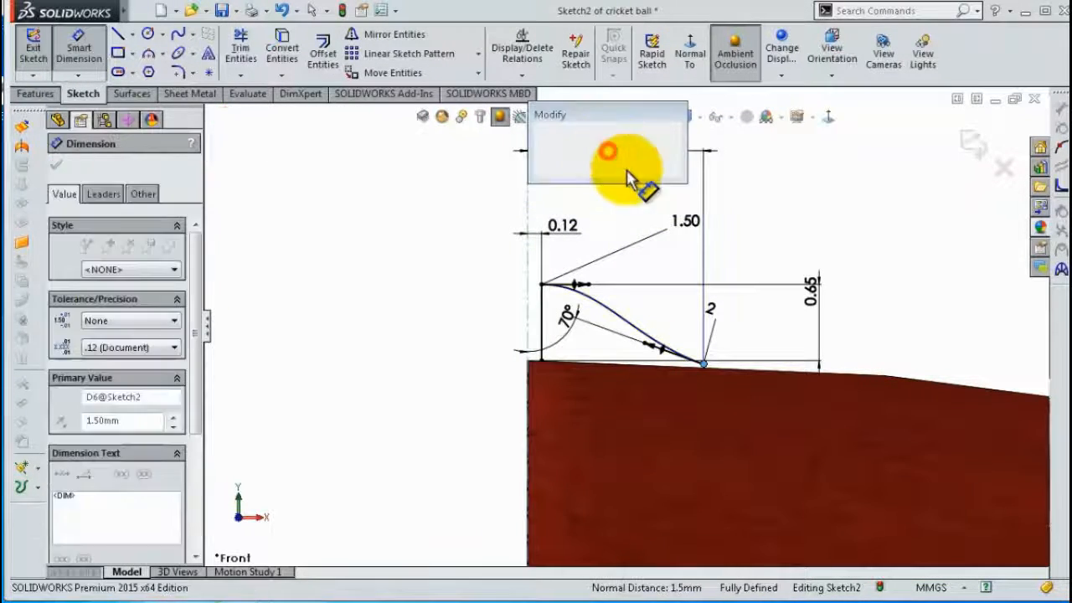
{"action": "left_click", "coordinate": [546, 143]}
{"action": "left_click", "coordinate": [444, 193]}
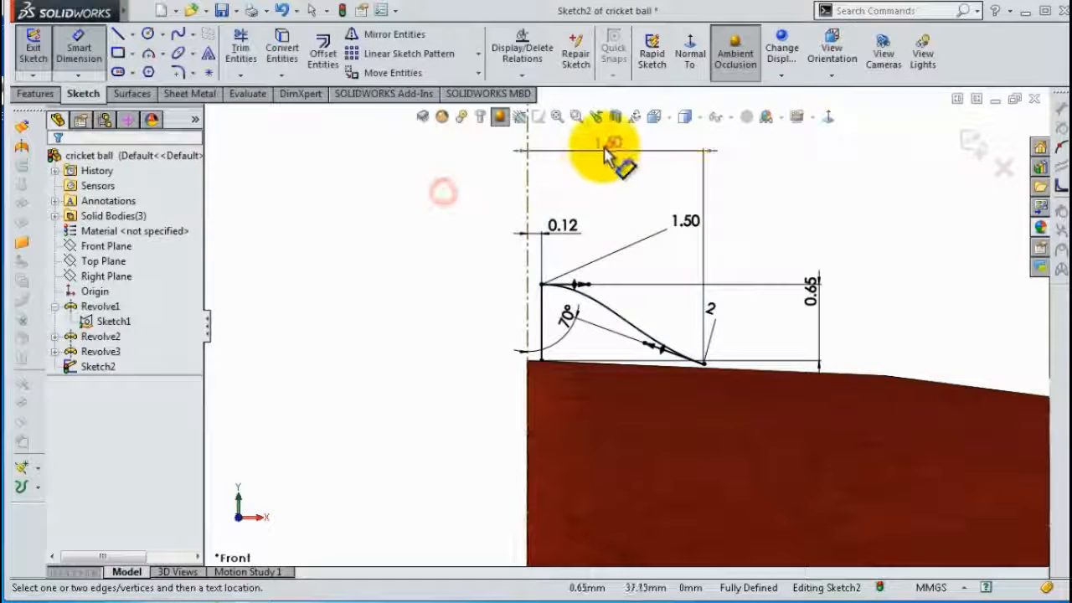
{"action": "left_click_drag", "start_coordinate": [606, 151], "coordinate": [612, 180]}
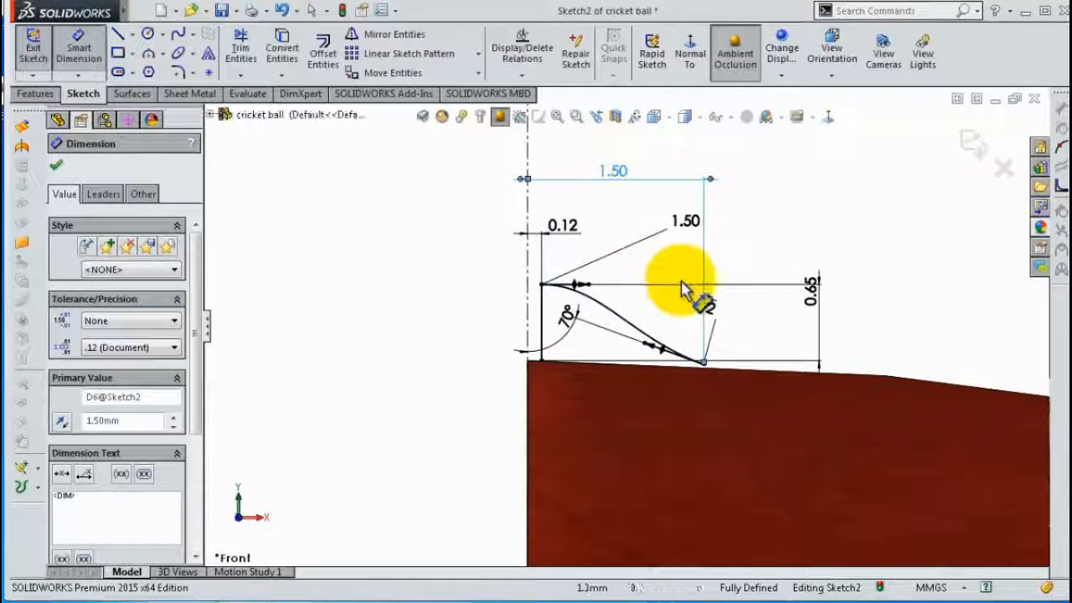
- Draw a shallow three-point arc from the vertical line's lower endpoint to the spline's lower endpoint, with a radius of about 3.7 mm
{"action": "scroll", "coordinate": [680, 289], "scroll_direction": "down", "scroll_amount": 1}
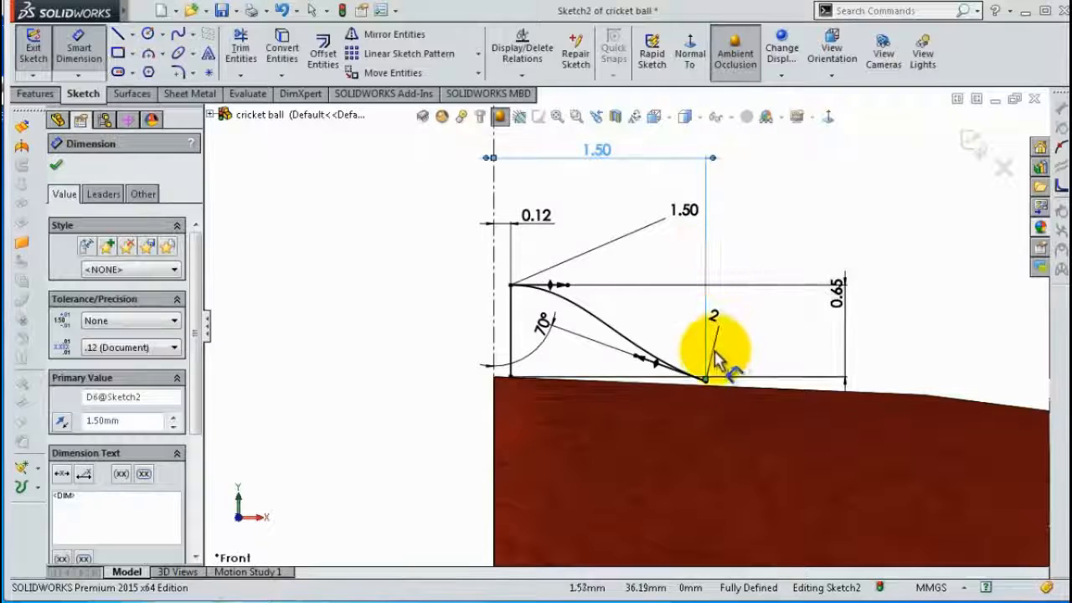
{"action": "scroll", "coordinate": [708, 347], "scroll_direction": "down", "scroll_amount": 2}
{"action": "scroll", "coordinate": [639, 356], "scroll_direction": "down", "scroll_amount": 1}
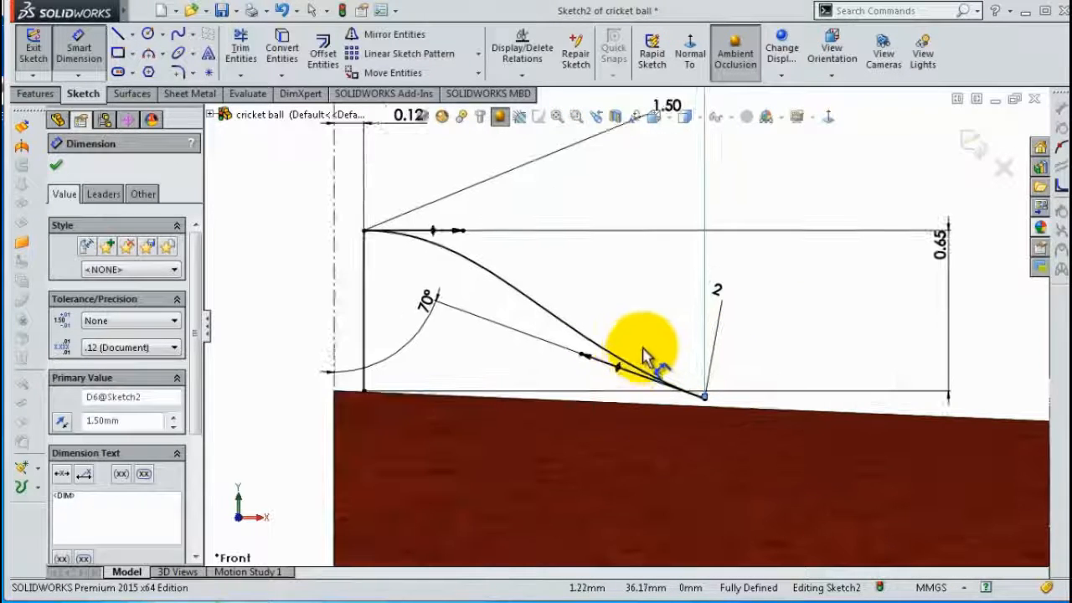
{"action": "left_click", "coordinate": [179, 43]}
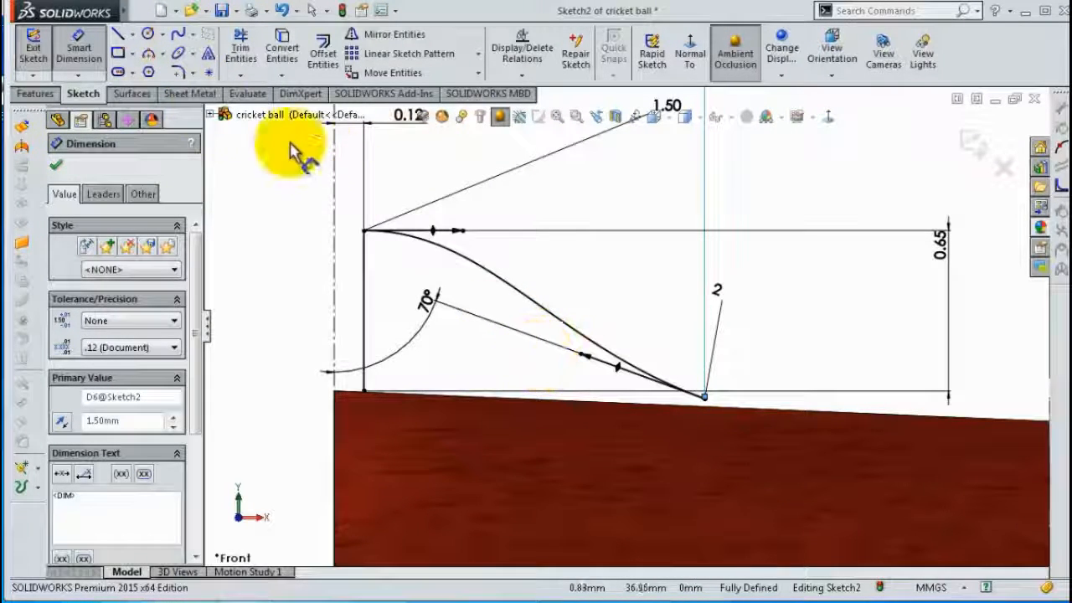
{"action": "left_click", "coordinate": [149, 52]}
{"action": "left_click_drag", "start_coordinate": [364, 391], "coordinate": [704, 396]}
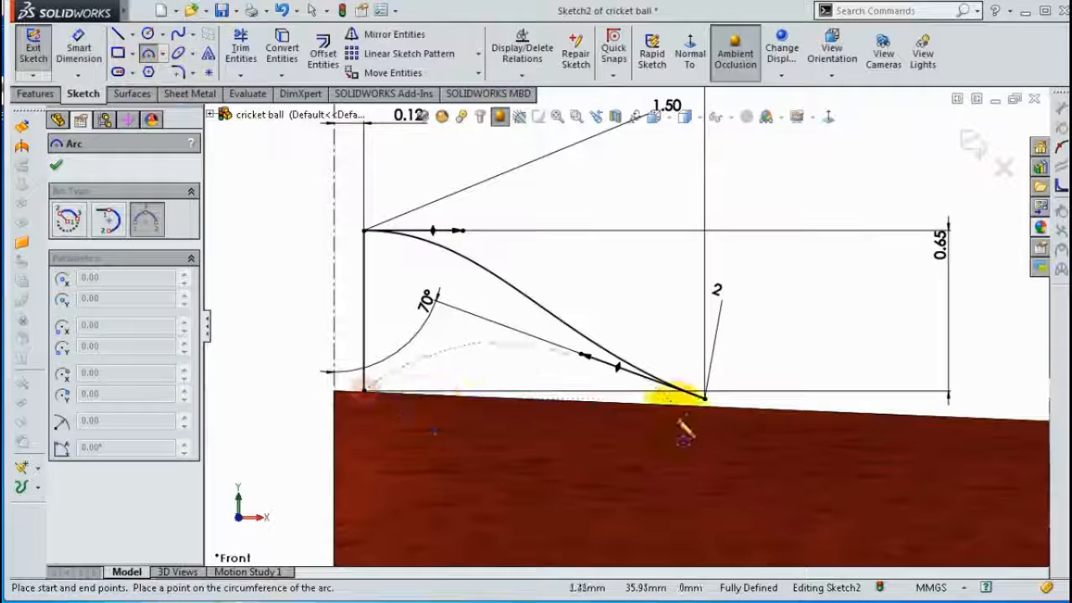
{"action": "left_click", "coordinate": [592, 382]}
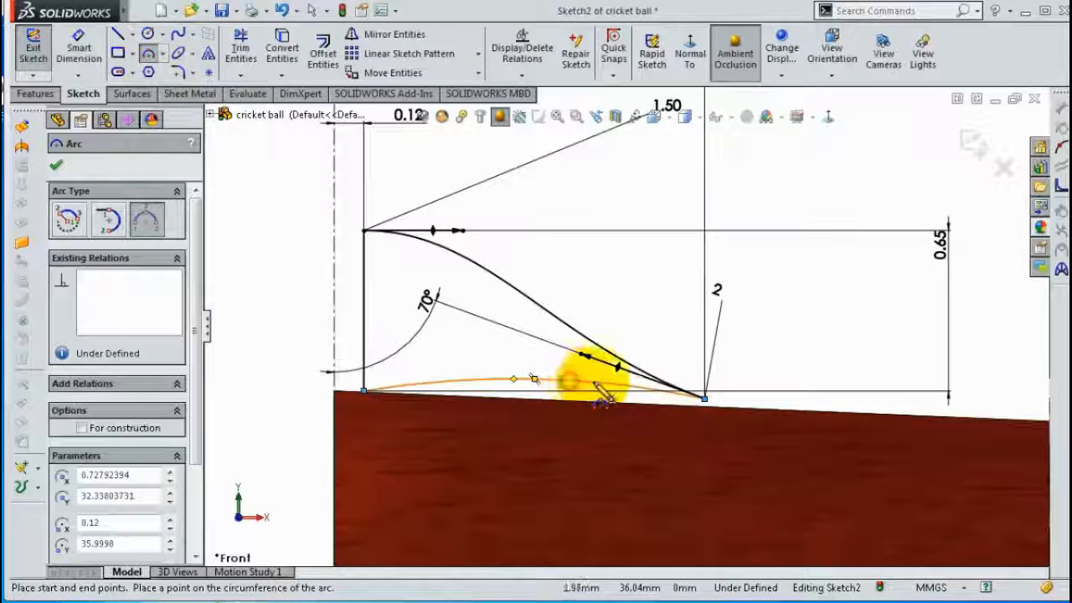
{"action": "key", "text": "Escape"}
- Make the new arc concentric with the outer silhouette edge of the red leather shell
{"action": "scroll", "coordinate": [578, 369], "scroll_direction": "down", "scroll_amount": 3}
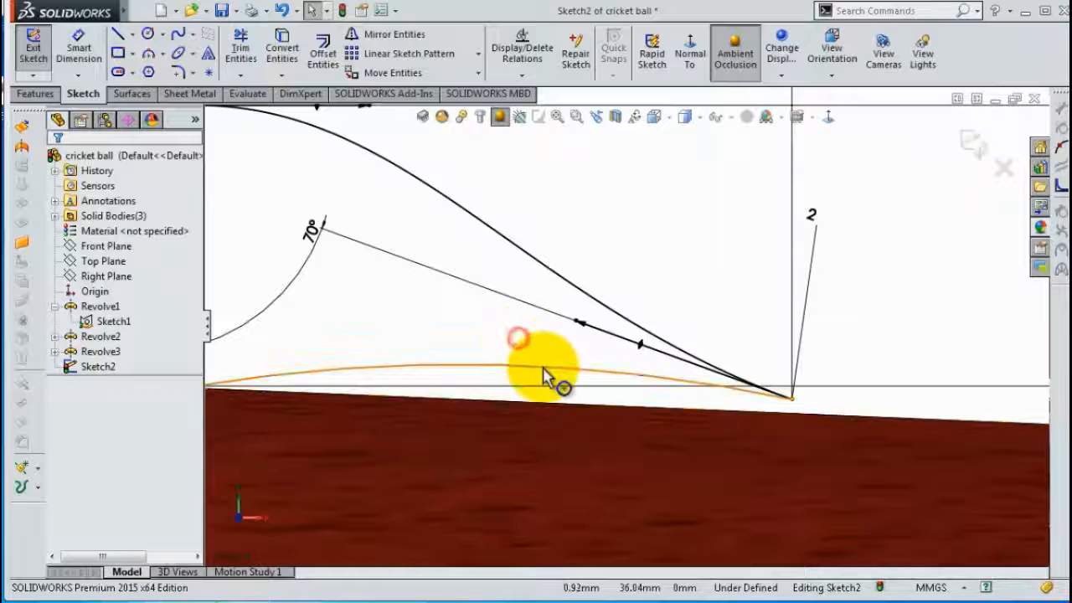
{"action": "left_click", "coordinate": [555, 398]}
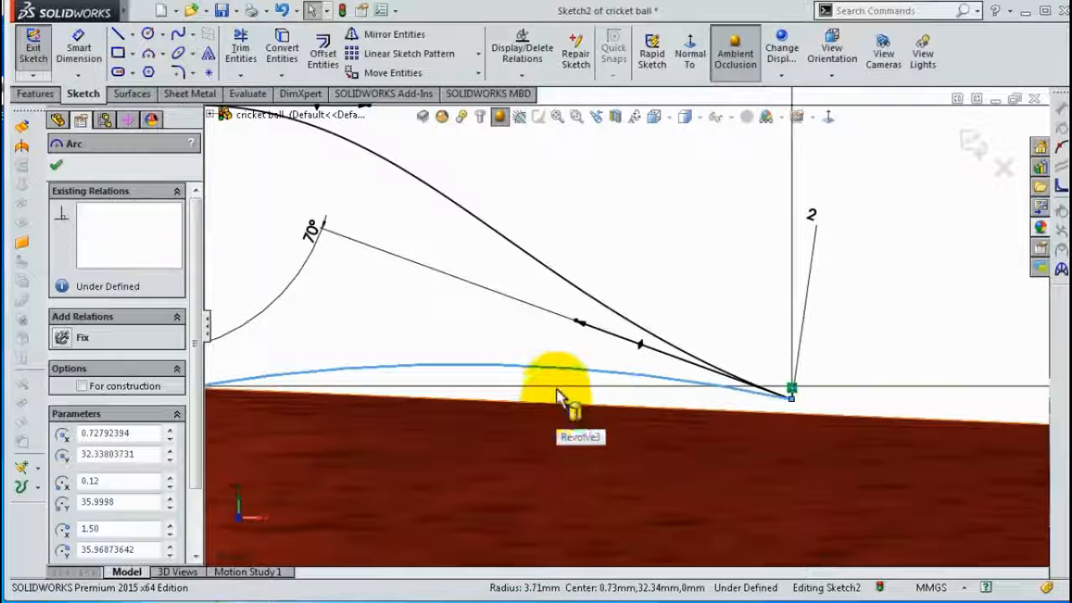
{"action": "scroll", "coordinate": [620, 401], "scroll_direction": "up", "scroll_amount": 2}
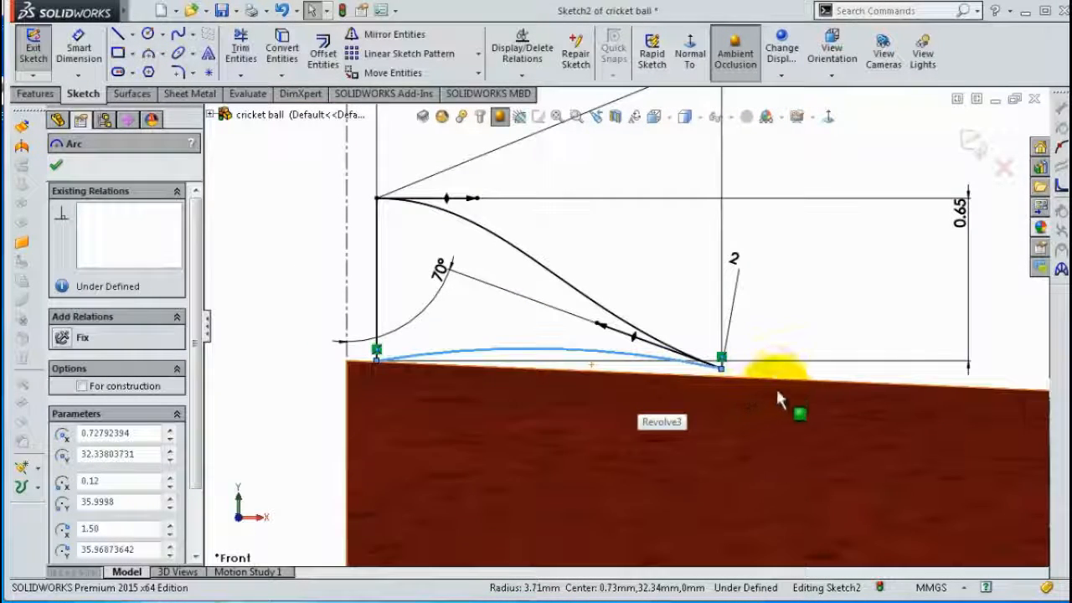
{"action": "scroll", "coordinate": [677, 379], "scroll_direction": "down", "scroll_amount": 2}
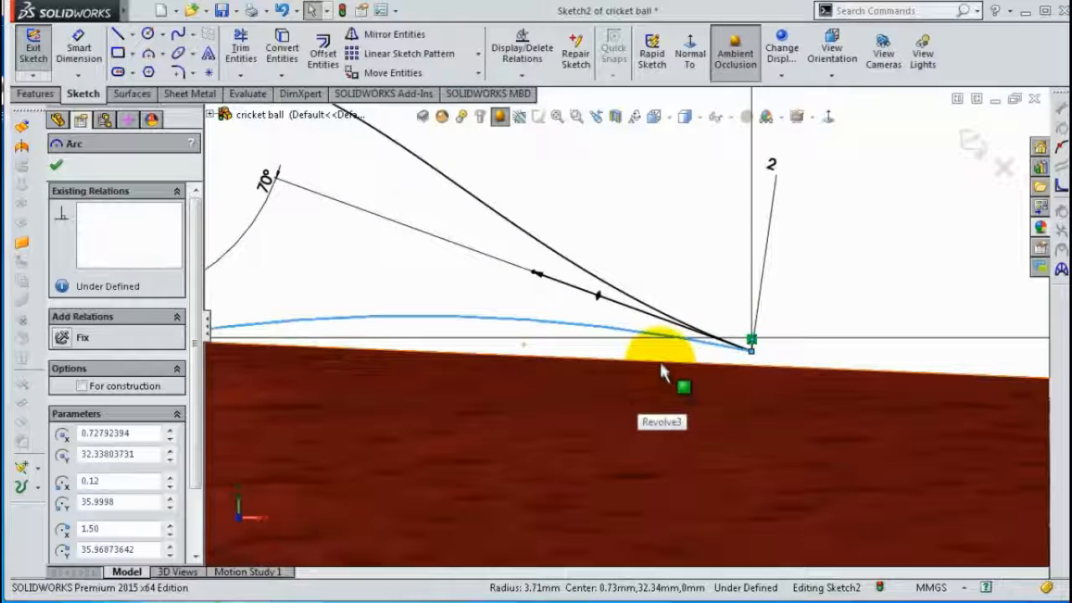
{"action": "left_click", "coordinate": [671, 360]}
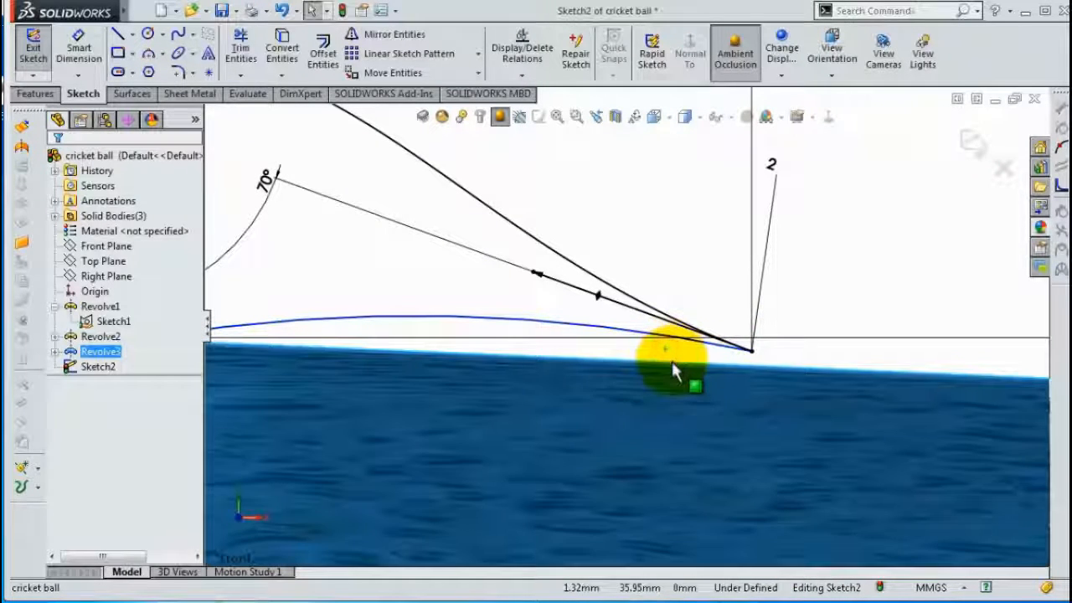
{"action": "left_click", "coordinate": [574, 325]}
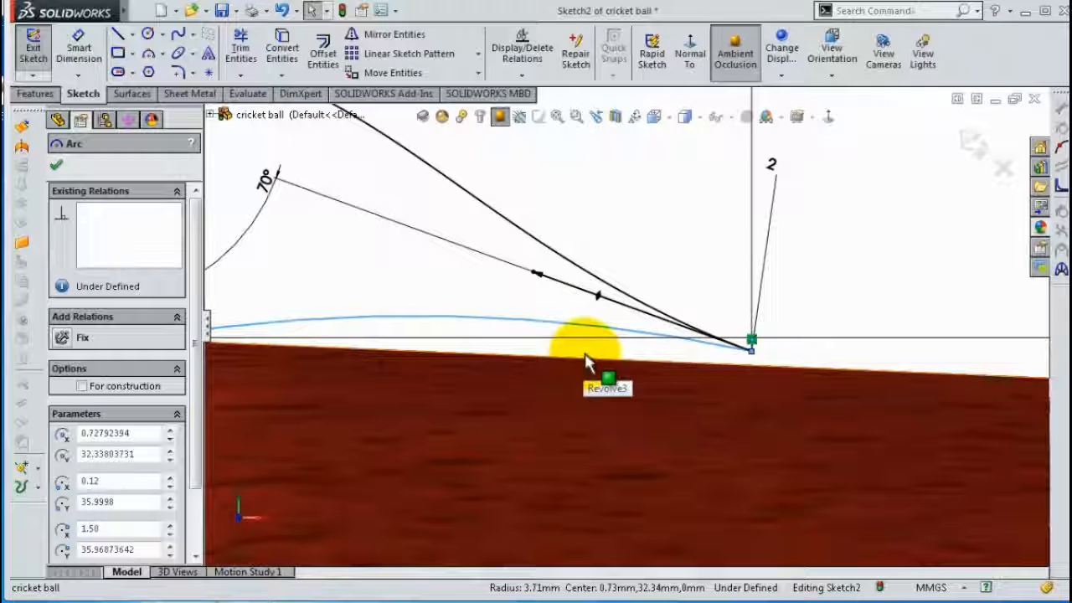
{"action": "left_click", "coordinate": [586, 350], "text": "ctrl"}
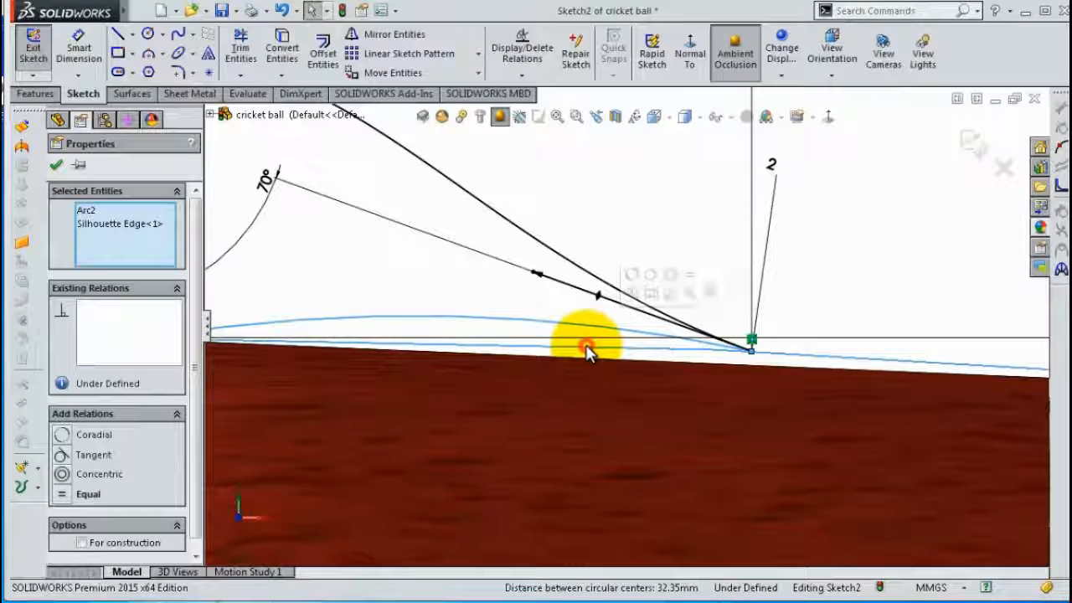
{"action": "left_click", "coordinate": [672, 283]}
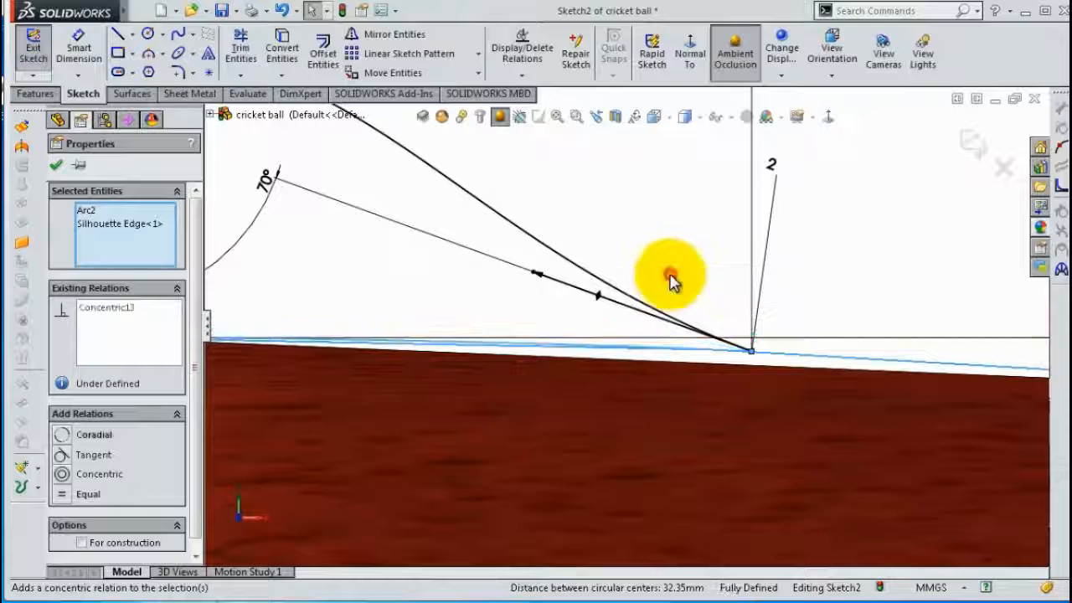
{"action": "left_click", "coordinate": [680, 256]}
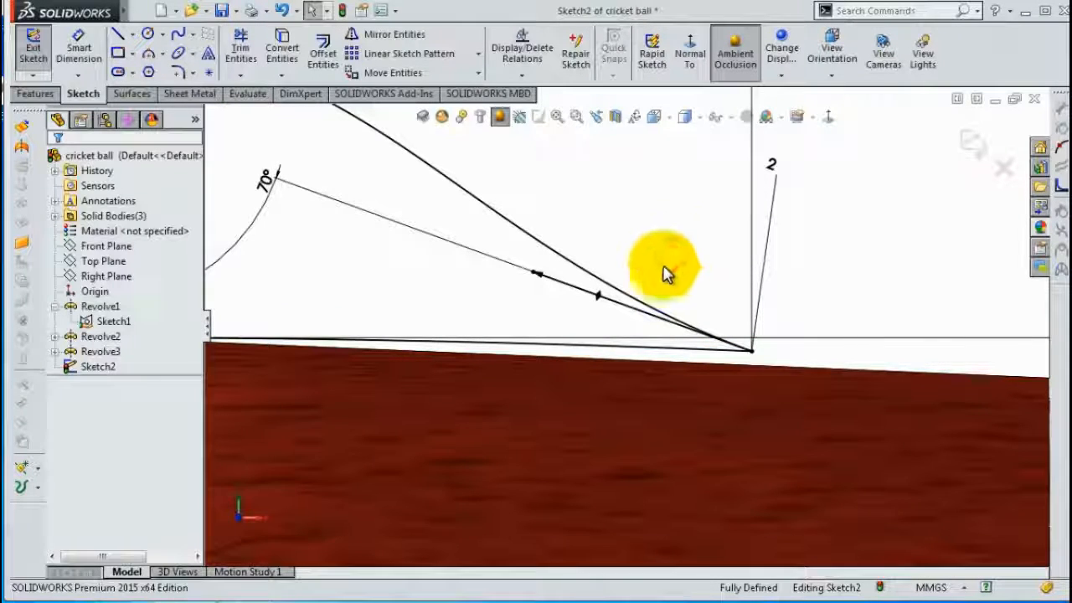
{"action": "scroll", "coordinate": [662, 268], "scroll_direction": "up", "scroll_amount": 6}
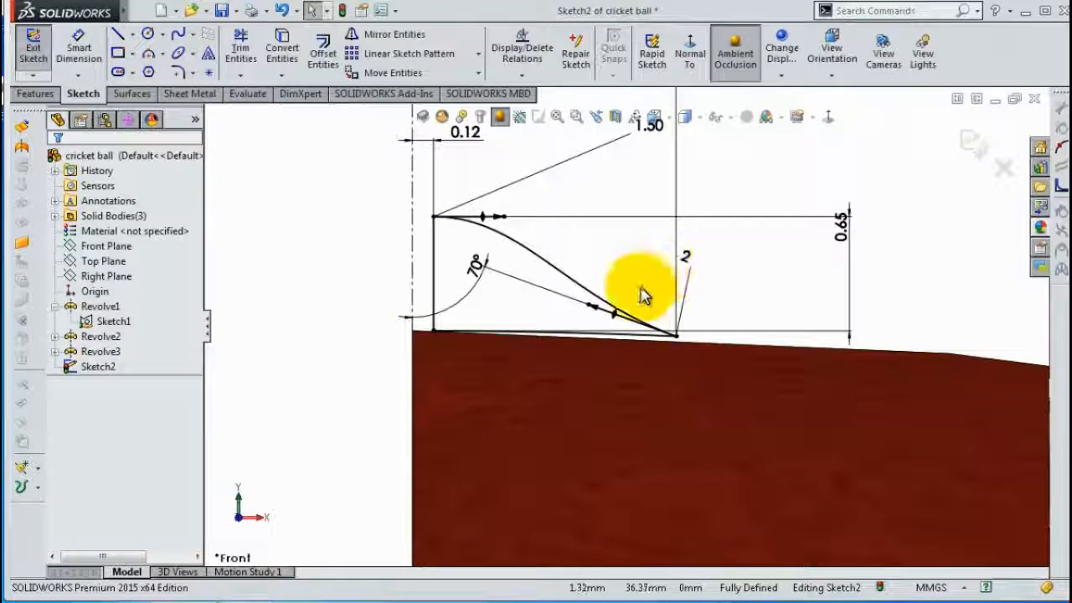
{"action": "scroll", "coordinate": [638, 295], "scroll_direction": "up", "scroll_amount": 5}
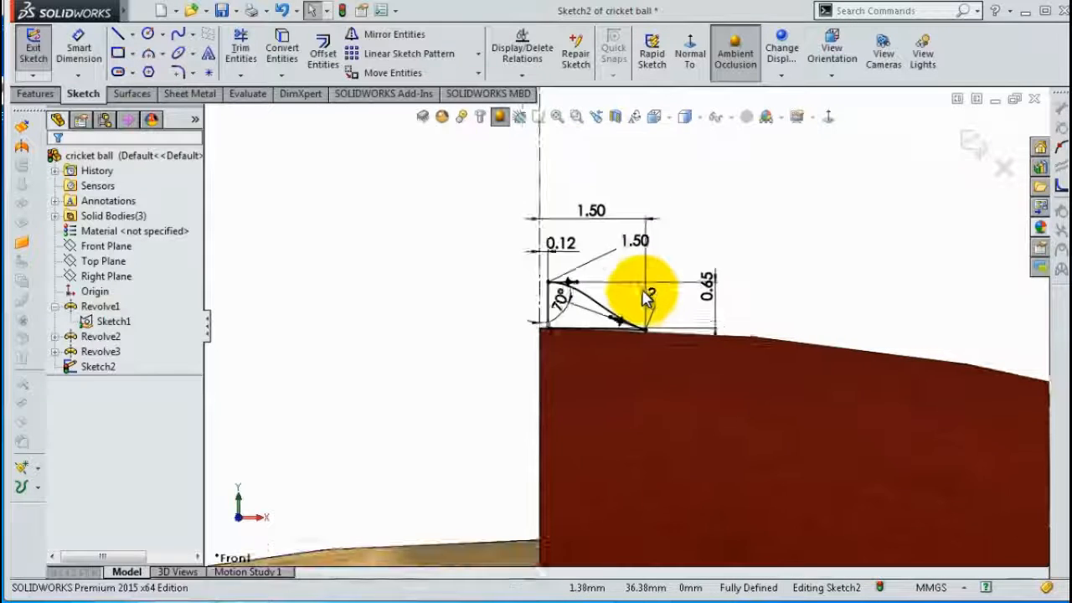
{"action": "scroll", "coordinate": [760, 507], "scroll_direction": "up", "scroll_amount": 6}
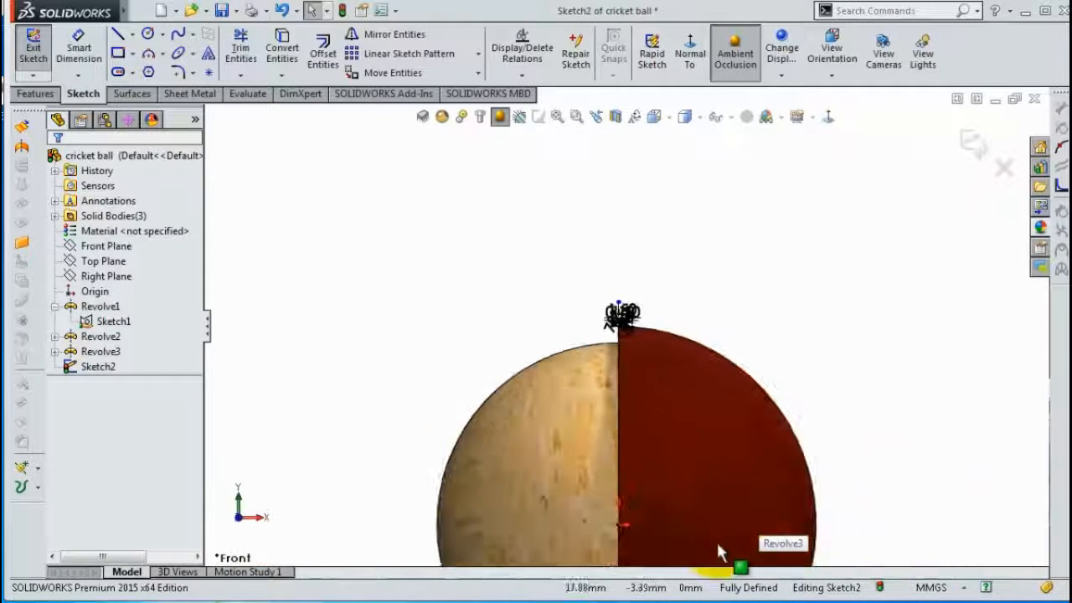
- Draw a horizontal construction line about 36 mm long from the origin to the outer edge of the red shell
{"action": "left_click", "coordinate": [118, 33]}
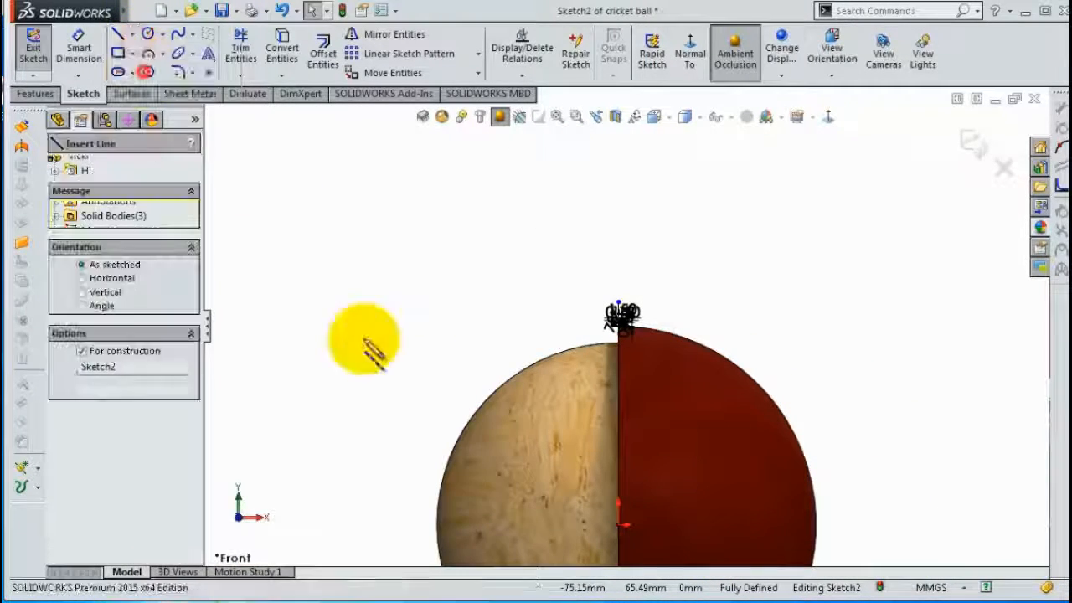
{"action": "left_click", "coordinate": [618, 525]}
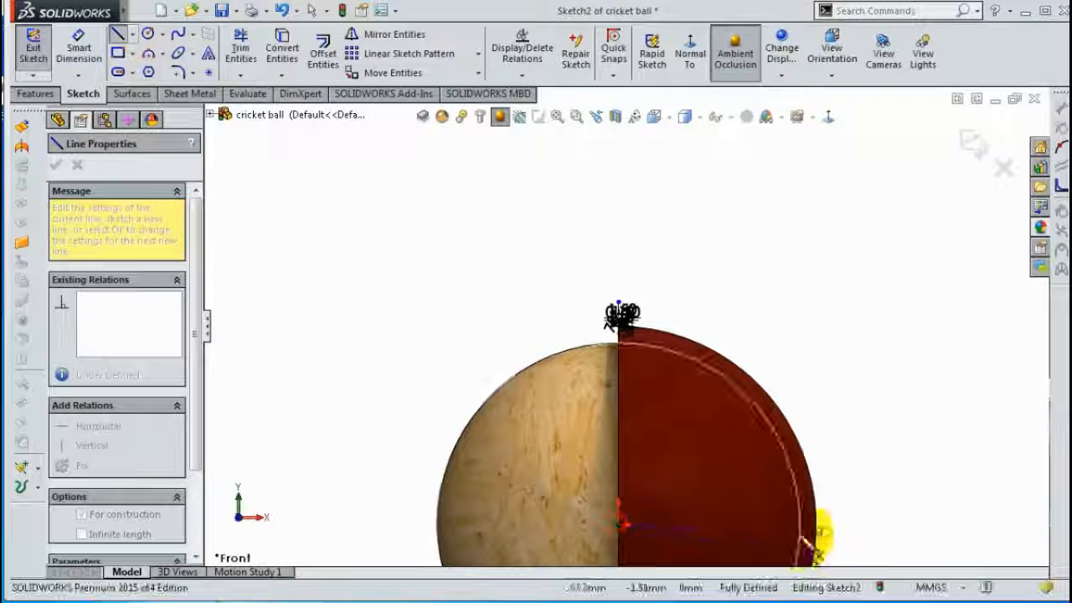
{"action": "left_click", "coordinate": [816, 524]}
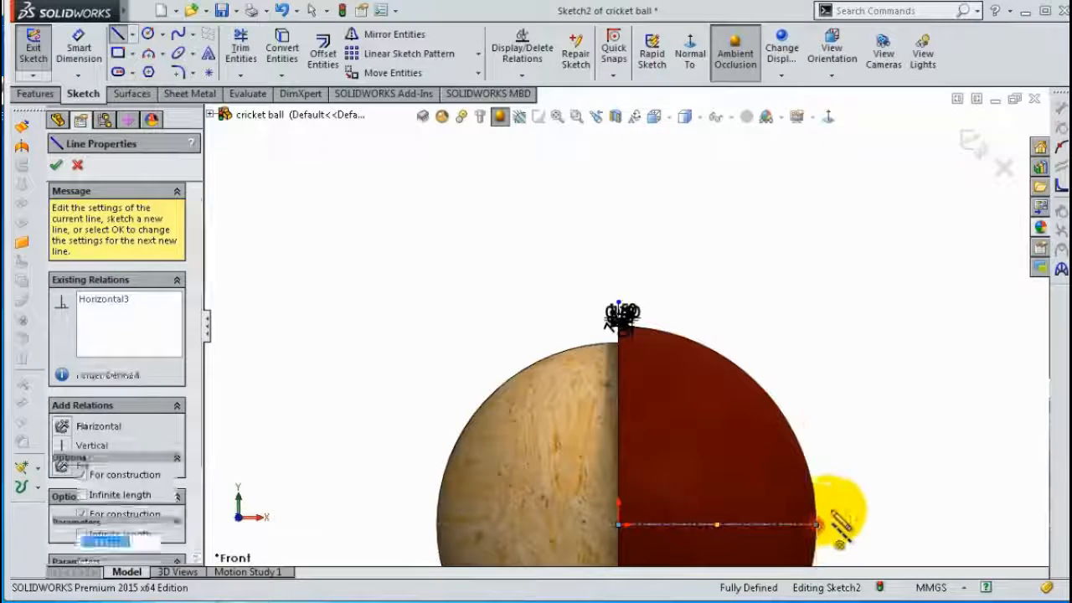
{"action": "double_click", "coordinate": [840, 442]}
- Revolve the seam profile 360° about the horizontal construction line as a separate body, without merging the result
{"action": "scroll", "coordinate": [595, 340], "scroll_direction": "down", "scroll_amount": 5}
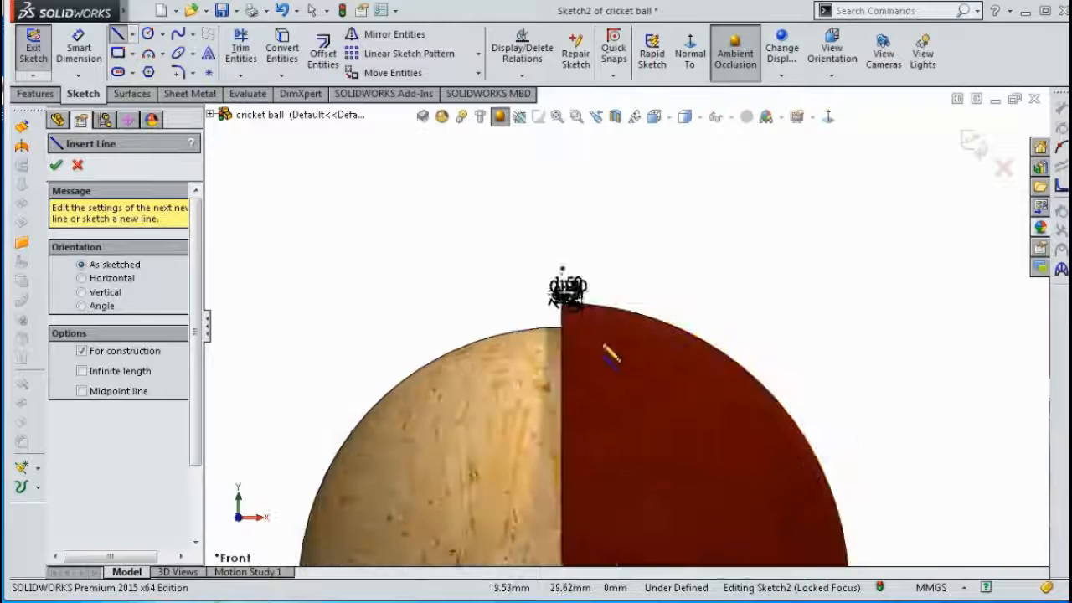
{"action": "scroll", "coordinate": [596, 346], "scroll_direction": "down", "scroll_amount": 3}
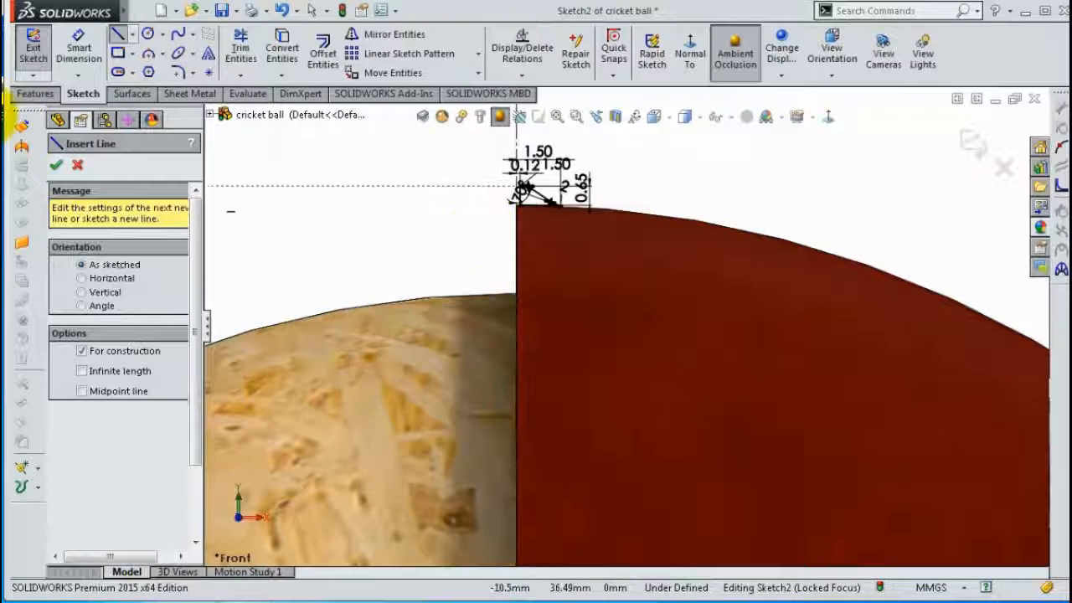
{"action": "left_click", "coordinate": [33, 94]}
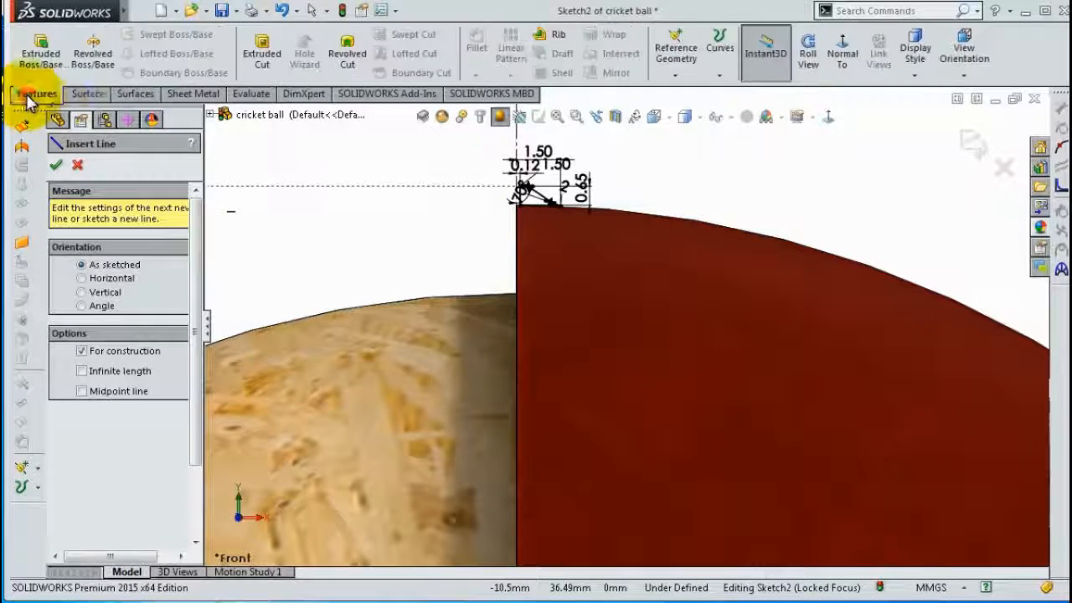
{"action": "left_click", "coordinate": [92, 52]}
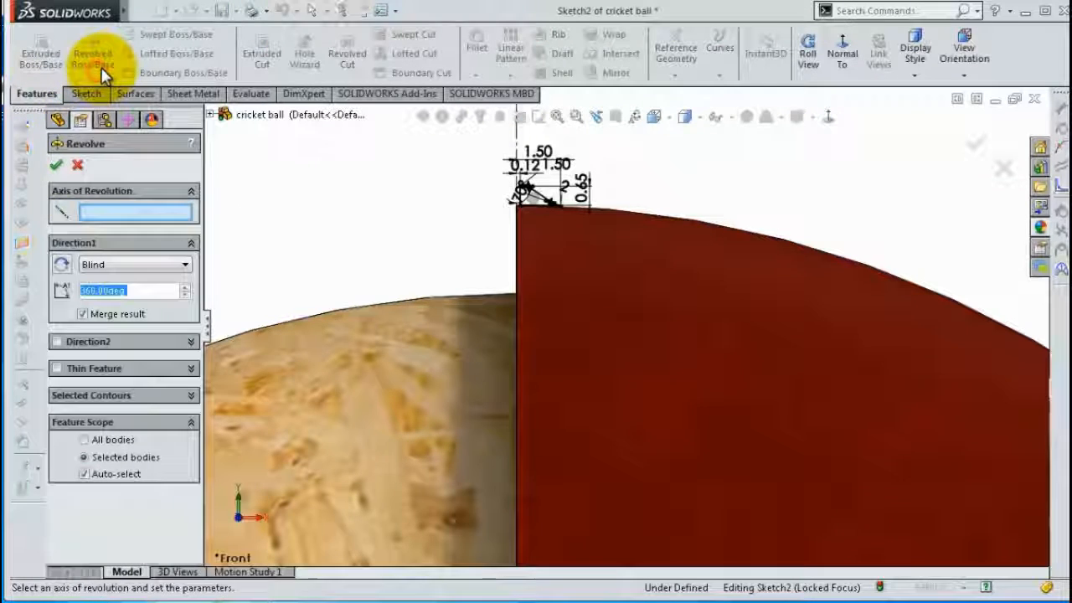
{"action": "scroll", "coordinate": [445, 341], "scroll_direction": "up", "scroll_amount": 5}
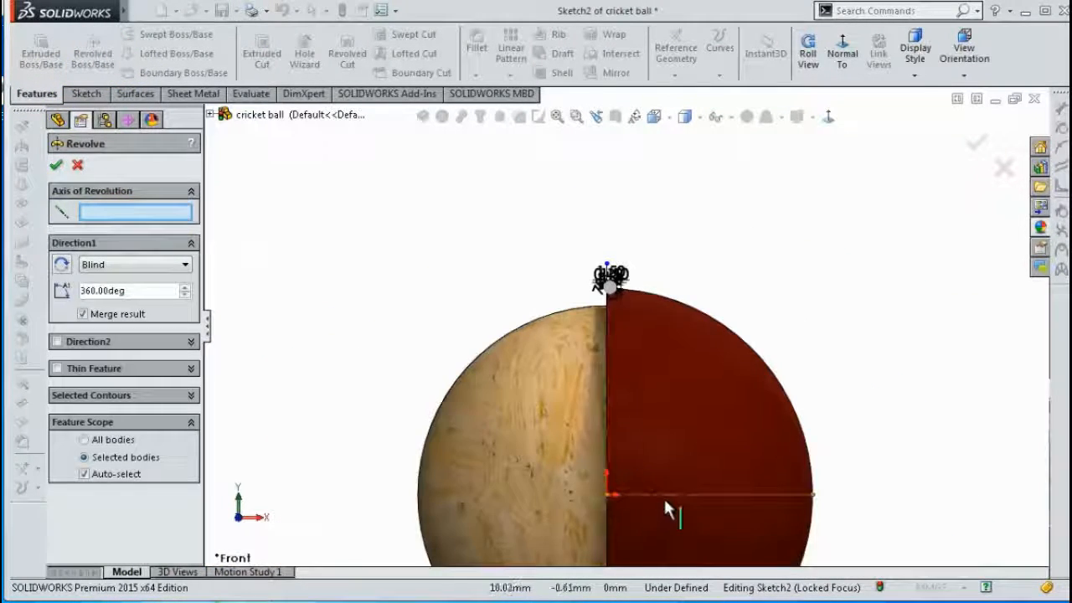
{"action": "left_click", "coordinate": [675, 495]}
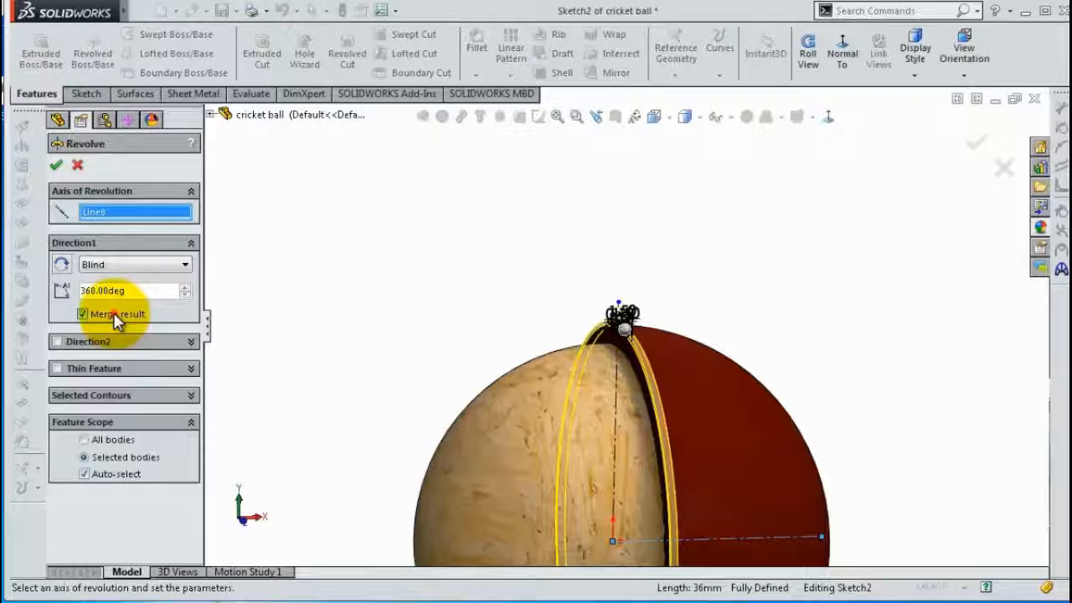
{"action": "left_click", "coordinate": [115, 316]}
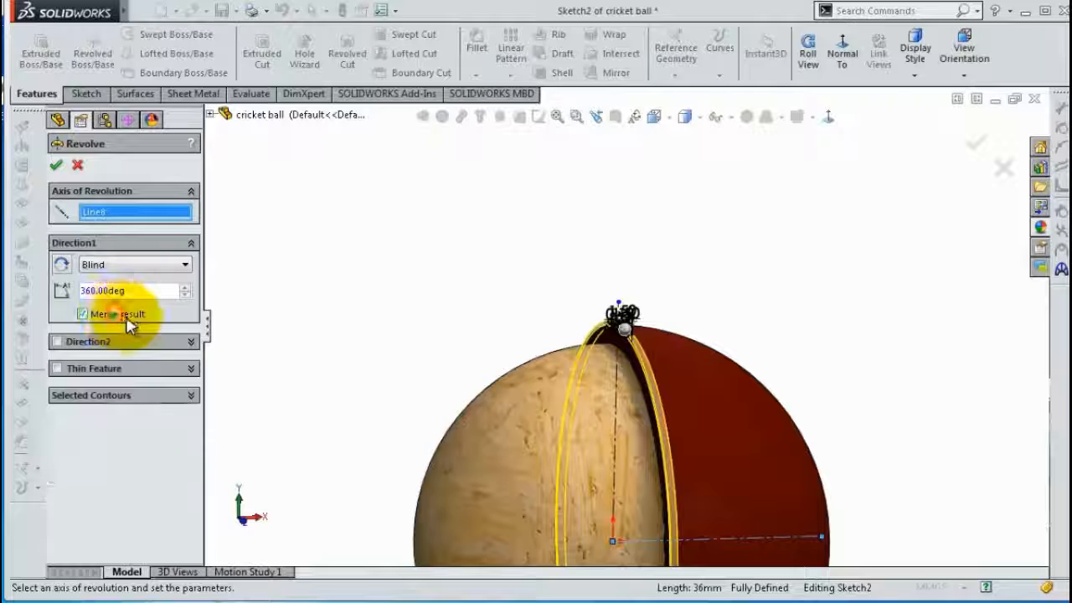
{"action": "left_click", "coordinate": [56, 170]}
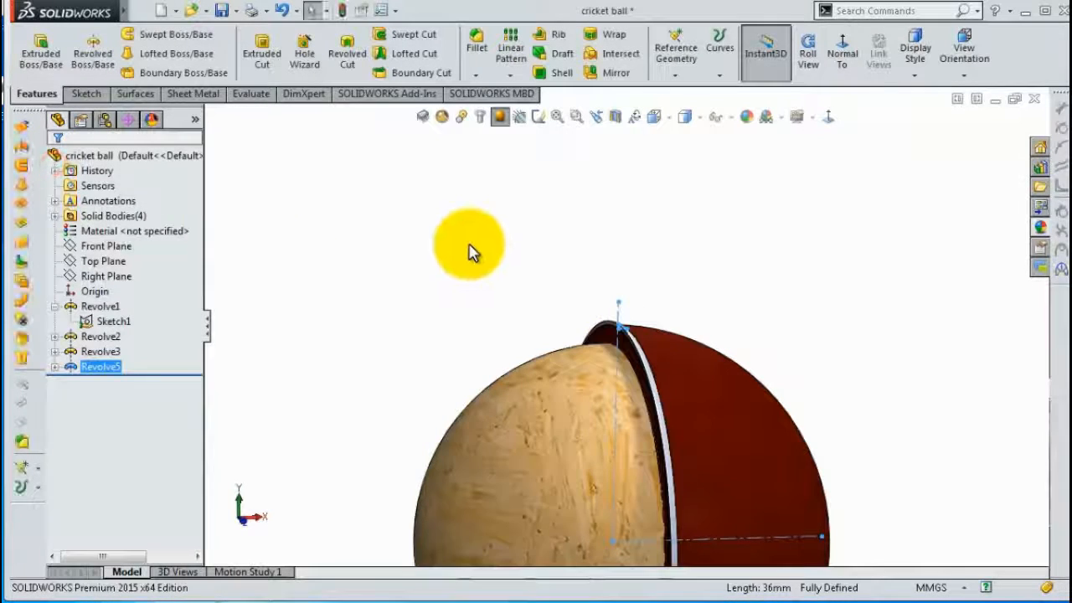
- Combine the revolved seam body with the red leather half shell using the Add operation
{"action": "middle_click_drag", "start_coordinate": [471, 249], "coordinate": [692, 441]}
{"action": "scroll", "coordinate": [688, 436], "scroll_direction": "down", "scroll_amount": 4}
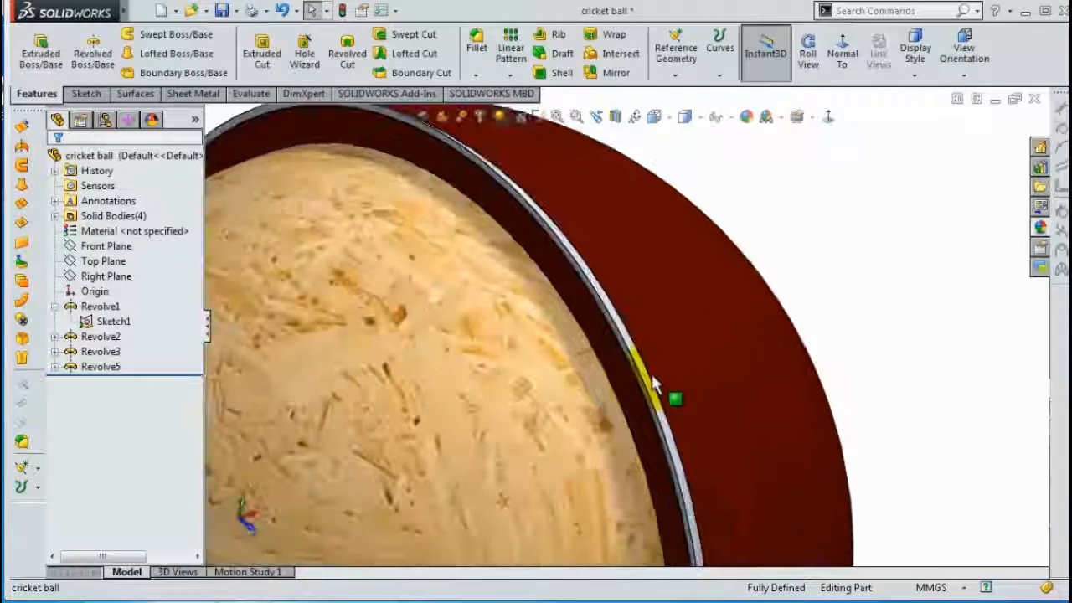
{"action": "middle_click_drag", "start_coordinate": [654, 382], "coordinate": [623, 376]}
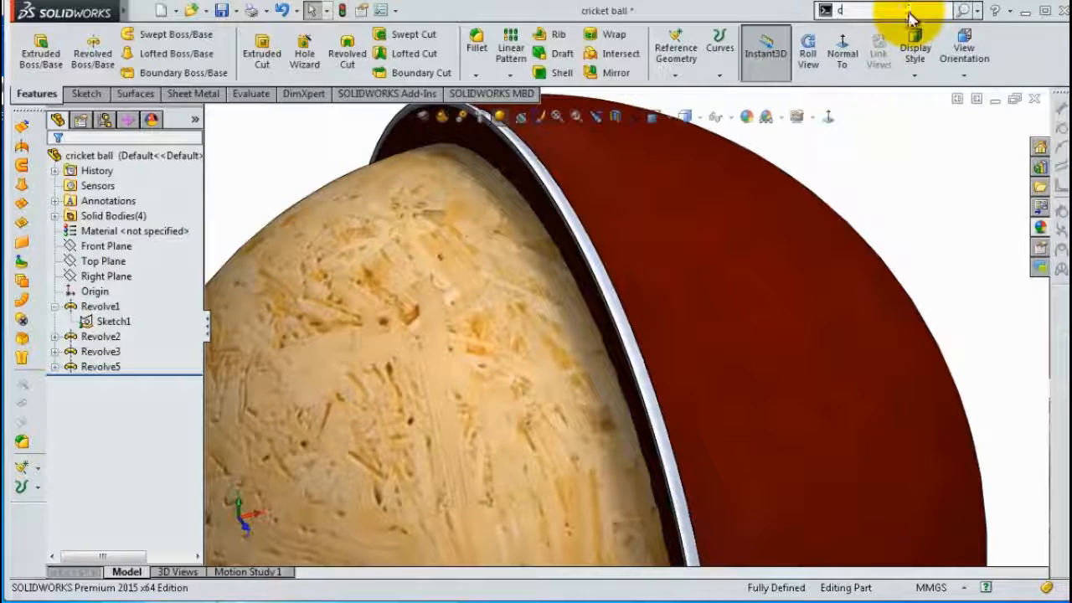
{"action": "type", "text": "o"}
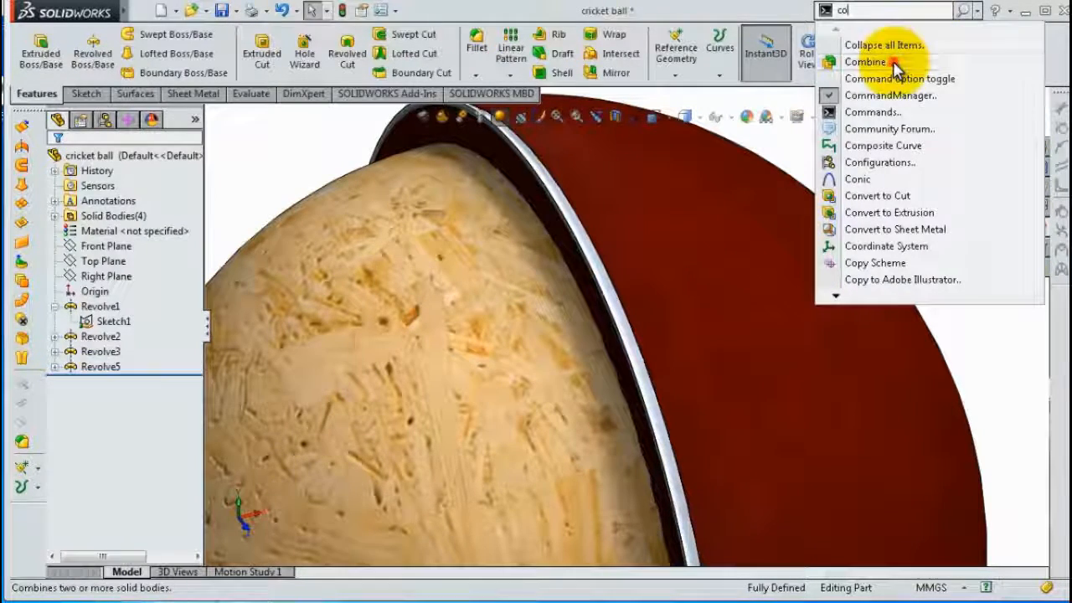
{"action": "left_click", "coordinate": [867, 61]}
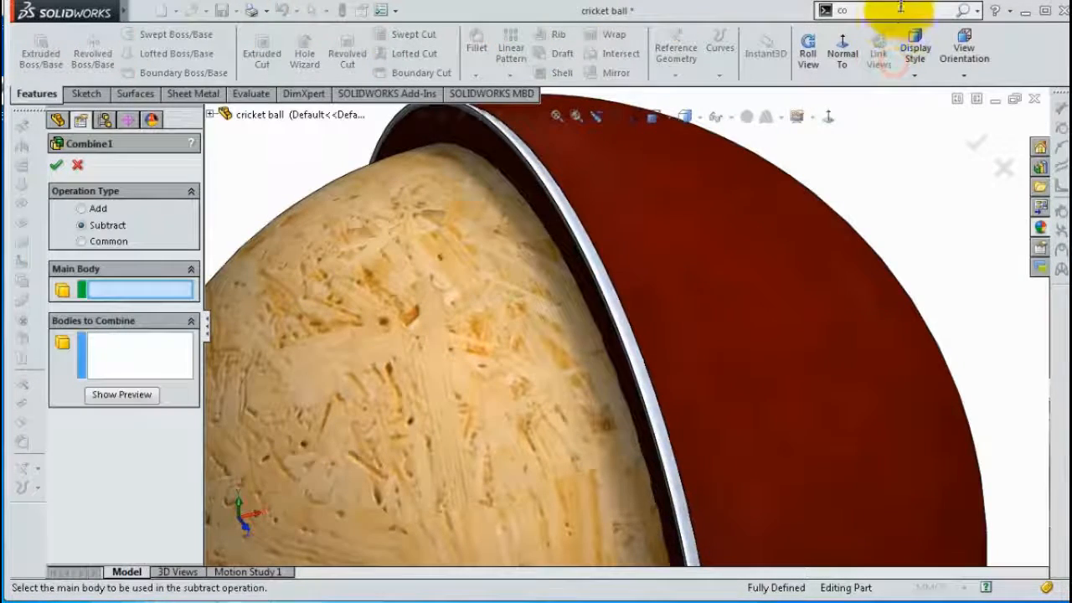
{"action": "left_click", "coordinate": [94, 208]}
{"action": "middle_click_drag", "start_coordinate": [627, 239], "coordinate": [577, 264]}
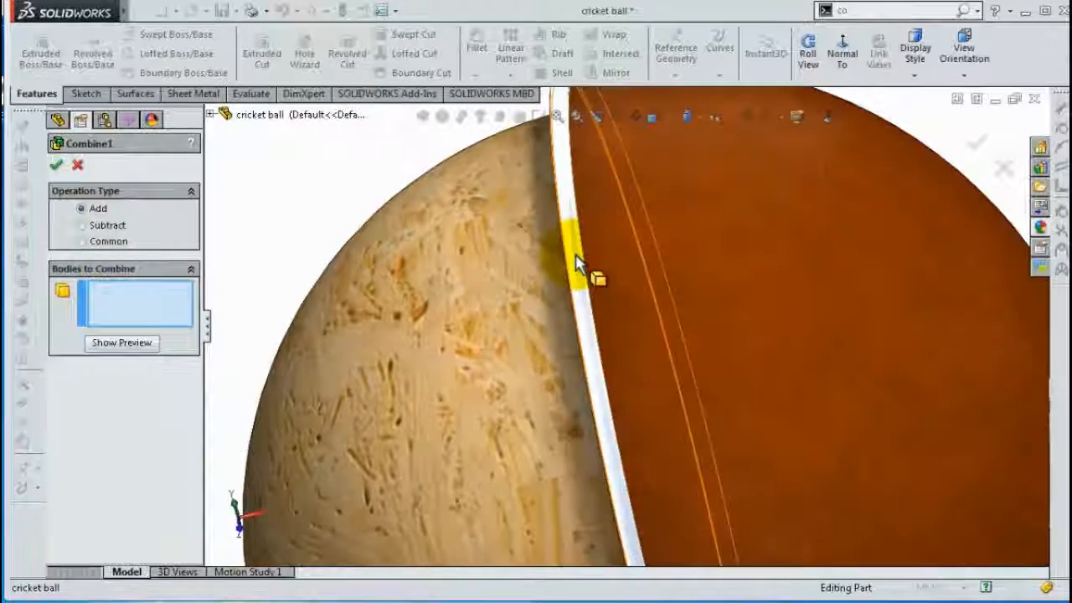
{"action": "left_click", "coordinate": [210, 114]}
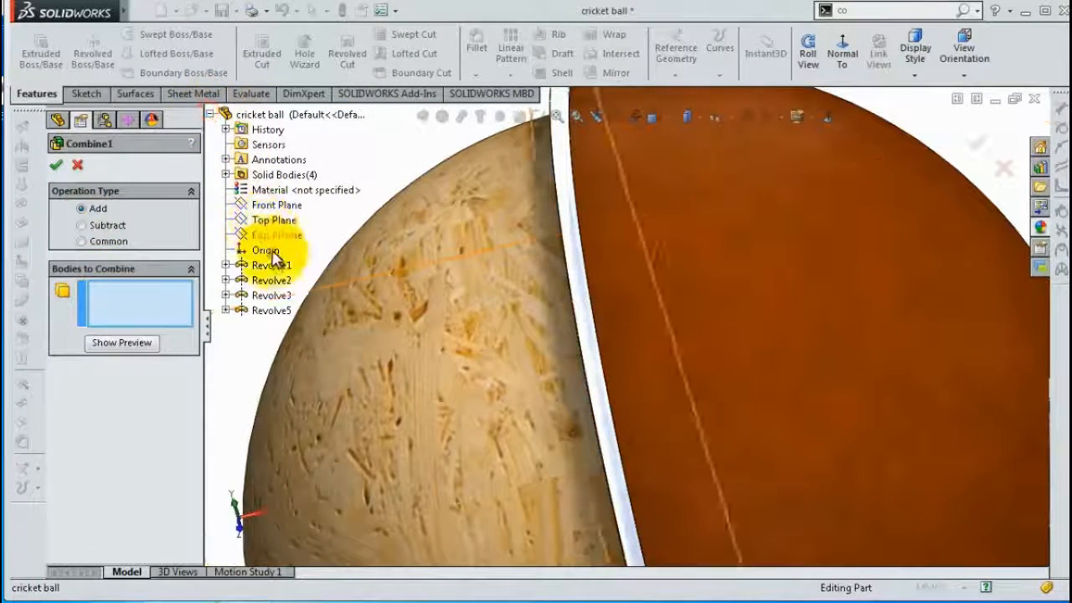
{"action": "left_click", "coordinate": [226, 174]}
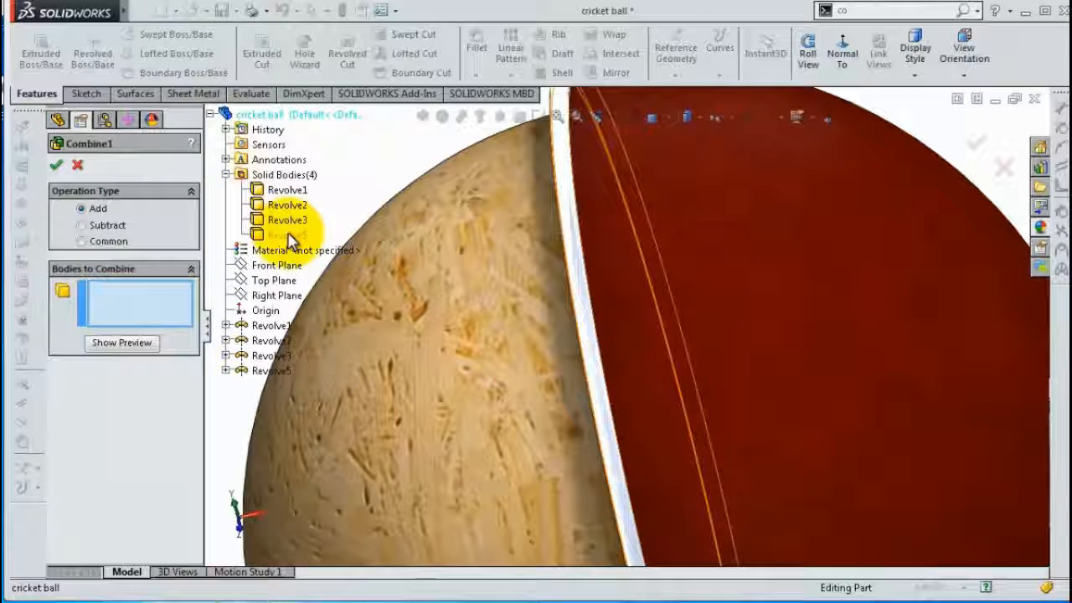
{"action": "left_click", "coordinate": [289, 236]}
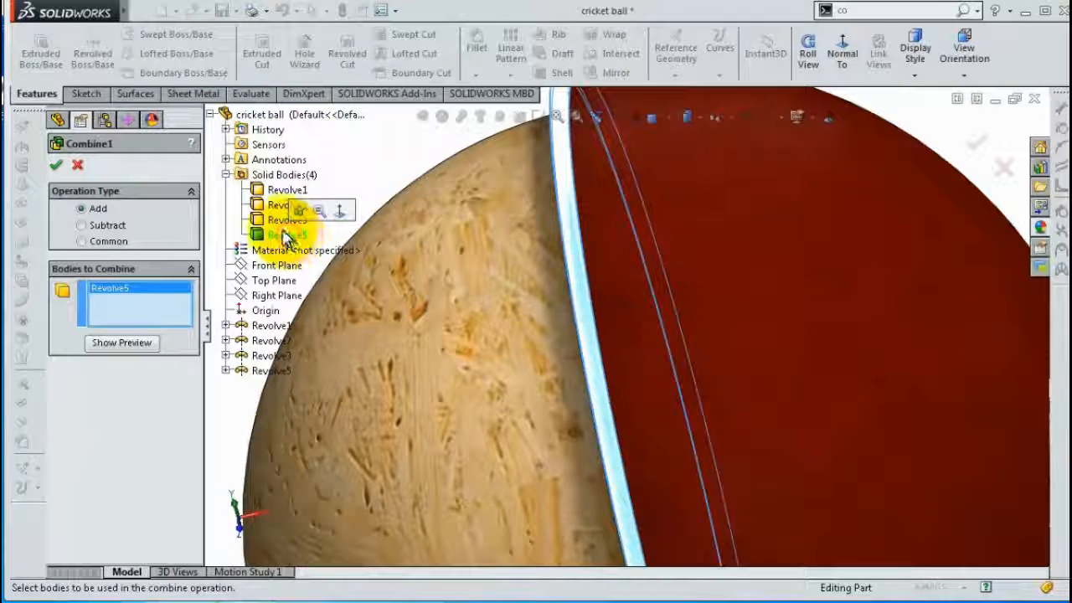
{"action": "left_click", "coordinate": [279, 220]}
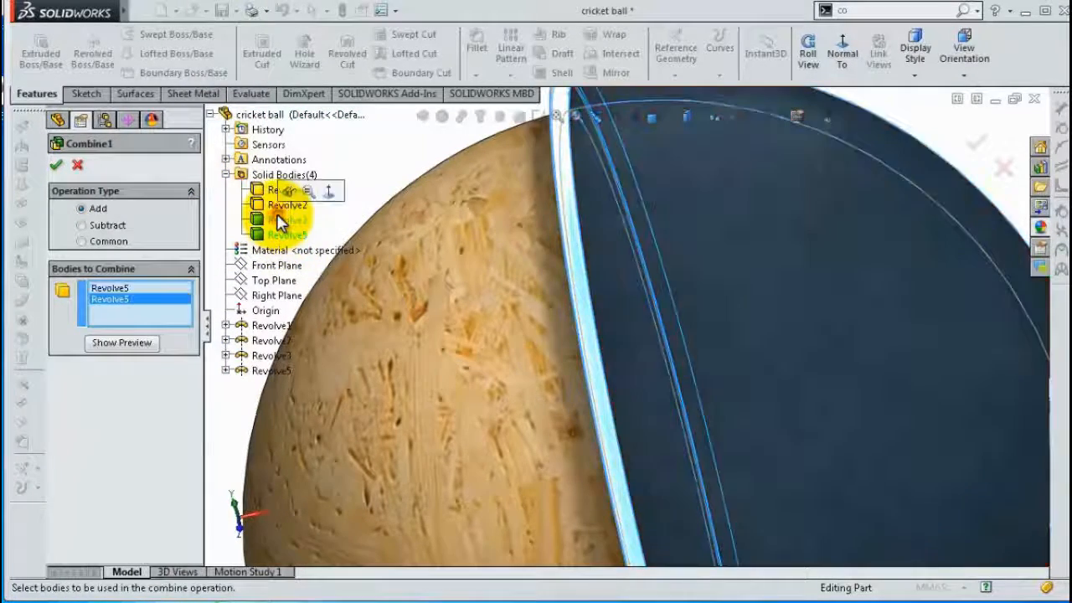
{"action": "left_click", "coordinate": [56, 165]}
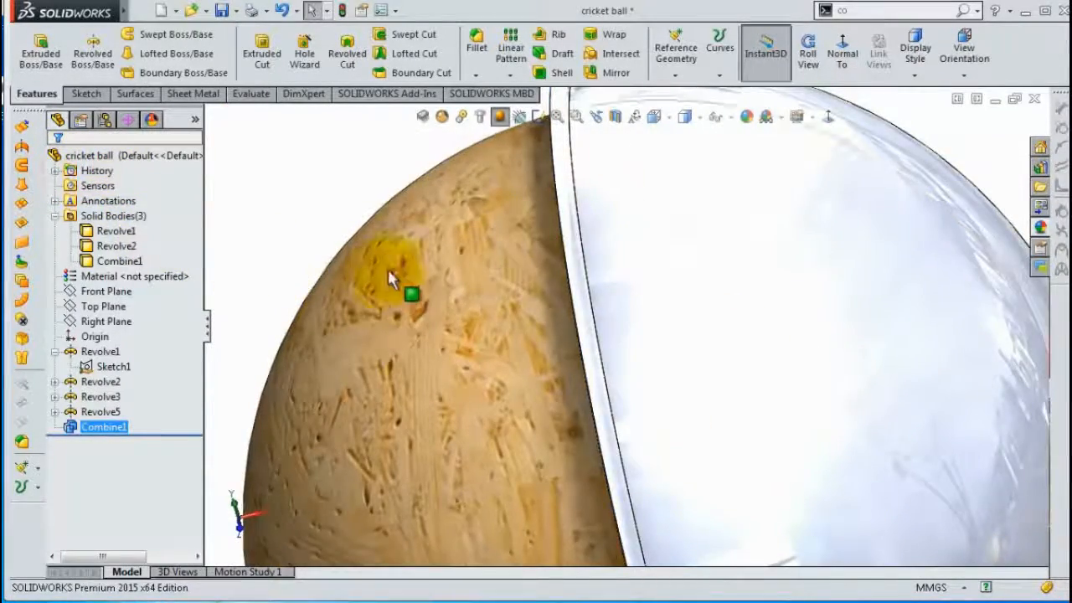
- Apply the red leather appearance to the combined shell and seam body
{"action": "middle_click_drag", "start_coordinate": [390, 268], "coordinate": [419, 235]}
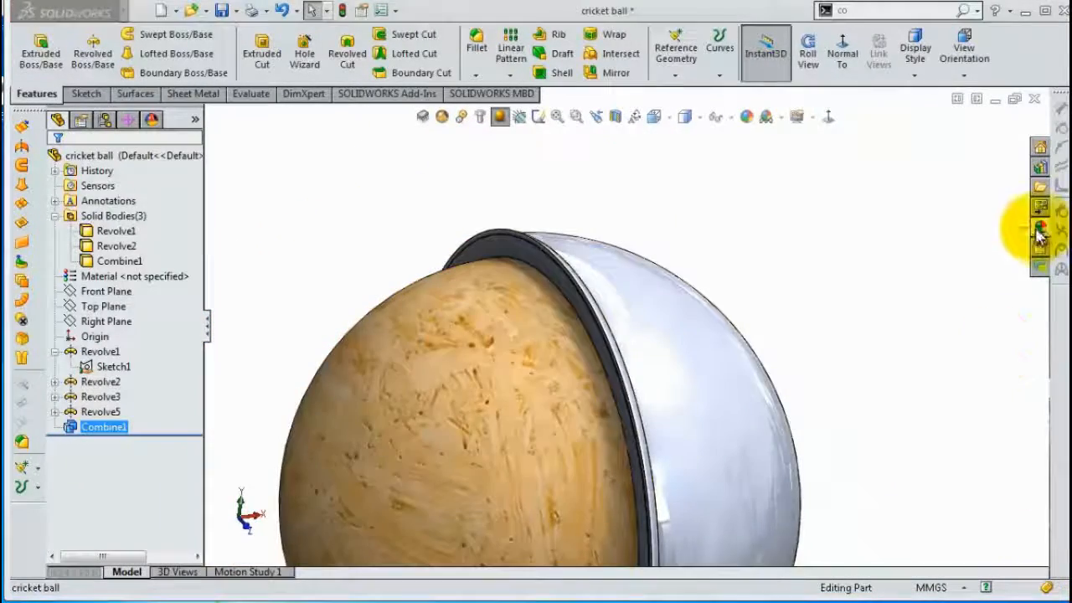
{"action": "left_click", "coordinate": [1039, 228]}
{"action": "double_click", "coordinate": [865, 381]}
{"action": "left_click", "coordinate": [746, 117]}
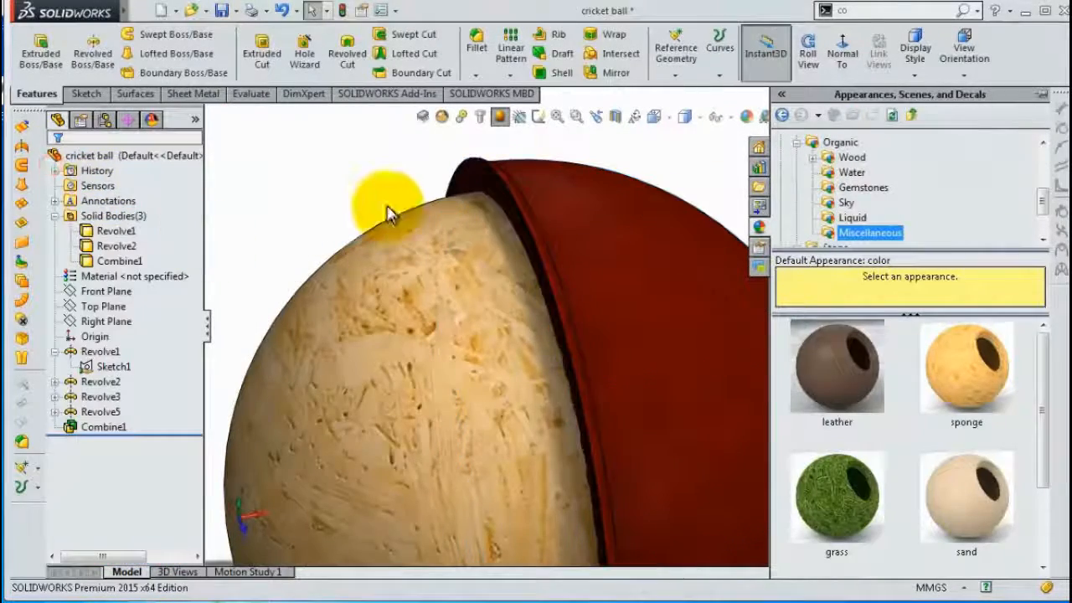
- Start a sketch on the flat ring-shaped face of the leather half shell and view it face-on
{"action": "scroll", "coordinate": [387, 214], "scroll_direction": "up", "scroll_amount": 2}
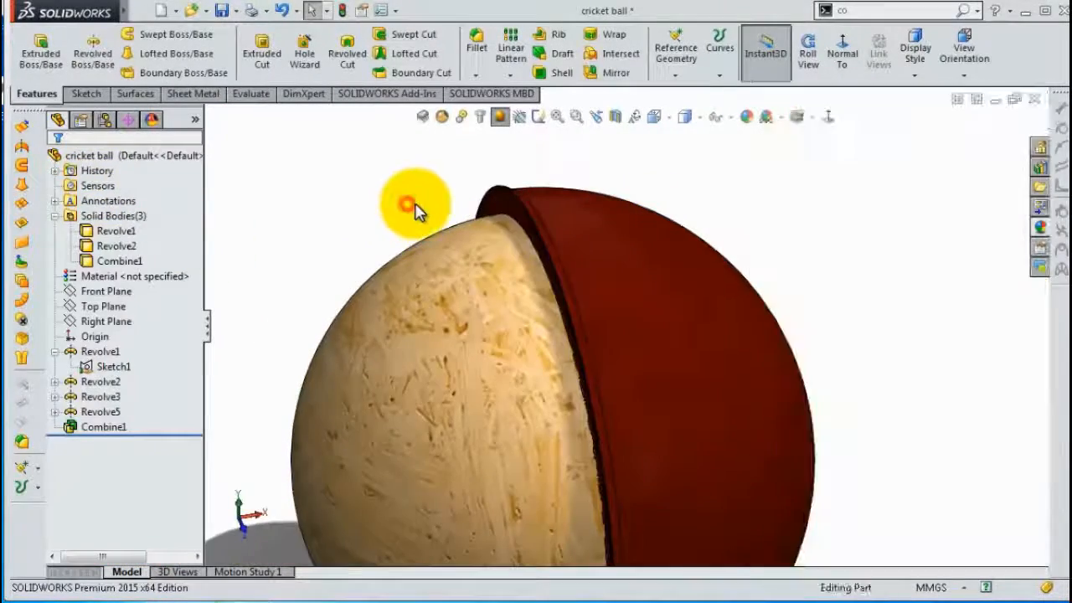
{"action": "middle_click_drag", "start_coordinate": [411, 211], "coordinate": [850, 359]}
{"action": "left_click", "coordinate": [680, 207]}
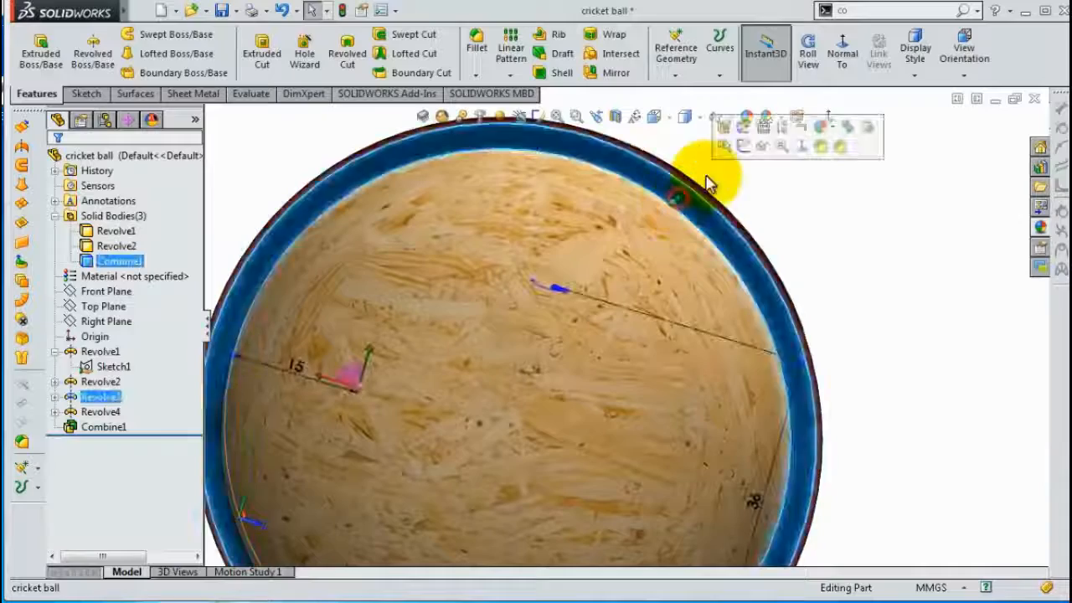
{"action": "left_click", "coordinate": [744, 148]}
{"action": "left_click", "coordinate": [692, 55]}
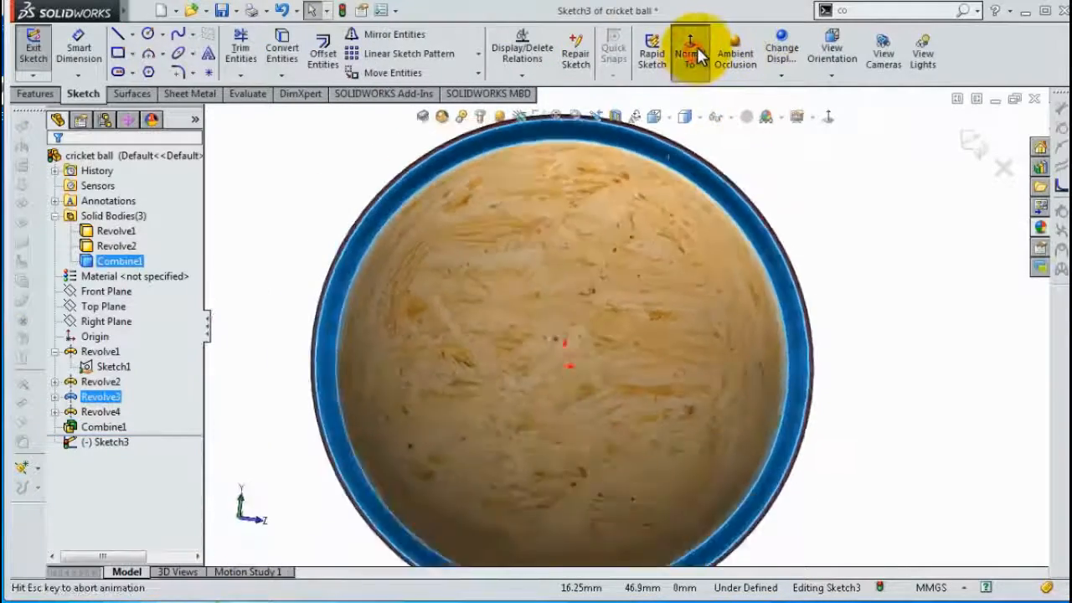
- Draw a vertical construction line about 35.4 mm long from the origin up into the ring-shaped face of the shell
{"action": "left_click", "coordinate": [132, 34]}
{"action": "left_click", "coordinate": [151, 69]}
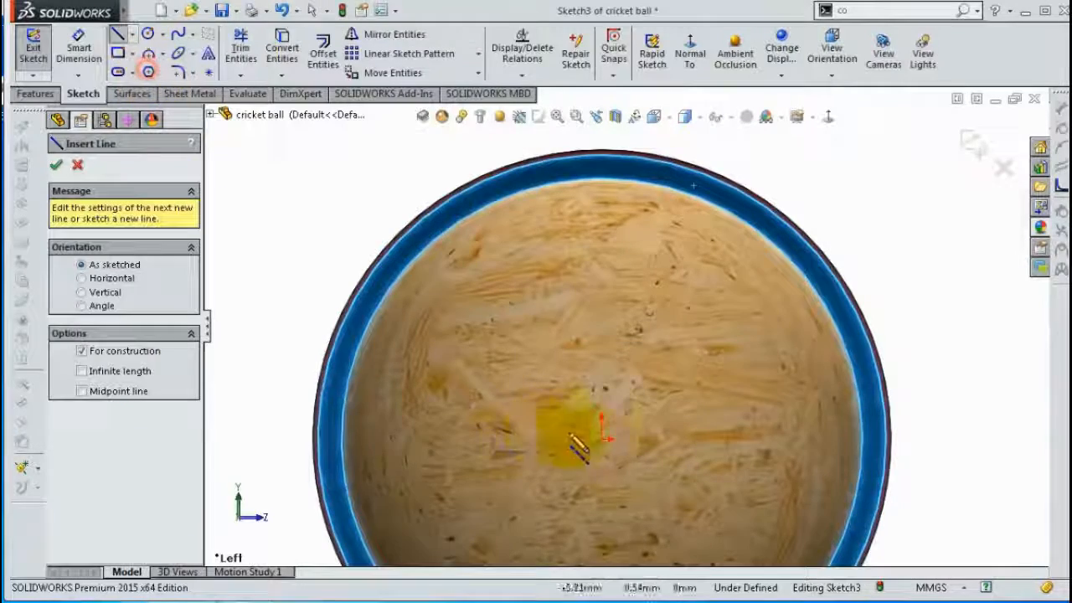
{"action": "left_click", "coordinate": [603, 439]}
{"action": "scroll", "coordinate": [616, 191], "scroll_direction": "down", "scroll_amount": 5}
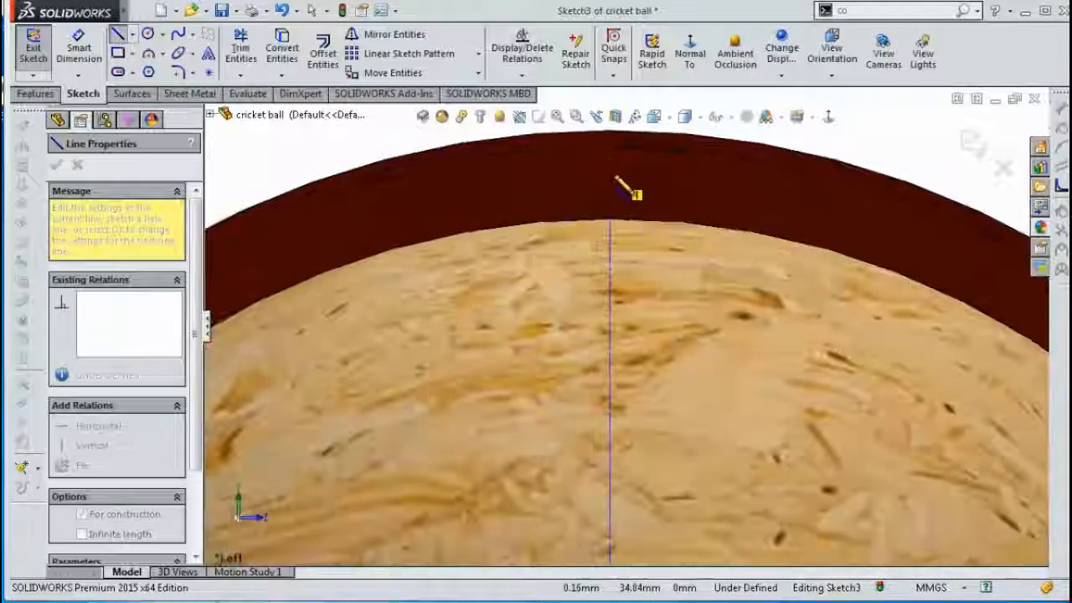
{"action": "left_click", "coordinate": [612, 164]}
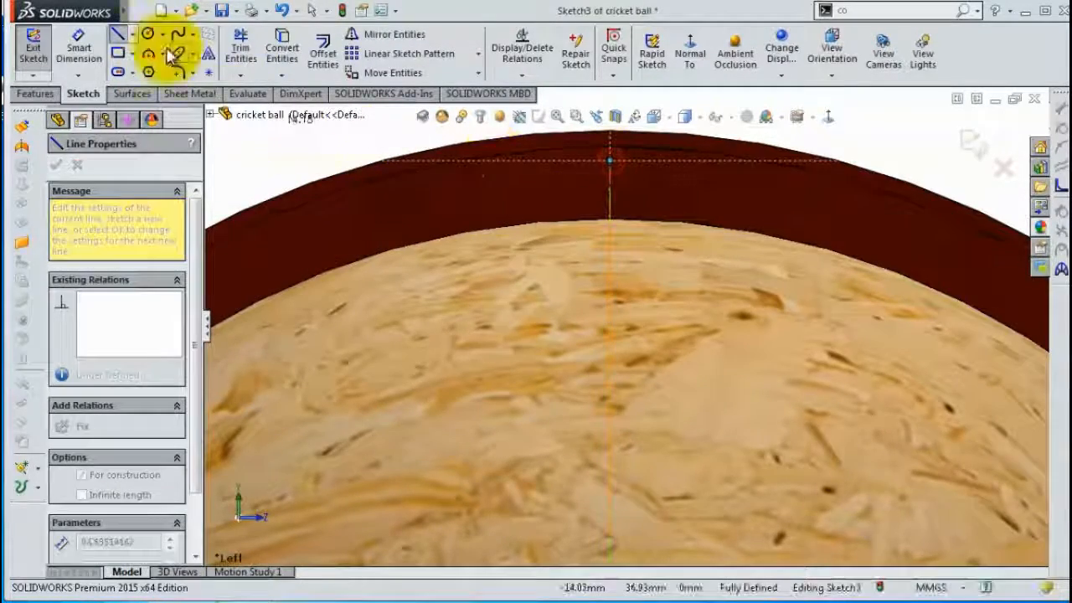
- Dimension the vertical construction line from the origin and set its length to 35.87 mm
{"action": "left_click", "coordinate": [79, 47]}
{"action": "left_click", "coordinate": [610, 202]}
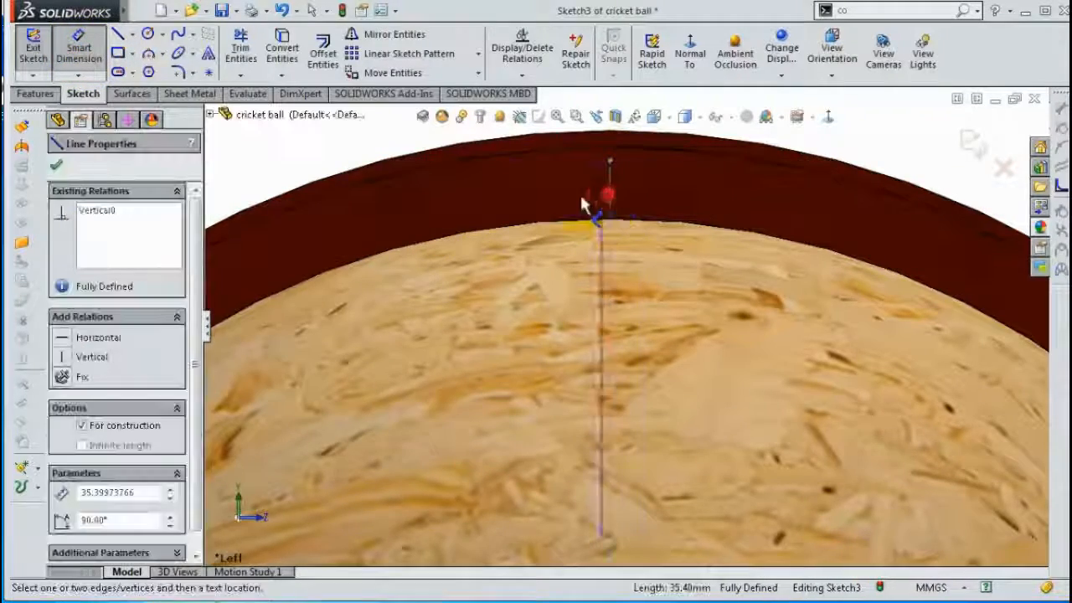
{"action": "scroll", "coordinate": [544, 215], "scroll_direction": "up", "scroll_amount": 2}
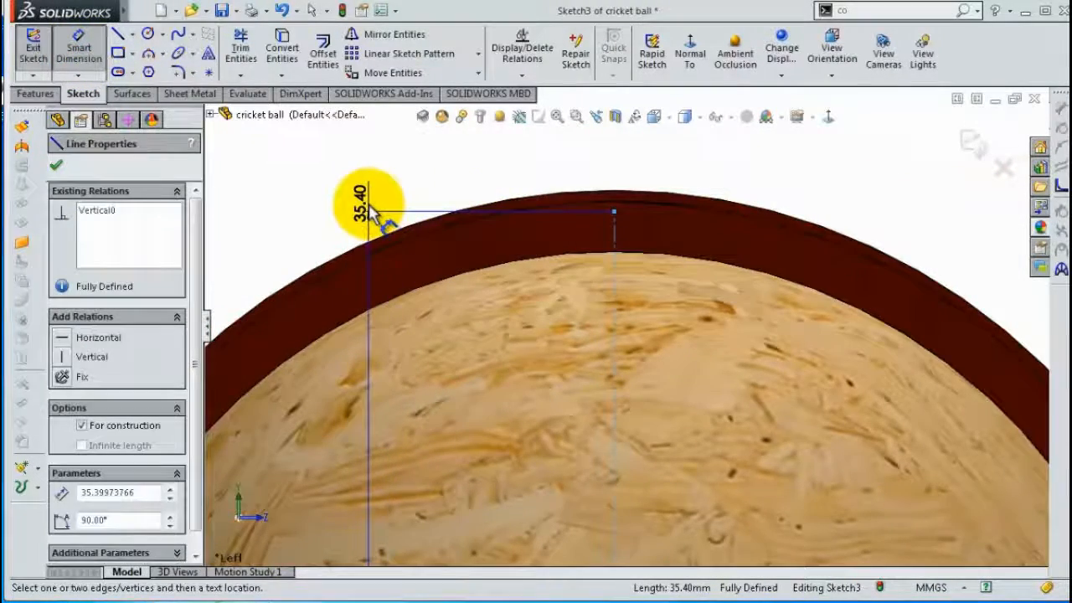
{"action": "left_click", "coordinate": [371, 211]}
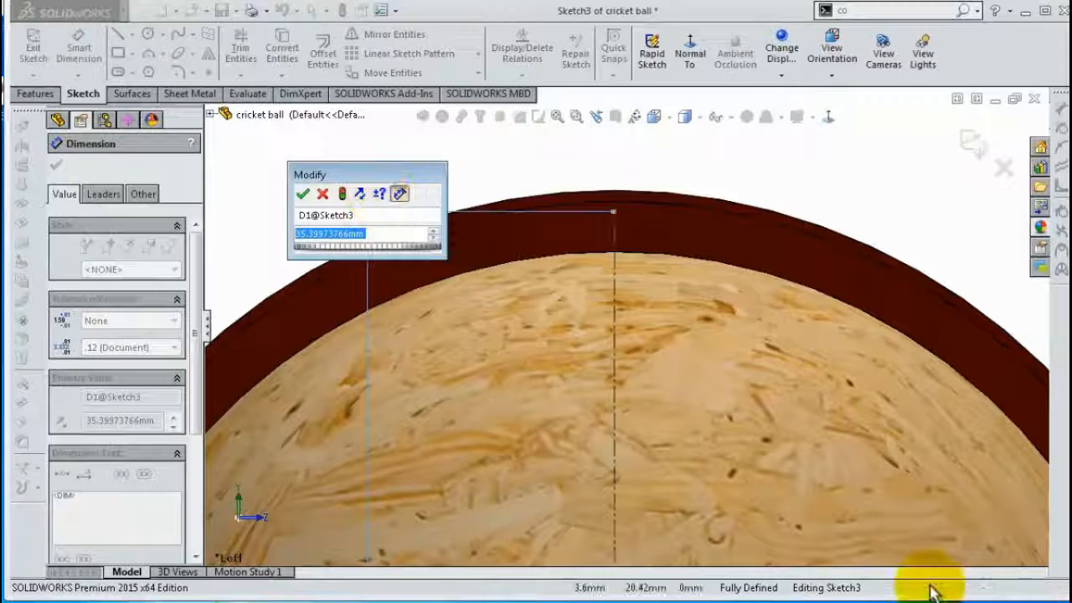
{"action": "left_click", "coordinate": [681, 602]}
{"action": "left_click", "coordinate": [333, 237]}
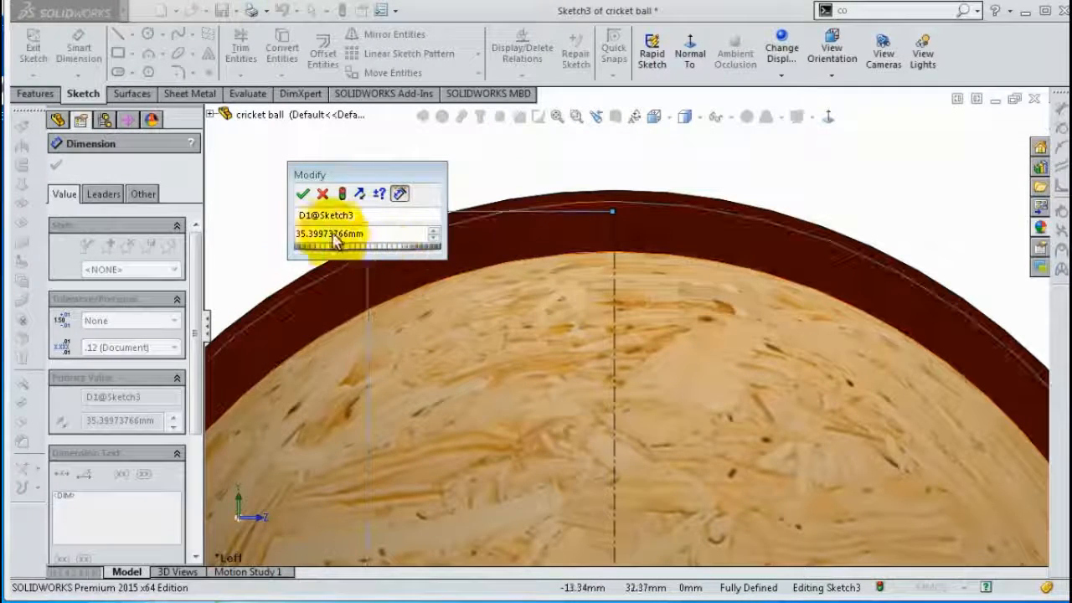
{"action": "double_click", "coordinate": [316, 237]}
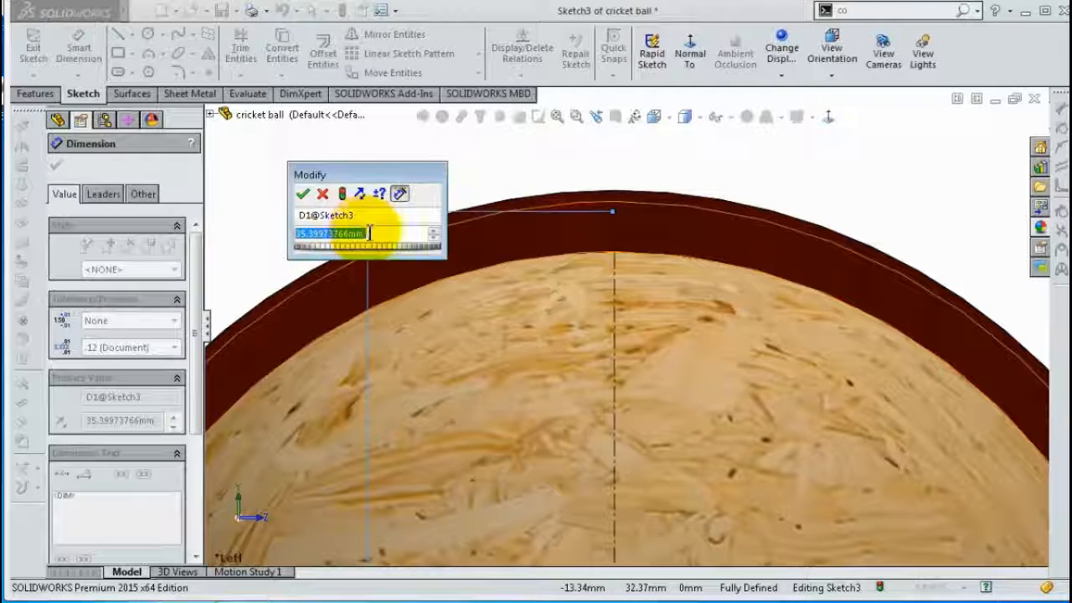
{"action": "left_click_drag", "start_coordinate": [308, 233], "coordinate": [375, 255]}
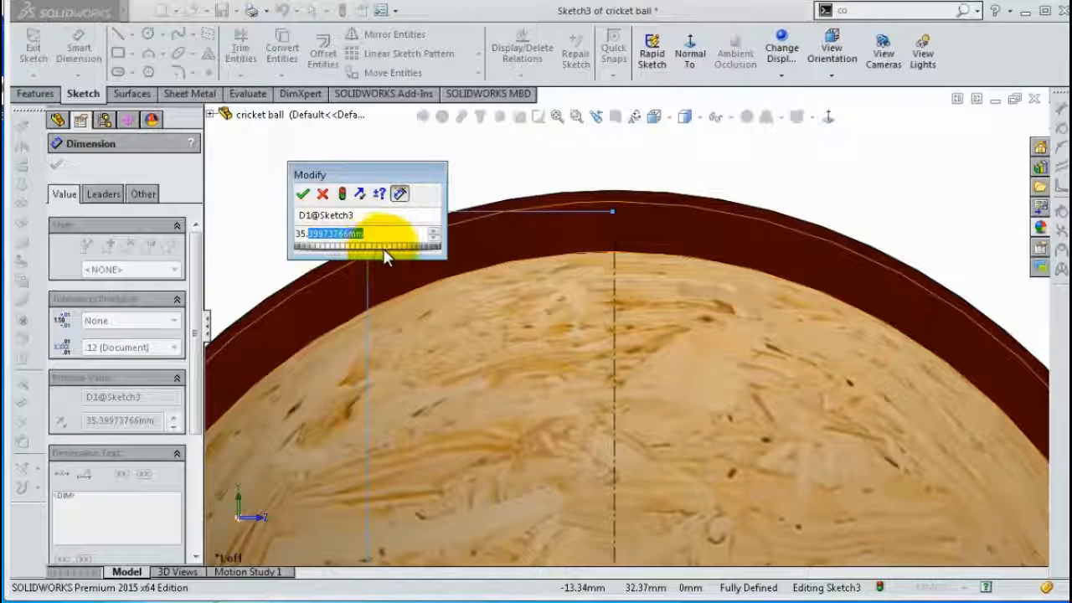
{"action": "type", "text": "87"}
{"action": "key", "text": "Return"}
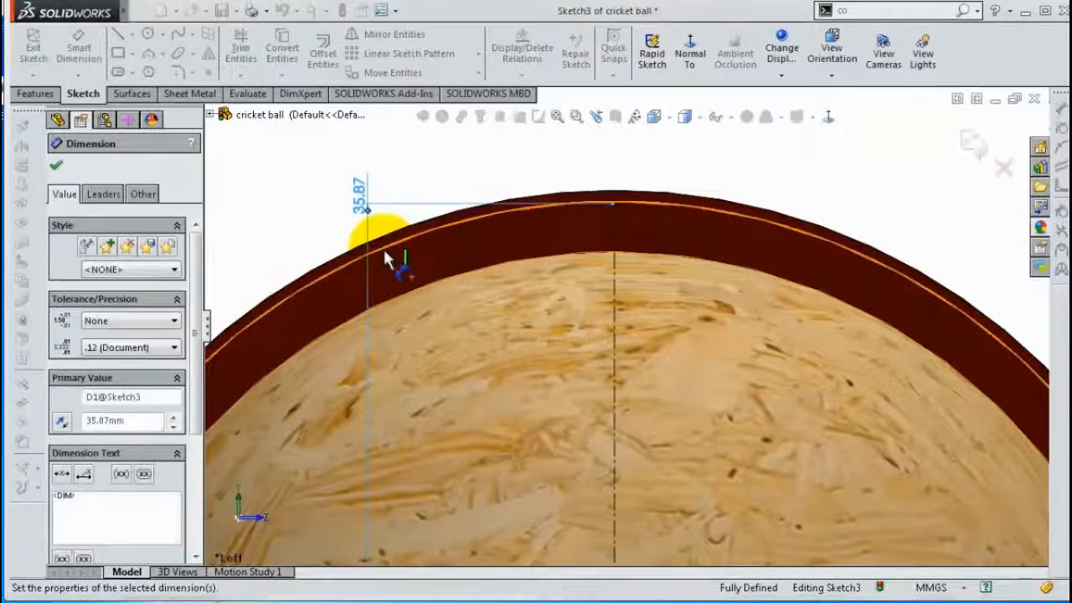
{"action": "left_click", "coordinate": [522, 165]}
- Display the model with hidden lines removed and draw a horizontal line about 1.3 mm long across the construction line's upper endpoint
{"action": "scroll", "coordinate": [605, 211], "scroll_direction": "down", "scroll_amount": 7}
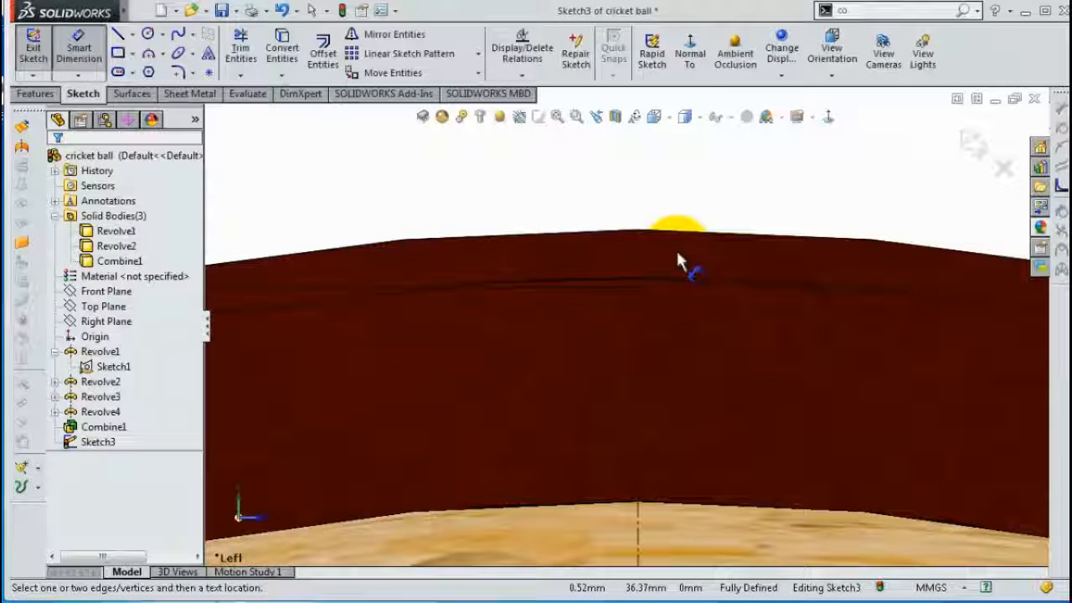
{"action": "left_click", "coordinate": [119, 33]}
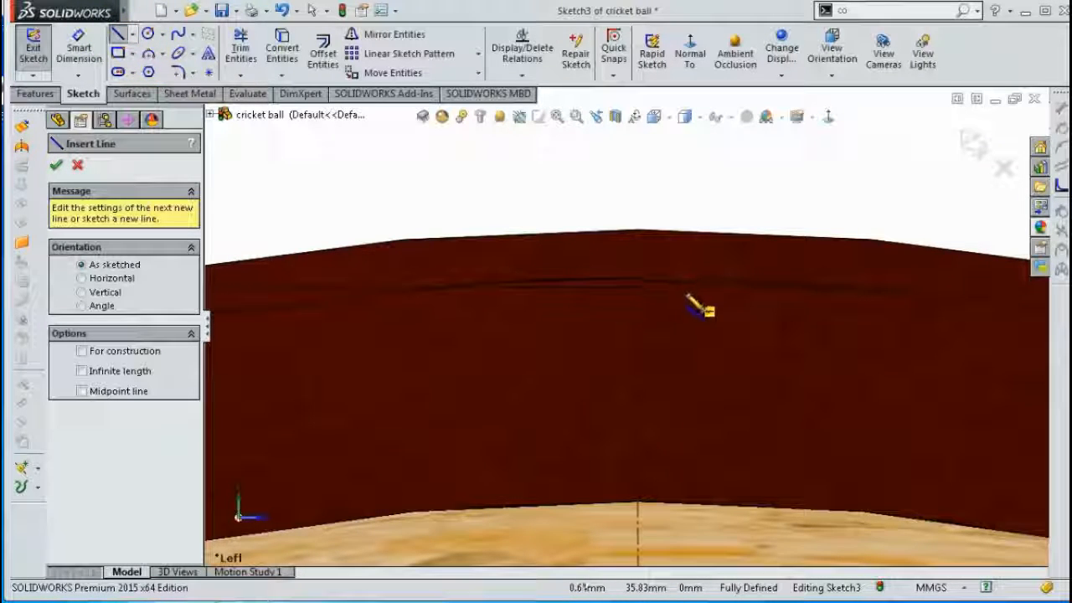
{"action": "left_click", "coordinate": [684, 116]}
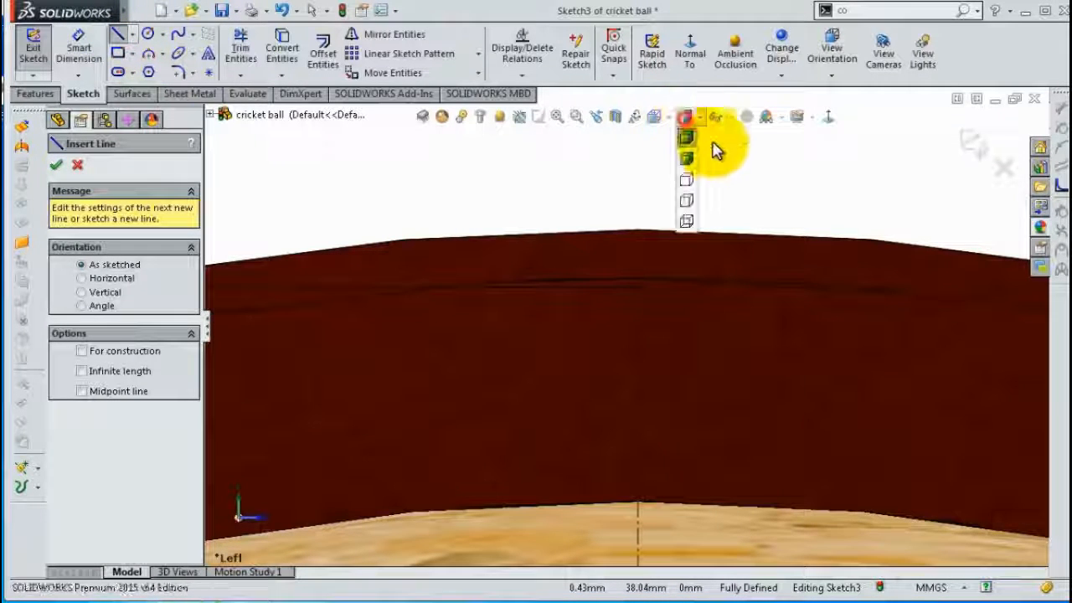
{"action": "left_click", "coordinate": [687, 180]}
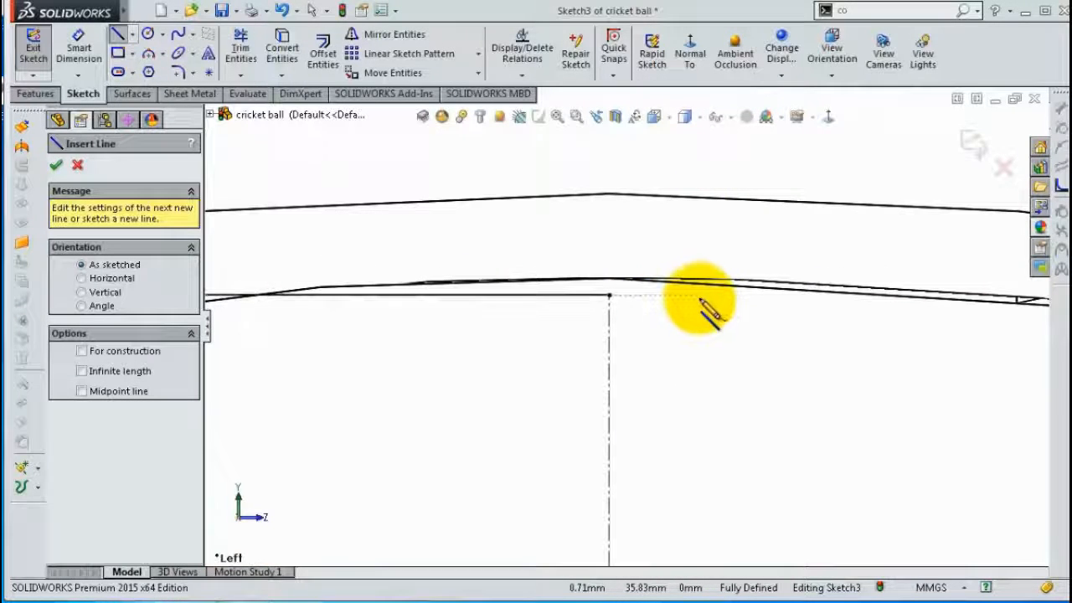
{"action": "left_click", "coordinate": [696, 295]}
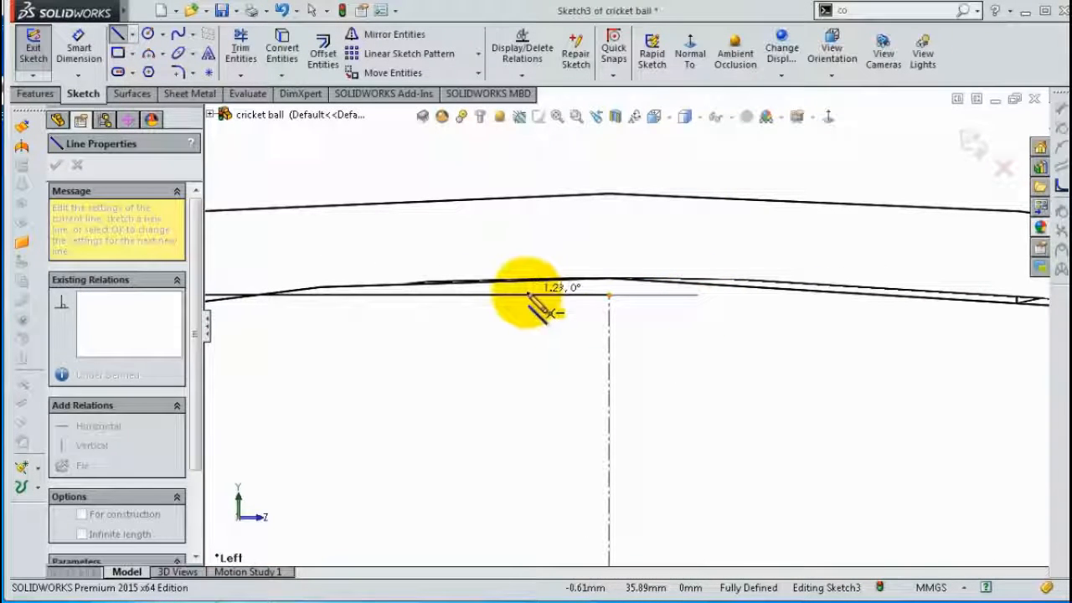
{"action": "left_click", "coordinate": [528, 294]}
{"action": "key", "text": "Escape"}
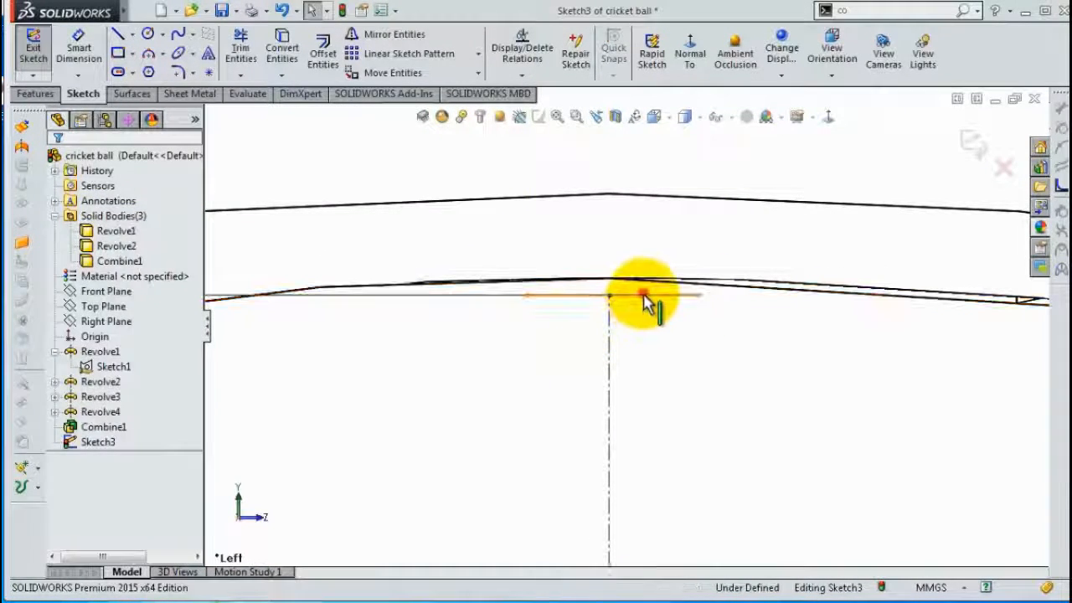
- Add a Midpoint relation between the short horizontal line and the construction line's upper endpoint
{"action": "left_click", "coordinate": [644, 295]}
{"action": "left_click", "coordinate": [609, 295], "text": "ctrl"}
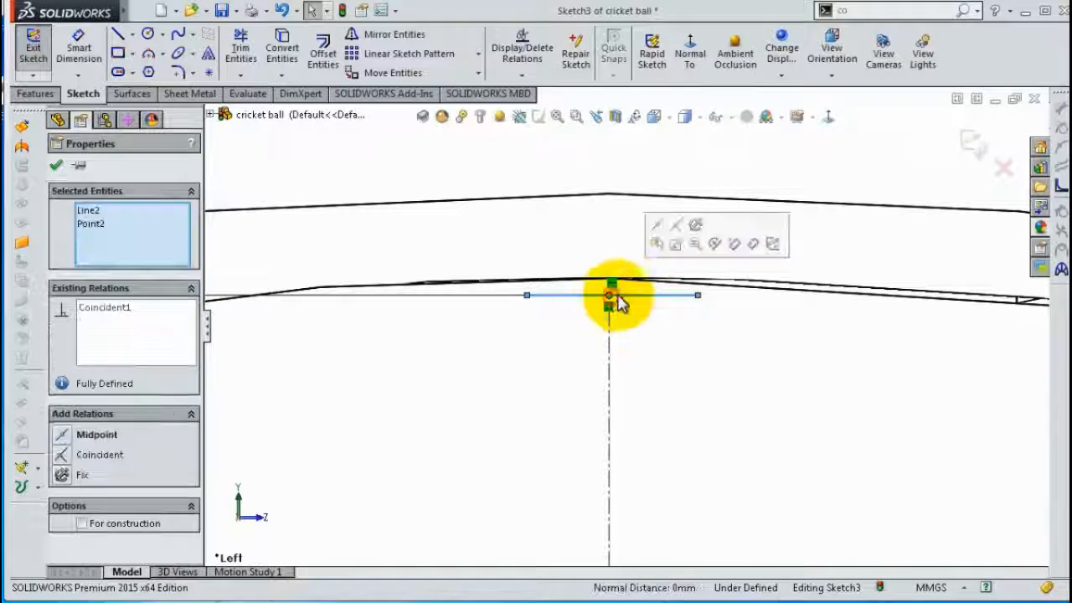
{"action": "left_click", "coordinate": [658, 225]}
{"action": "left_click", "coordinate": [553, 172]}
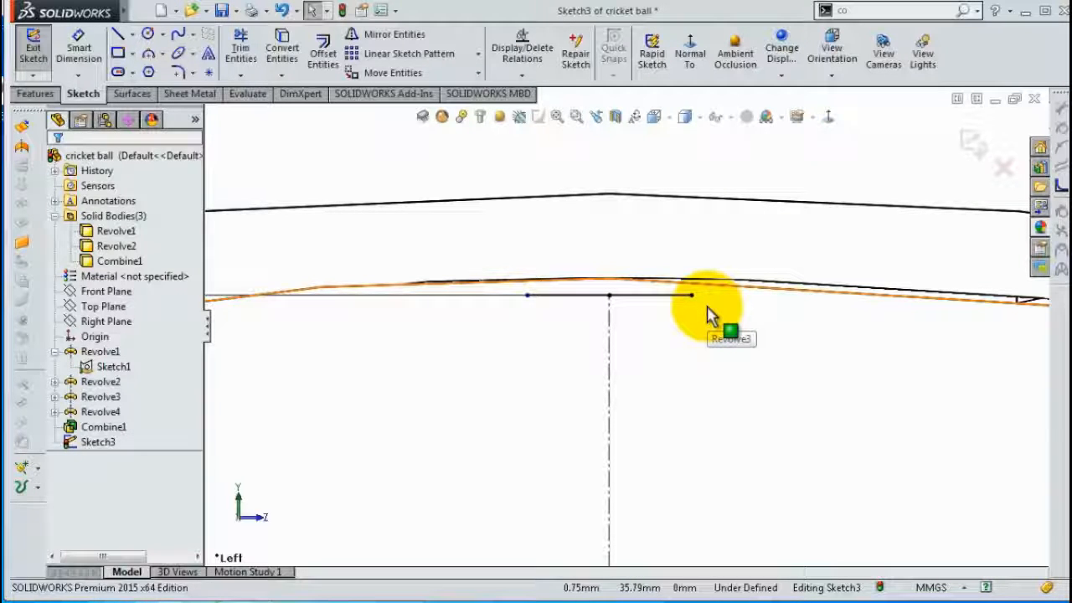
- Dimension the short horizontal line and set its length to 1.57 mm
{"action": "key", "text": "s"}
{"action": "left_click", "coordinate": [753, 320]}
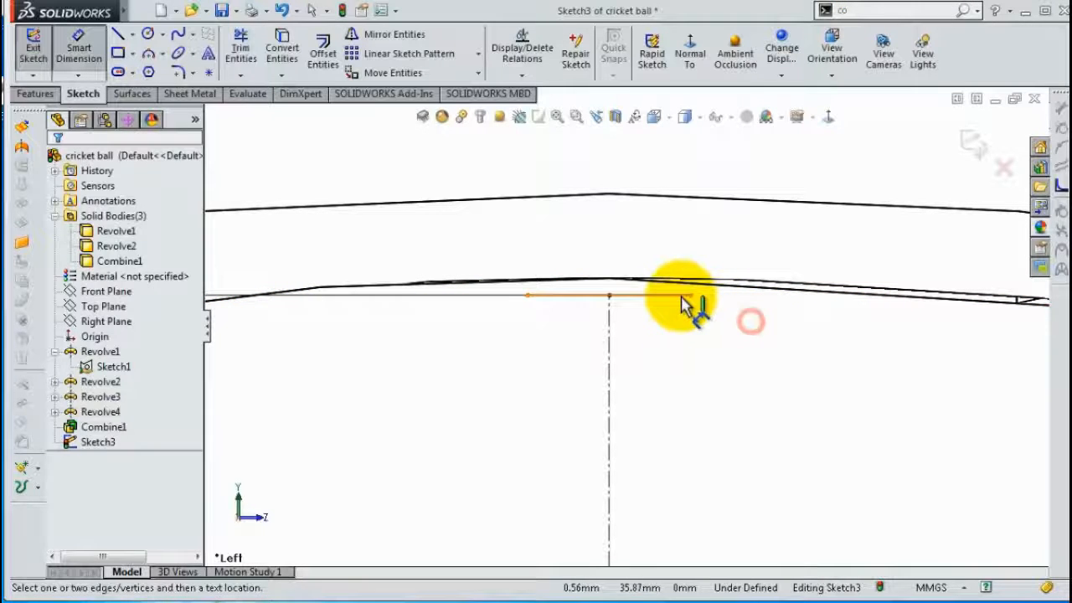
{"action": "left_click", "coordinate": [680, 294]}
{"action": "left_click", "coordinate": [638, 230]}
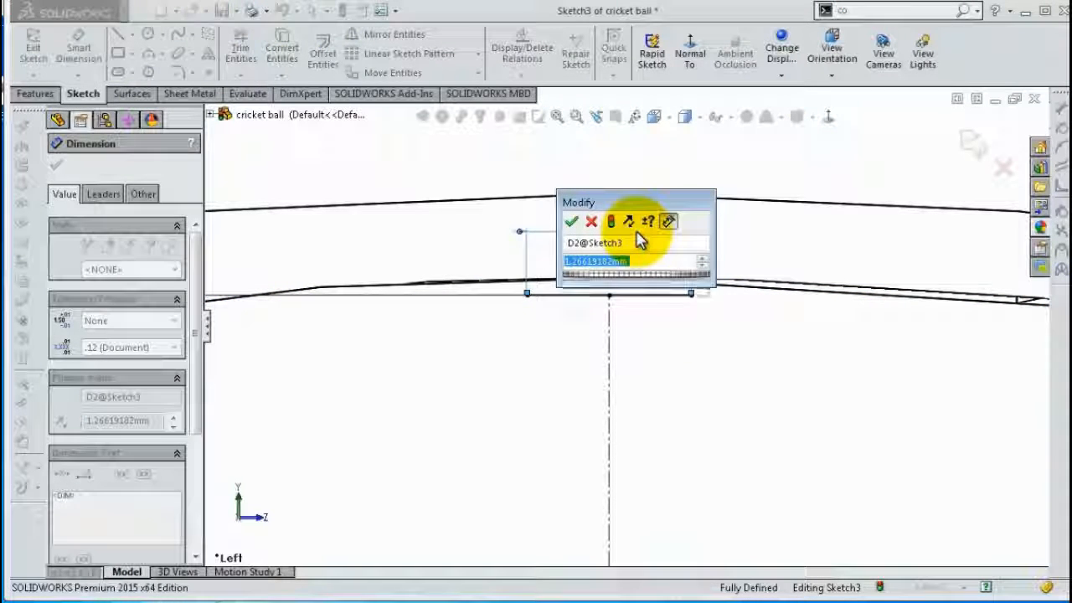
{"action": "type", "text": "1,53"}
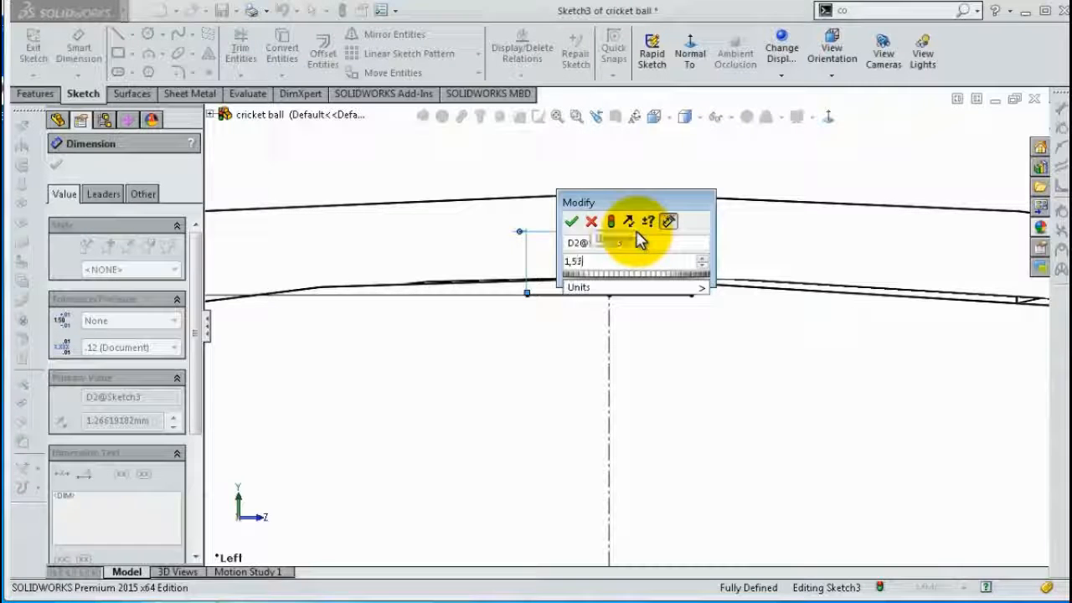
{"action": "key", "text": "Return"}
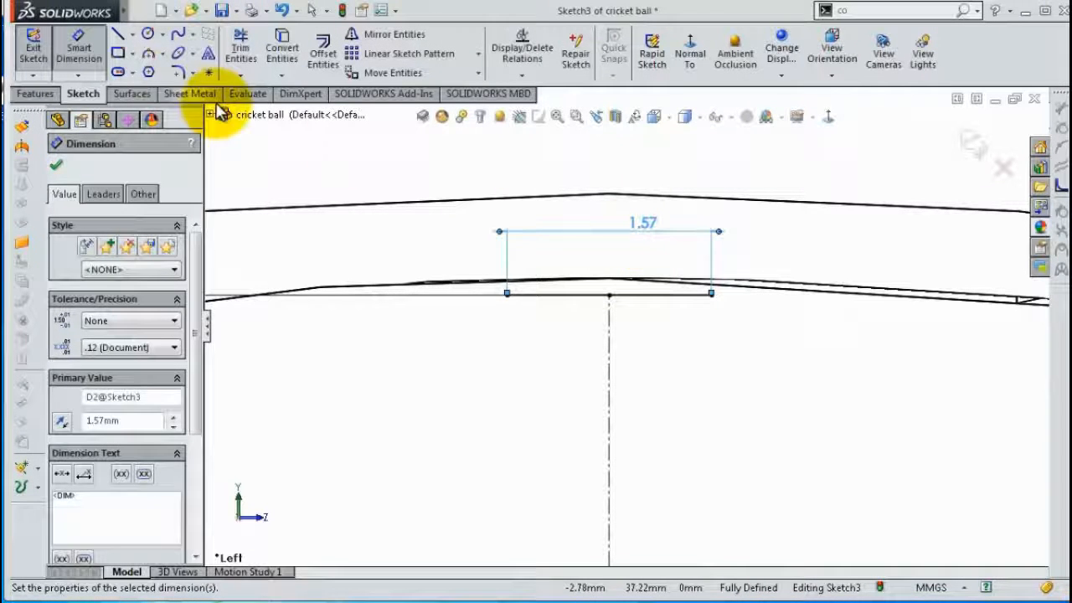
- Draw a three-point arc with a radius of about 0.96 mm bulging upward between the horizontal line's two endpoints
{"action": "left_click", "coordinate": [148, 53]}
{"action": "left_click", "coordinate": [507, 294]}
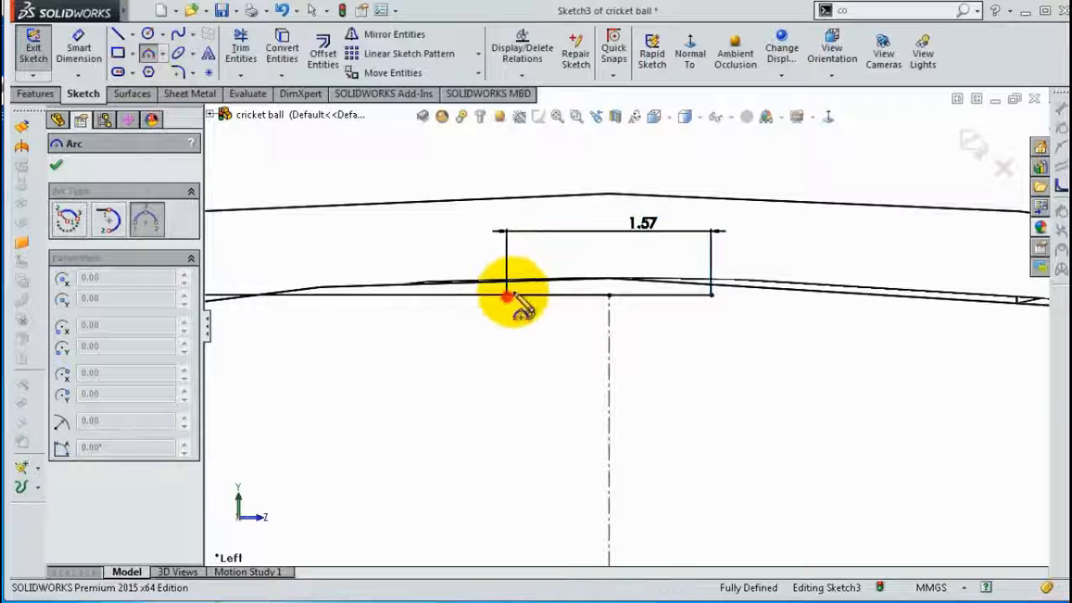
{"action": "left_click", "coordinate": [709, 295]}
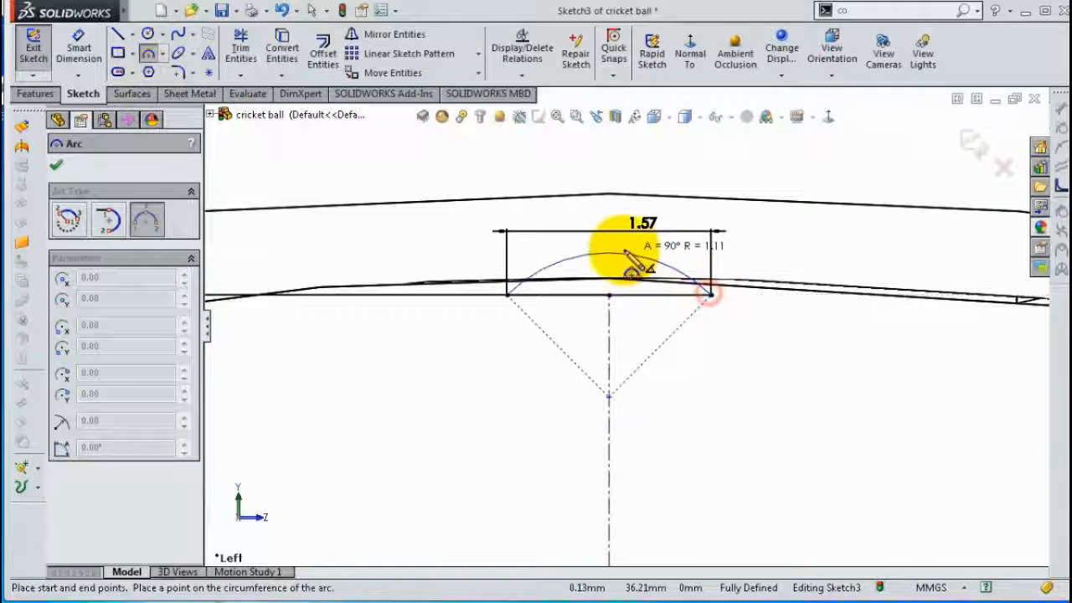
{"action": "left_click", "coordinate": [615, 243]}
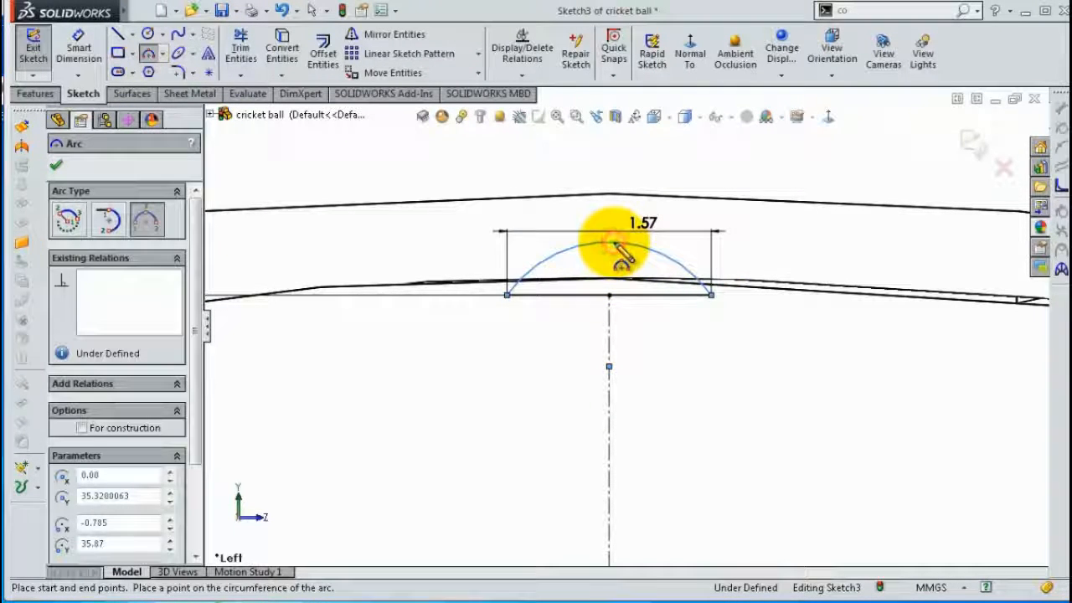
- Dimension the arc above the horizontal line and set its radius to 1.25 mm
{"action": "key", "text": "s"}
{"action": "left_click", "coordinate": [639, 269]}
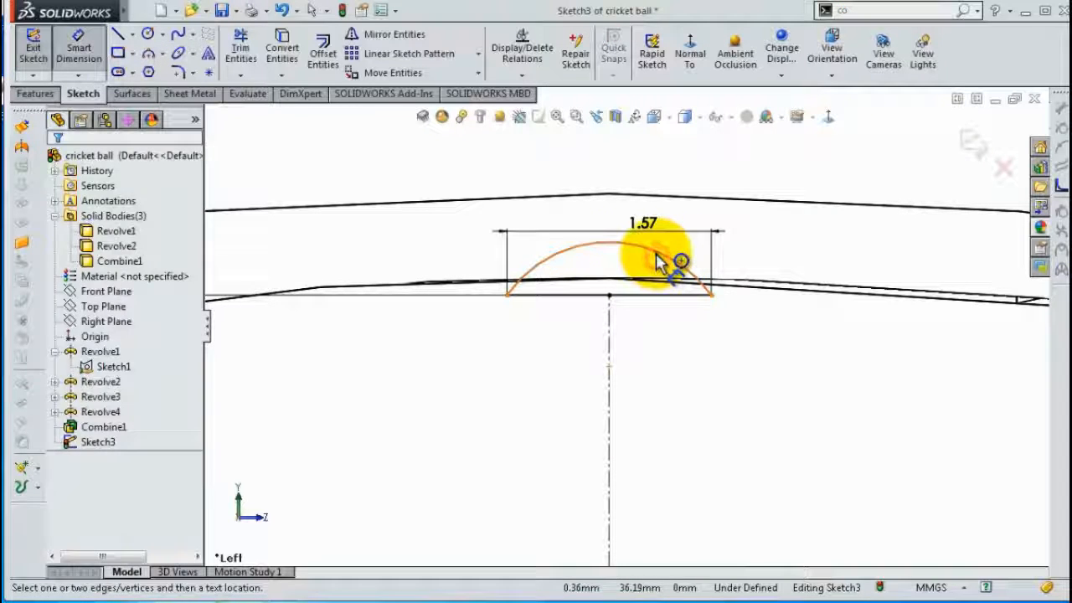
{"action": "left_click", "coordinate": [655, 253]}
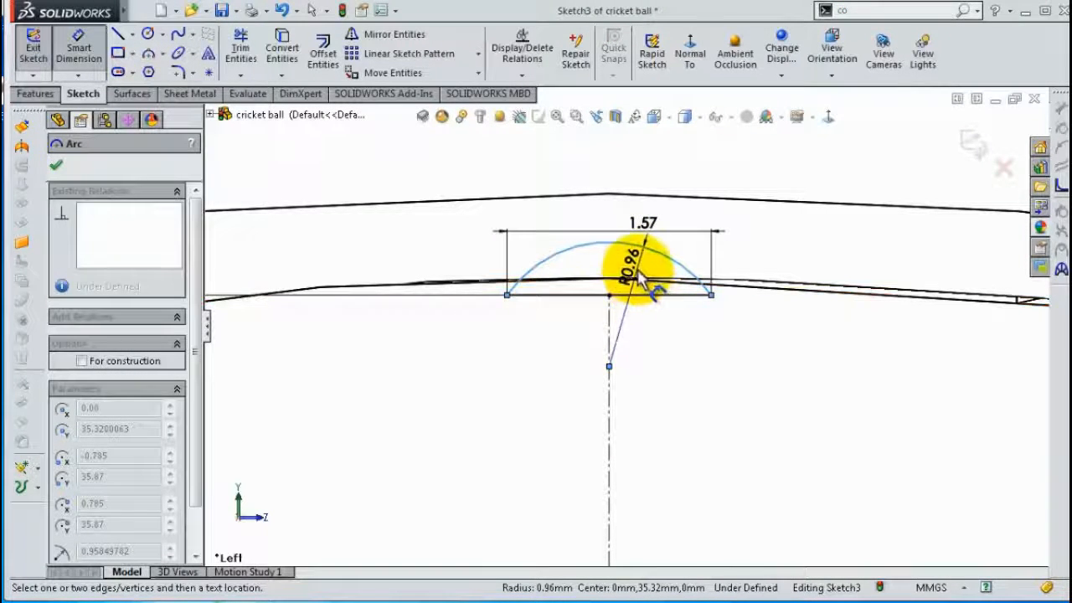
{"action": "left_click", "coordinate": [638, 277]}
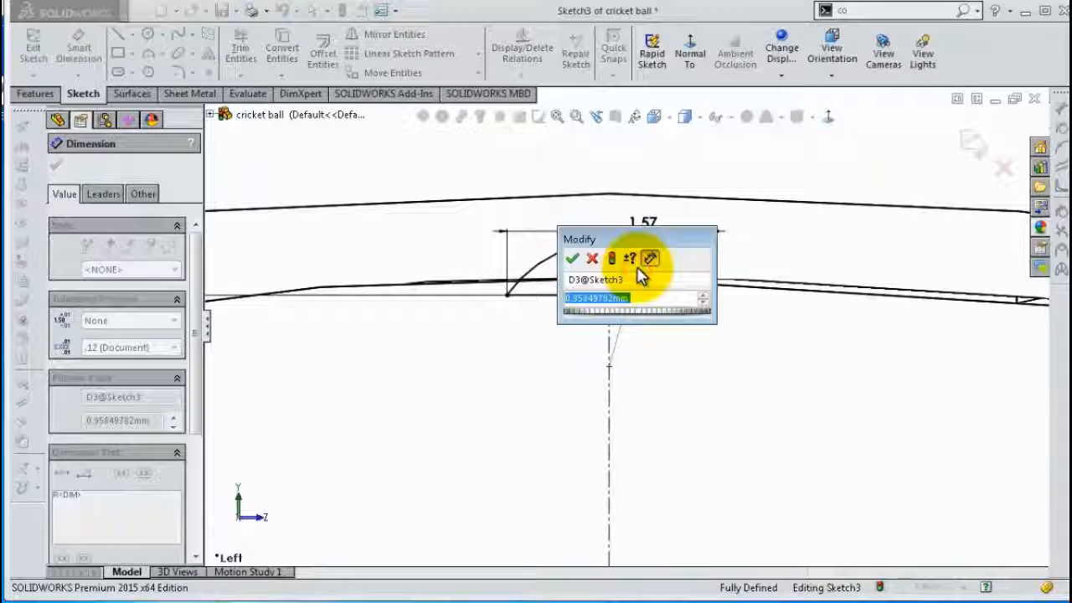
{"action": "type", "text": "1.25"}
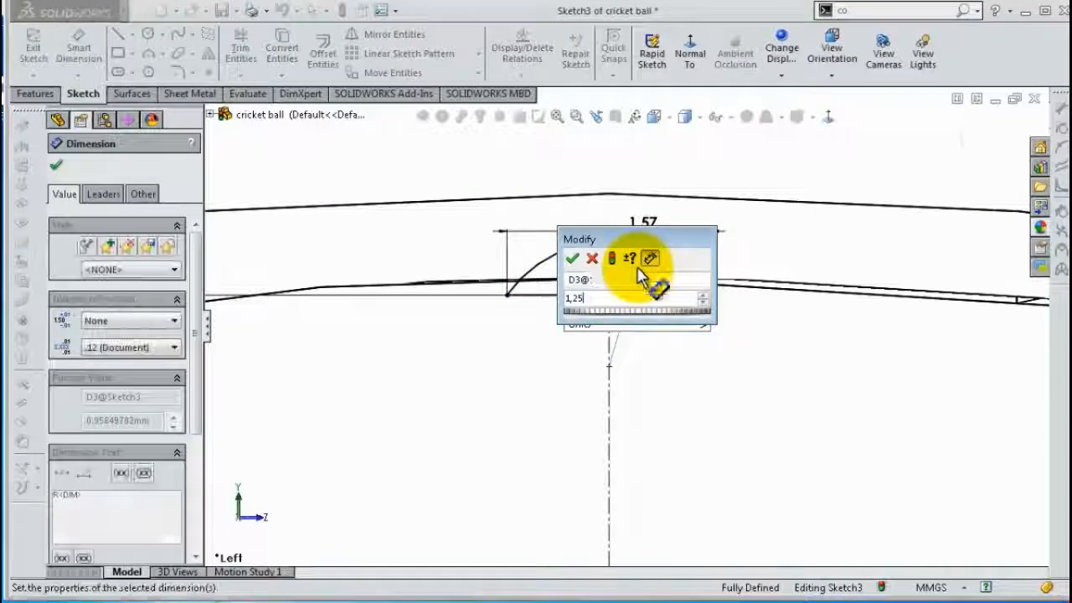
{"action": "key", "text": "Return"}
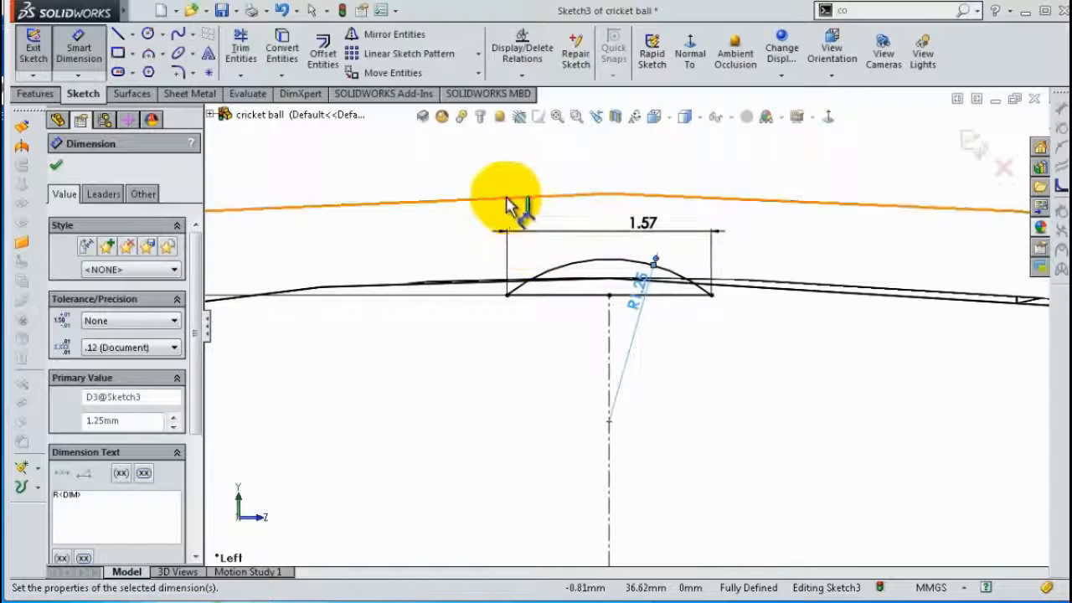
{"action": "left_click", "coordinate": [495, 174]}
{"action": "left_click", "coordinate": [639, 226]}
- Switch the model back to the shaded display with edges and view the arc profile at an angle
{"action": "scroll", "coordinate": [634, 223], "scroll_direction": "down", "scroll_amount": 2}
{"action": "middle_click_drag", "start_coordinate": [634, 223], "coordinate": [599, 303]}
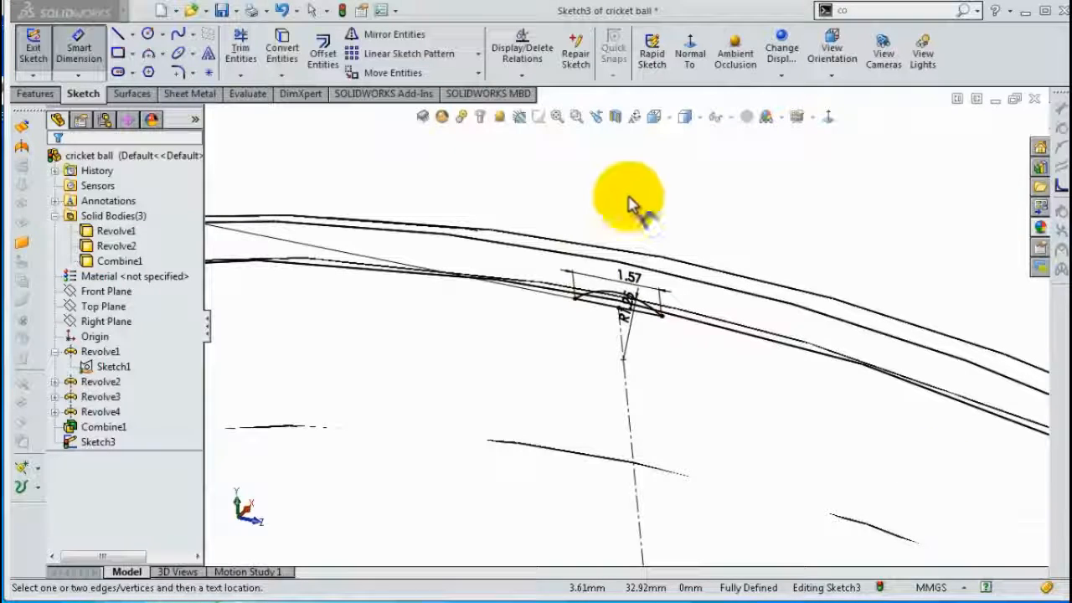
{"action": "left_click", "coordinate": [685, 117]}
{"action": "left_click", "coordinate": [686, 138]}
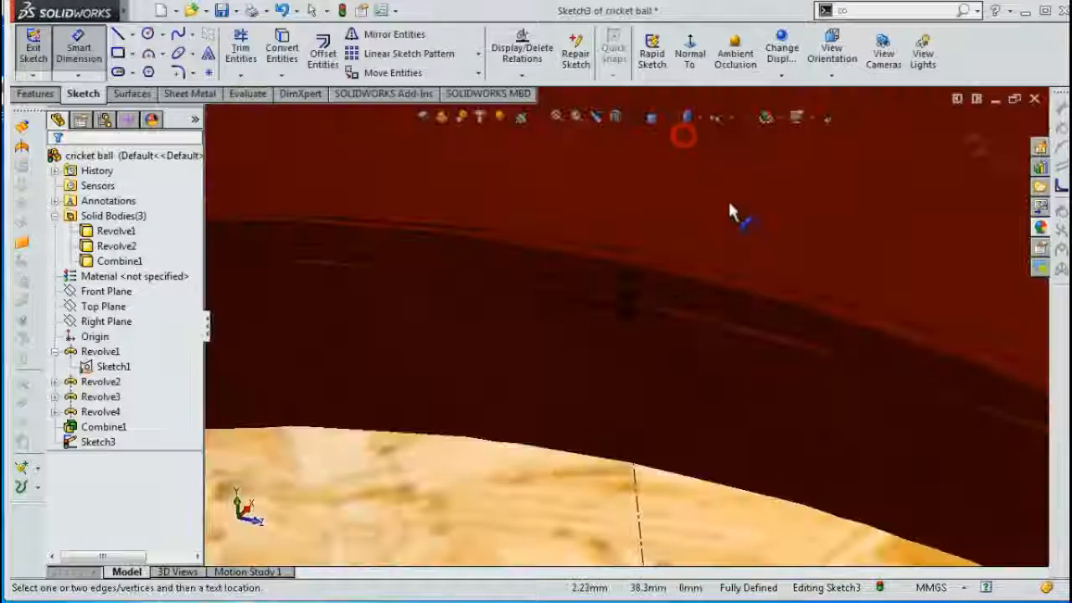
{"action": "mouse_move", "coordinate": [728, 199]}
{"action": "middle_mouse_down"}
{"action": "mouse_move", "coordinate": [713, 215]}
{"action": "mouse_move", "coordinate": [731, 232]}
{"action": "middle_mouse_up"}
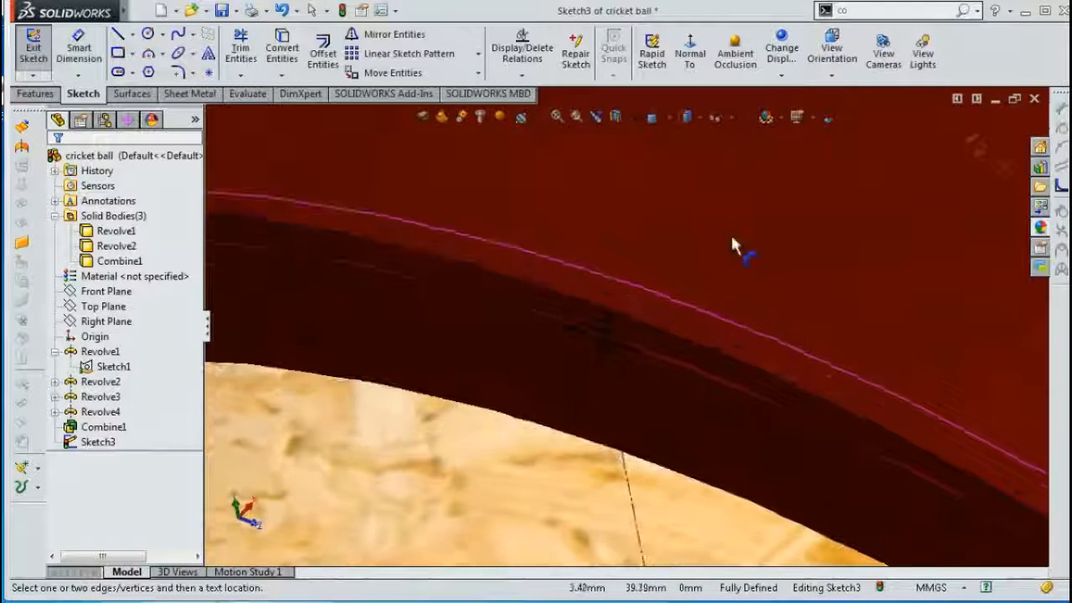
- Extrude the small arc profile as a blind boss with a depth of 0.54 mm
{"action": "left_click", "coordinate": [33, 94]}
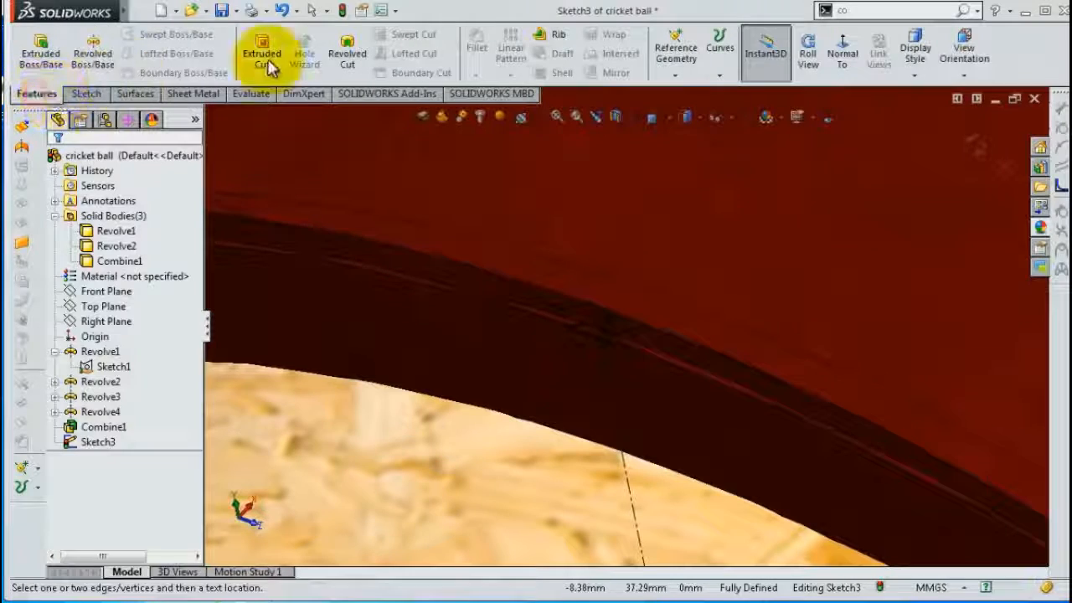
{"action": "left_click", "coordinate": [44, 61]}
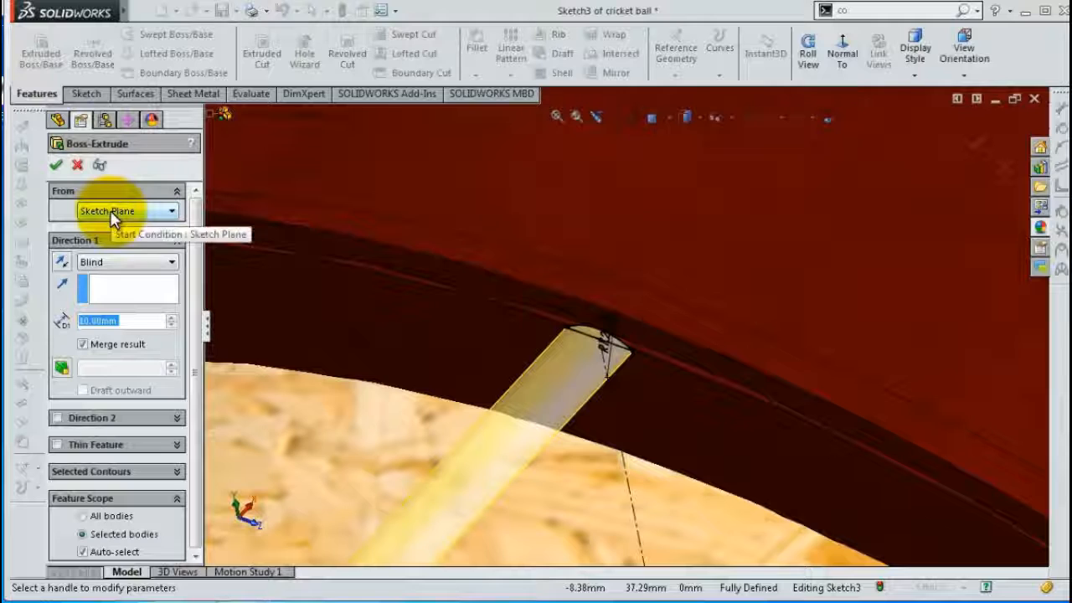
{"action": "type", "text": "0."}
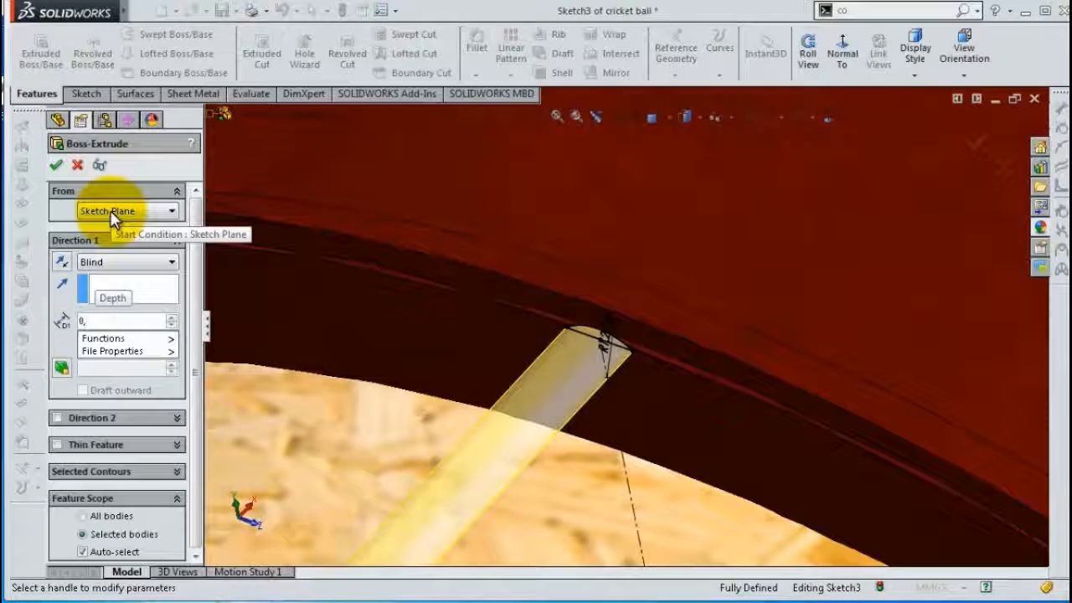
{"action": "type", "text": "54"}
{"action": "key", "text": "Return"}
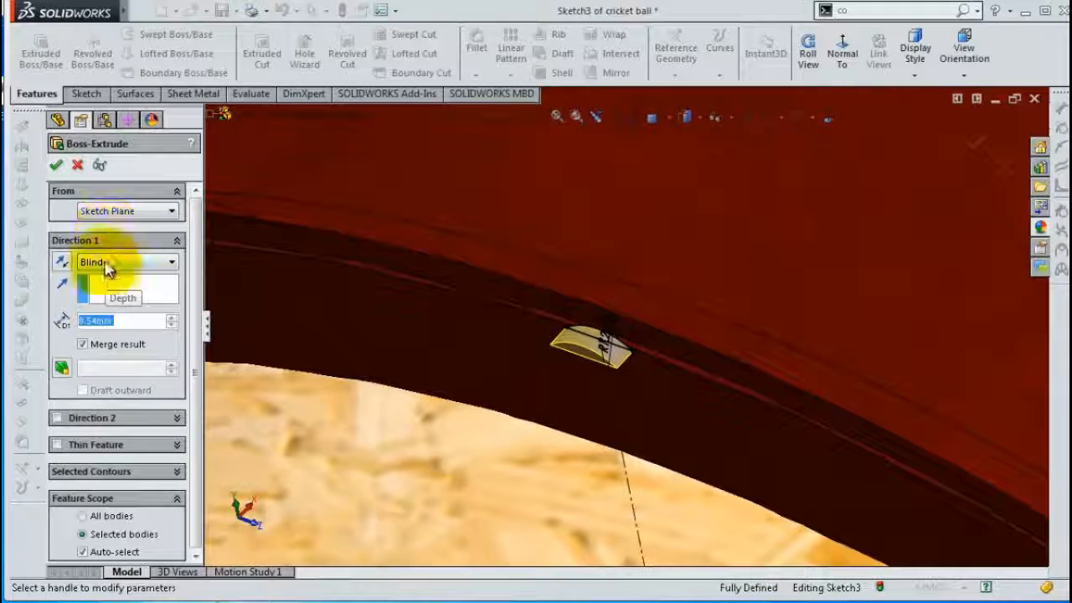
{"action": "left_click", "coordinate": [60, 263]}
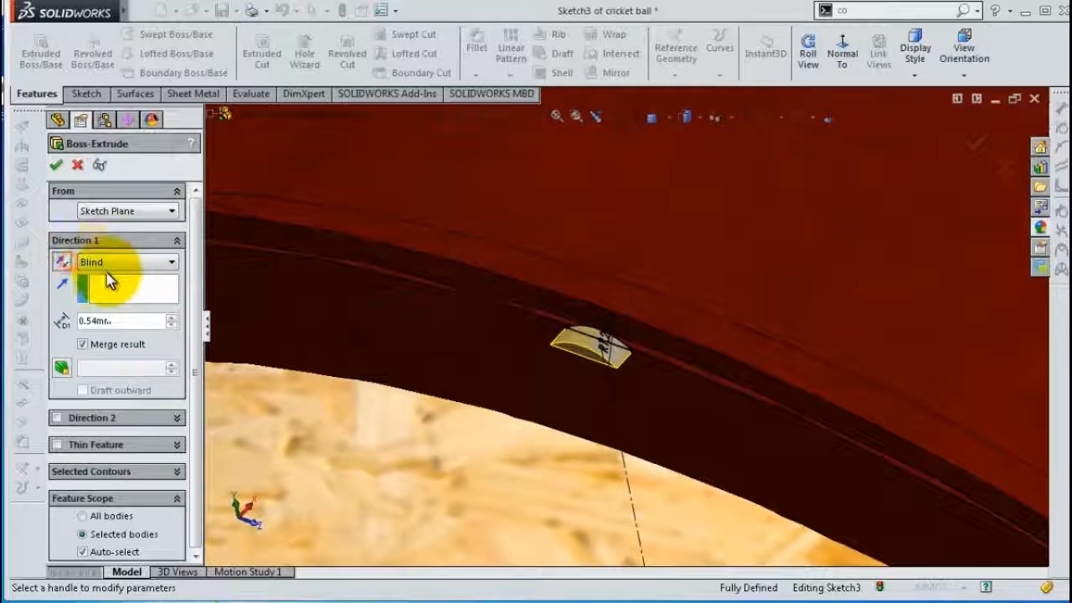
- Start the extrusion at a reversed 2 mm offset from the sketch plane and create it as a separate body without merging
{"action": "left_click", "coordinate": [120, 210]}
{"action": "left_click", "coordinate": [119, 211]}
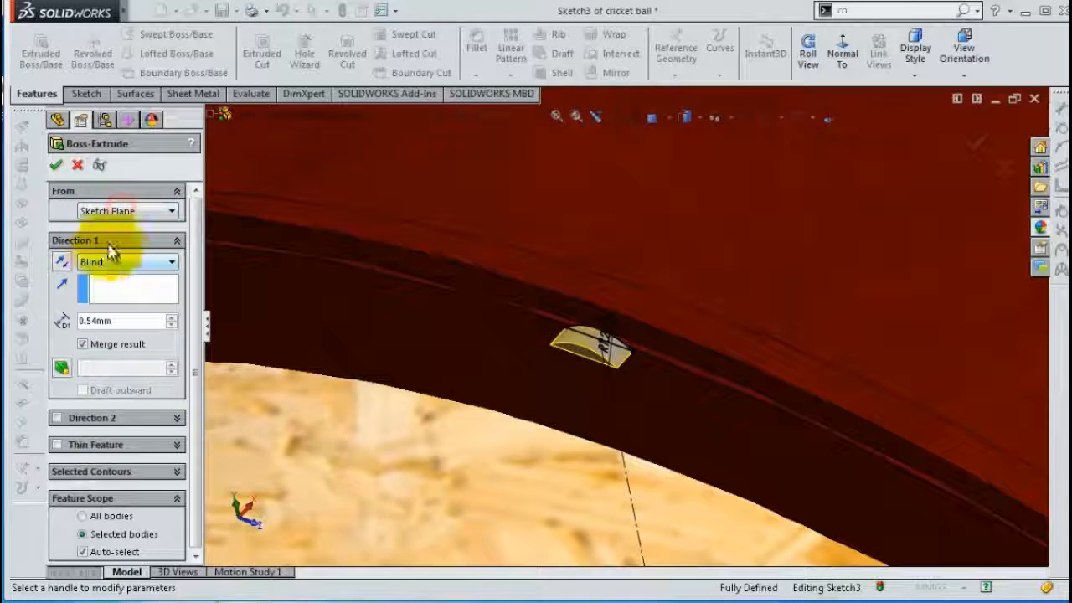
{"action": "left_click", "coordinate": [120, 211]}
{"action": "left_click", "coordinate": [130, 255]}
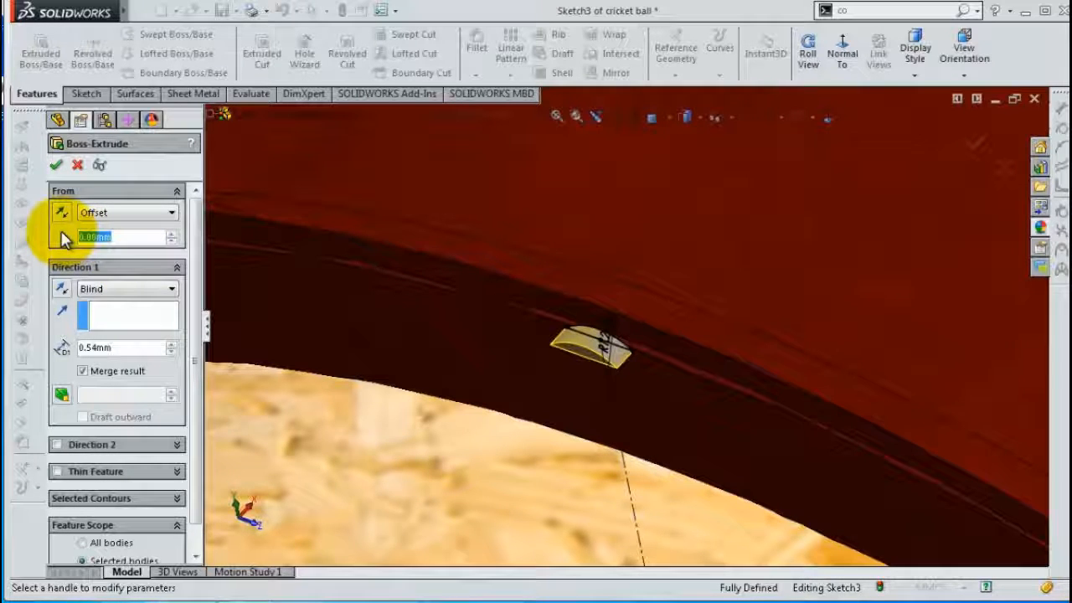
{"action": "key", "text": "Return"}
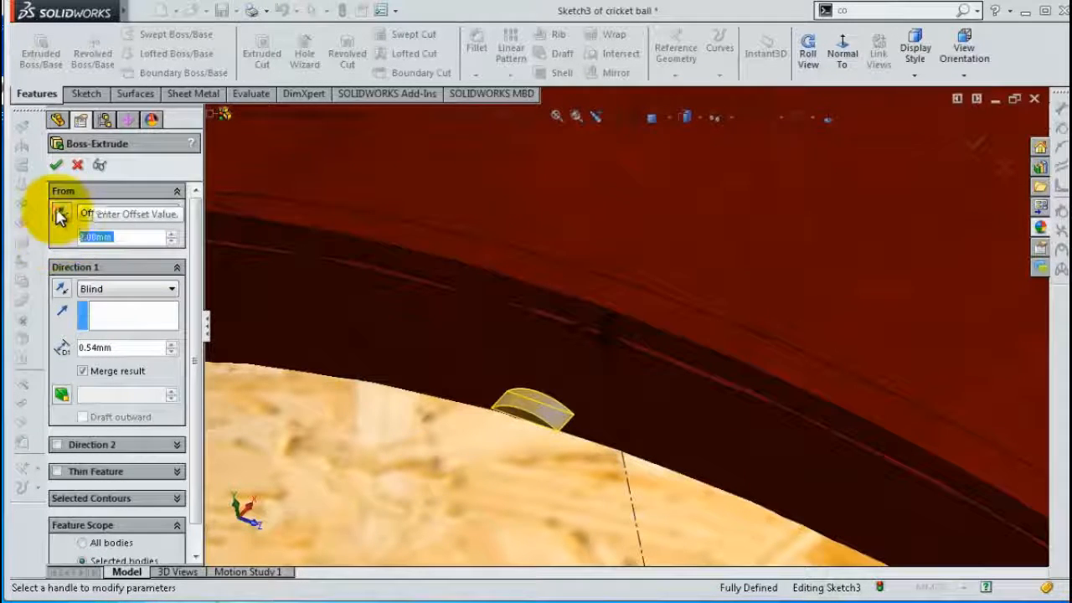
{"action": "left_click", "coordinate": [61, 216]}
{"action": "middle_click_drag", "start_coordinate": [347, 280], "coordinate": [411, 289]}
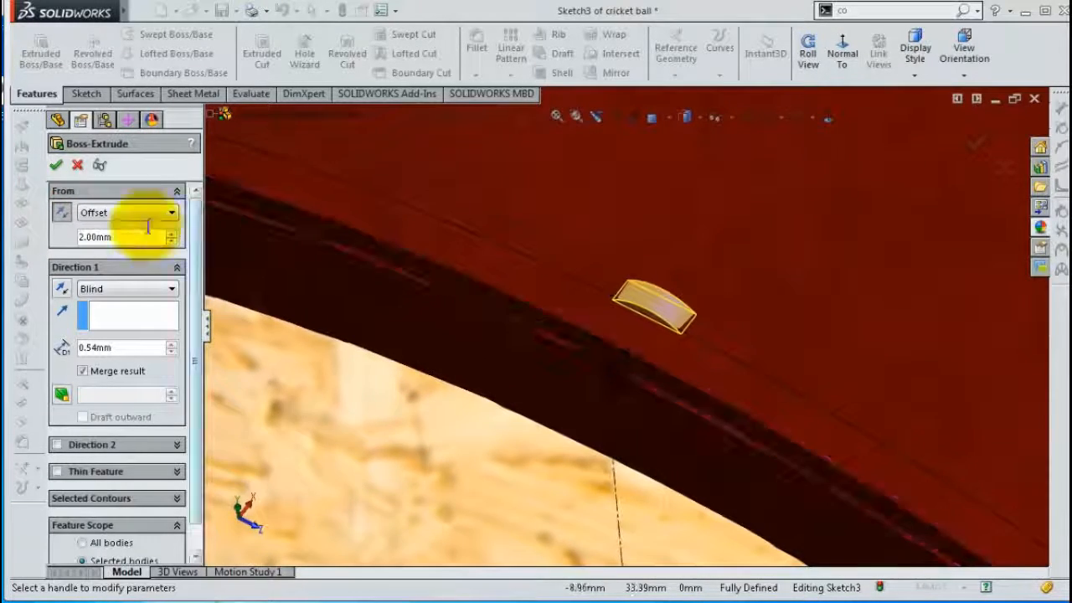
{"action": "left_click", "coordinate": [83, 372]}
{"action": "left_click", "coordinate": [57, 166]}
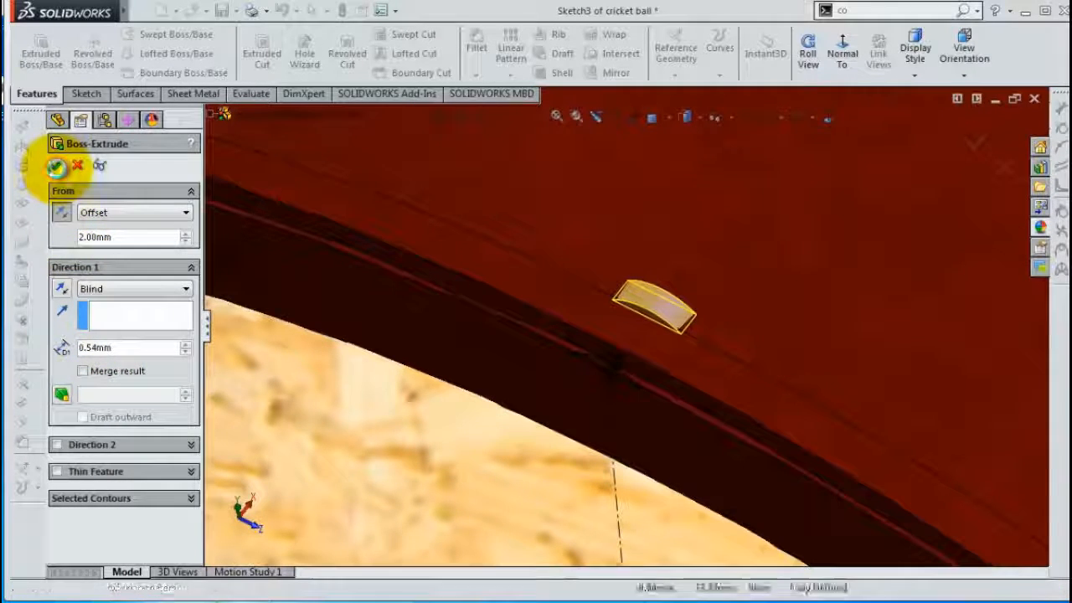
- Start a new sketch on the flat ring face of the leather half shell and view it face-on
{"action": "middle_click_drag", "start_coordinate": [339, 289], "coordinate": [597, 383]}
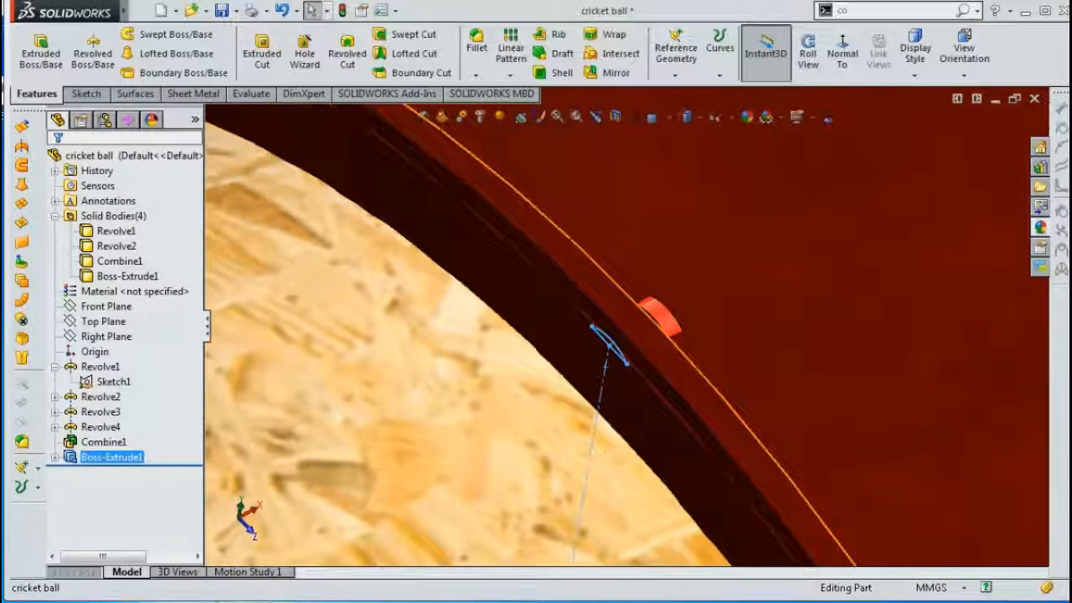
{"action": "left_click", "coordinate": [666, 452]}
{"action": "left_click", "coordinate": [714, 404]}
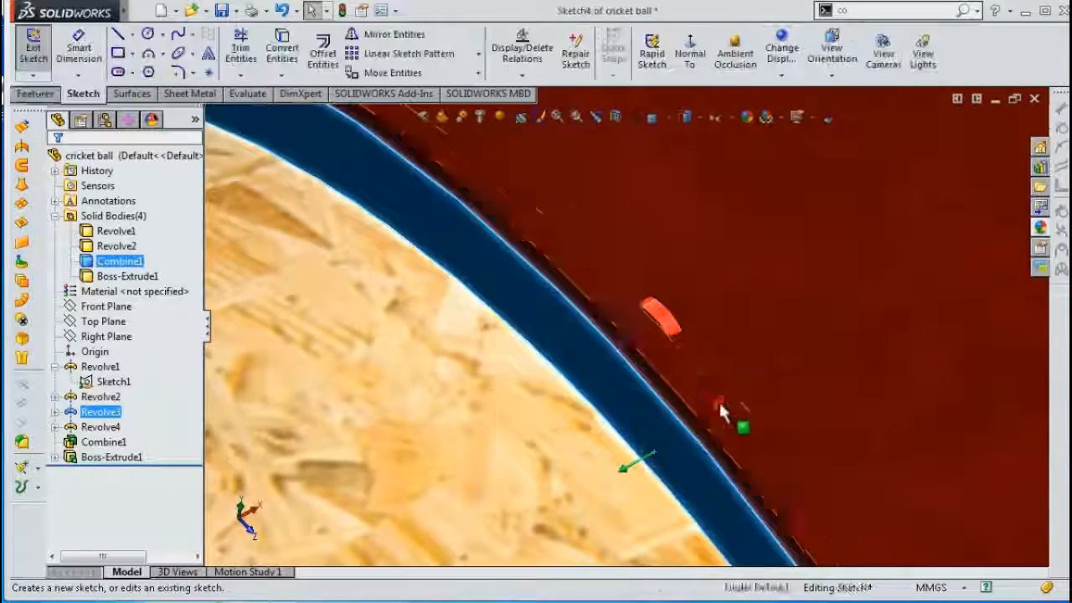
{"action": "left_click", "coordinate": [690, 52]}
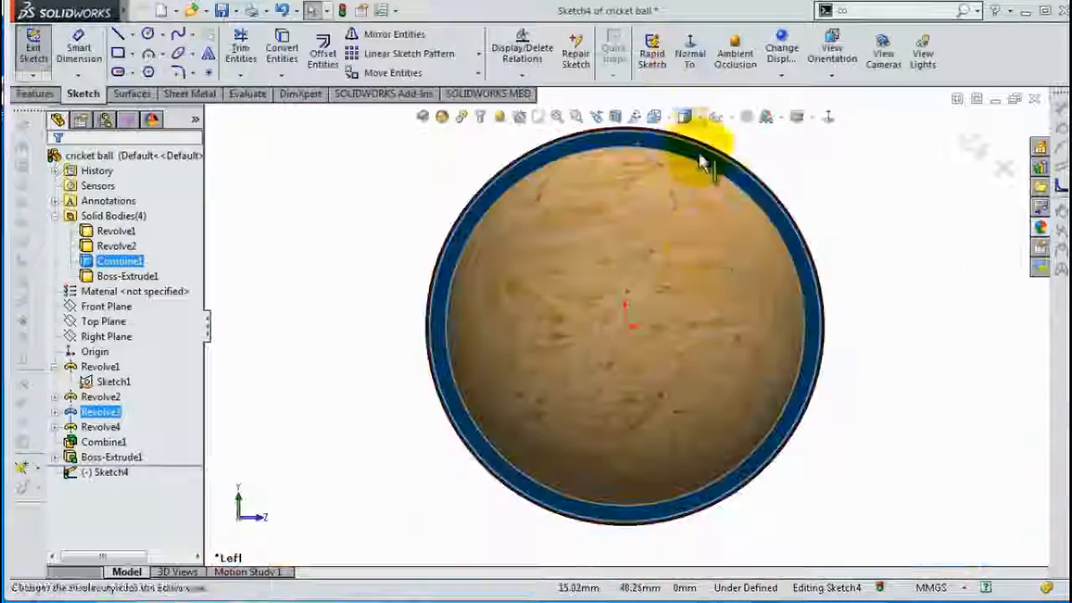
- Draw a vertical centerline about 34.8 mm long from the origin up into the ring face
{"action": "left_click", "coordinate": [131, 33]}
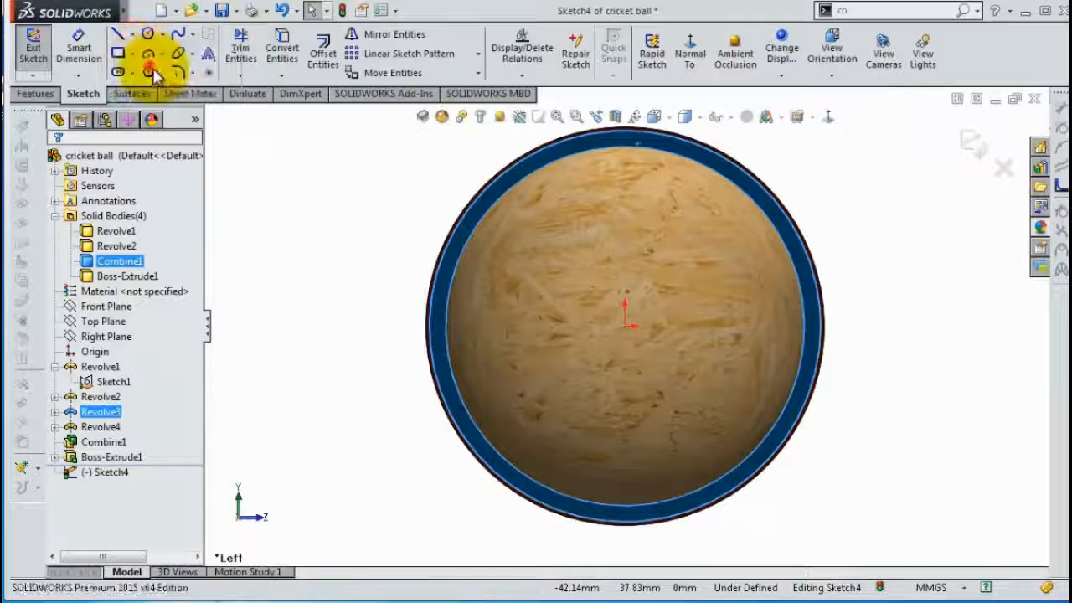
{"action": "left_click", "coordinate": [148, 67]}
{"action": "left_click", "coordinate": [626, 325]}
{"action": "scroll", "coordinate": [639, 134], "scroll_direction": "down", "scroll_amount": 4}
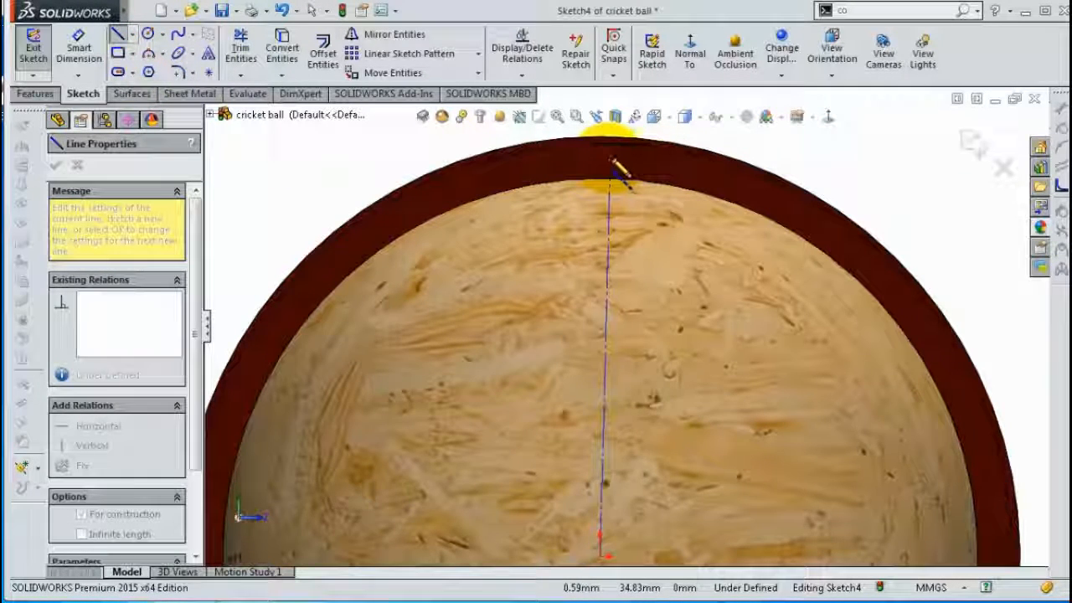
{"action": "double_click", "coordinate": [601, 158]}
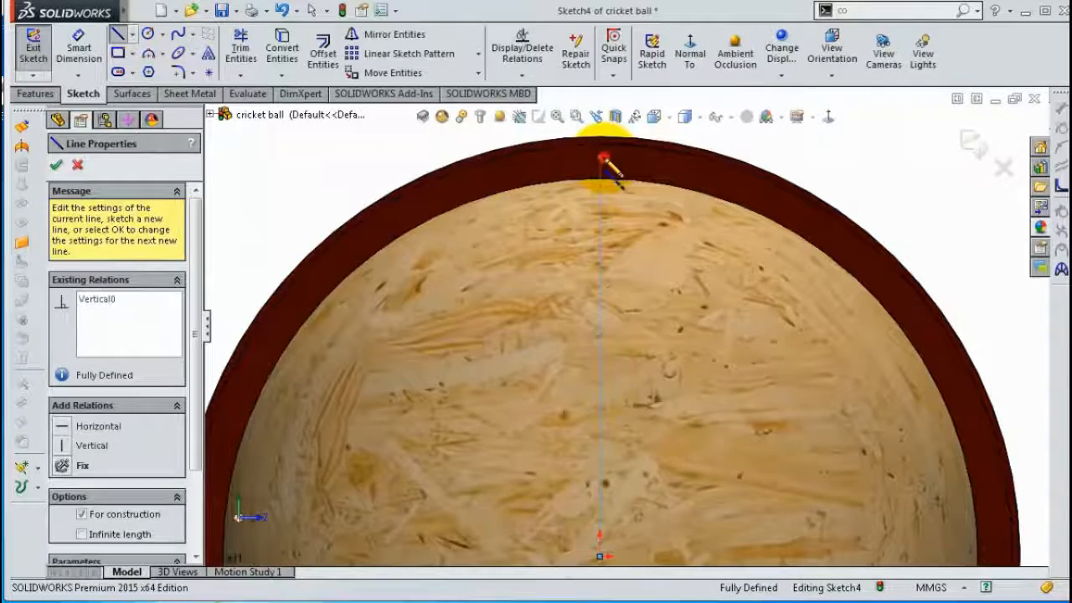
- Dimension the vertical centerline and set its length to 35.6 mm
{"action": "key", "text": "s"}
{"action": "left_click", "coordinate": [649, 181]}
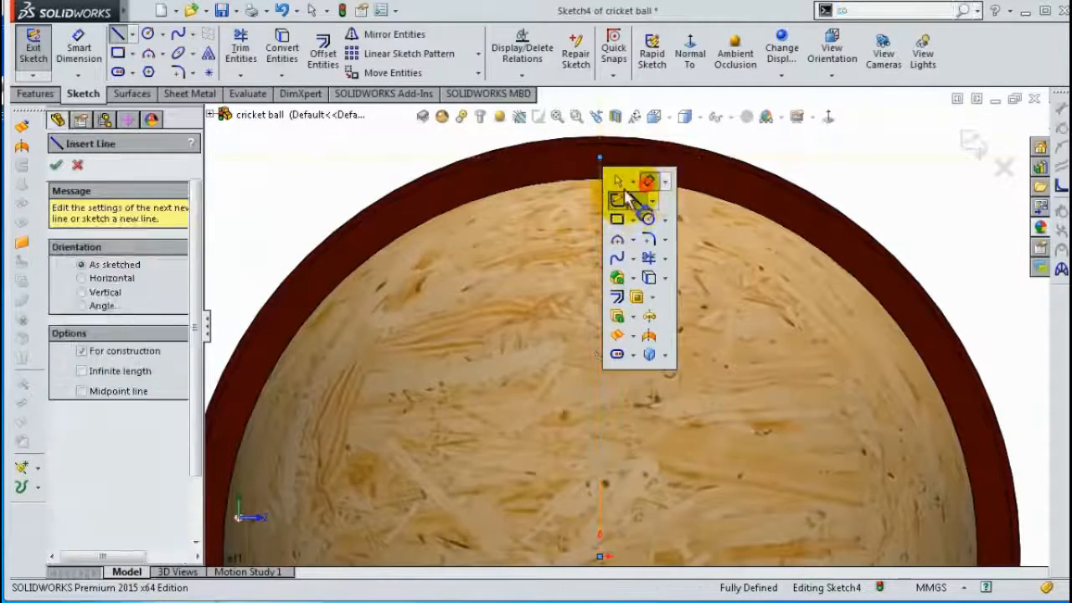
{"action": "left_click", "coordinate": [602, 187]}
{"action": "left_click", "coordinate": [369, 167]}
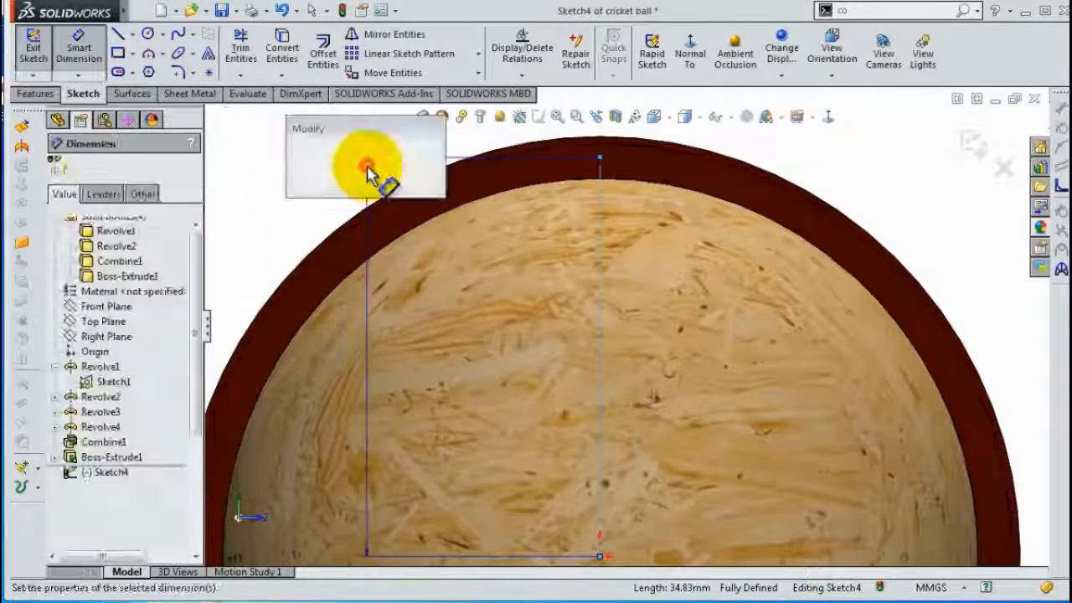
{"action": "type", "text": "3"}
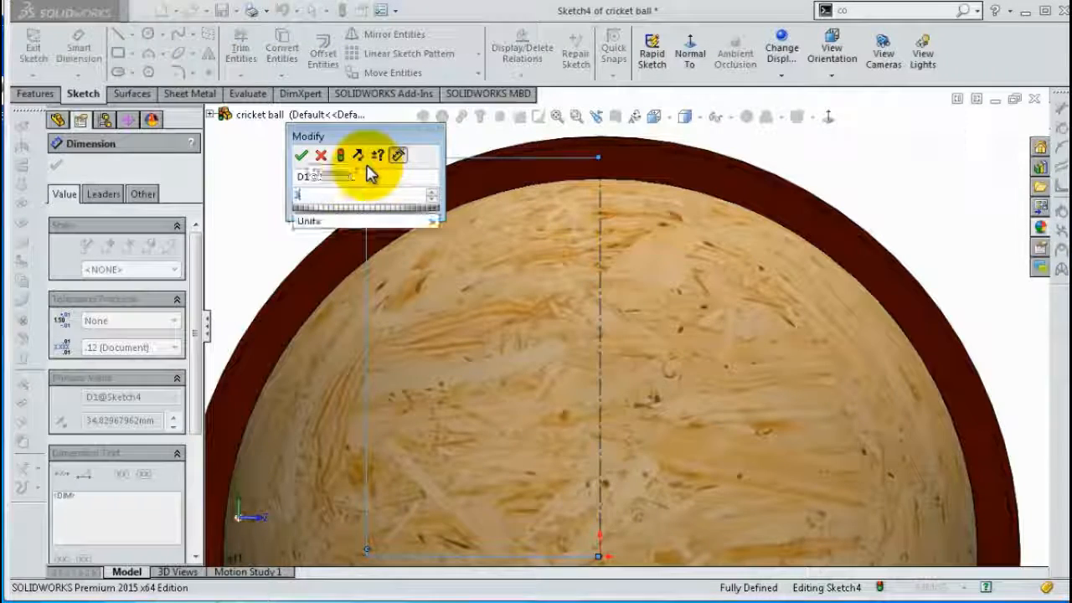
{"action": "type", "text": "5."}
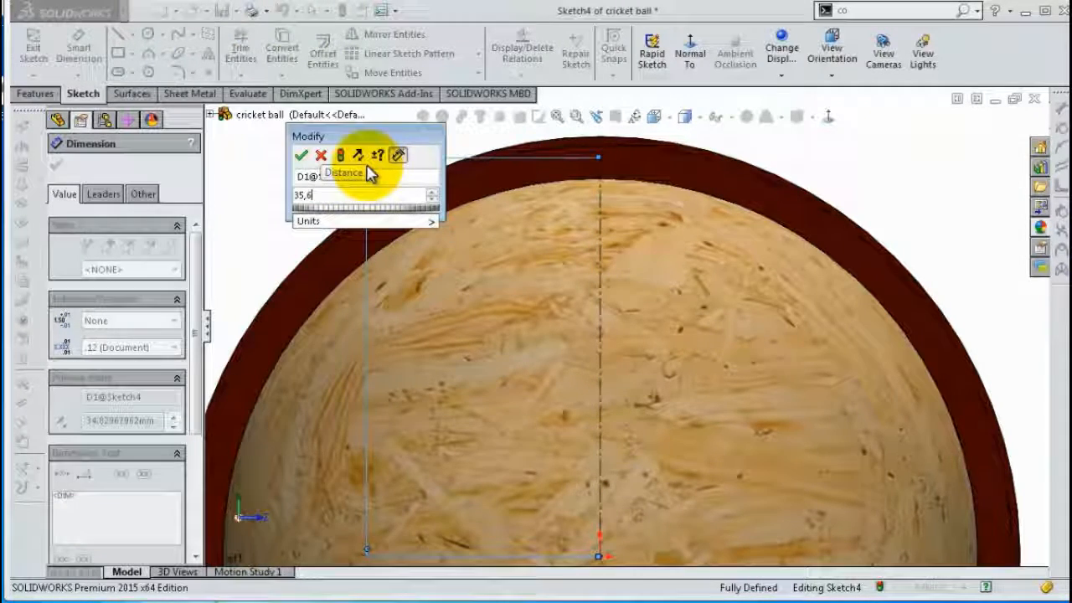
{"action": "type", "text": "6"}
{"action": "key", "text": "Return"}
{"action": "left_click", "coordinate": [309, 164]}
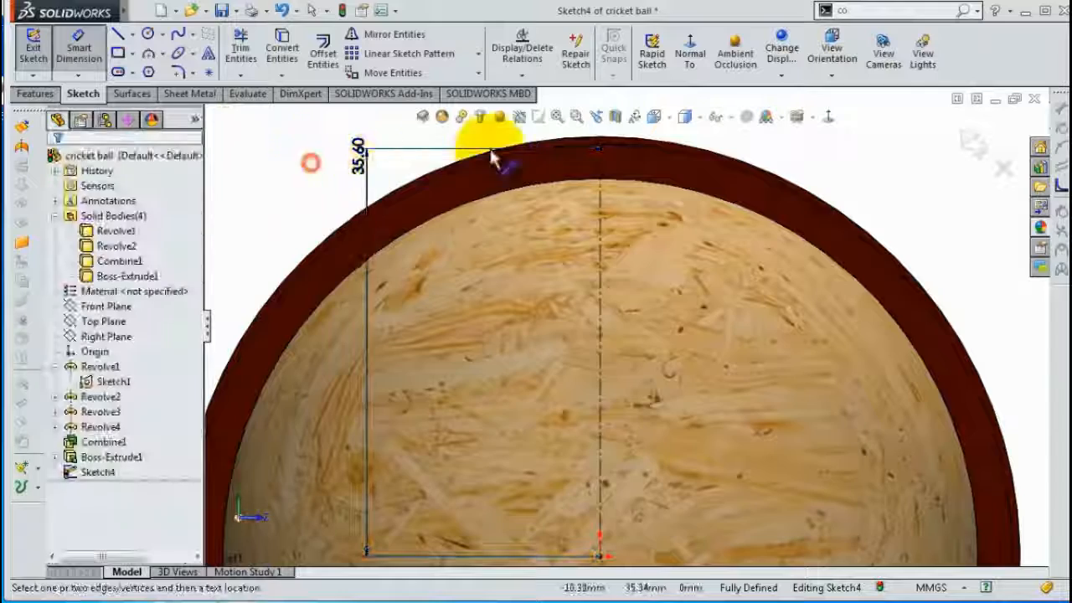
- Switch the model to an unshaded line display around the centerline's upper endpoint
{"action": "scroll", "coordinate": [503, 158], "scroll_direction": "down", "scroll_amount": 9}
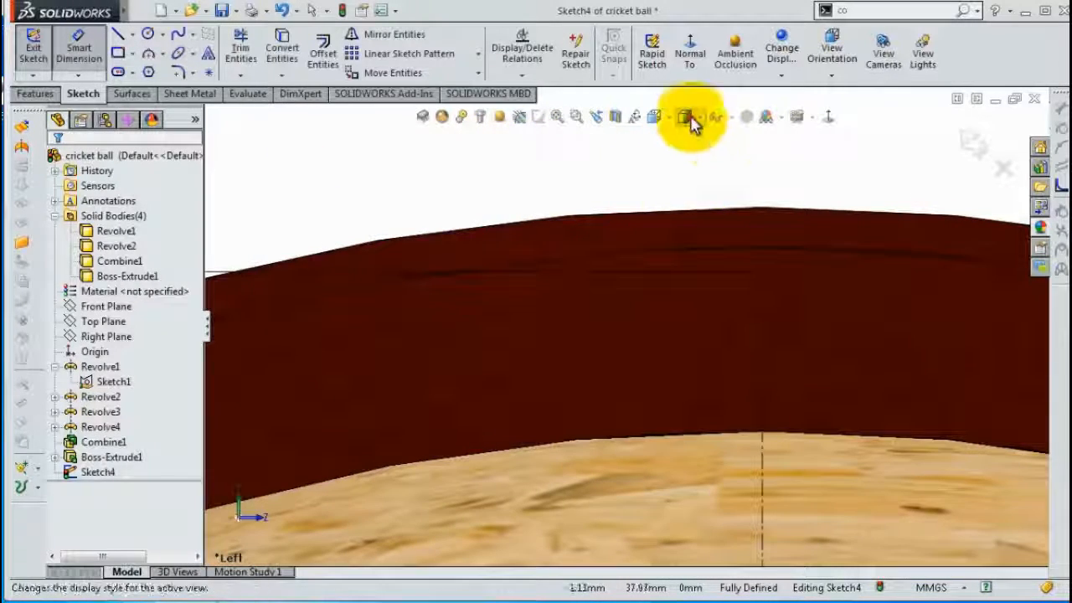
{"action": "left_click", "coordinate": [686, 117]}
{"action": "left_click", "coordinate": [688, 180]}
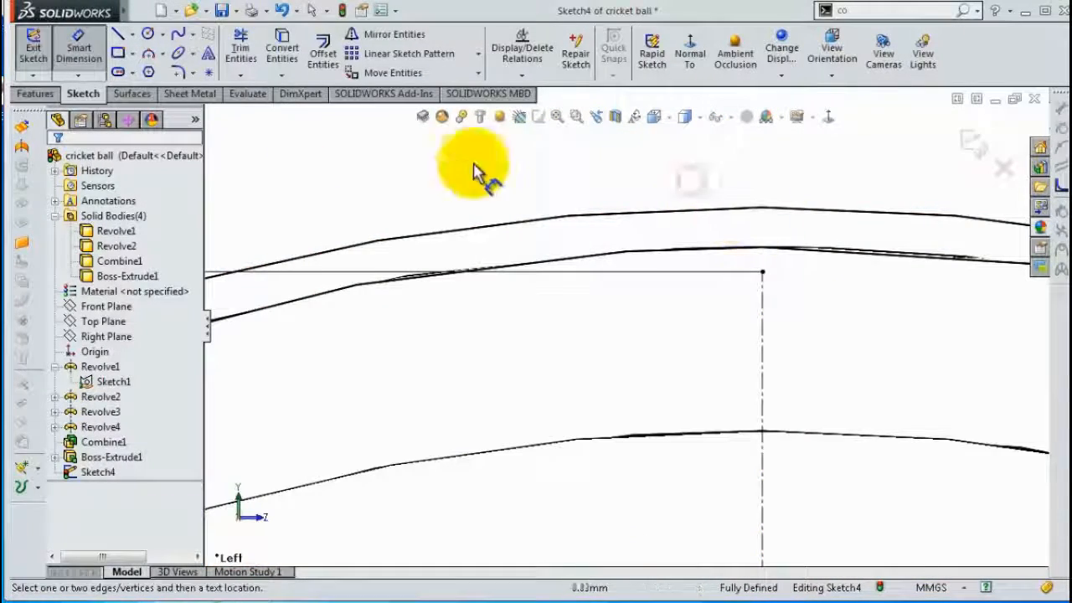
- Draw a horizontal line about 2.73 mm long across the centerline's upper endpoint and make that endpoint its midpoint
{"action": "left_click", "coordinate": [122, 35]}
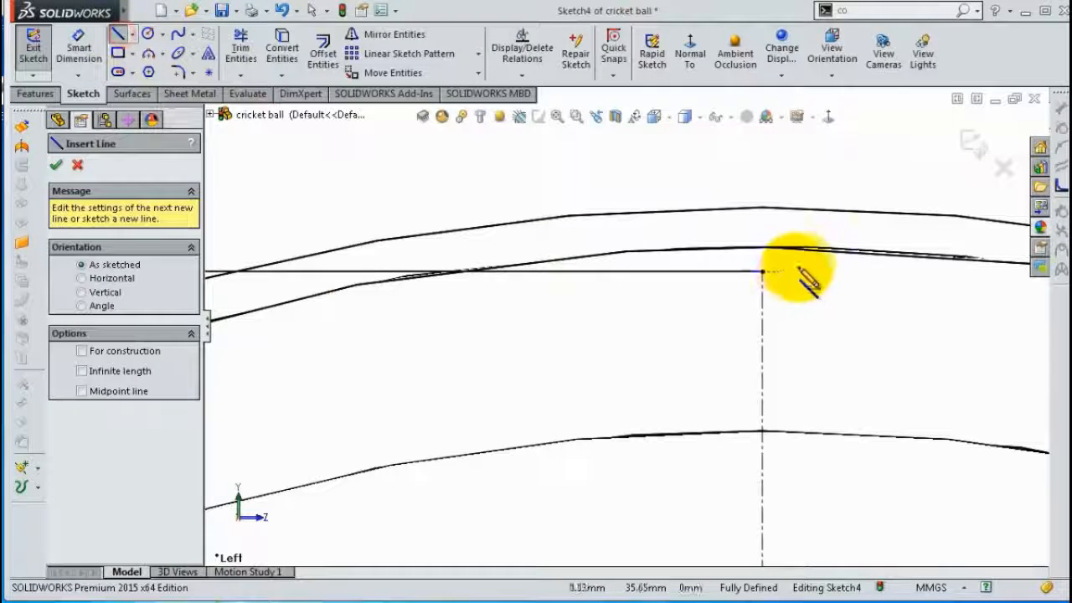
{"action": "left_click", "coordinate": [856, 272]}
{"action": "left_click", "coordinate": [690, 272]}
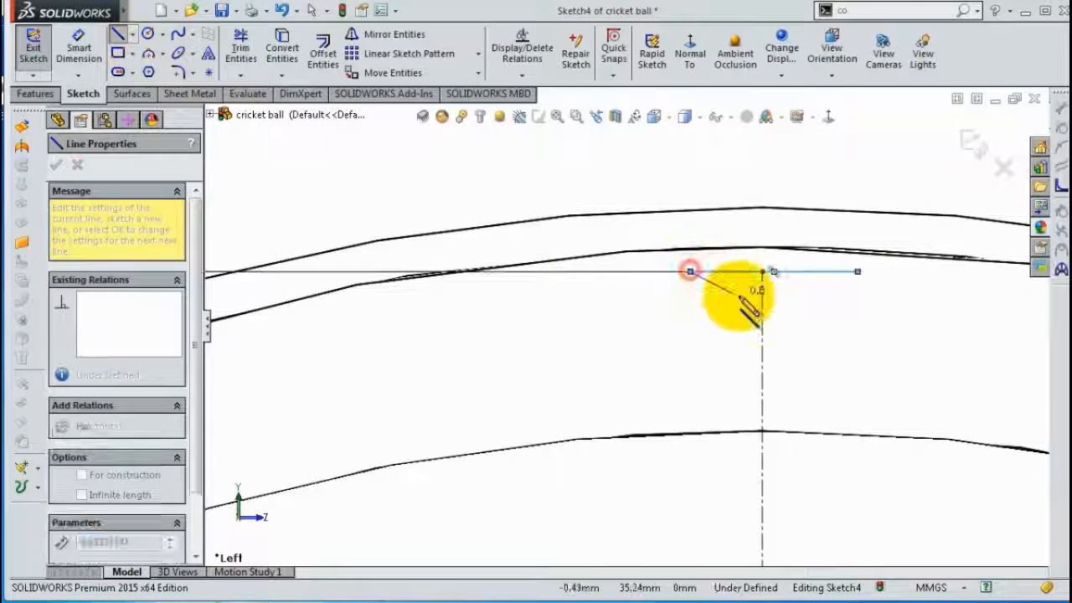
{"action": "key", "text": "Escape"}
{"action": "left_click", "coordinate": [792, 272]}
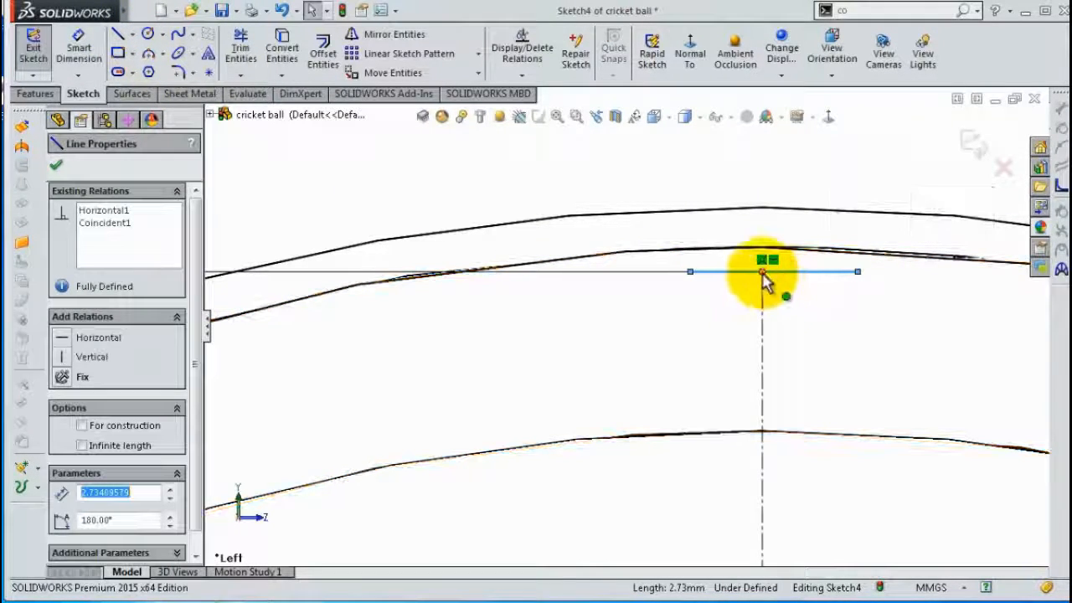
{"action": "left_click", "coordinate": [763, 271], "text": "ctrl"}
{"action": "left_click", "coordinate": [806, 204]}
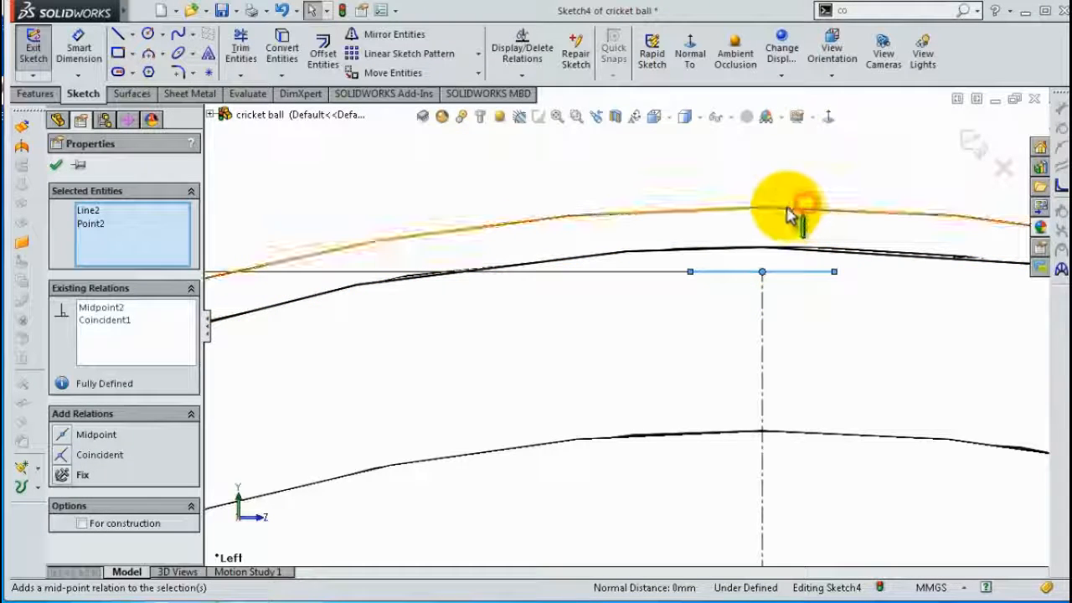
- Dimension the short horizontal line and set its length to 2.8 mm
{"action": "key", "text": "s"}
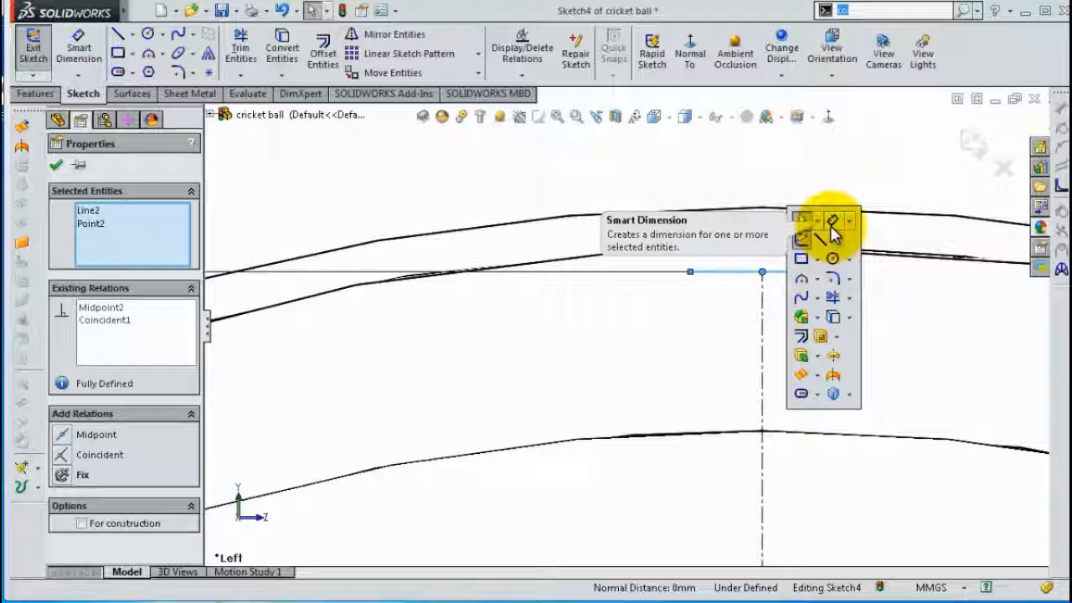
{"action": "left_click", "coordinate": [832, 223]}
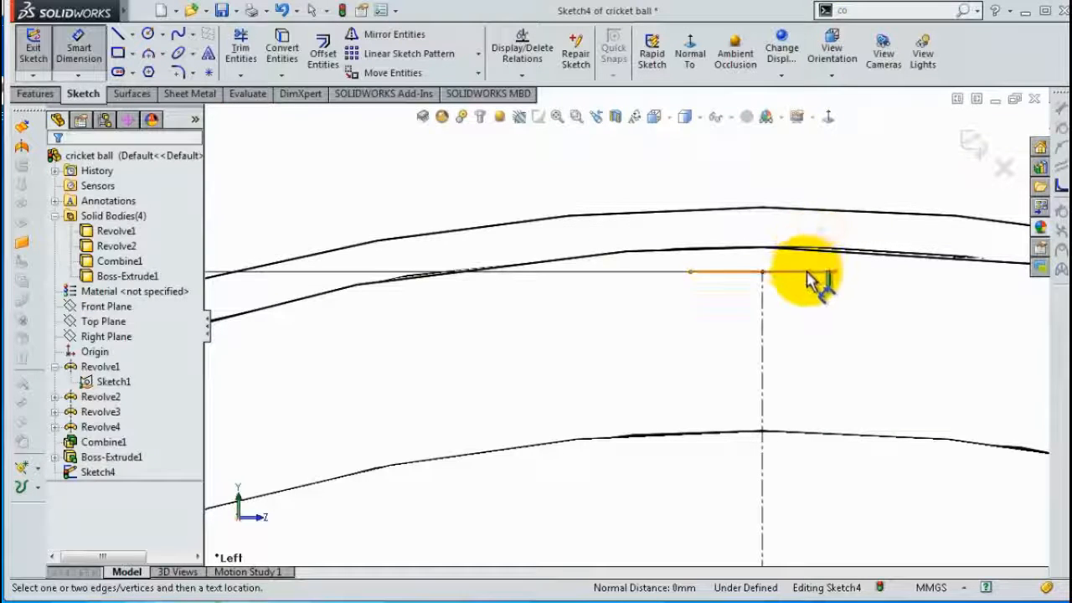
{"action": "left_click", "coordinate": [808, 271]}
{"action": "left_click", "coordinate": [751, 184]}
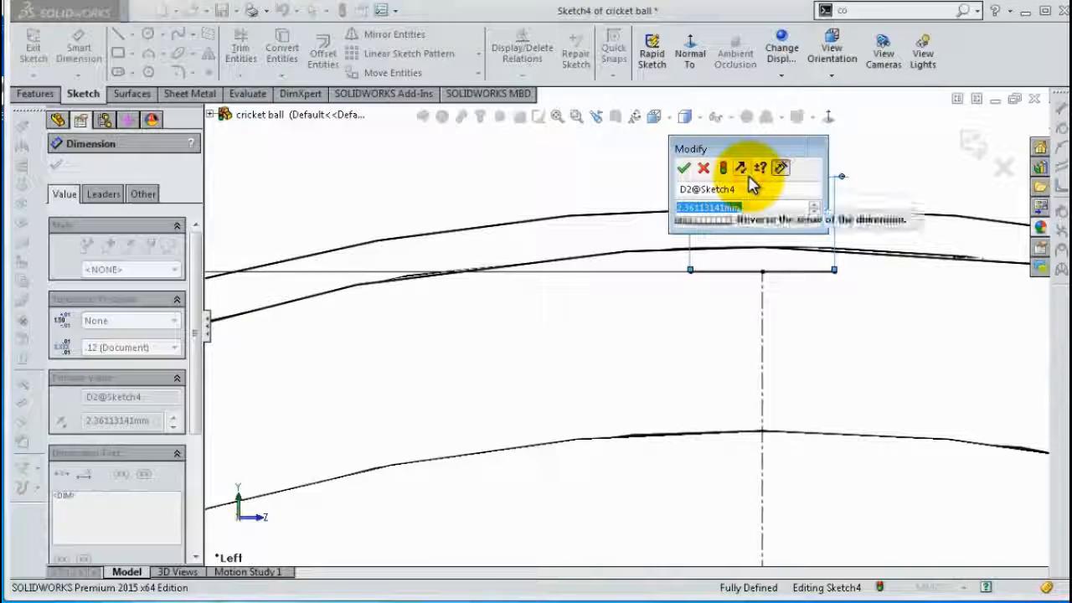
{"action": "type", "text": "2.8"}
{"action": "key", "text": "Return"}
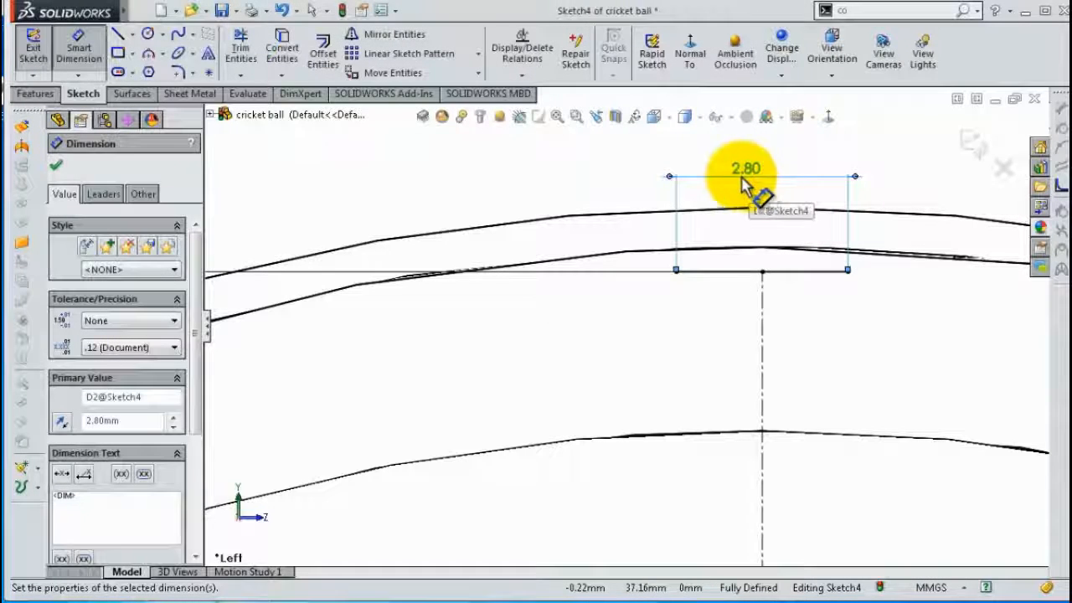
- Draw a three-point arc with a radius of about 1.6 mm bulging upward between the 2.8 mm line's endpoints
{"action": "left_click", "coordinate": [149, 53]}
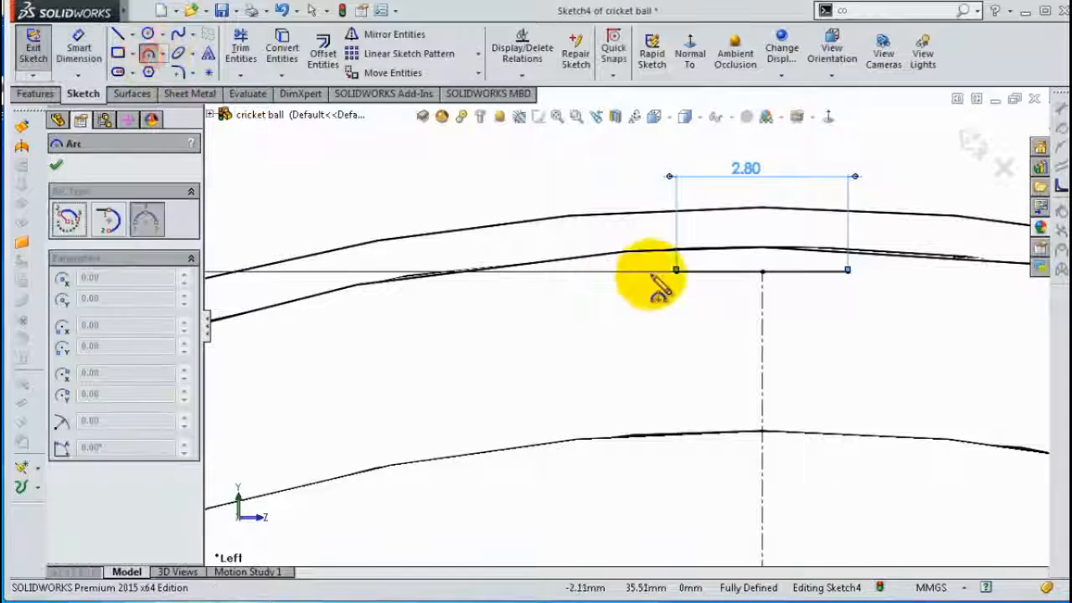
{"action": "left_click", "coordinate": [675, 273]}
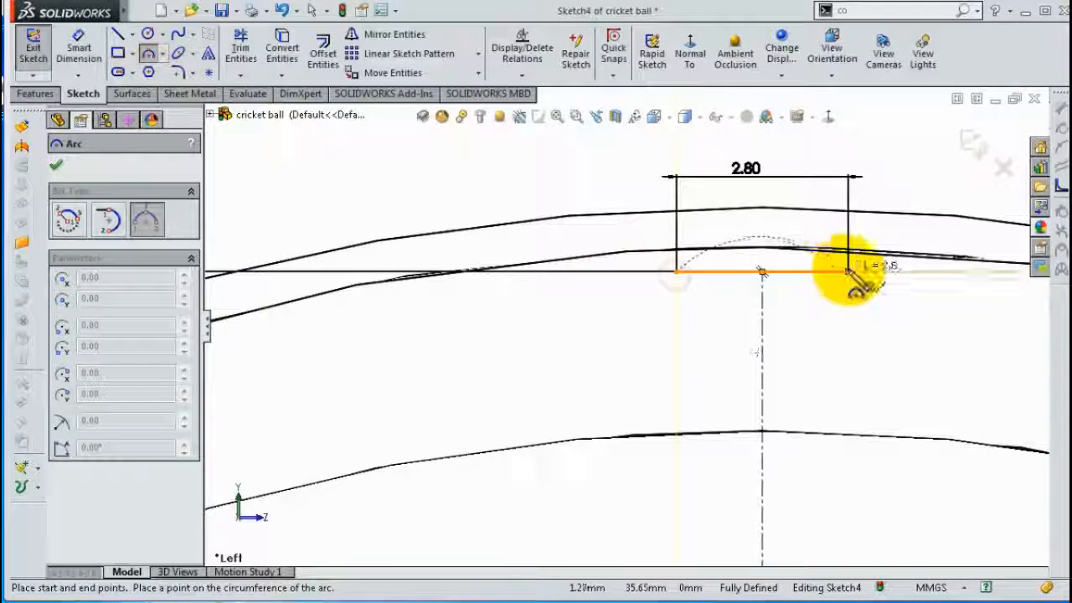
{"action": "left_click", "coordinate": [848, 271]}
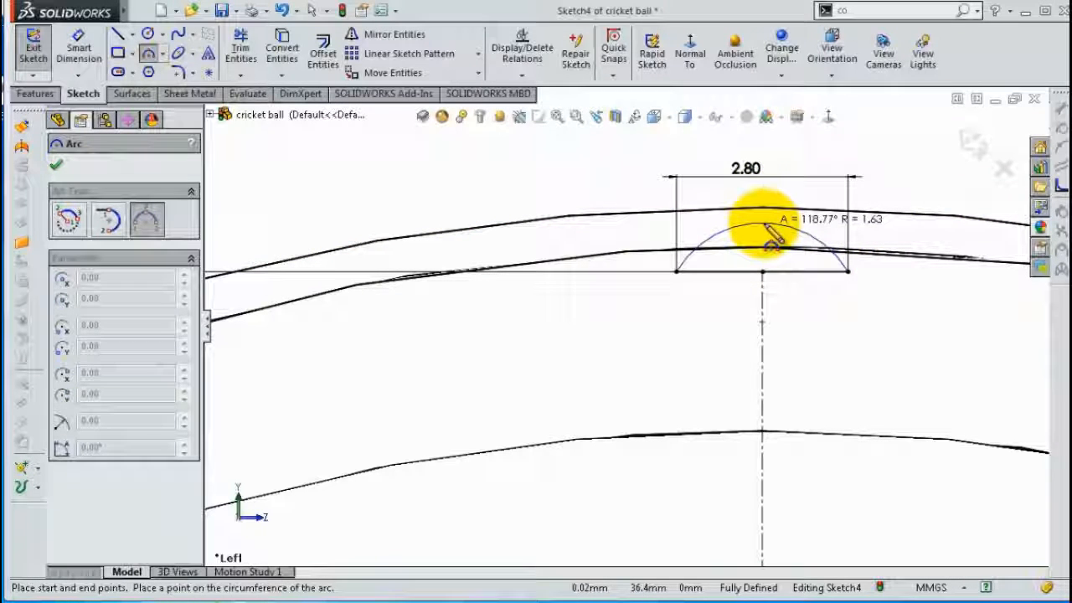
{"action": "left_click", "coordinate": [763, 231]}
- Dimension the arc, set its radius to 1.65 mm, and close the sketch
{"action": "right_click", "coordinate": [771, 227]}
{"action": "left_click", "coordinate": [783, 235]}
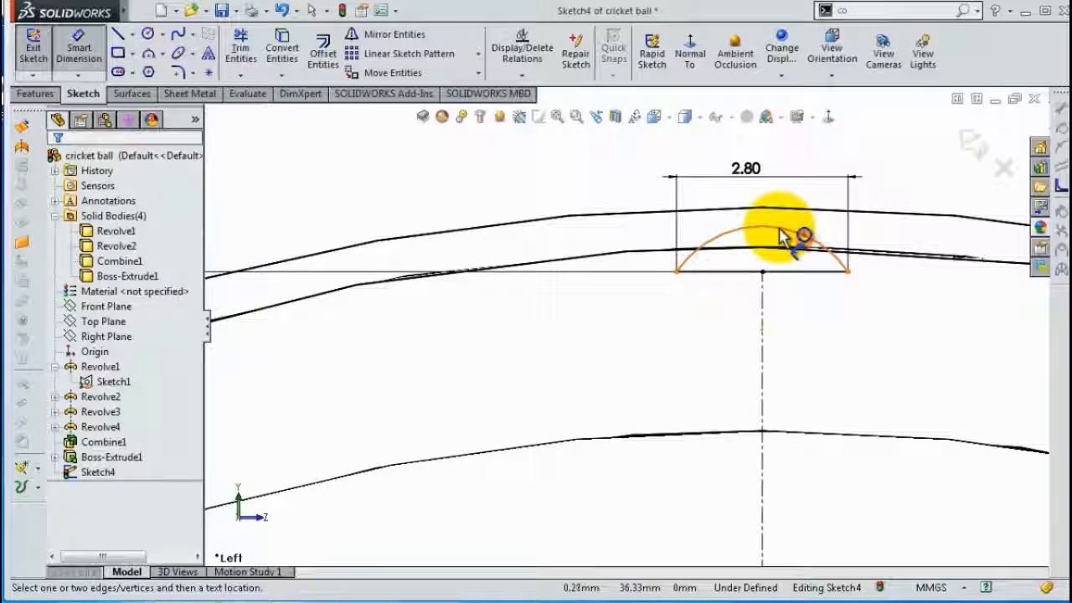
{"action": "left_click", "coordinate": [781, 237]}
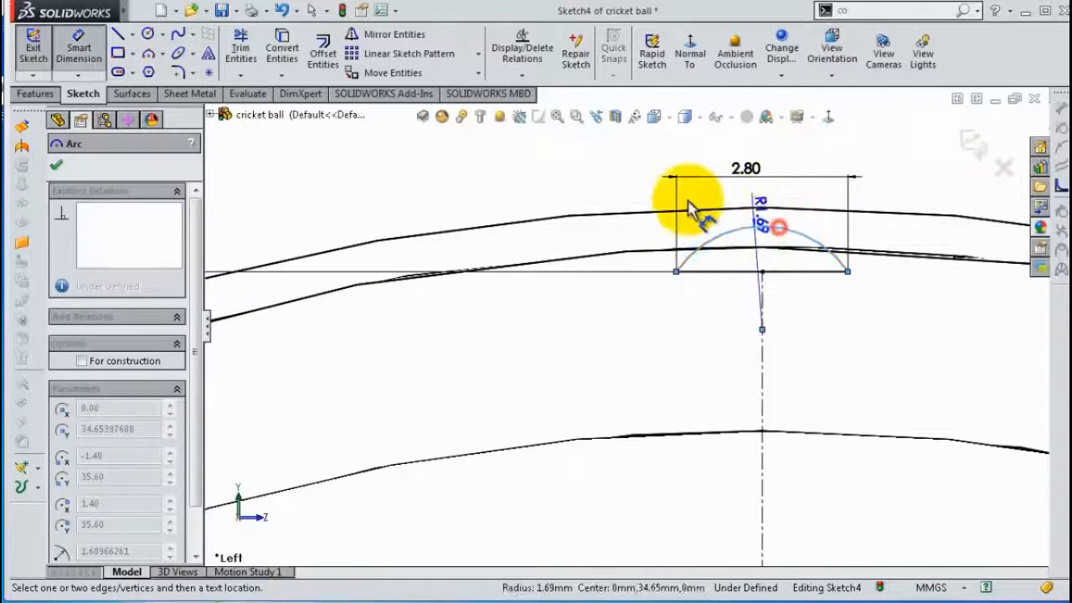
{"action": "left_click", "coordinate": [587, 174]}
{"action": "type", "text": "1."}
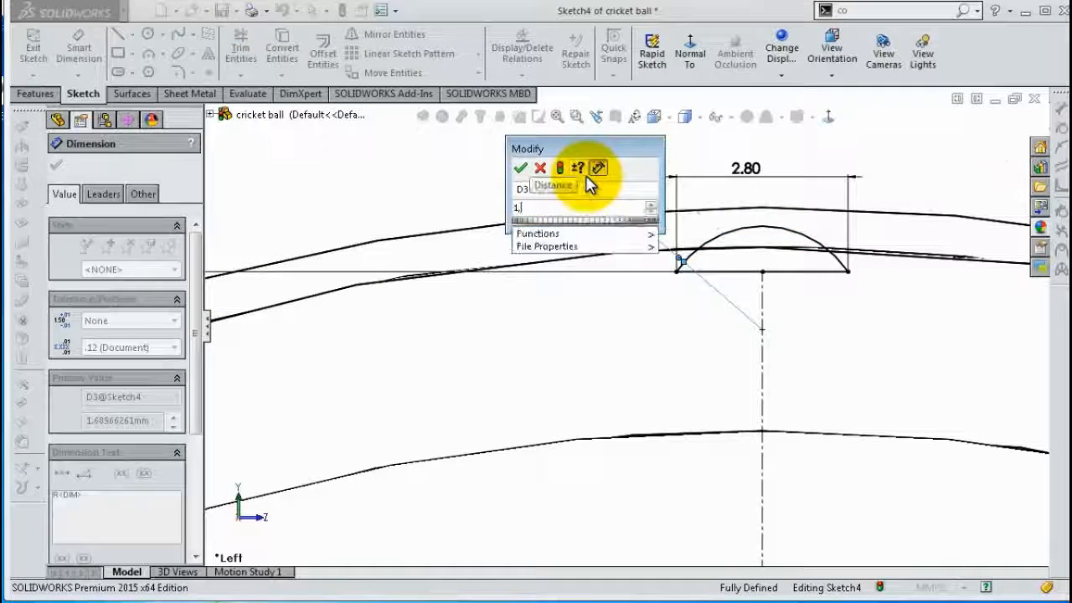
{"action": "type", "text": "65"}
{"action": "key", "text": "Return"}
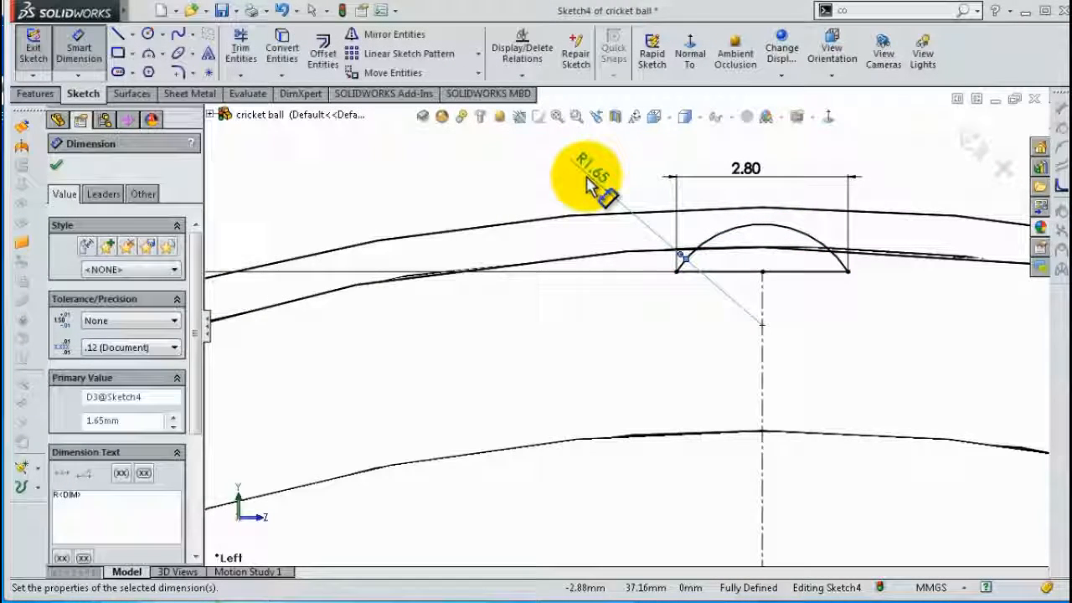
{"action": "scroll", "coordinate": [661, 242], "scroll_direction": "up", "scroll_amount": 2}
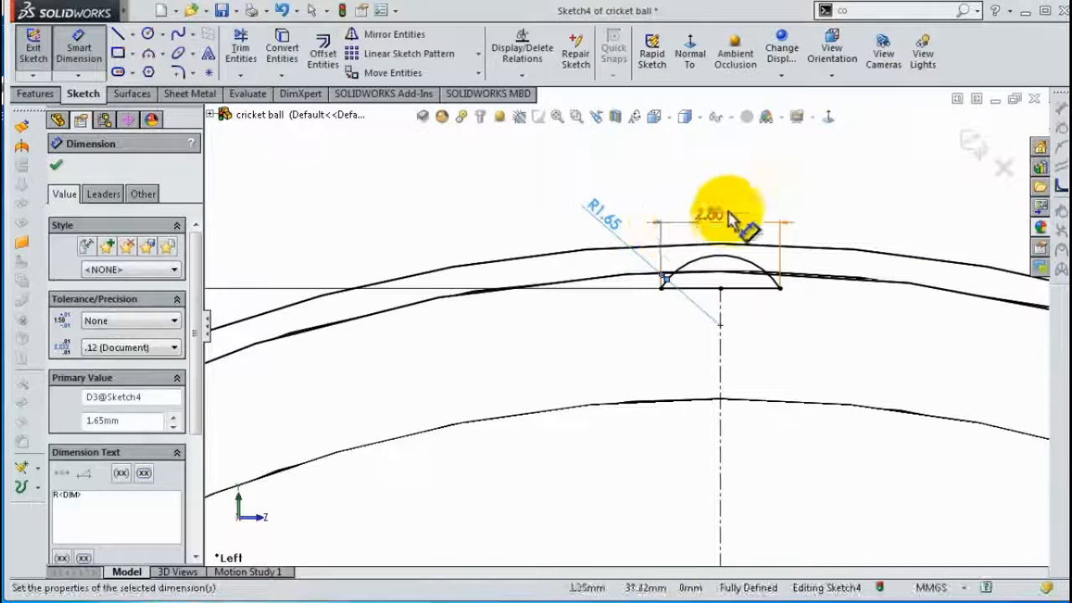
{"action": "left_click", "coordinate": [976, 153]}
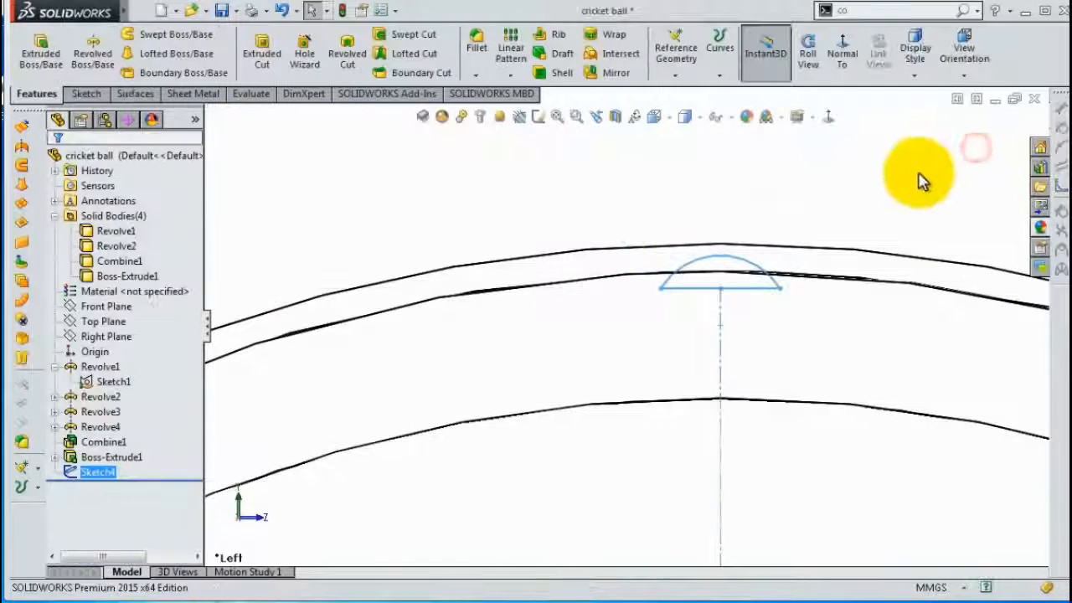
- Reopen the 2.8 mm arc profile sketch for editing and switch the model back to a shaded display
{"action": "mouse_move", "coordinate": [921, 179]}
{"action": "middle_mouse_down"}
{"action": "mouse_move", "coordinate": [874, 187]}
{"action": "mouse_move", "coordinate": [838, 220]}
{"action": "mouse_move", "coordinate": [849, 240]}
{"action": "mouse_move", "coordinate": [830, 221]}
{"action": "mouse_move", "coordinate": [821, 226]}
{"action": "middle_mouse_up"}
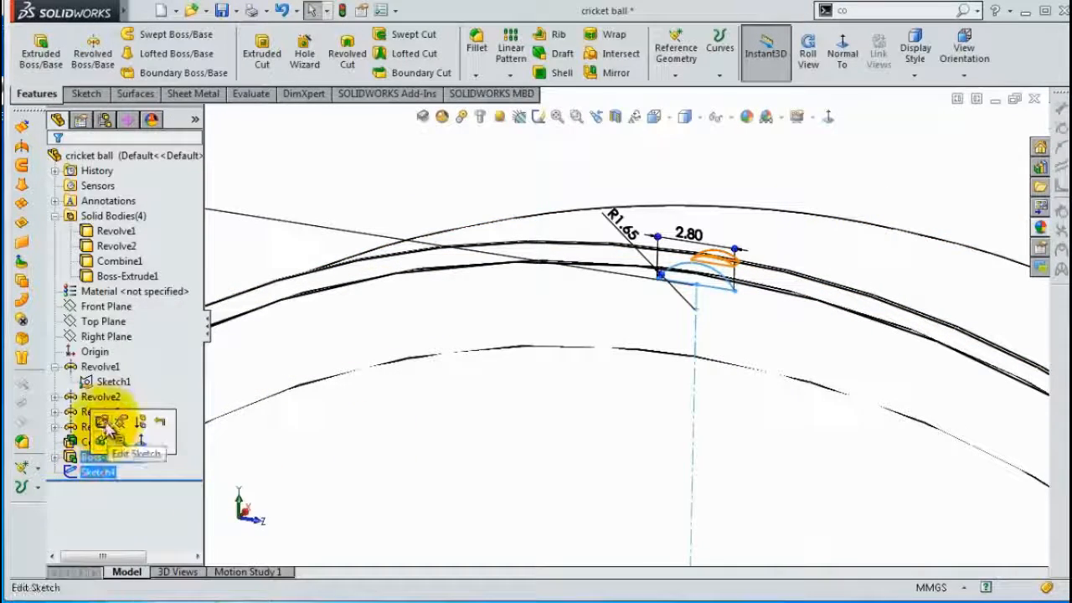
{"action": "left_click", "coordinate": [101, 429]}
{"action": "left_click", "coordinate": [685, 116]}
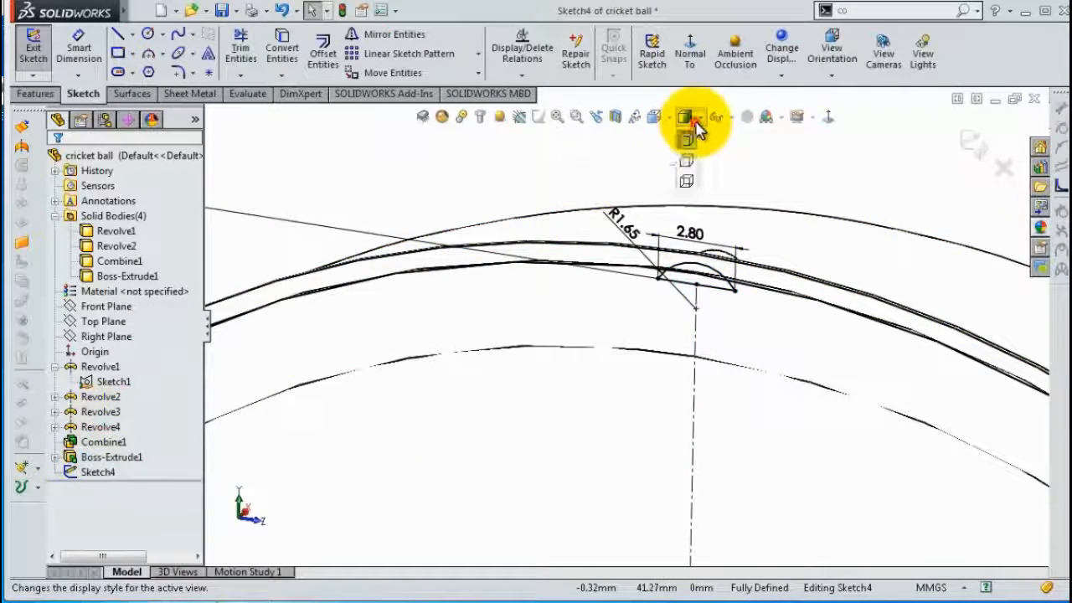
{"action": "left_click", "coordinate": [685, 134]}
{"action": "middle_click_drag", "start_coordinate": [731, 195], "coordinate": [754, 252]}
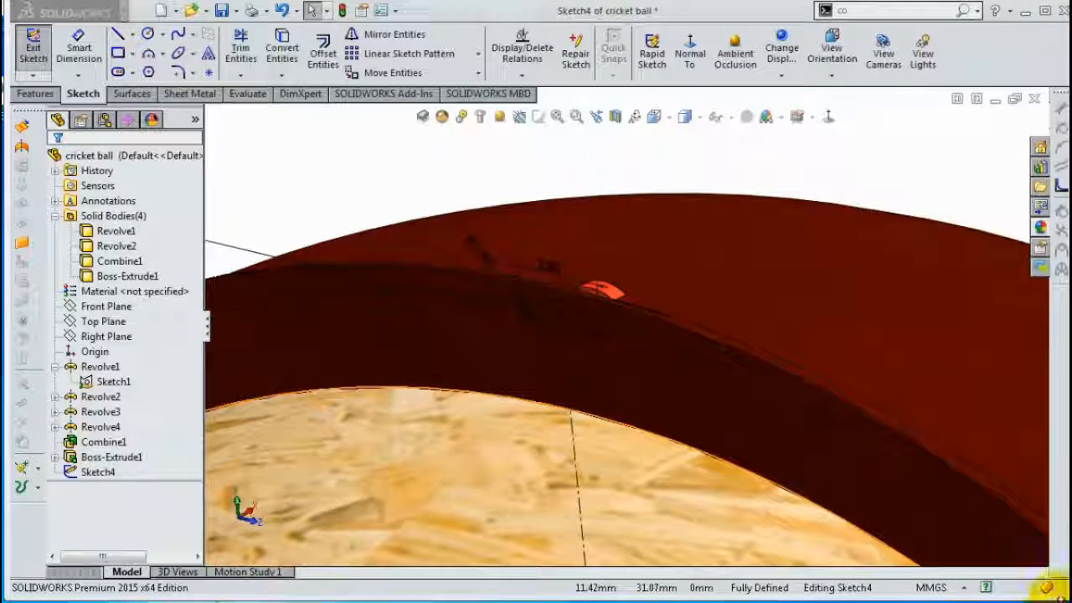
- Begin a blind boss extrusion of the arc profile with a depth of 0.75 mm
{"action": "left_click", "coordinate": [35, 93]}
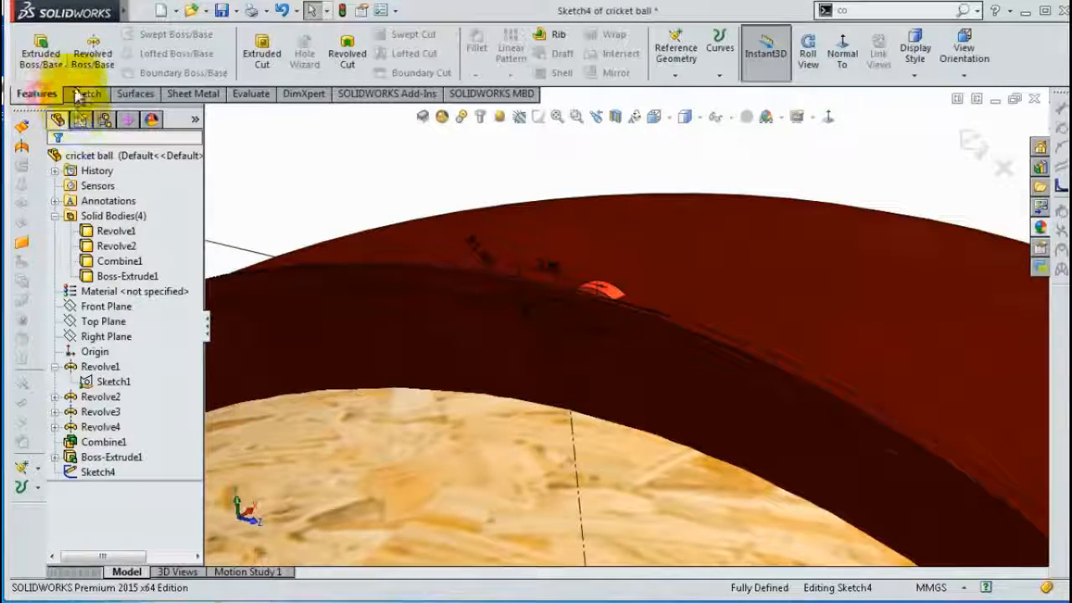
{"action": "left_click", "coordinate": [42, 55]}
{"action": "type", "text": "0,7"}
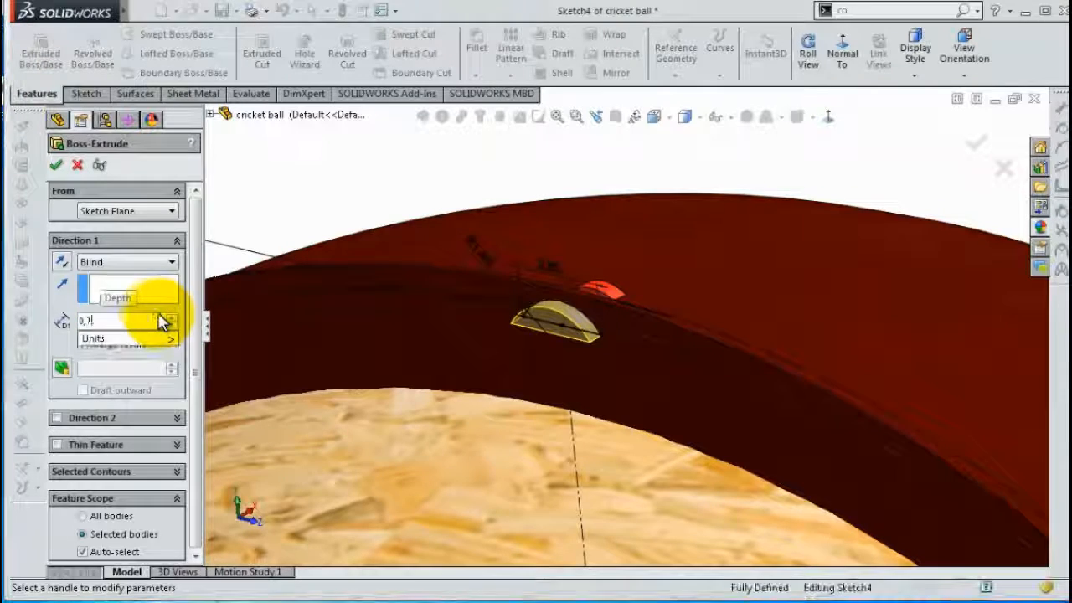
{"action": "type", "text": "5"}
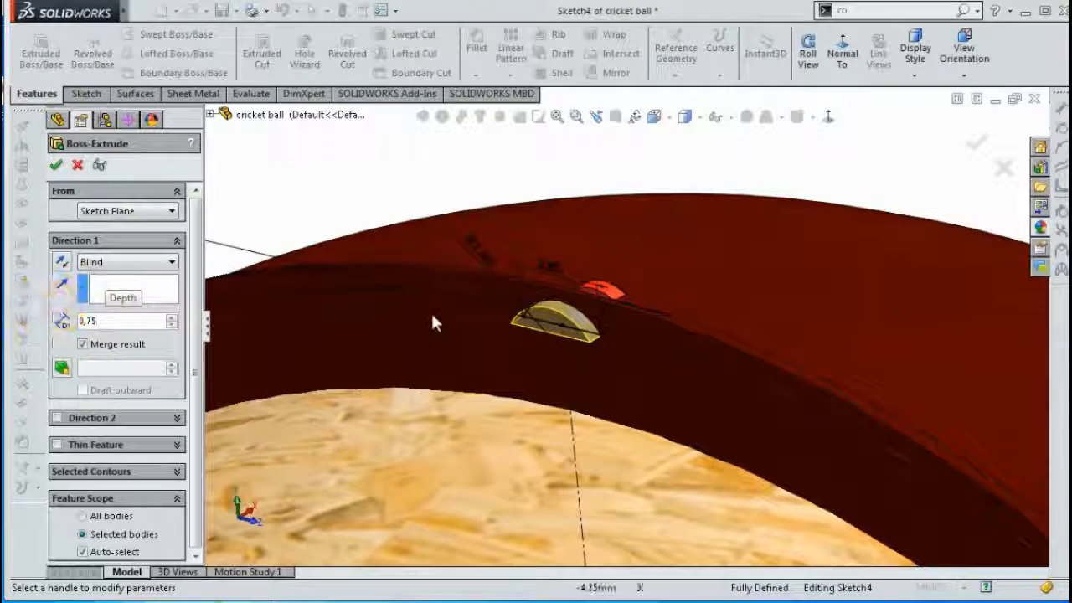
{"action": "middle_click_drag", "start_coordinate": [432, 316], "coordinate": [415, 379]}
- Start the extrusion at a reversed 4 mm offset from the sketch plane and create it as a separate, unmerged body
{"action": "left_click", "coordinate": [118, 211]}
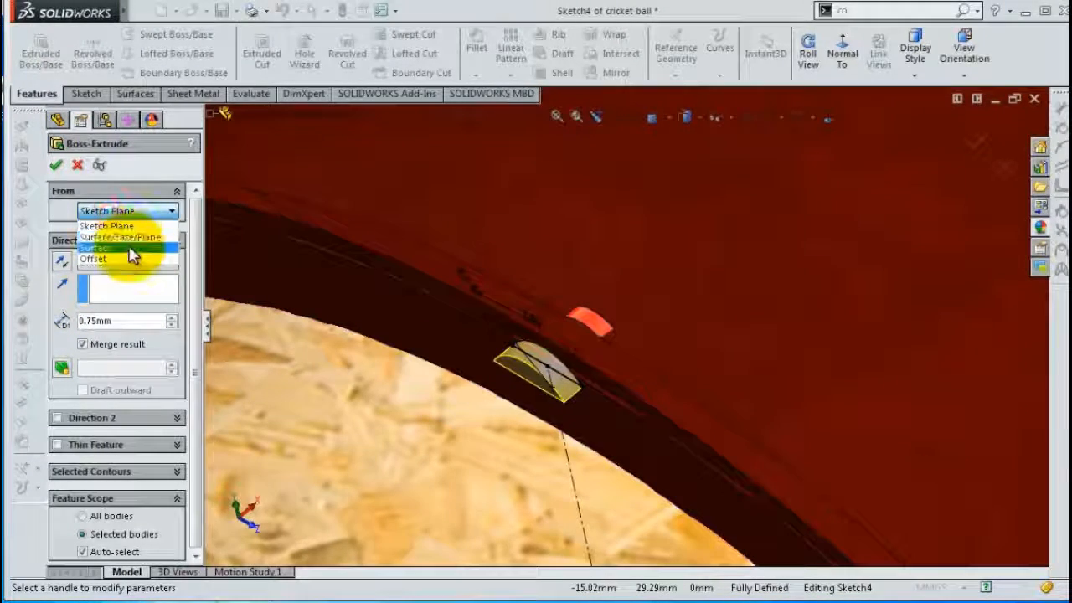
{"action": "left_click", "coordinate": [122, 260]}
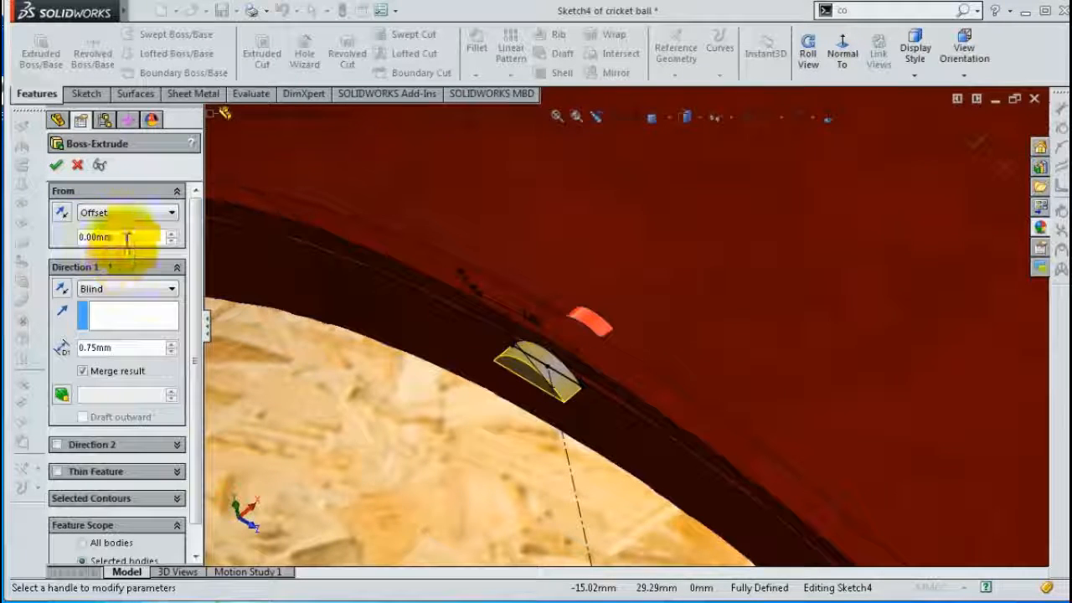
{"action": "type", "text": "4"}
{"action": "key", "text": "Return"}
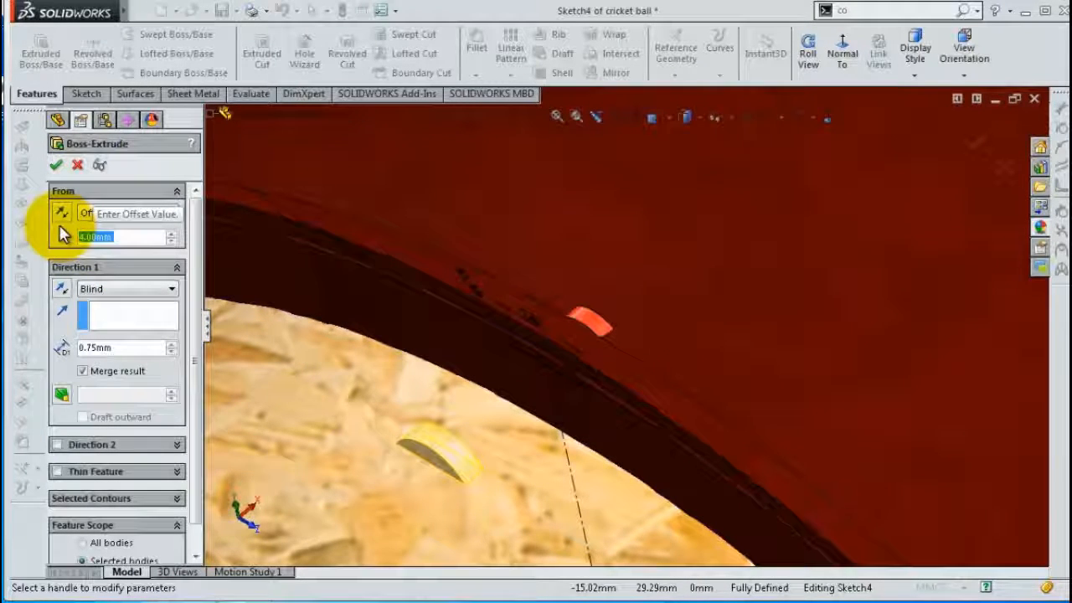
{"action": "left_click", "coordinate": [62, 214]}
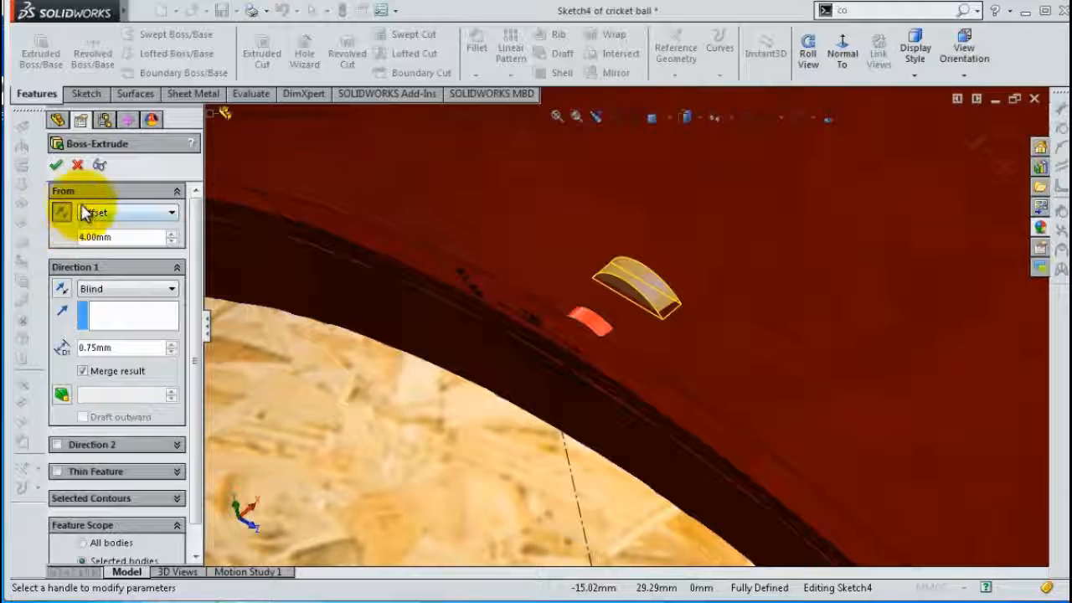
{"action": "left_click", "coordinate": [82, 372]}
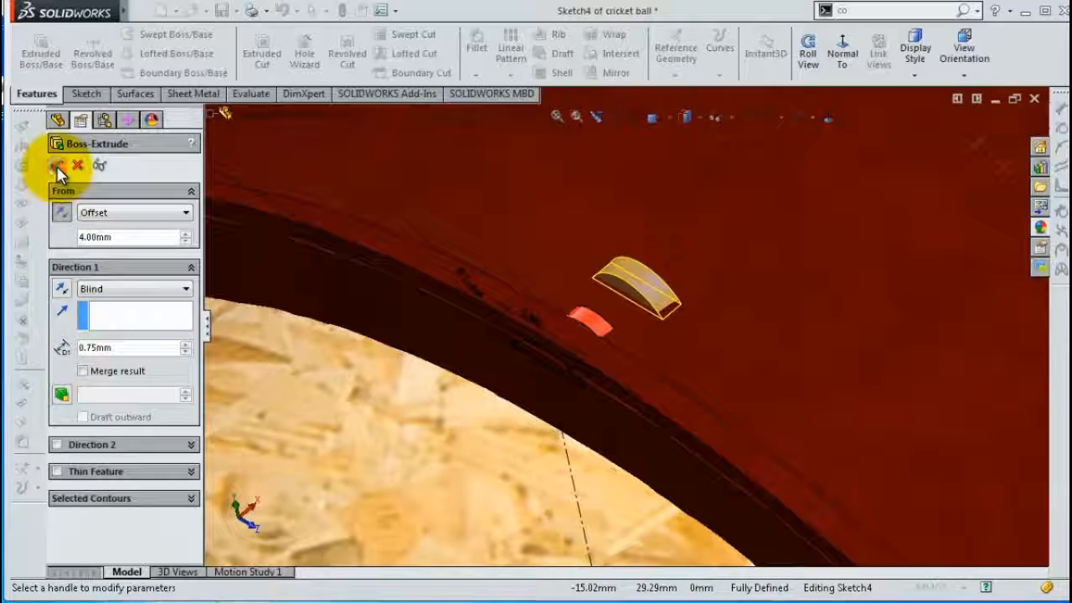
{"action": "left_click", "coordinate": [56, 166]}
- Start a new sketch on the flat ring face of the red half shell and view it straight on
{"action": "mouse_move", "coordinate": [442, 378]}
{"action": "middle_mouse_down"}
{"action": "mouse_move", "coordinate": [617, 378]}
{"action": "mouse_move", "coordinate": [589, 407]}
{"action": "mouse_move", "coordinate": [610, 404]}
{"action": "mouse_move", "coordinate": [618, 418]}
{"action": "mouse_move", "coordinate": [557, 450]}
{"action": "middle_mouse_up"}
{"action": "left_click", "coordinate": [557, 444]}
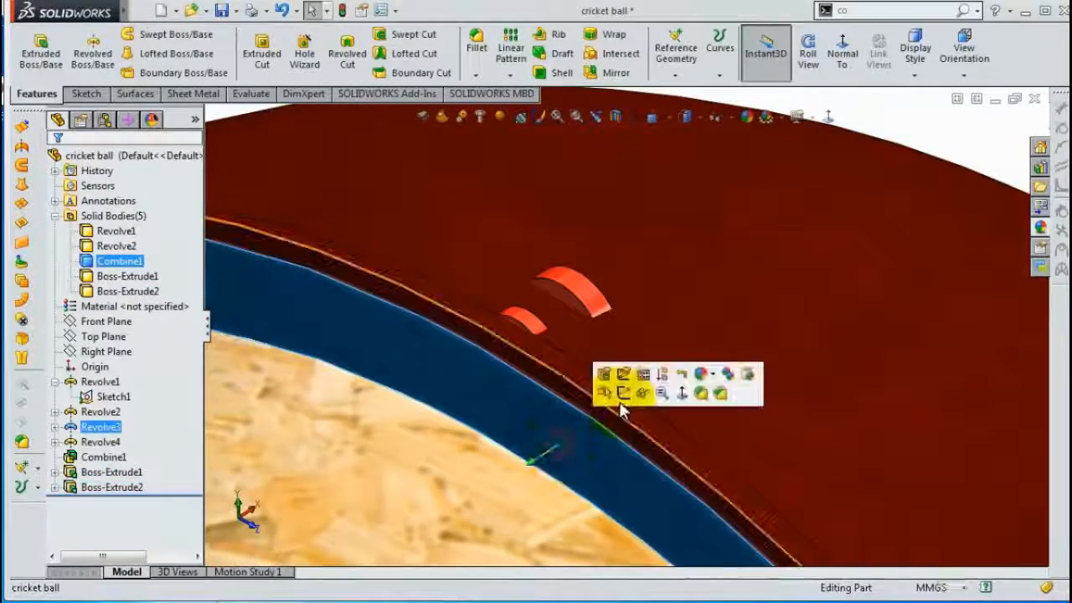
{"action": "left_click", "coordinate": [623, 394]}
{"action": "left_click", "coordinate": [683, 57]}
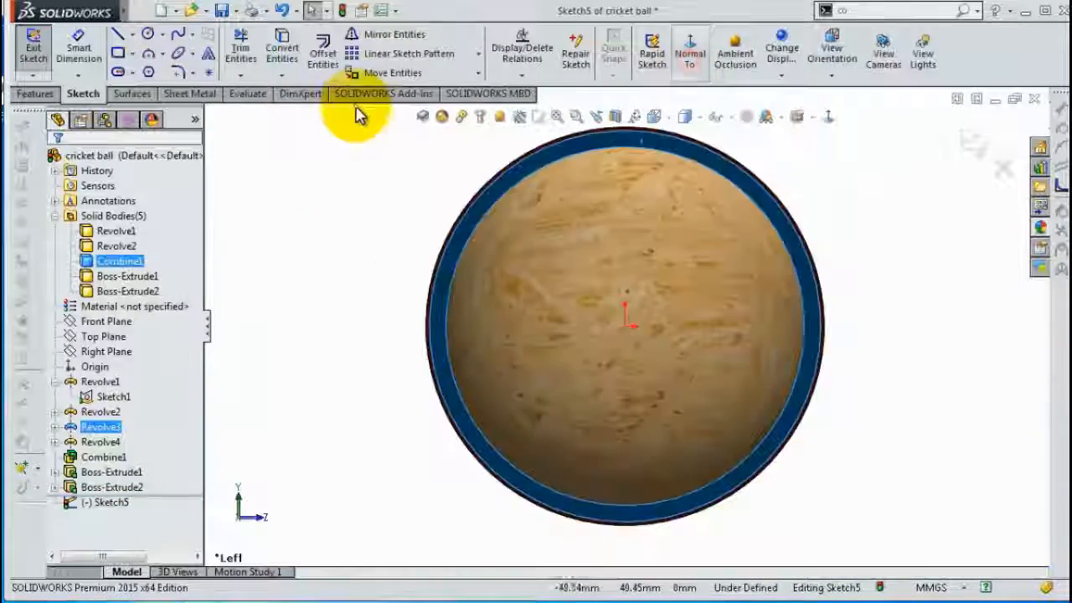
- Draw a vertical centerline about 35.56 mm long from the origin up into the shell's ring face
{"action": "left_click", "coordinate": [132, 35]}
{"action": "left_click", "coordinate": [159, 67]}
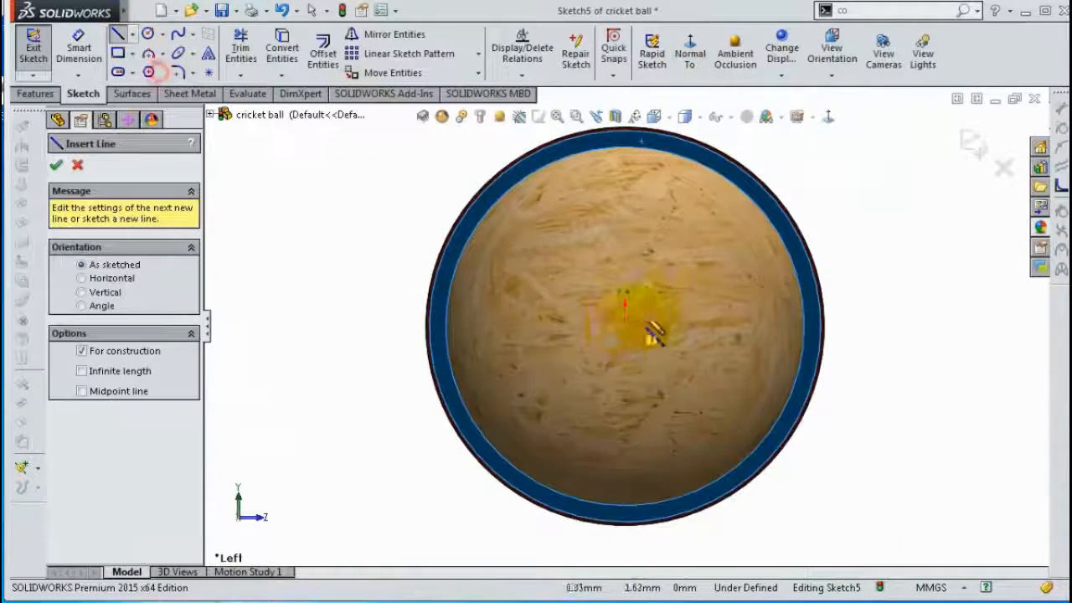
{"action": "left_click", "coordinate": [634, 336]}
{"action": "scroll", "coordinate": [642, 194], "scroll_direction": "down", "scroll_amount": 8}
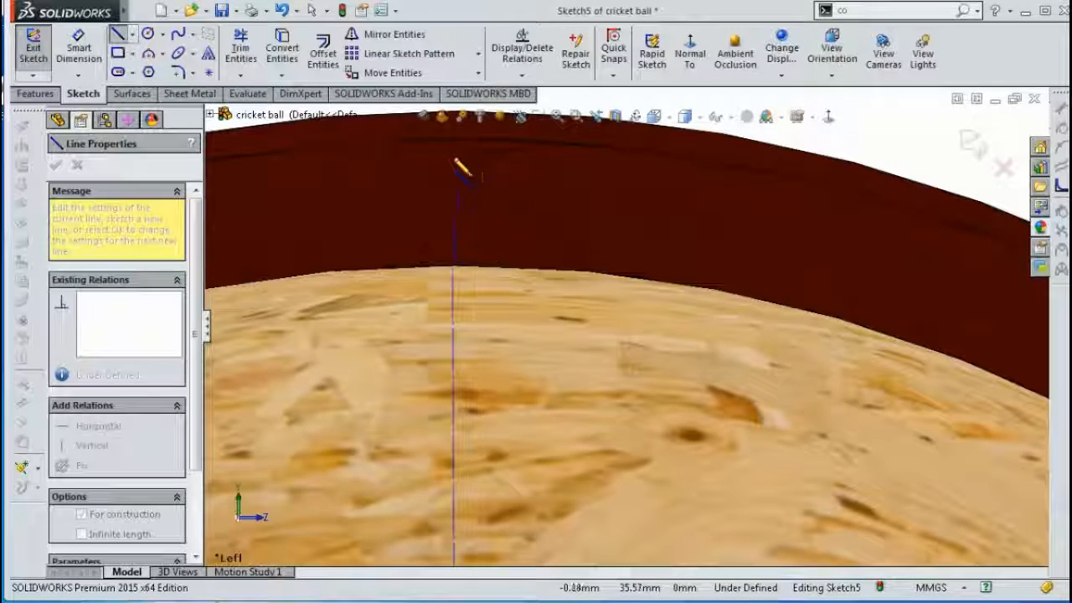
{"action": "left_click", "coordinate": [458, 158]}
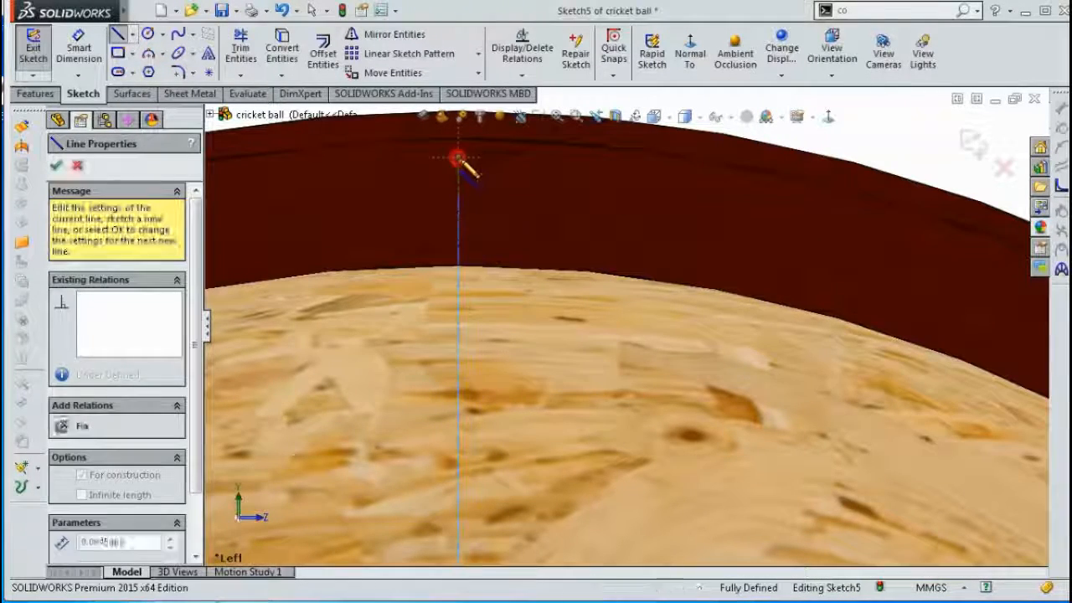
- Dimension the vertical centerline and set its length to 35.47 mm
{"action": "left_click", "coordinate": [79, 51]}
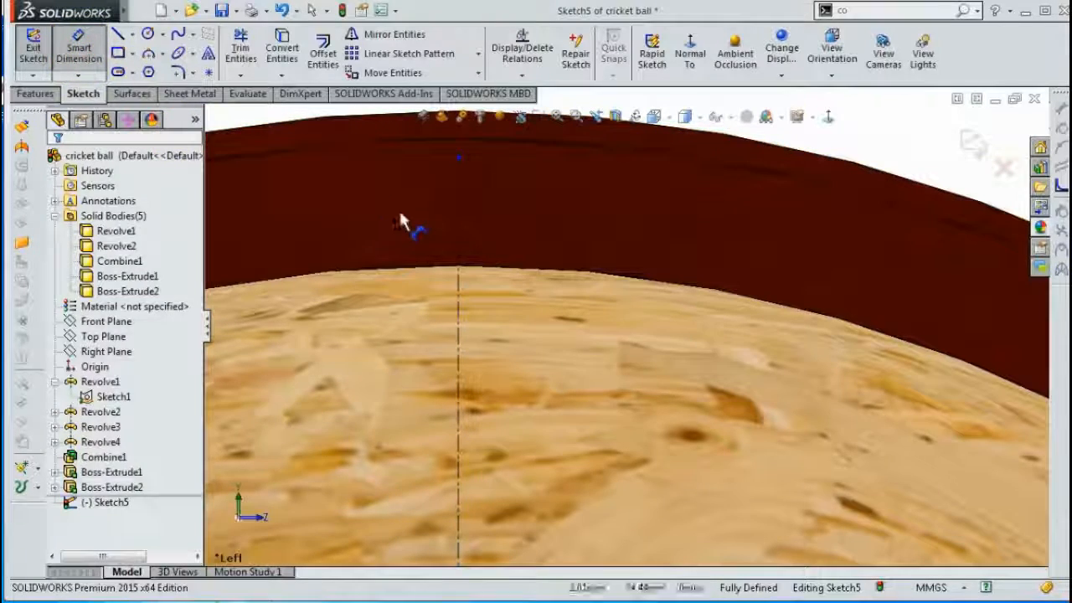
{"action": "left_click", "coordinate": [457, 224]}
{"action": "left_click", "coordinate": [369, 339]}
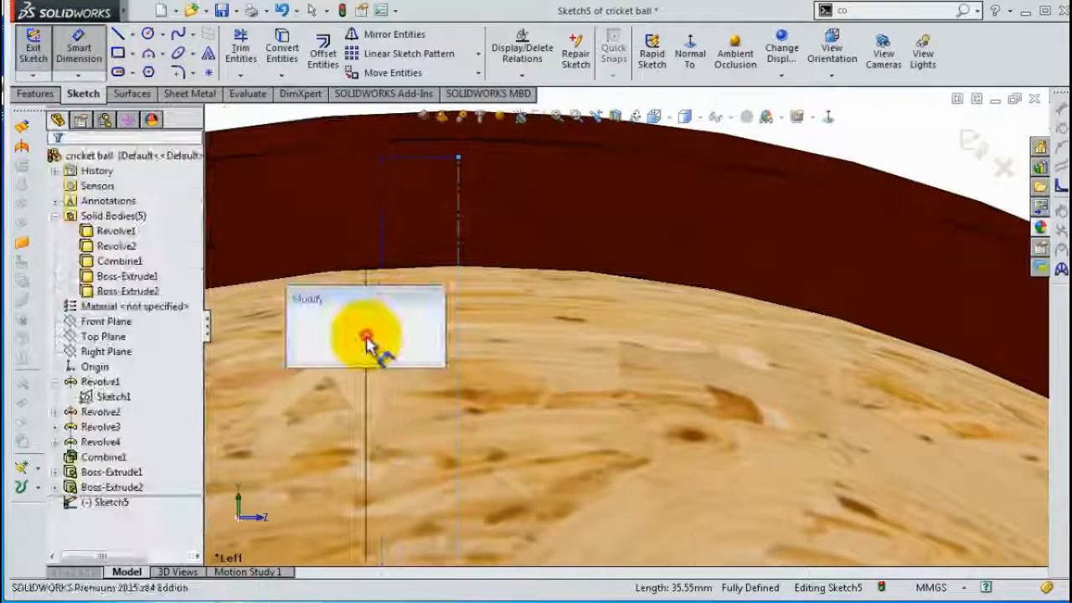
{"action": "type", "text": "35."}
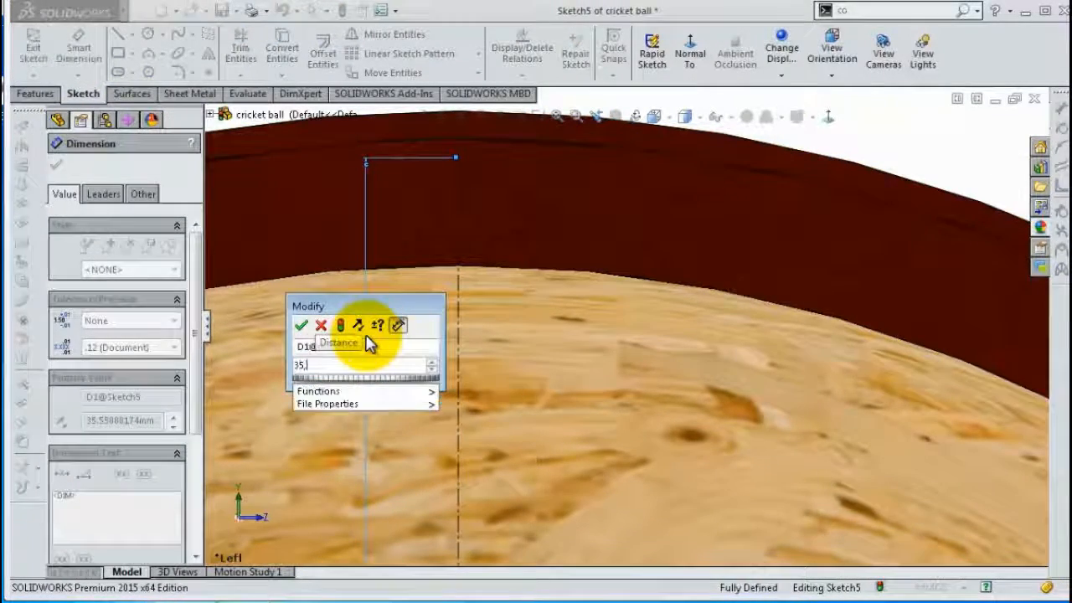
{"action": "type", "text": "47"}
{"action": "key", "text": "Return"}
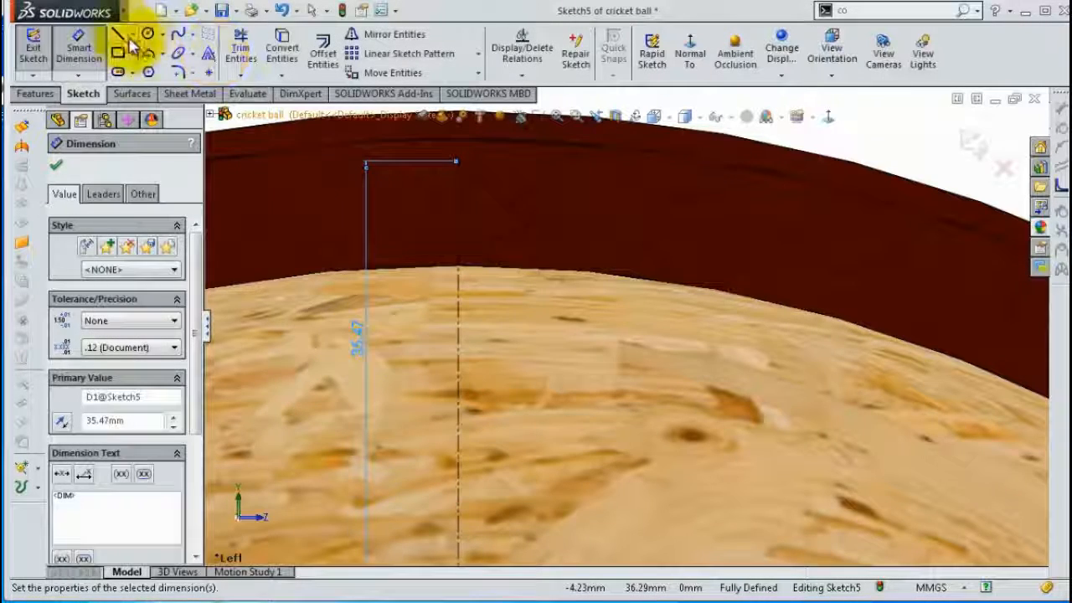
- Draw a horizontal line about 2.02 mm long across the centerline's upper endpoint
{"action": "left_click", "coordinate": [119, 37]}
{"action": "scroll", "coordinate": [589, 207], "scroll_direction": "down", "scroll_amount": 3}
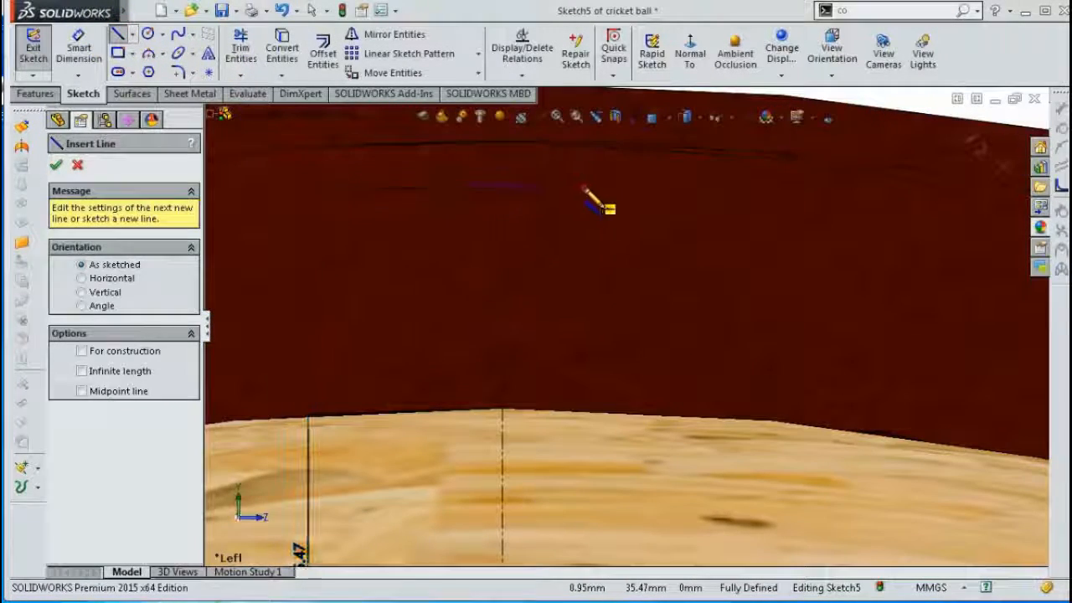
{"action": "left_click", "coordinate": [587, 188]}
{"action": "left_click", "coordinate": [409, 189]}
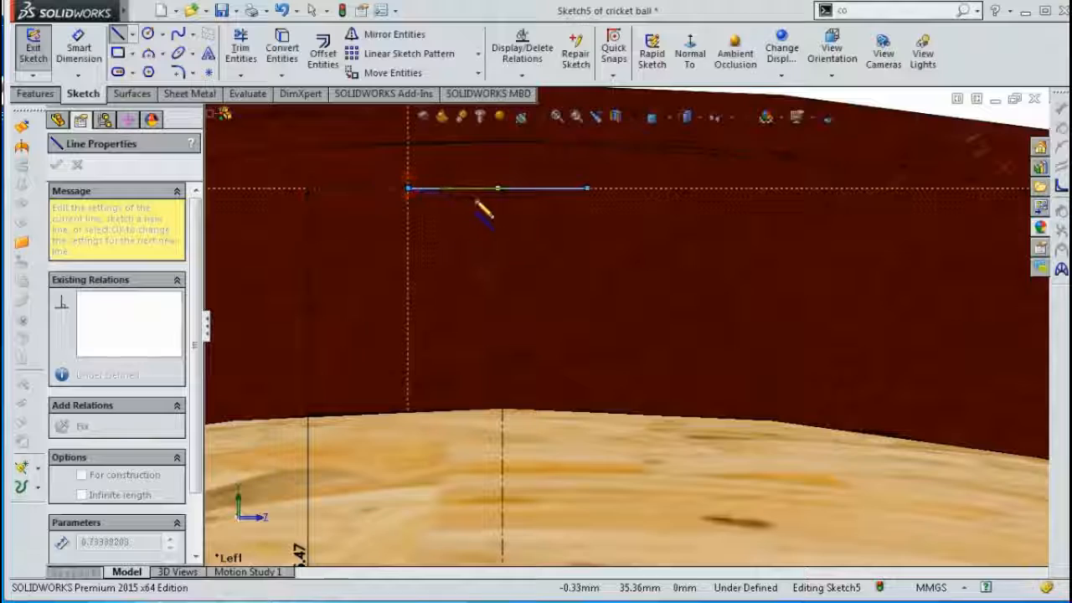
- Dimension the short horizontal line at the centerline's upper end and set its length to 2.8 mm
{"action": "key", "text": "s"}
{"action": "left_click", "coordinate": [519, 209]}
{"action": "left_click", "coordinate": [542, 189]}
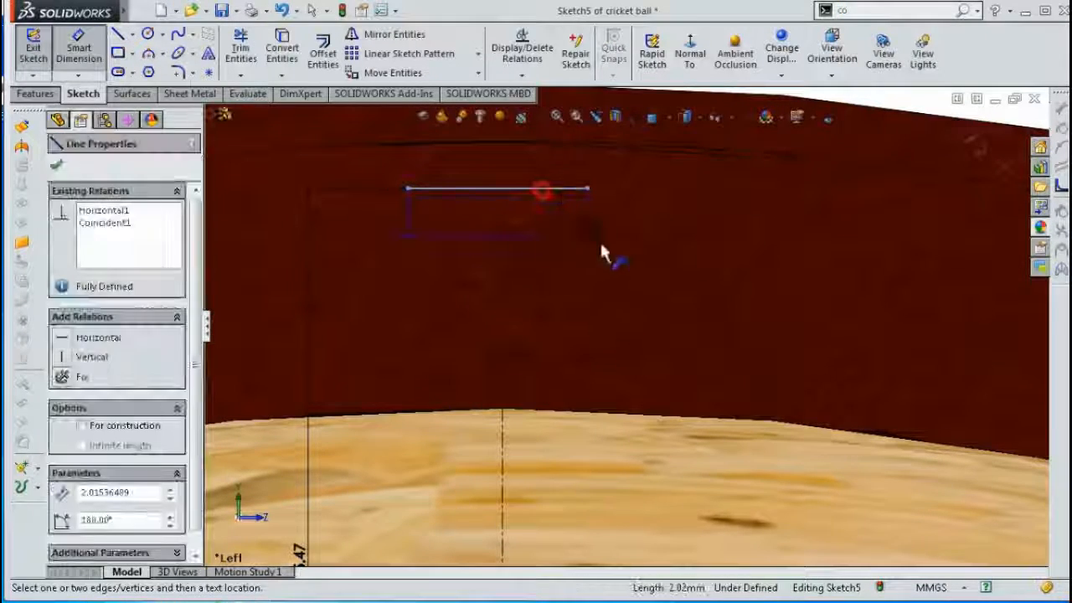
{"action": "left_click", "coordinate": [692, 464]}
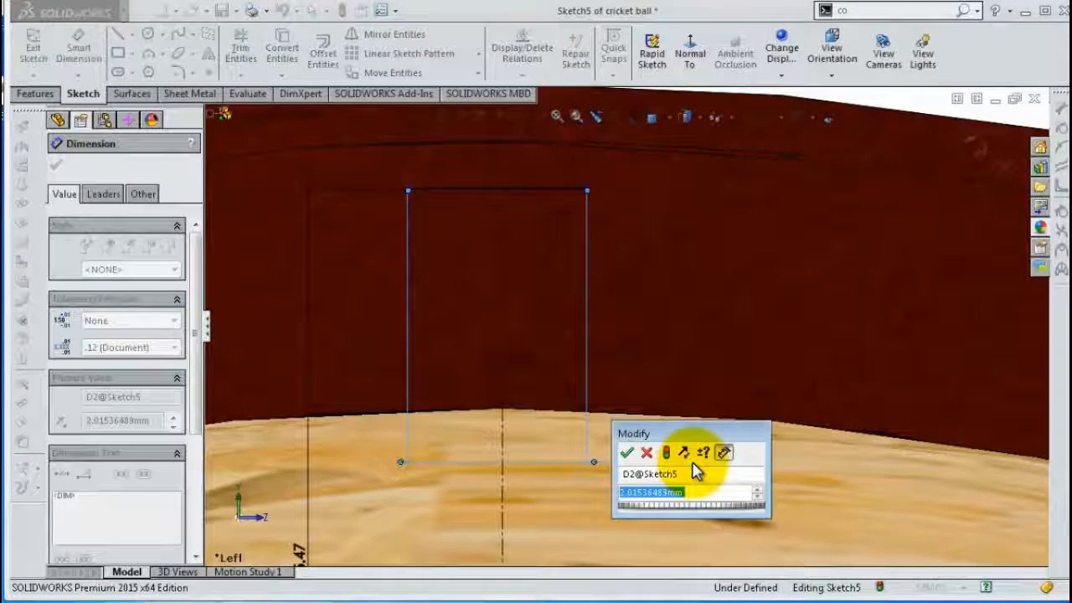
{"action": "type", "text": "2.8"}
{"action": "key", "text": "Return"}
{"action": "key", "text": "Escape"}
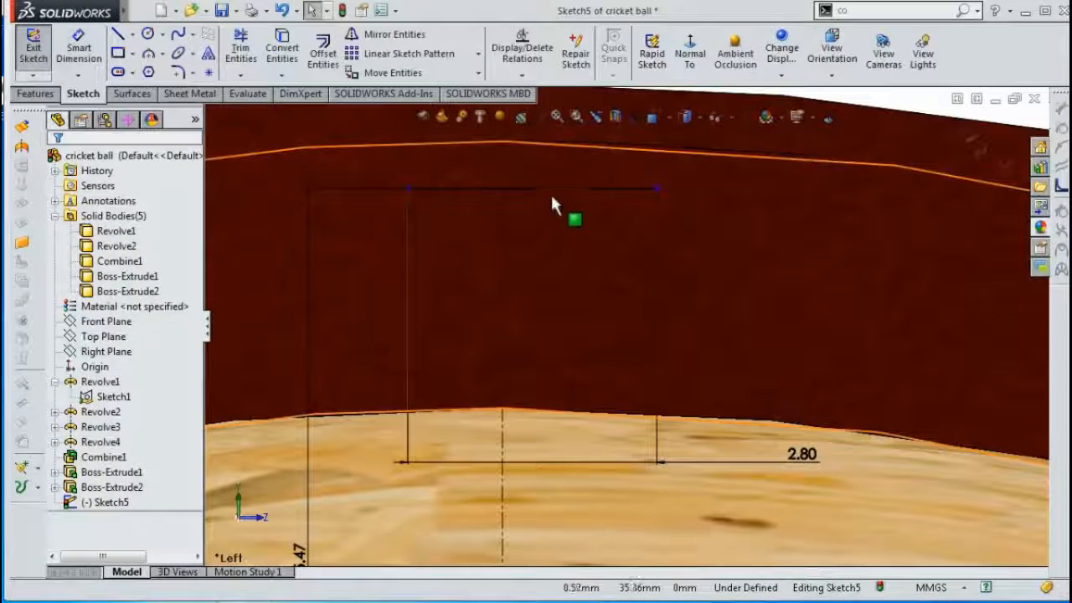
- Add a midpoint relation between the 2.8 mm line and the centerline's upper endpoint
{"action": "left_click", "coordinate": [536, 189]}
{"action": "left_click", "coordinate": [502, 187], "text": "ctrl"}
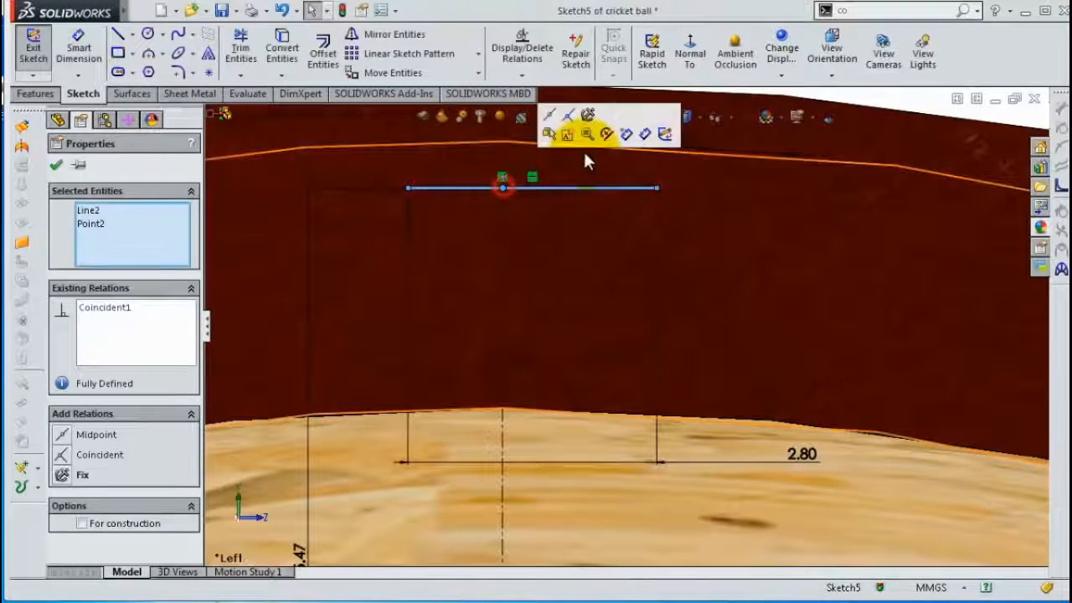
{"action": "left_click", "coordinate": [550, 119]}
{"action": "left_click", "coordinate": [627, 280]}
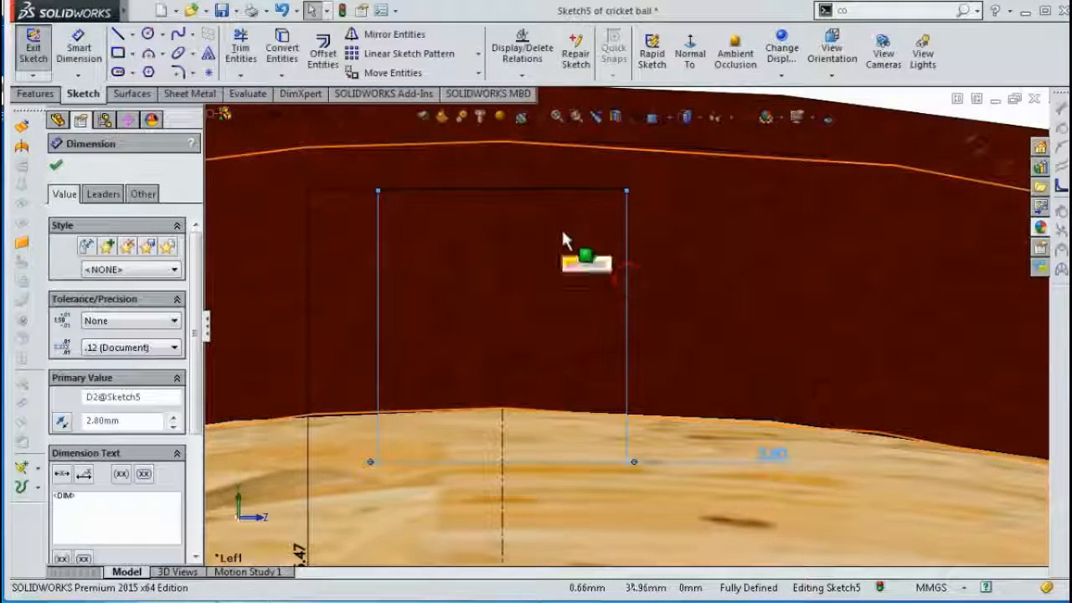
- Draw a three-point arc of about 1.55 mm radius bulging upward between the endpoints of the 2.8 mm line
{"action": "left_click", "coordinate": [148, 53]}
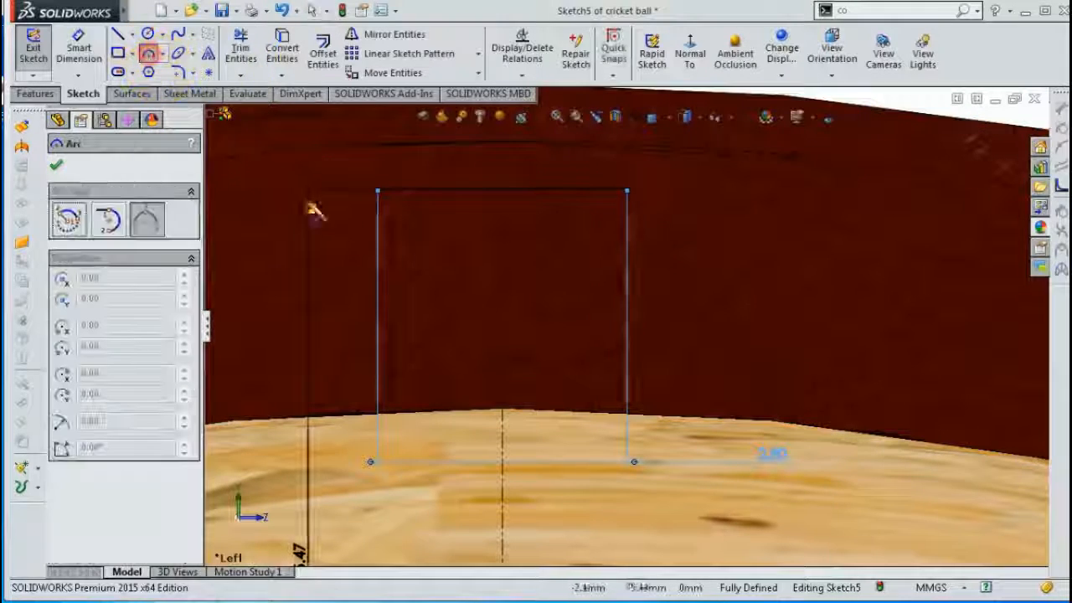
{"action": "left_click", "coordinate": [377, 189]}
{"action": "scroll", "coordinate": [596, 159], "scroll_direction": "up", "scroll_amount": 1}
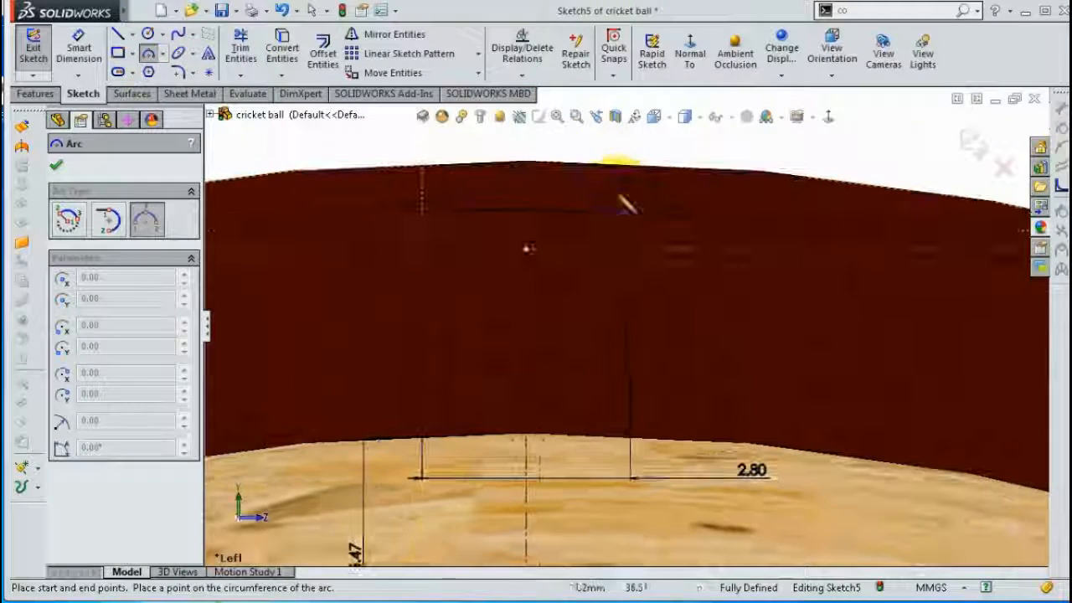
{"action": "left_click", "coordinate": [576, 198]}
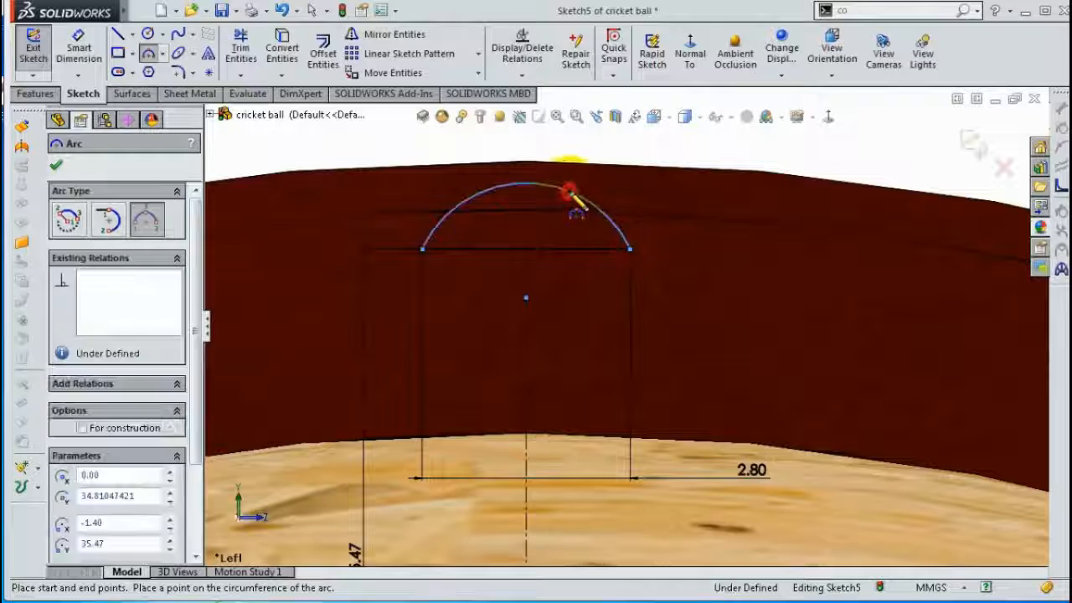
- Dimension the arc's radius and set it to 1.65 mm
{"action": "key", "text": "s"}
{"action": "left_click", "coordinate": [615, 208]}
{"action": "left_click", "coordinate": [611, 212]}
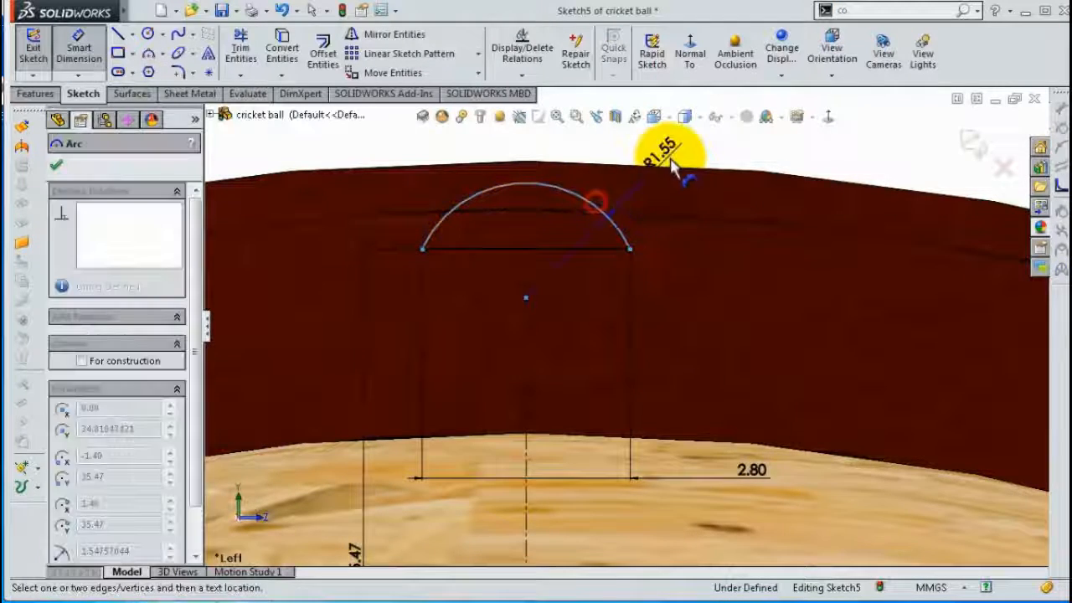
{"action": "left_click", "coordinate": [677, 156]}
{"action": "type", "text": "1,"}
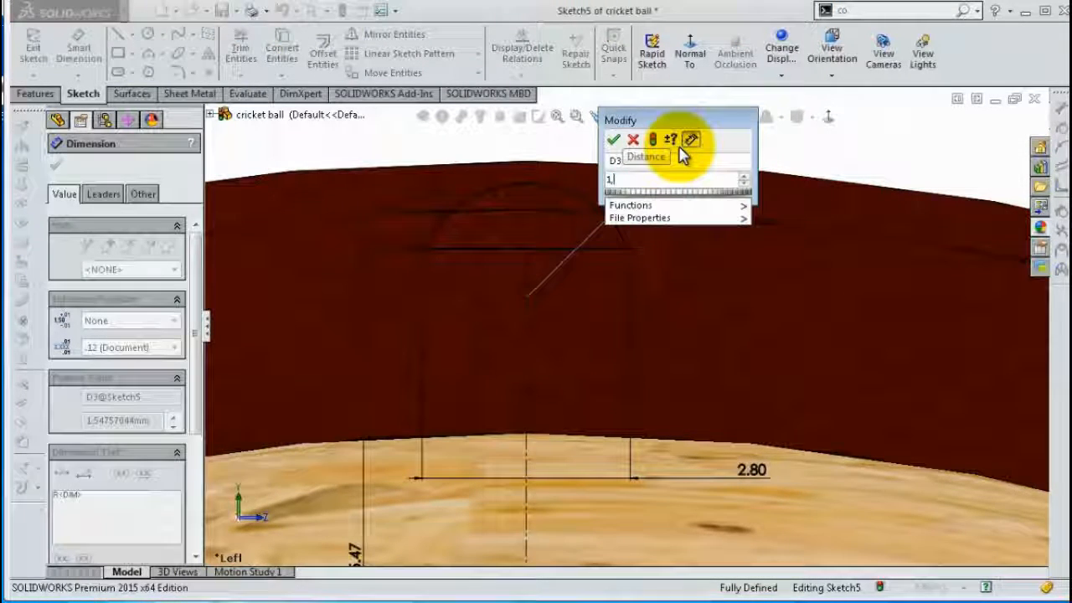
{"action": "type", "text": ".65"}
{"action": "key", "text": "Return"}
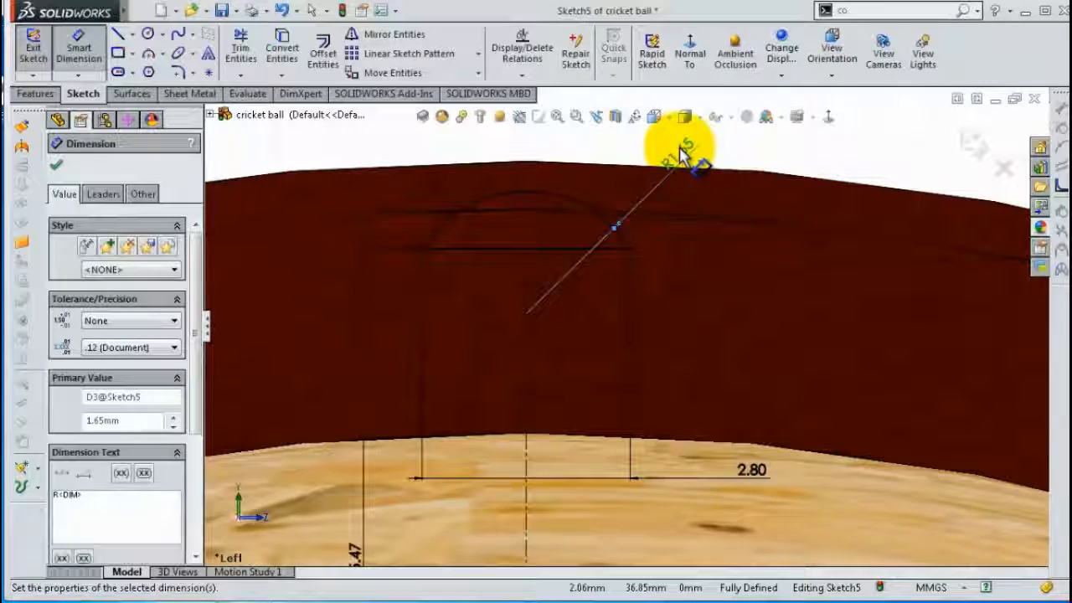
- Set up a 0.75 mm blind boss extrude of the arc profile as a separate body, starting from a 6 mm offset
{"action": "mouse_move", "coordinate": [665, 180]}
{"action": "middle_mouse_down"}
{"action": "mouse_move", "coordinate": [637, 249]}
{"action": "mouse_move", "coordinate": [646, 259]}
{"action": "mouse_move", "coordinate": [703, 235]}
{"action": "middle_mouse_up"}
{"action": "left_click", "coordinate": [33, 93]}
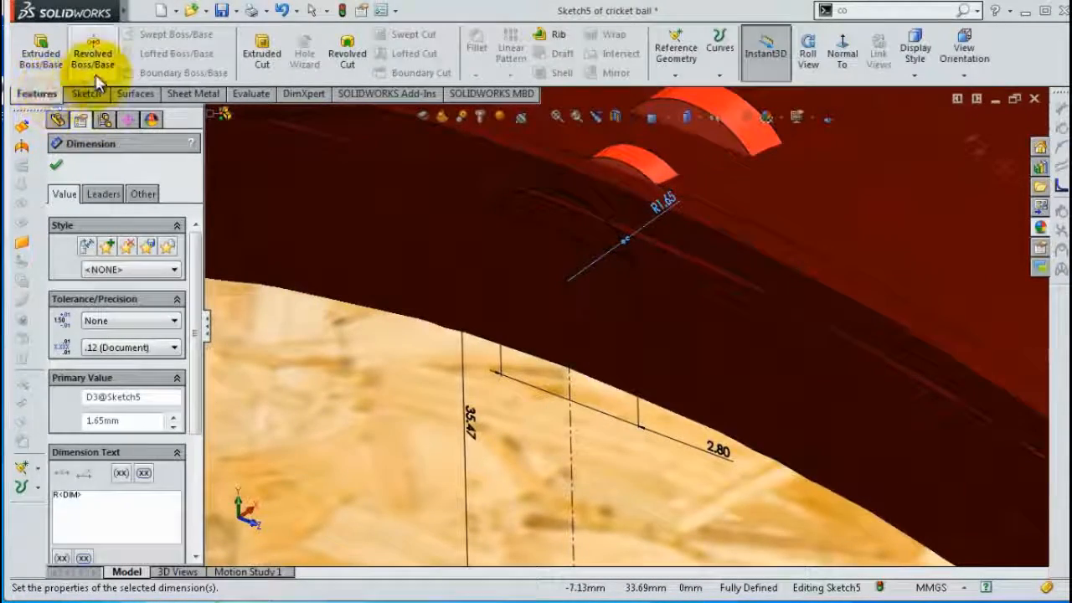
{"action": "left_click", "coordinate": [50, 59]}
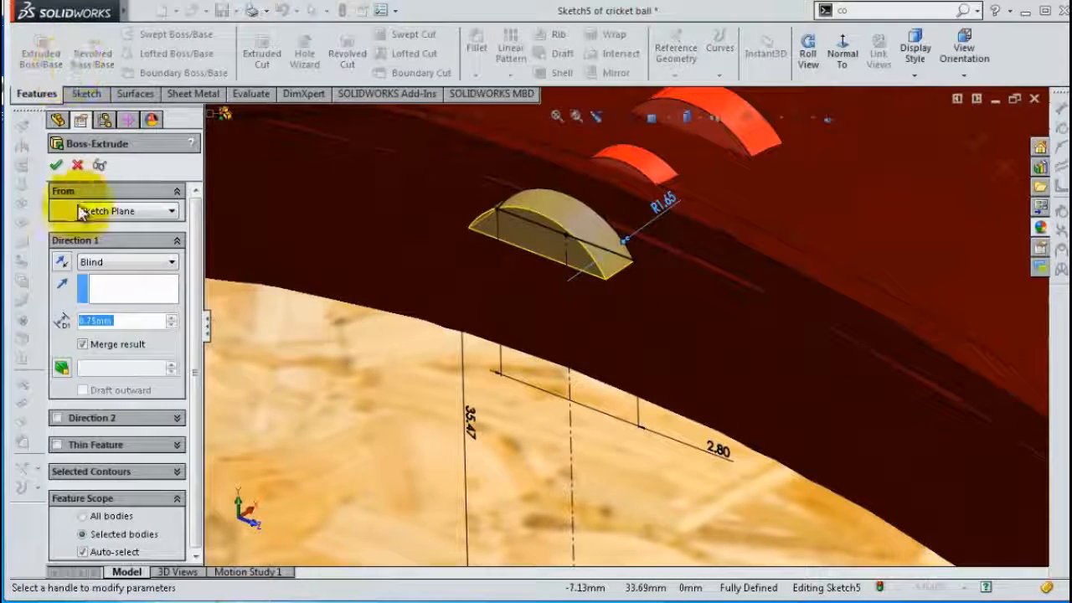
{"action": "left_click", "coordinate": [121, 345]}
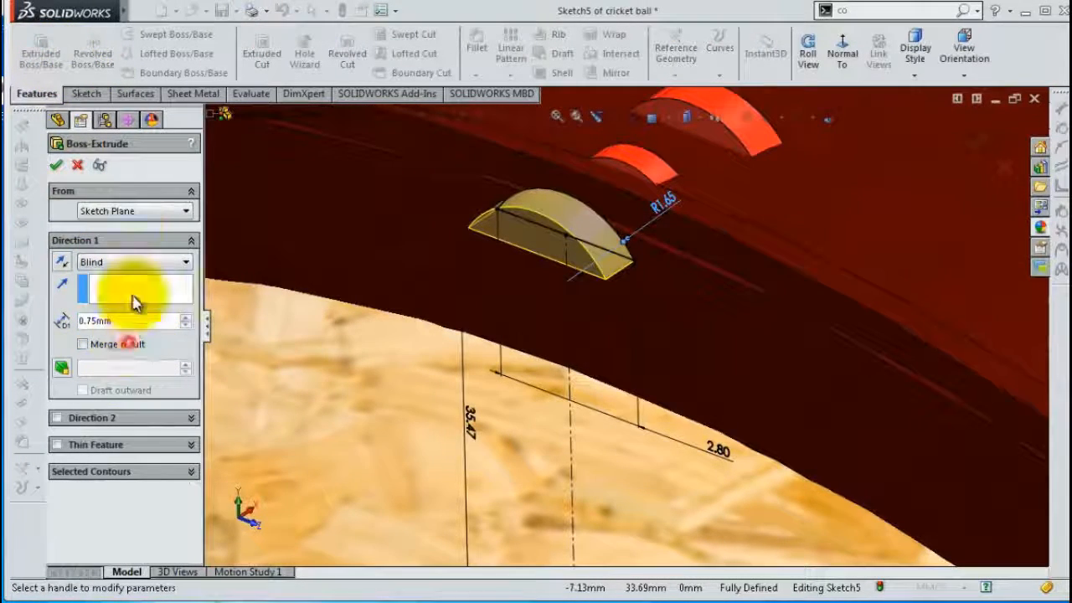
{"action": "left_click", "coordinate": [126, 210]}
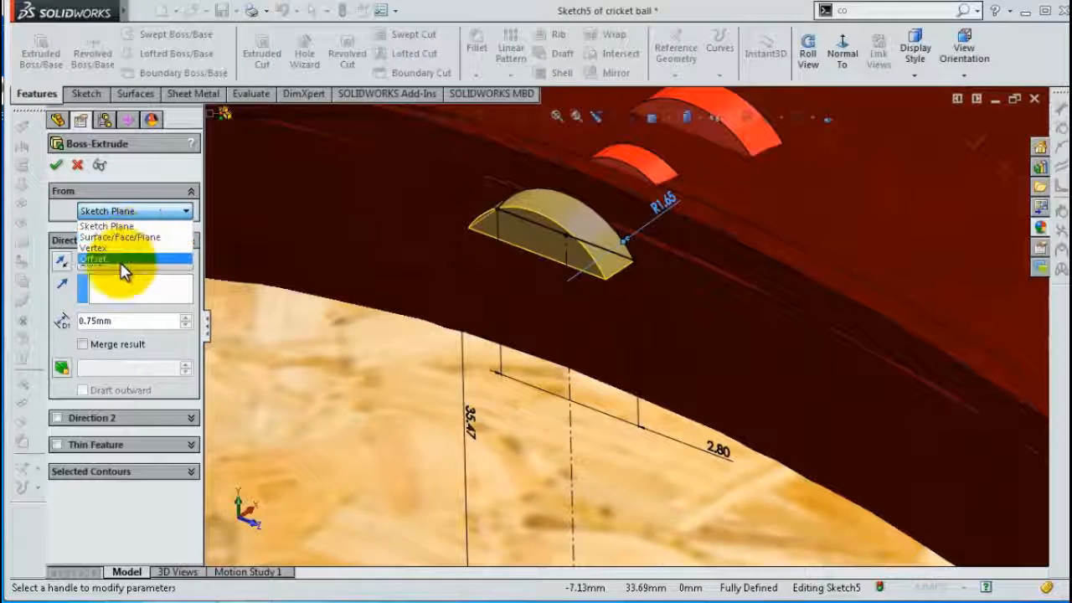
{"action": "left_click", "coordinate": [125, 259]}
{"action": "left_click_drag", "start_coordinate": [123, 238], "coordinate": [67, 235]}
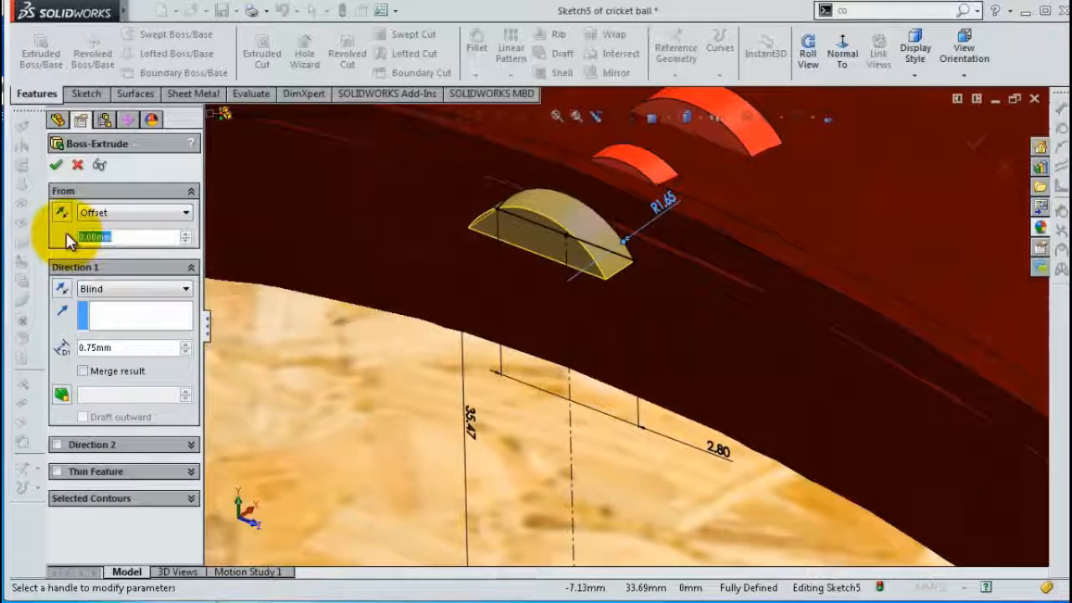
{"action": "left_click", "coordinate": [62, 192]}
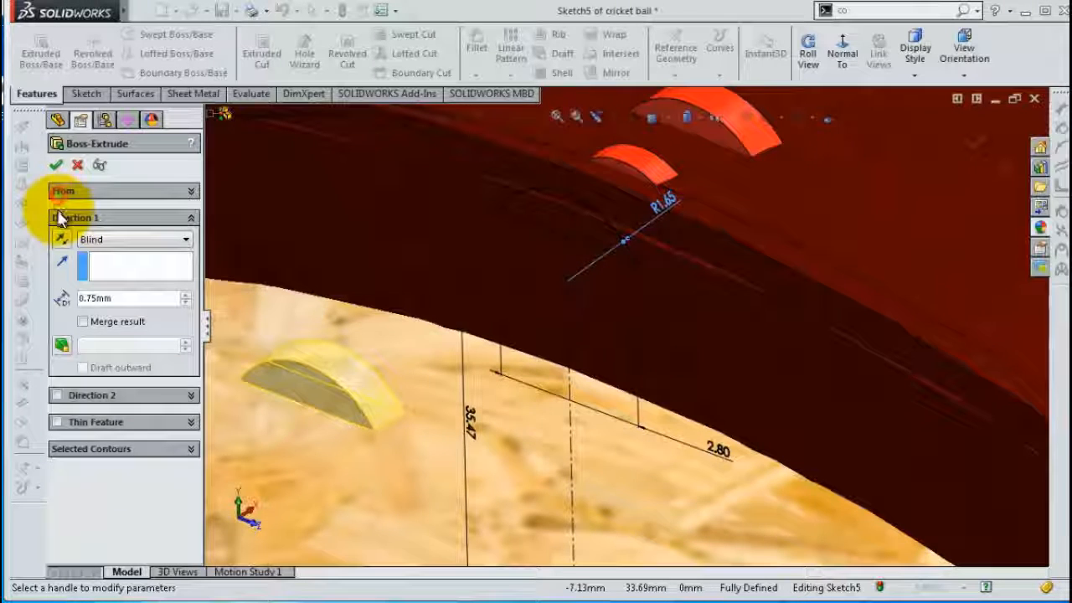
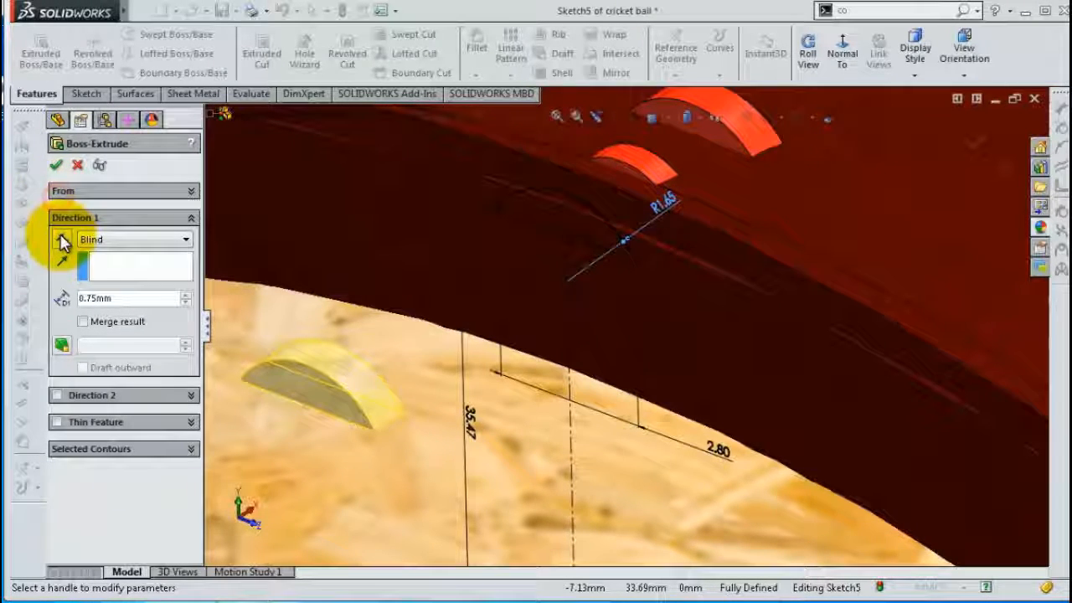
- Reverse the start offset so the third stitch lies beyond the two existing ones on the red shell, and finish the extrude
{"action": "left_click", "coordinate": [93, 240]}
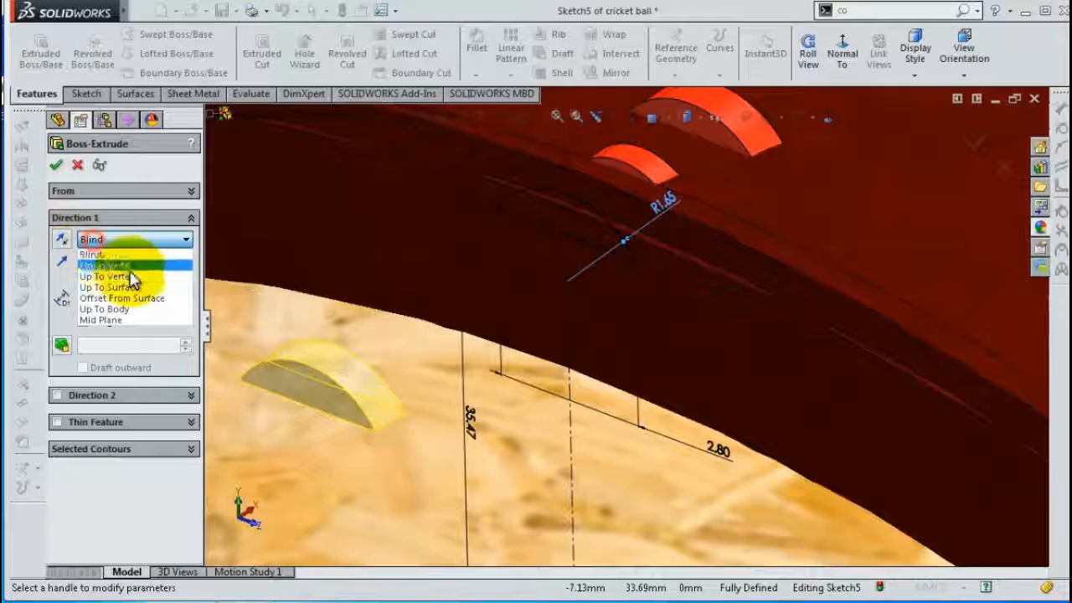
{"action": "left_click", "coordinate": [64, 238]}
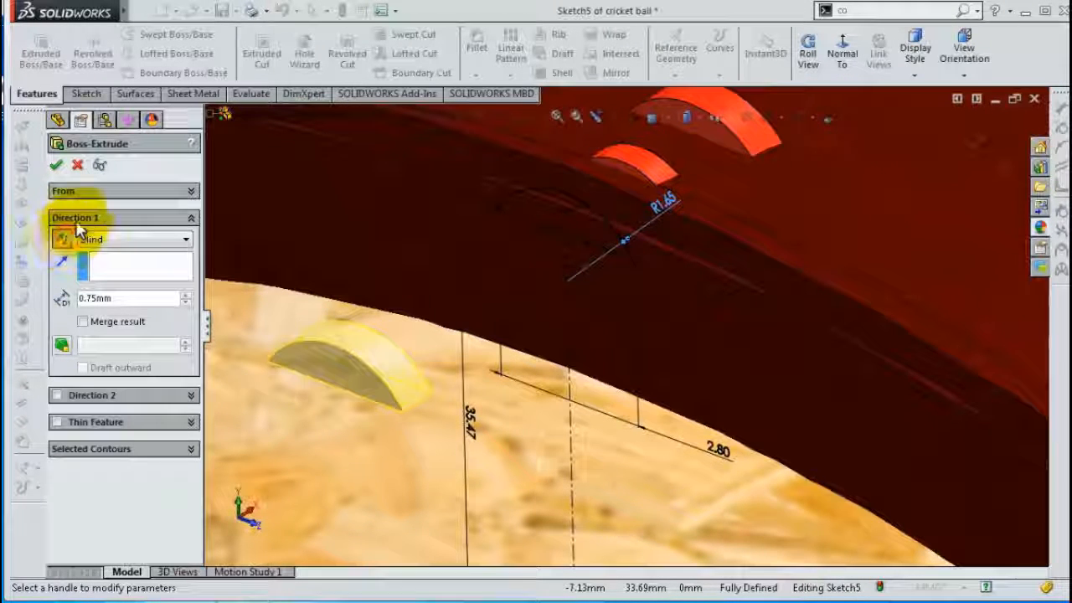
{"action": "left_click", "coordinate": [191, 191]}
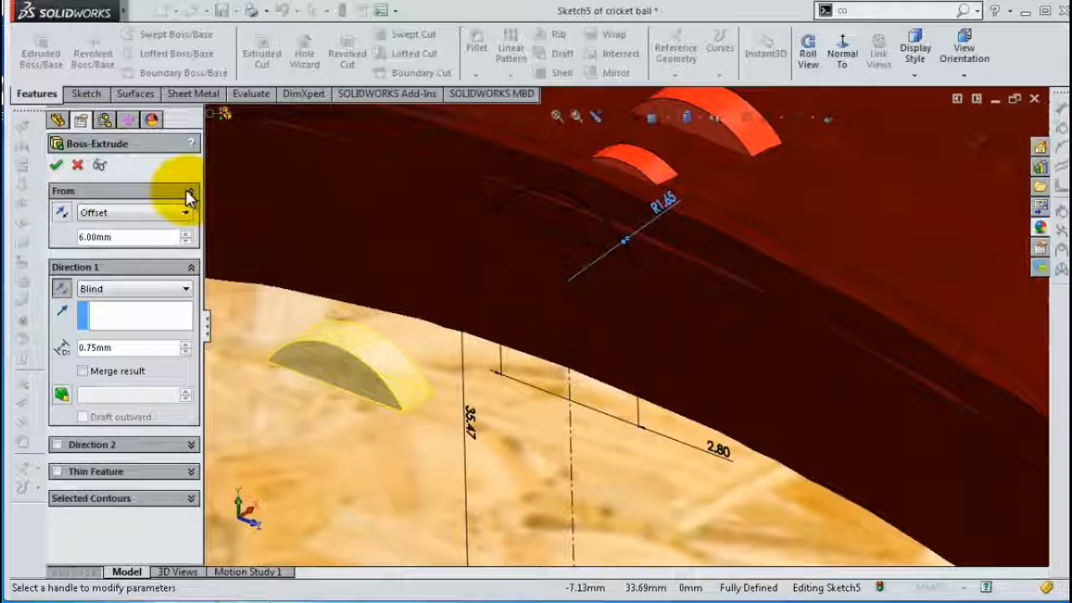
{"action": "left_click", "coordinate": [63, 212]}
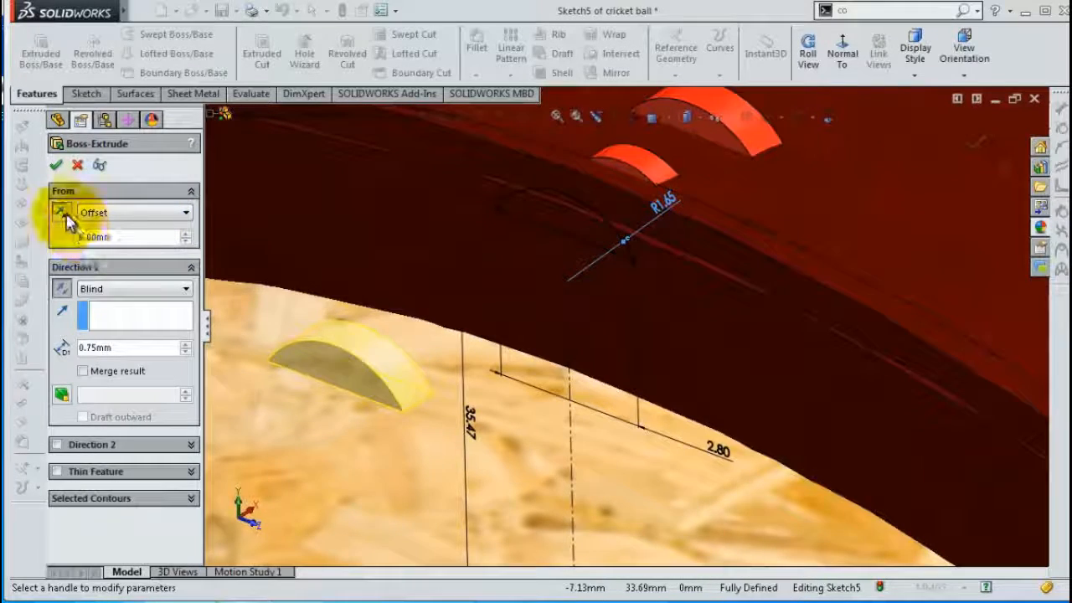
{"action": "middle_click_drag", "start_coordinate": [492, 301], "coordinate": [550, 289]}
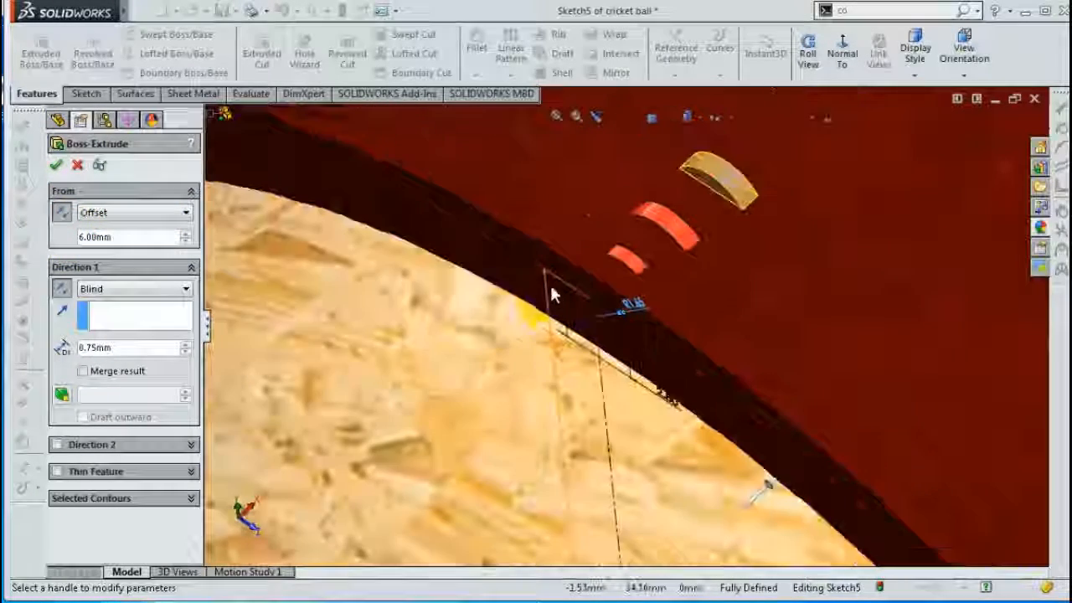
{"action": "left_click", "coordinate": [62, 288]}
{"action": "middle_click_drag", "start_coordinate": [466, 236], "coordinate": [644, 311]}
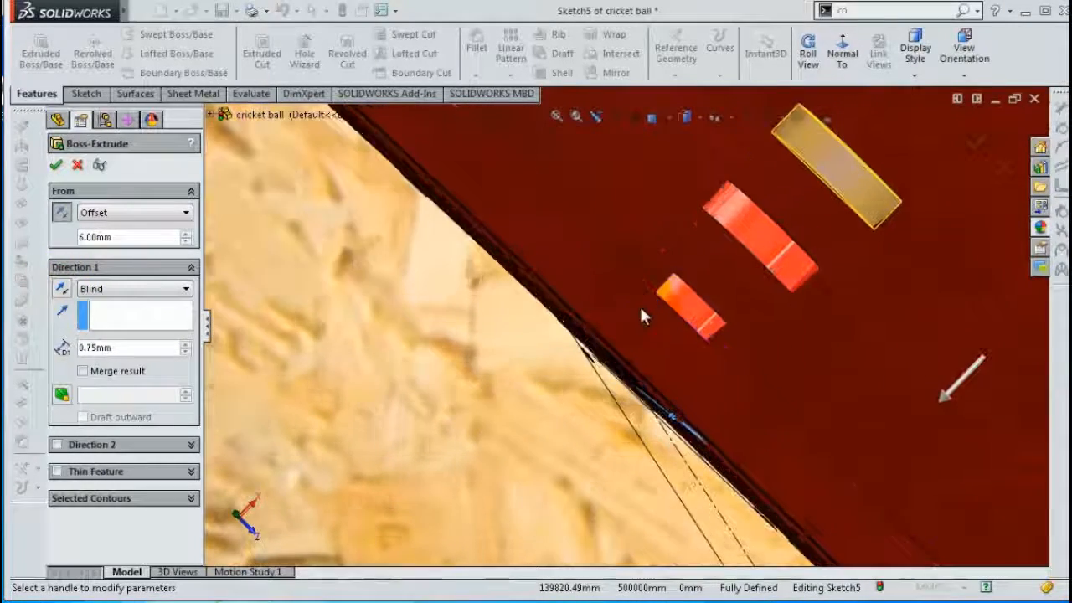
{"action": "left_click", "coordinate": [58, 166]}
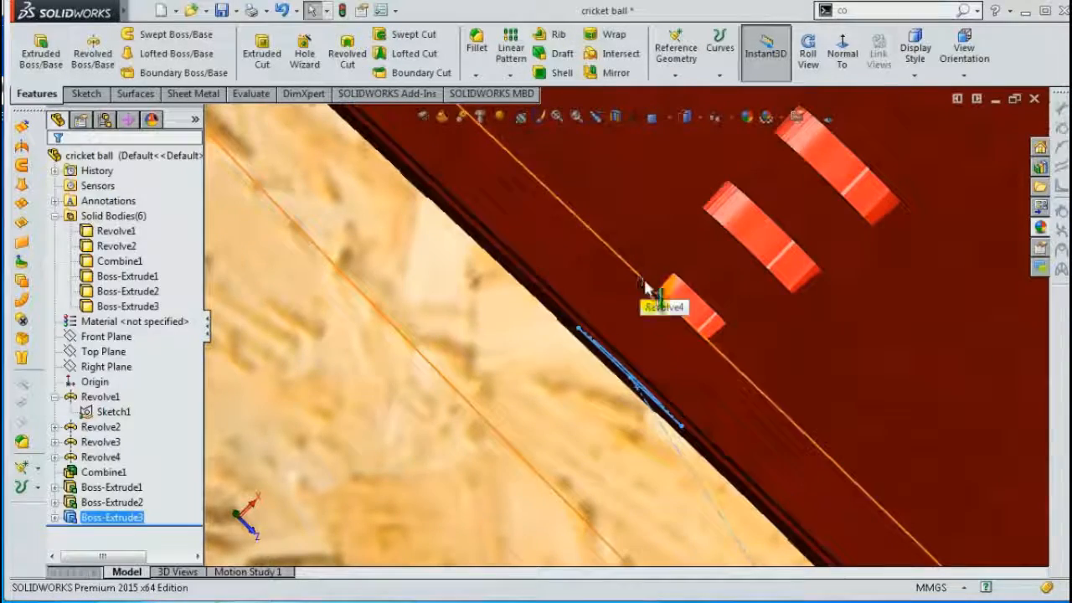
- Fillet both long curved edges of the smallest stitch, nearest the shell's cut face, with a 0.2 mm radius
{"action": "middle_click_drag", "start_coordinate": [587, 359], "coordinate": [600, 285]}
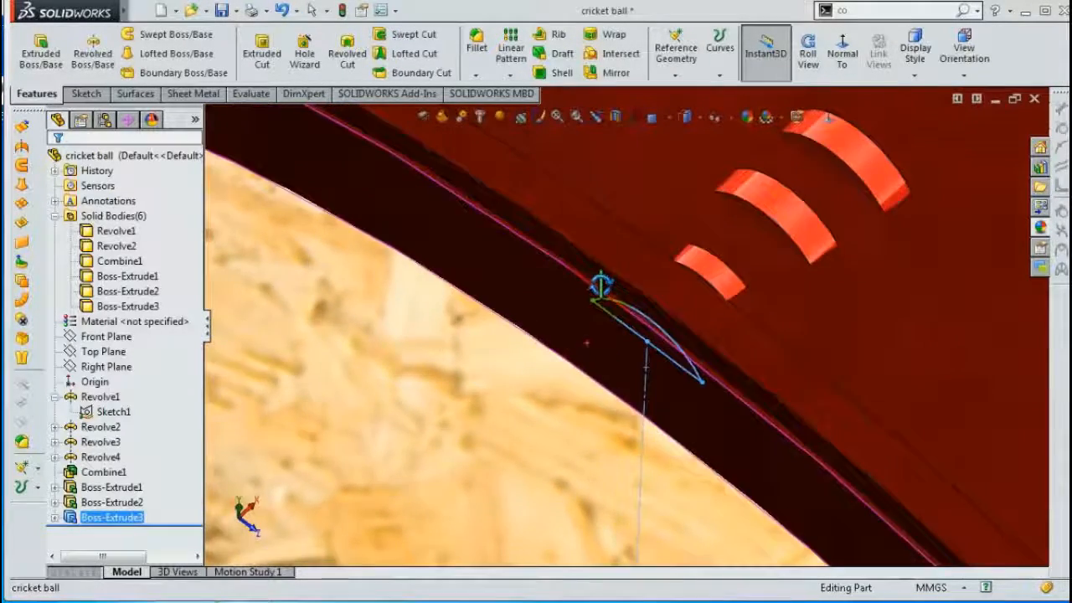
{"action": "scroll", "coordinate": [648, 301], "scroll_direction": "up", "scroll_amount": 3}
{"action": "scroll", "coordinate": [689, 324], "scroll_direction": "up", "scroll_amount": 3}
{"action": "scroll", "coordinate": [689, 323], "scroll_direction": "down", "scroll_amount": 2}
{"action": "scroll", "coordinate": [688, 329], "scroll_direction": "up", "scroll_amount": 2}
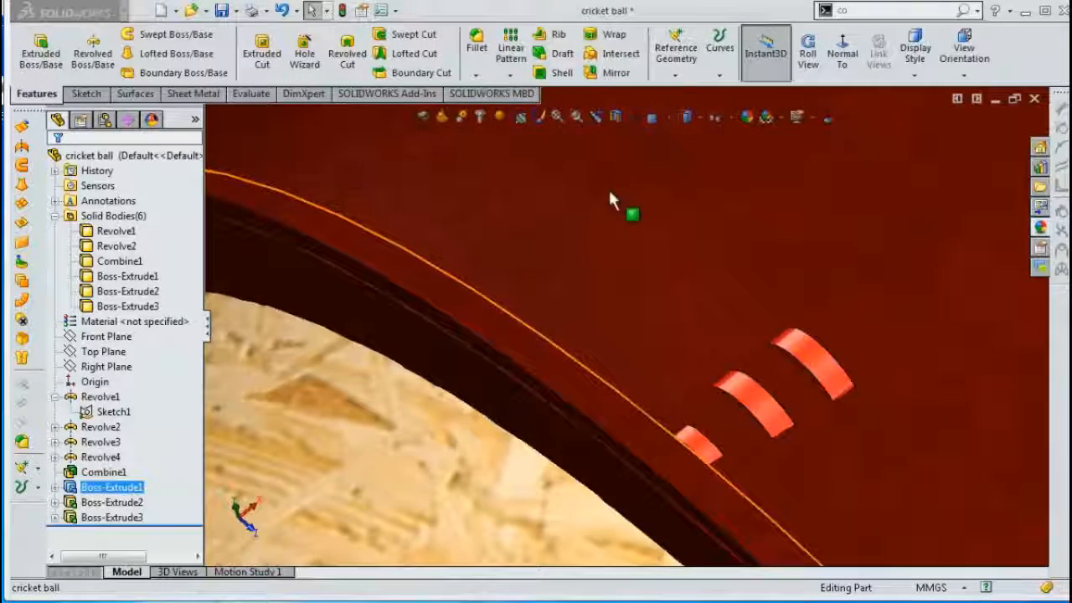
{"action": "left_click", "coordinate": [477, 42]}
{"action": "type", "text": "0"}
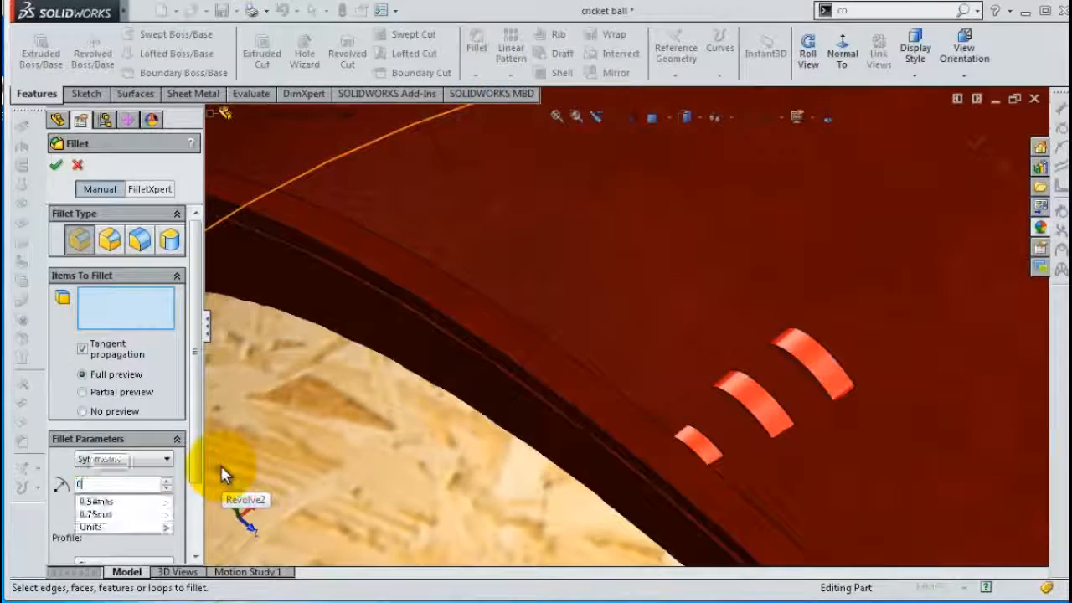
{"action": "type", "text": ",2"}
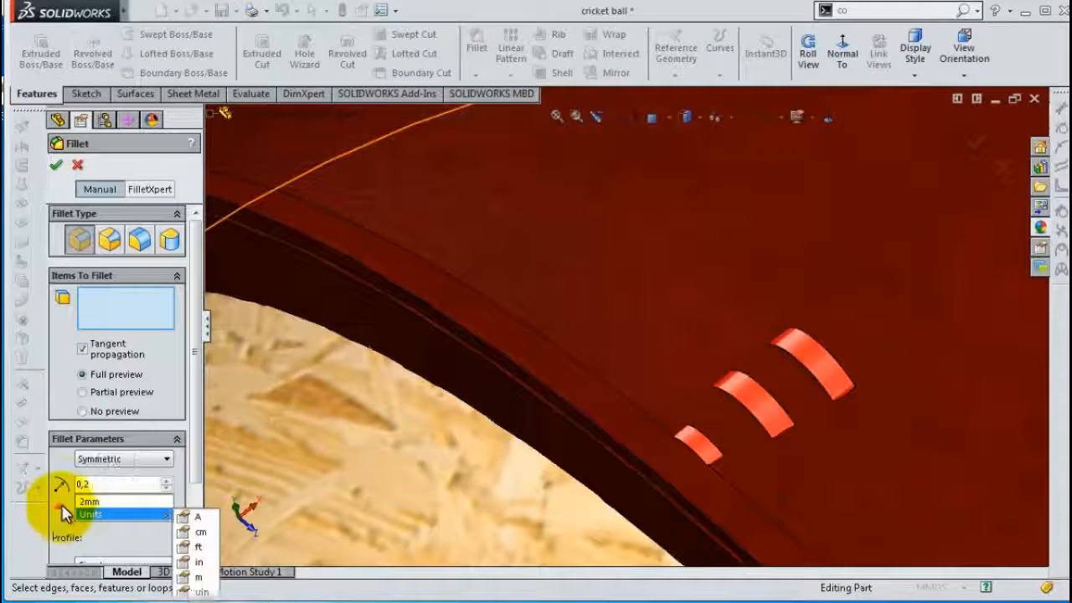
{"action": "scroll", "coordinate": [695, 444], "scroll_direction": "down", "scroll_amount": 5}
{"action": "left_click", "coordinate": [671, 446]}
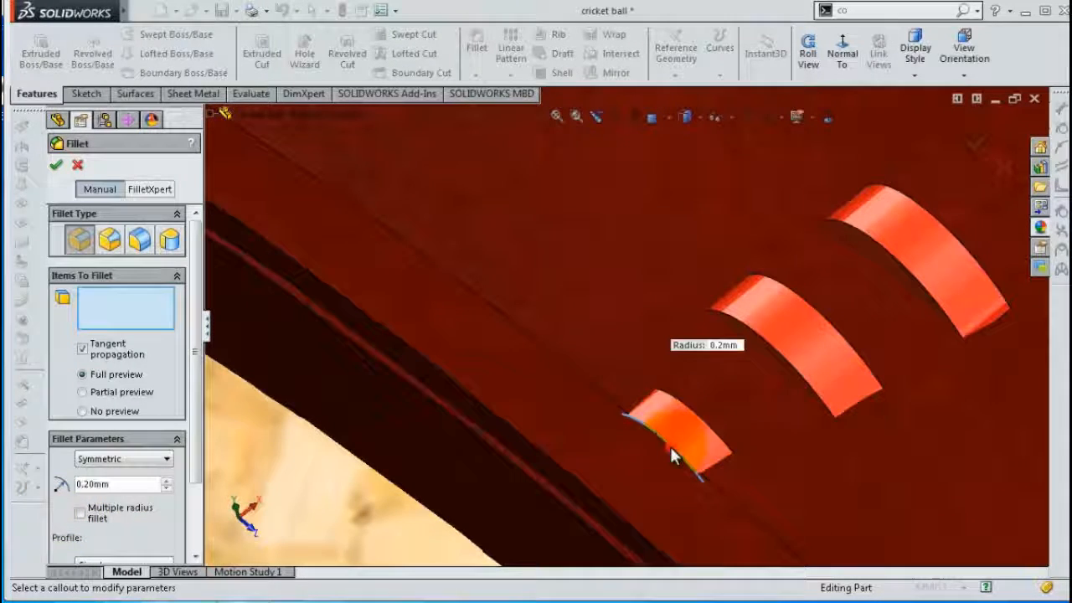
{"action": "left_click", "coordinate": [708, 427]}
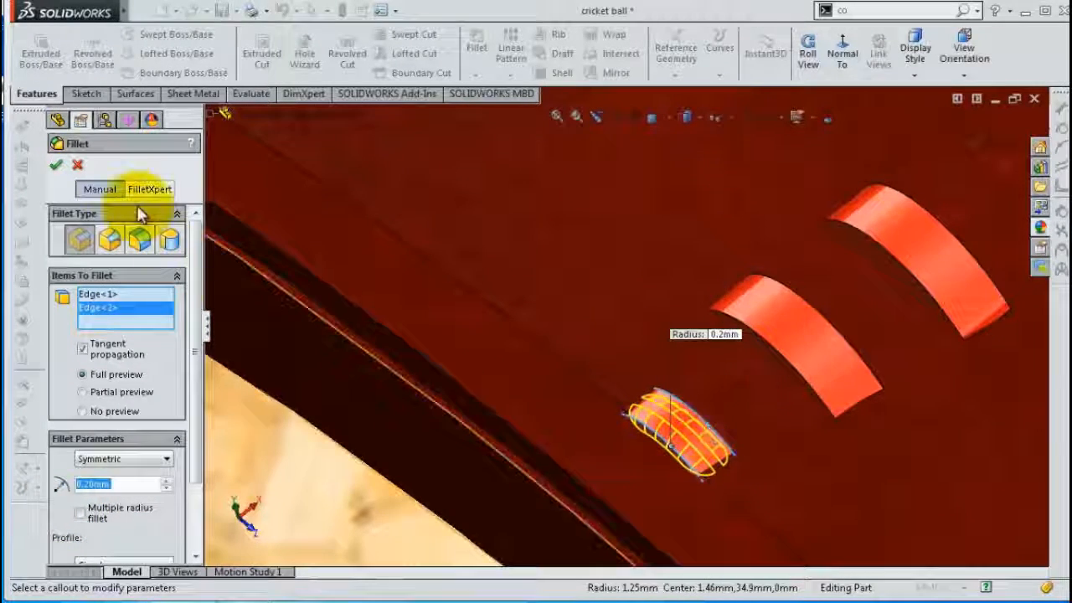
{"action": "left_click", "coordinate": [56, 165]}
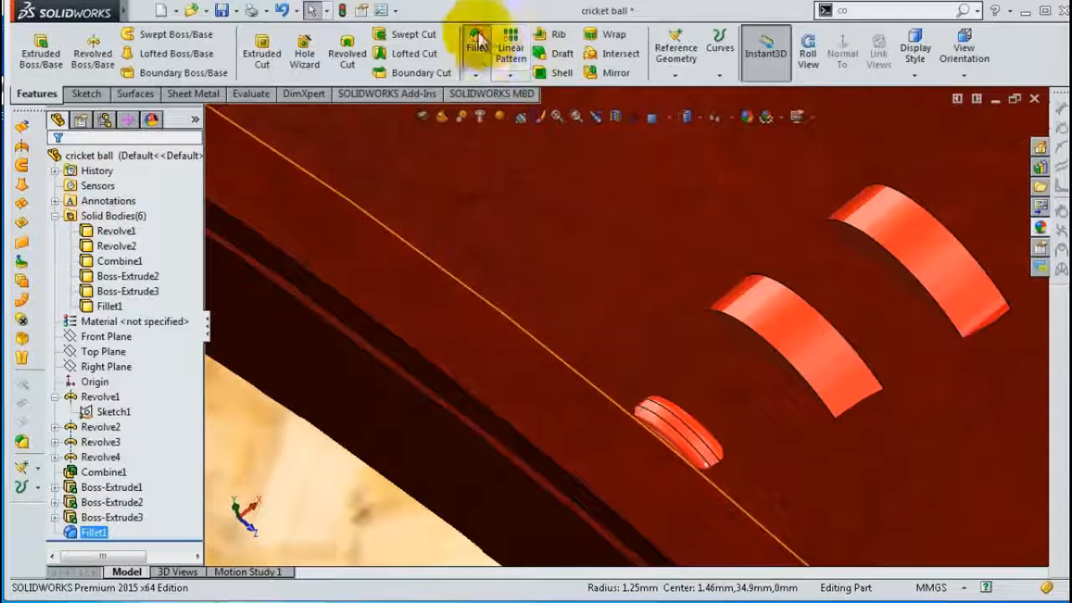
- Fillet both long curved edges of the middle stitch with a 0.3 mm radius
{"action": "left_click", "coordinate": [477, 40]}
{"action": "type", "text": "0,30mm"}
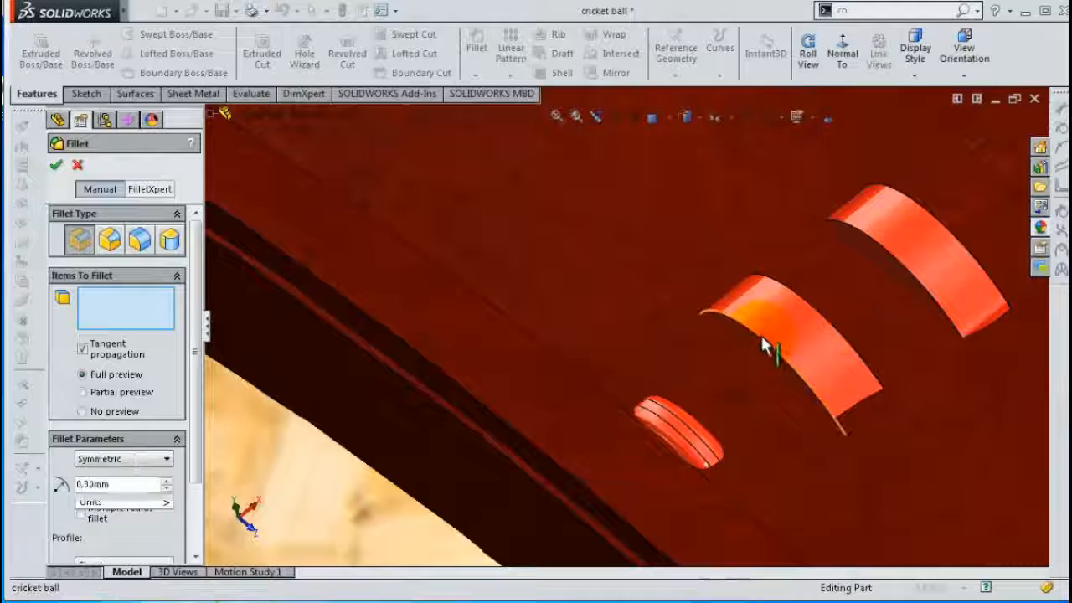
{"action": "left_click", "coordinate": [761, 334]}
{"action": "left_click", "coordinate": [836, 333]}
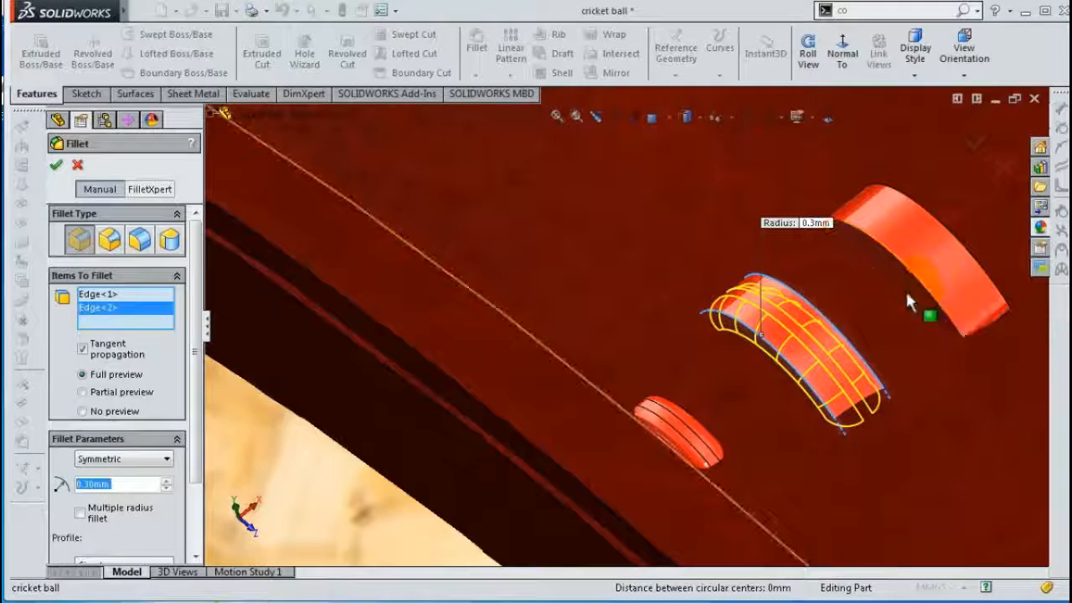
{"action": "scroll", "coordinate": [921, 268], "scroll_direction": "down", "scroll_amount": 3}
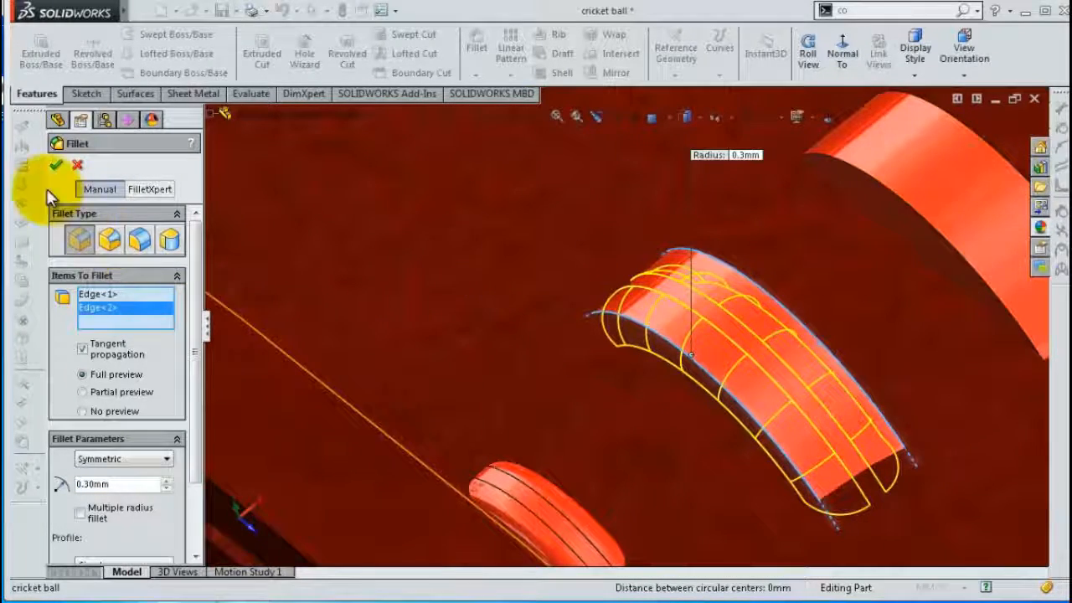
{"action": "left_click", "coordinate": [56, 167]}
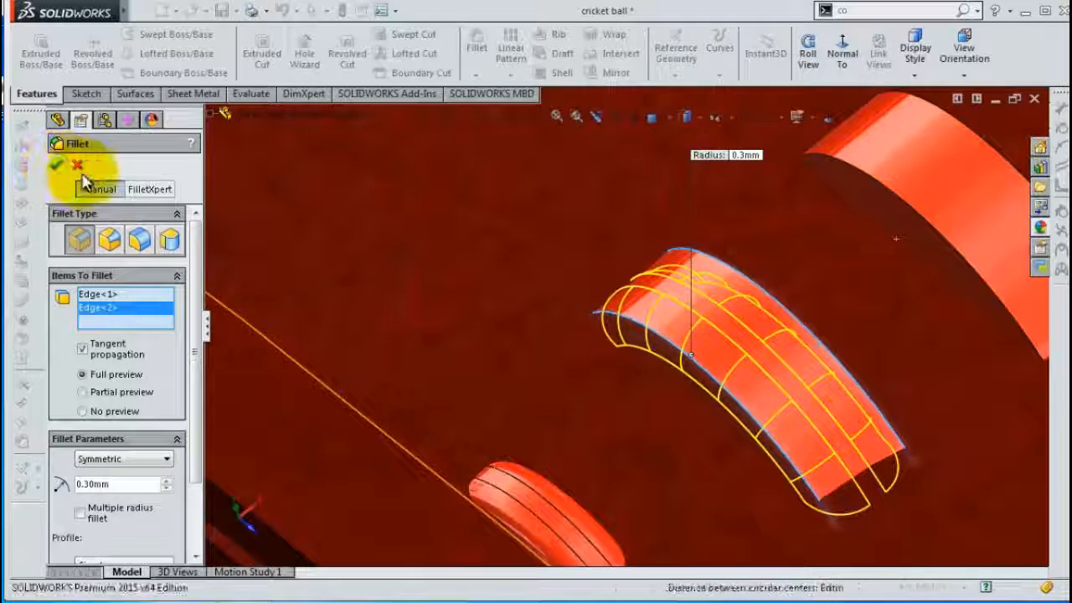
- Fillet both long curved edges of the largest stitch, farthest from the cut face, with a 0.3 mm radius
{"action": "left_click", "coordinate": [482, 48]}
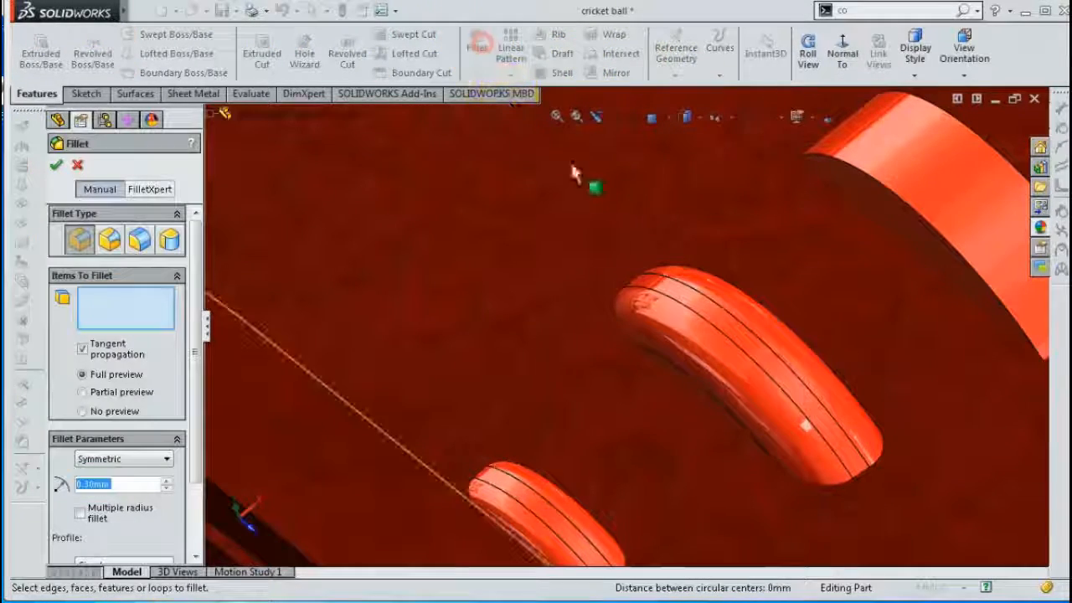
{"action": "left_click", "coordinate": [929, 227]}
{"action": "scroll", "coordinate": [933, 221], "scroll_direction": "up", "scroll_amount": 2}
{"action": "scroll", "coordinate": [935, 175], "scroll_direction": "down", "scroll_amount": 3}
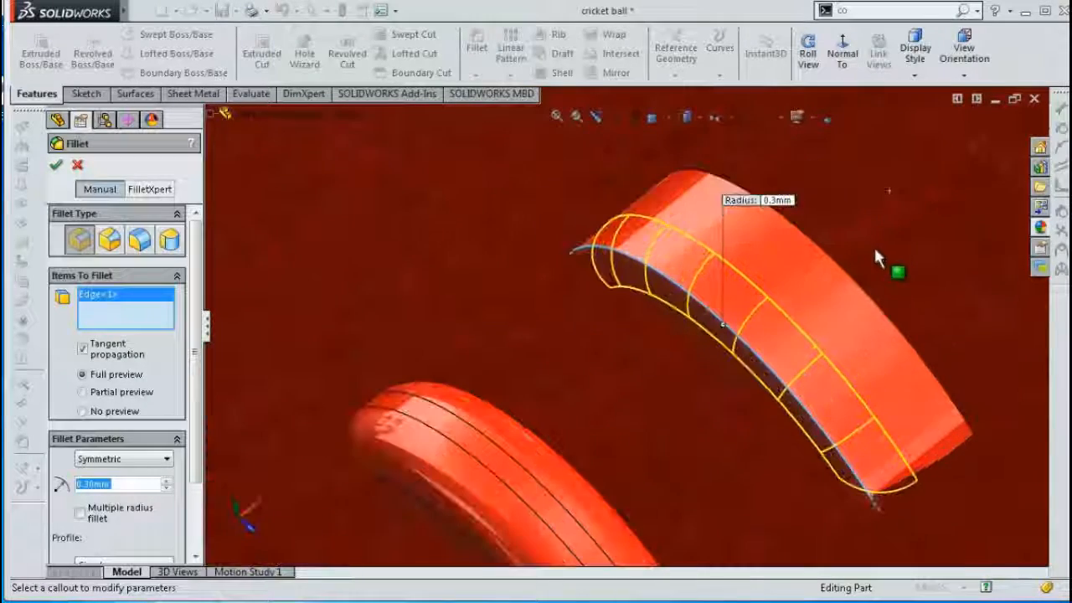
{"action": "left_click", "coordinate": [871, 298]}
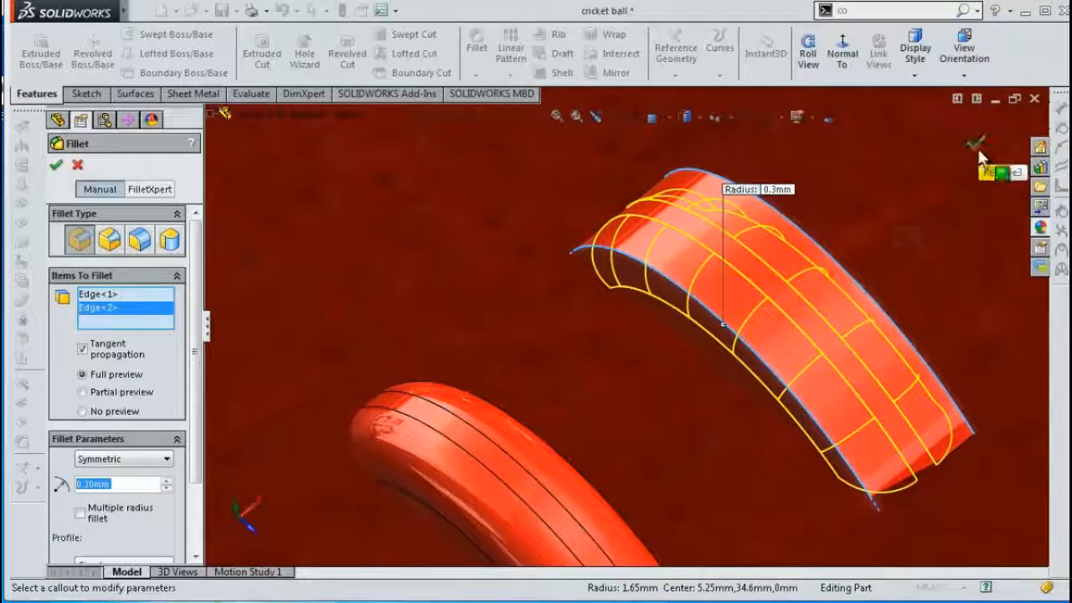
{"action": "left_click", "coordinate": [974, 146]}
{"action": "scroll", "coordinate": [779, 276], "scroll_direction": "up", "scroll_amount": 3}
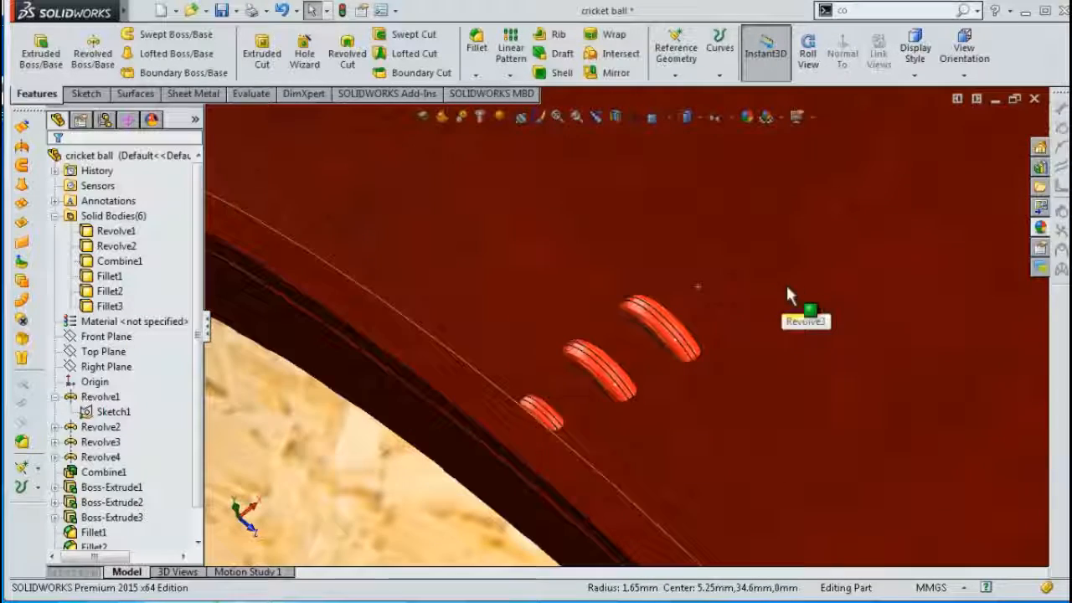
- Apply the beige cotton cloth appearance to the three extruded stitches and their fillets
{"action": "scroll", "coordinate": [697, 287], "scroll_direction": "up", "scroll_amount": 2}
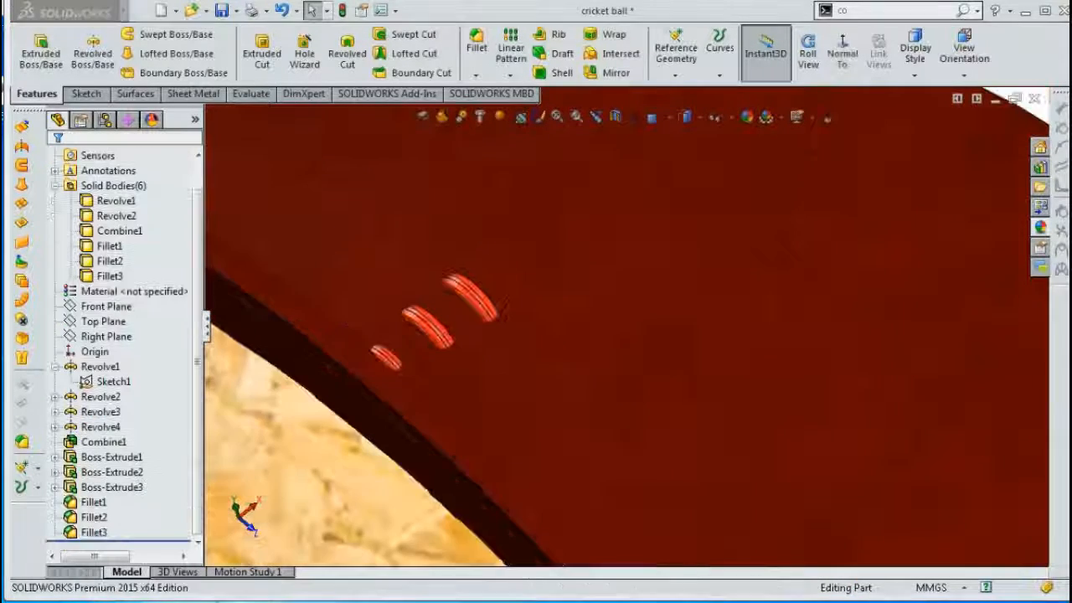
{"action": "left_click", "coordinate": [1041, 226]}
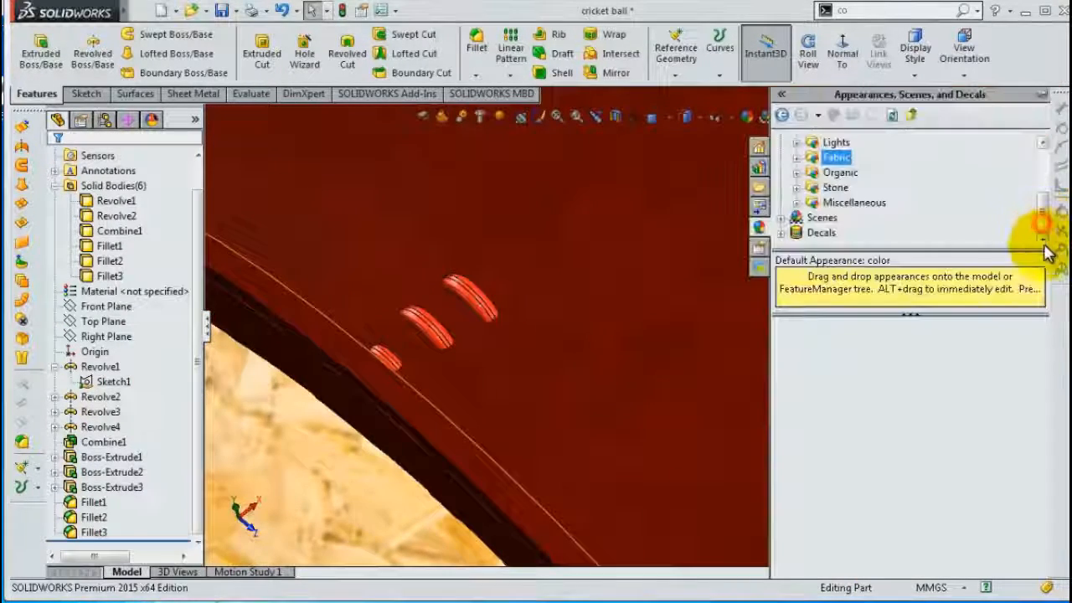
{"action": "left_click", "coordinate": [797, 157]}
{"action": "left_click", "coordinate": [849, 172]}
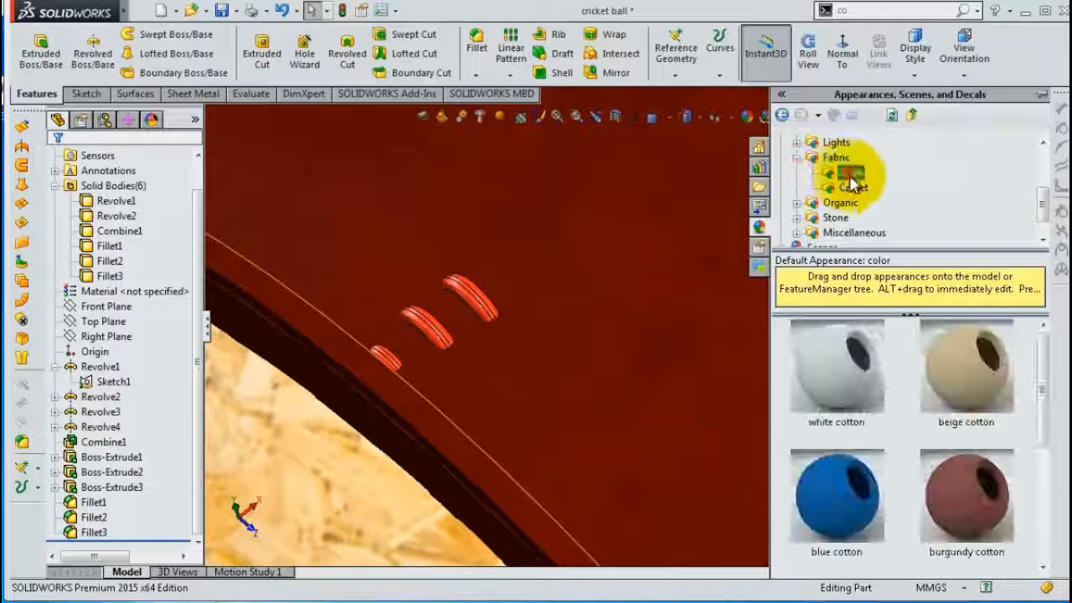
{"action": "left_click", "coordinate": [964, 363]}
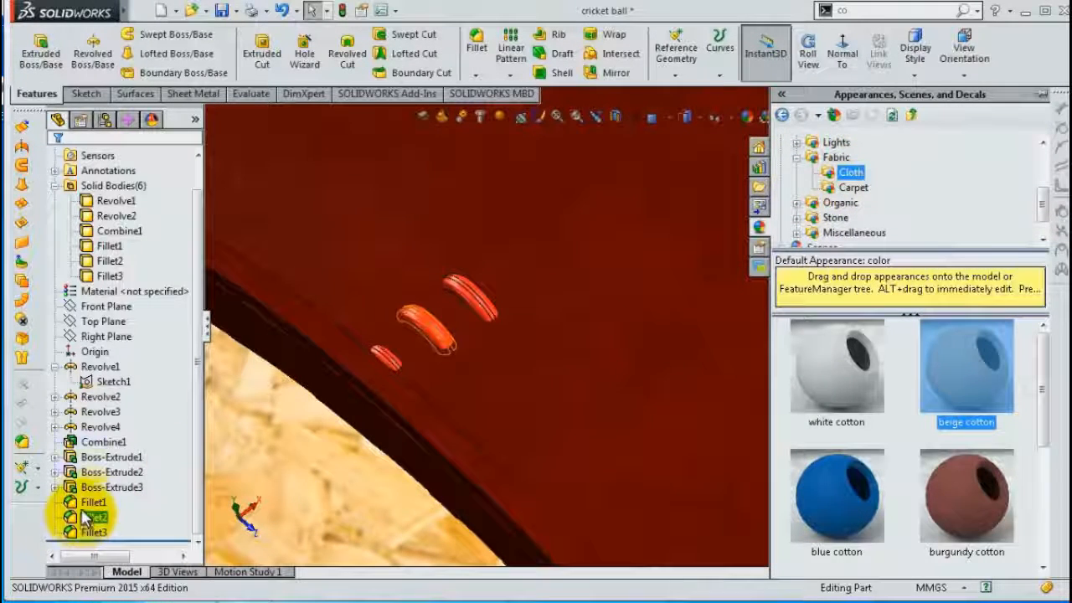
{"action": "left_click", "coordinate": [116, 466]}
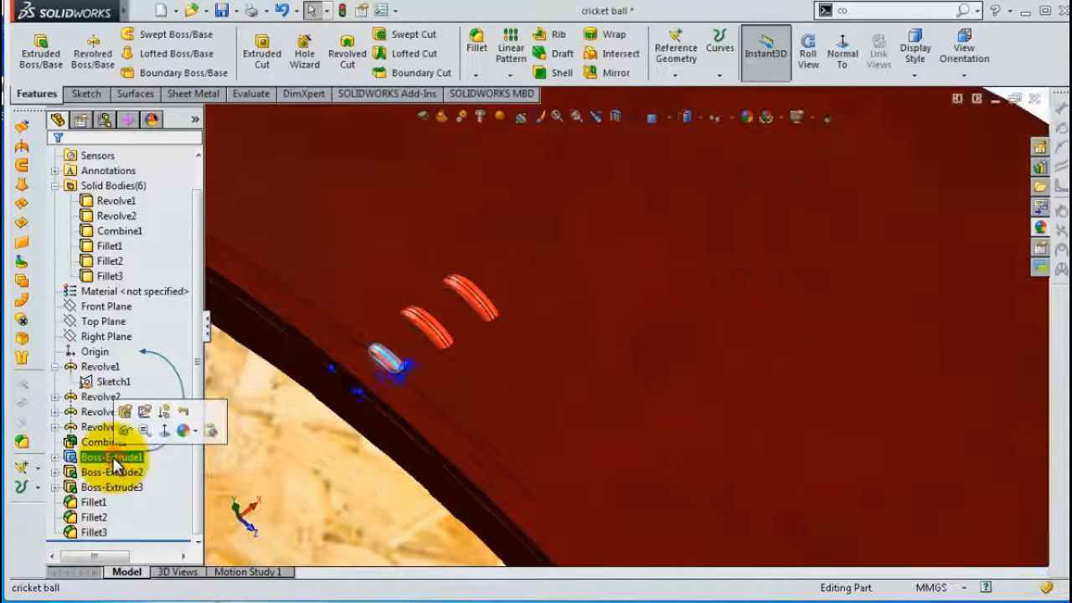
{"action": "left_click", "coordinate": [95, 533], "text": "shift"}
{"action": "left_click", "coordinate": [1036, 226]}
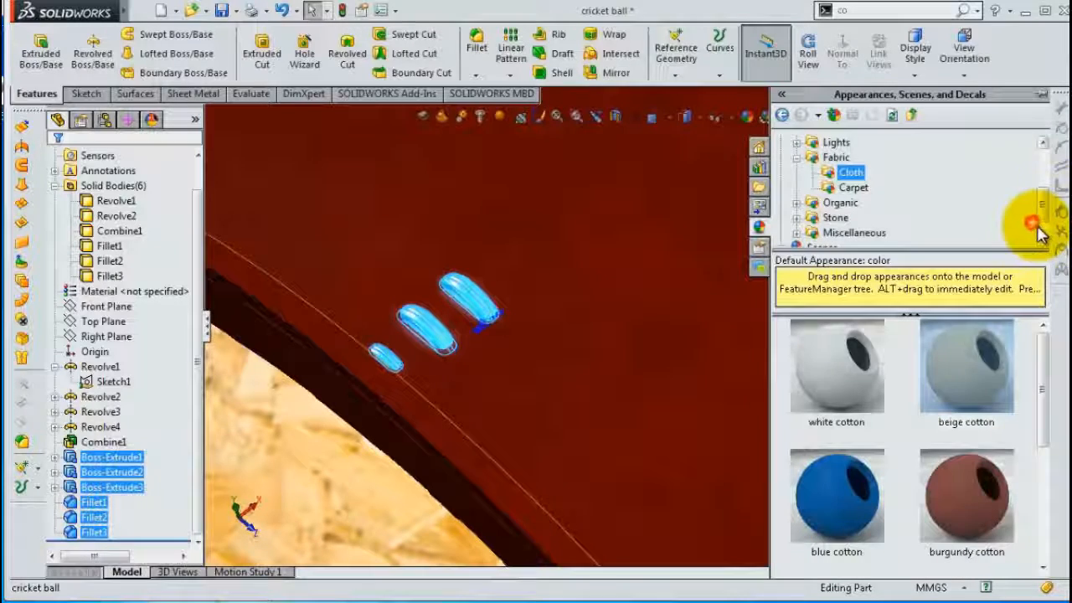
{"action": "left_click", "coordinate": [968, 368]}
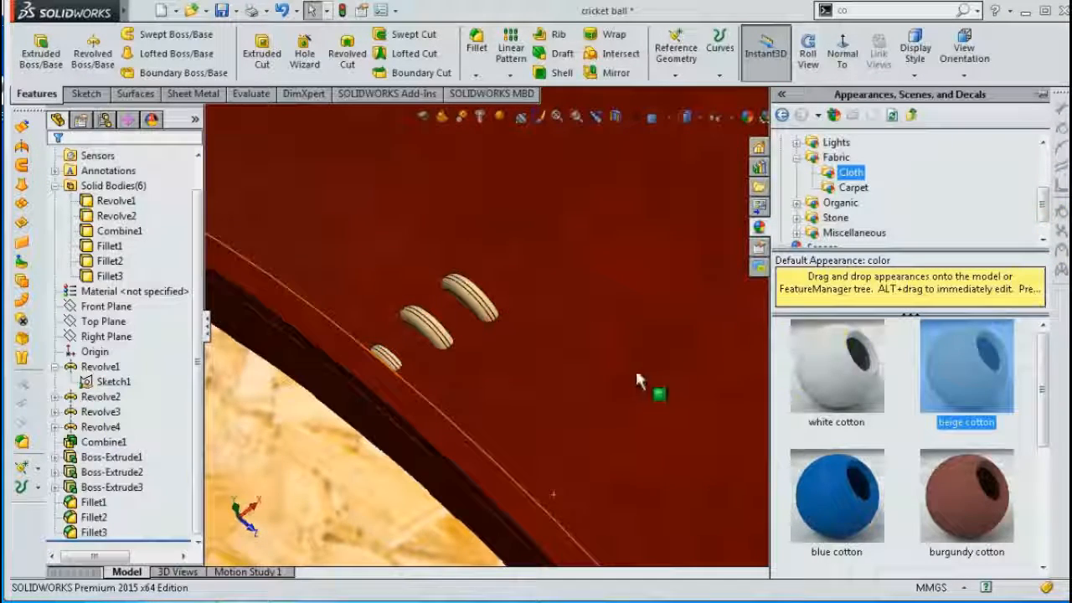
{"action": "scroll", "coordinate": [265, 276], "scroll_direction": "up", "scroll_amount": 2}
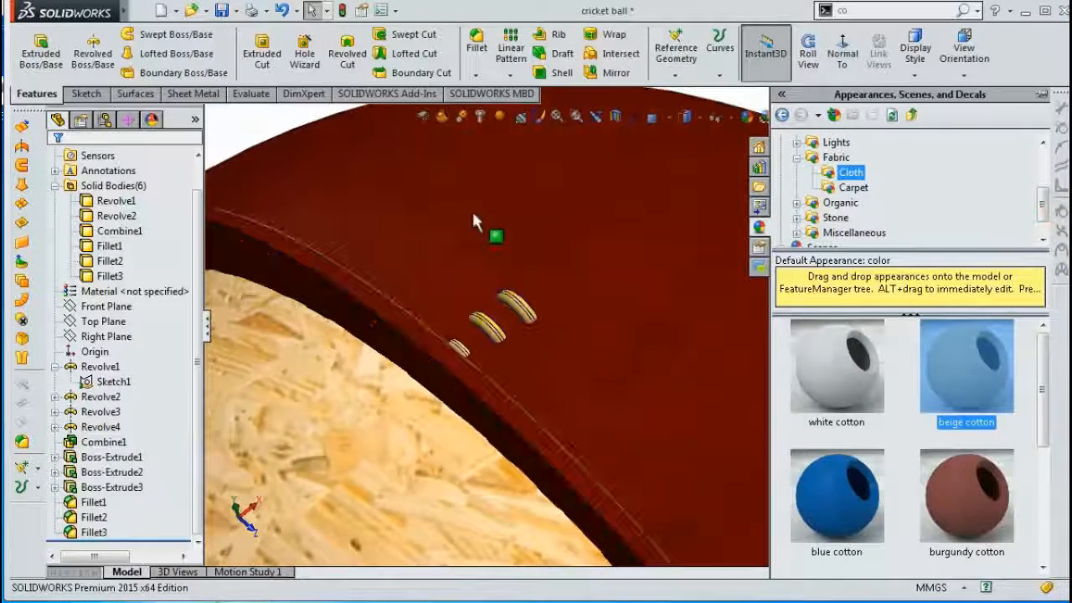
{"action": "scroll", "coordinate": [394, 198], "scroll_direction": "up", "scroll_amount": 1}
{"action": "left_click", "coordinate": [314, 155]}
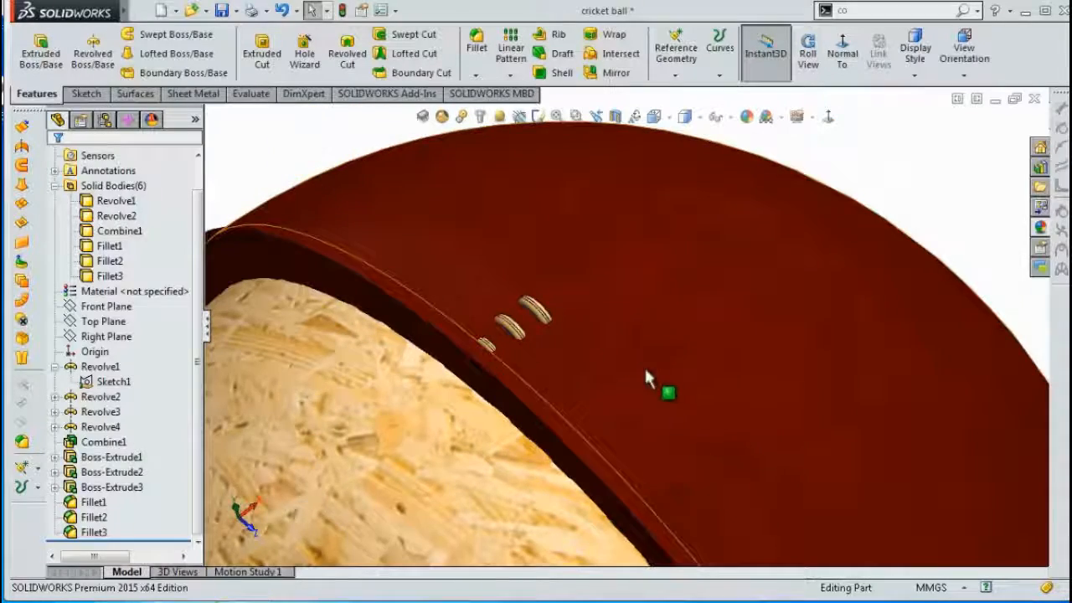
- Examine the three stitches on the red shell up close and from several angles
{"action": "middle_click_drag", "start_coordinate": [645, 371], "coordinate": [590, 356]}
{"action": "scroll", "coordinate": [521, 341], "scroll_direction": "down", "scroll_amount": 3}
{"action": "middle_click_drag", "start_coordinate": [521, 341], "coordinate": [467, 374]}
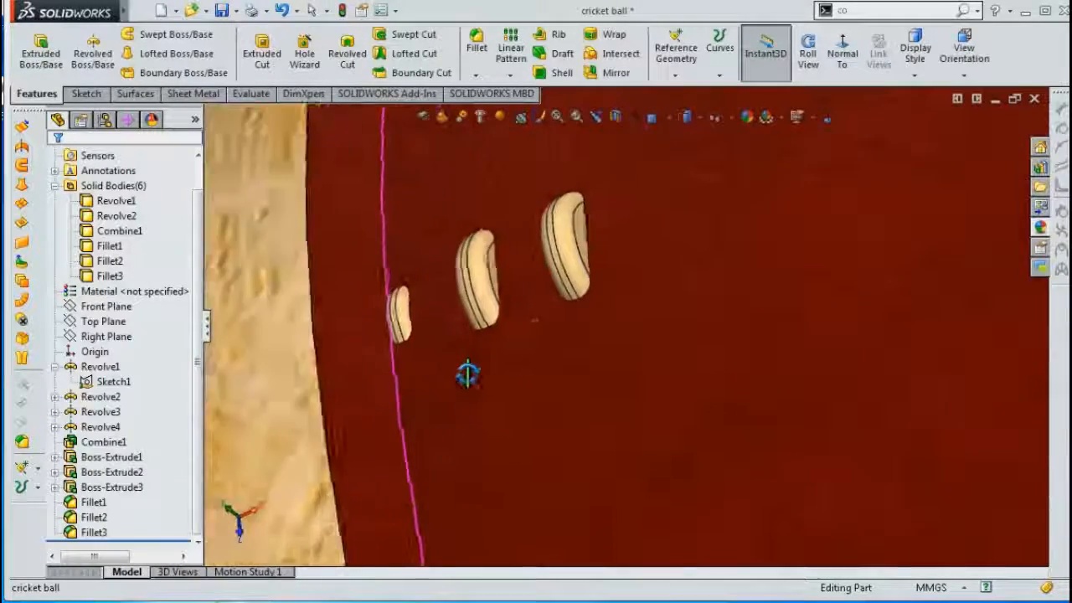
{"action": "scroll", "coordinate": [552, 320], "scroll_direction": "down", "scroll_amount": 4}
{"action": "middle_click_drag", "start_coordinate": [565, 287], "coordinate": [586, 311]}
{"action": "scroll", "coordinate": [637, 284], "scroll_direction": "up", "scroll_amount": 8}
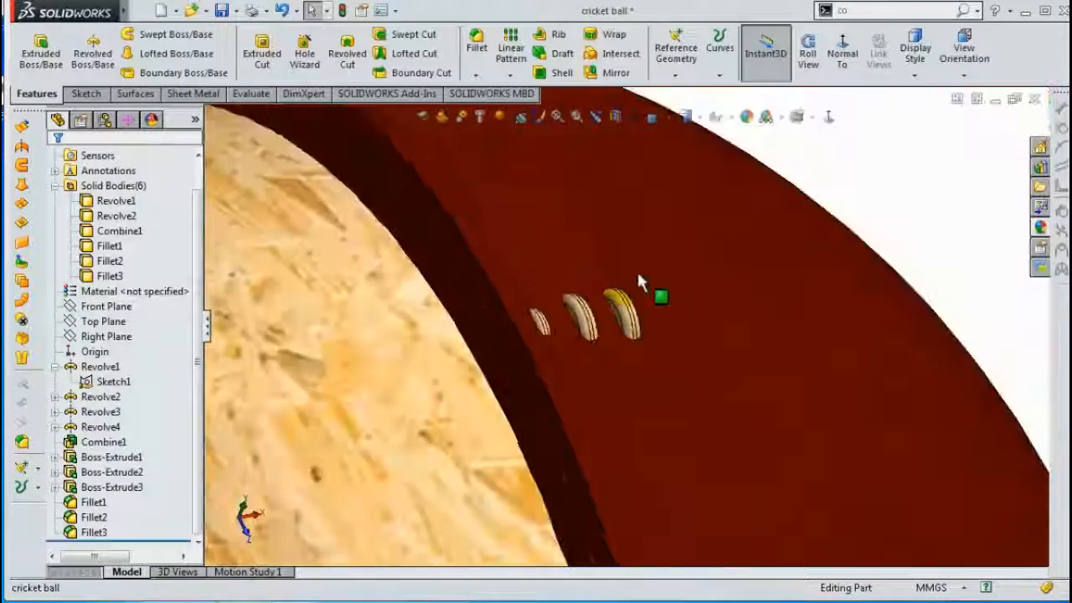
{"action": "scroll", "coordinate": [639, 278], "scroll_direction": "up", "scroll_amount": 3}
{"action": "middle_click_drag", "start_coordinate": [645, 288], "coordinate": [614, 320]}
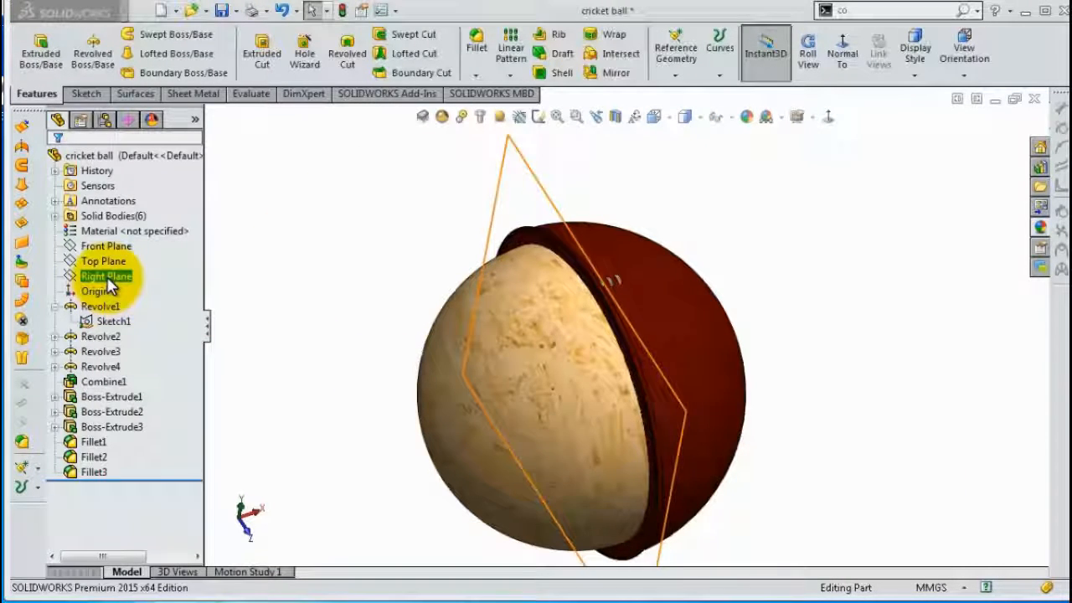
- Create a reference axis at the intersection of the Front Plane and the Top Plane
{"action": "left_click", "coordinate": [109, 263]}
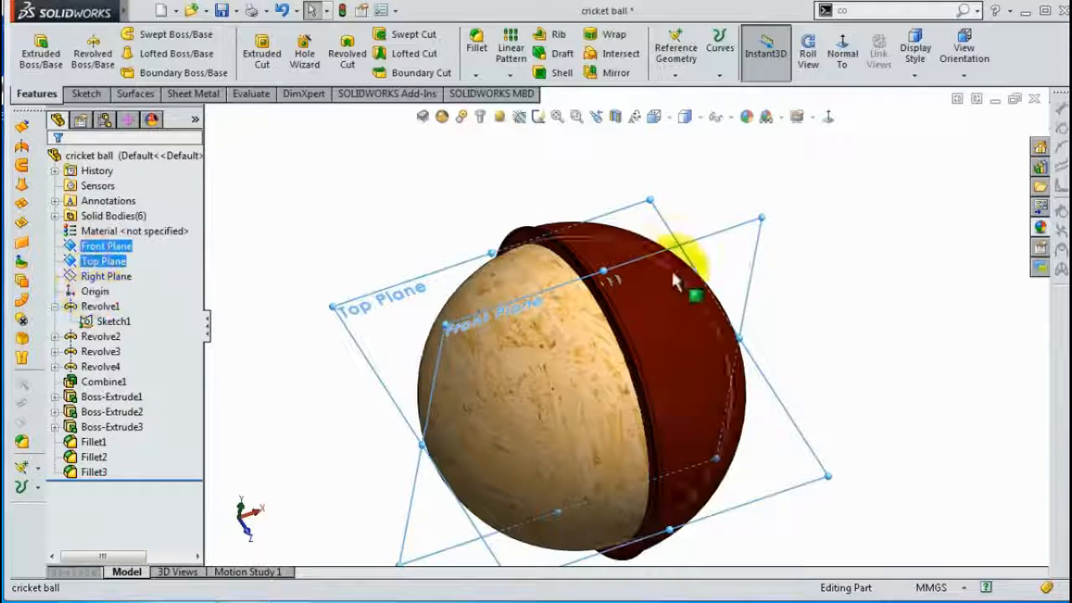
{"action": "left_click", "coordinate": [673, 77]}
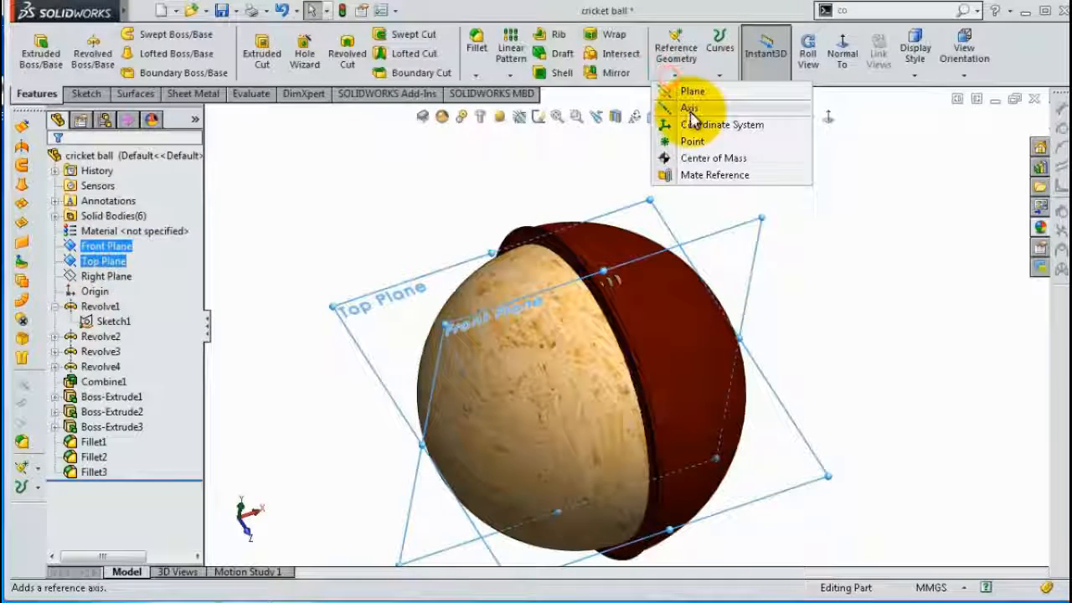
{"action": "left_click", "coordinate": [691, 112]}
{"action": "left_click", "coordinate": [56, 165]}
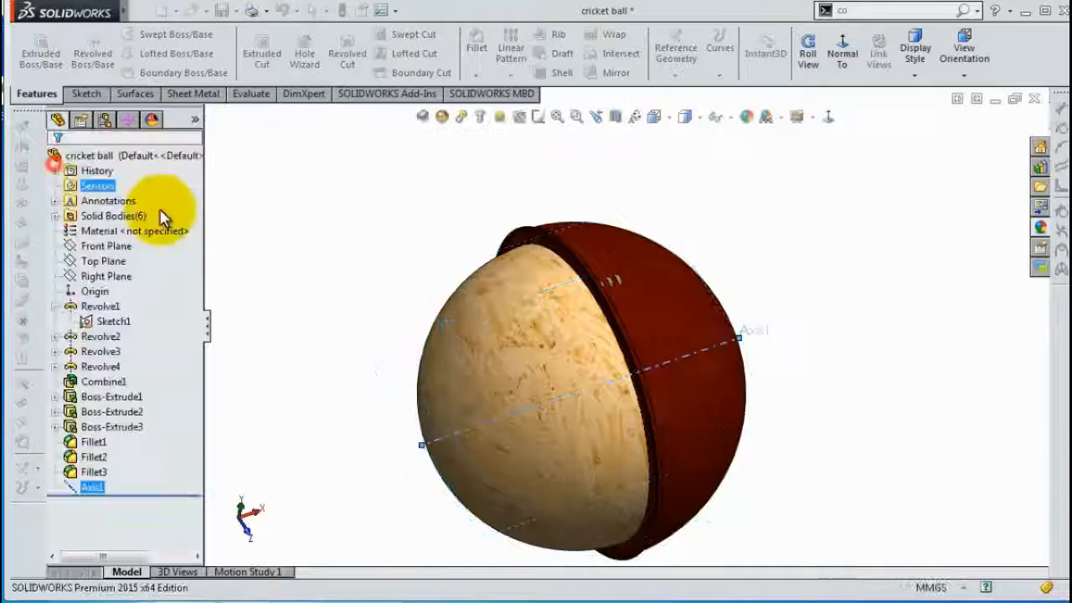
- Fillet the two circular edges on the outside of the red shell near its cut face with a 0.2 mm radius
{"action": "middle_click_drag", "start_coordinate": [352, 222], "coordinate": [453, 321]}
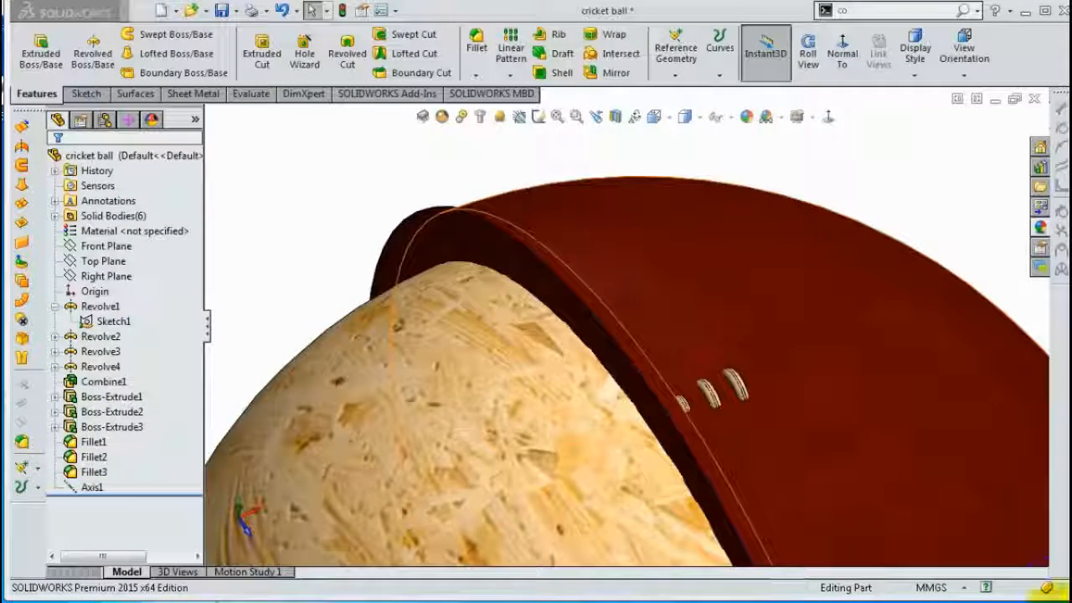
{"action": "left_click", "coordinate": [477, 46]}
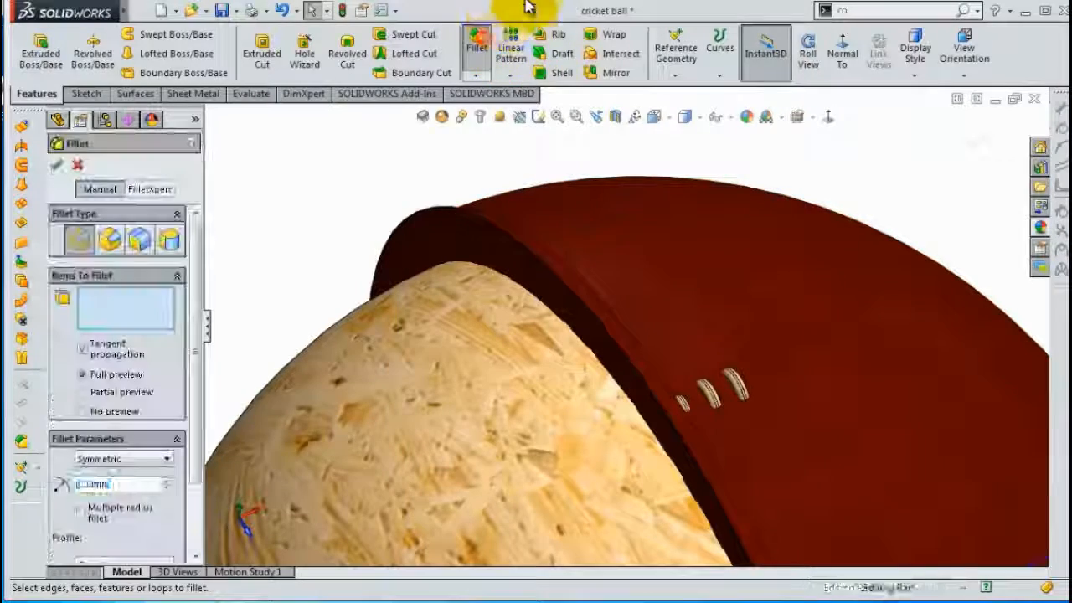
{"action": "scroll", "coordinate": [608, 299], "scroll_direction": "down", "scroll_amount": 5}
{"action": "left_click", "coordinate": [605, 326]}
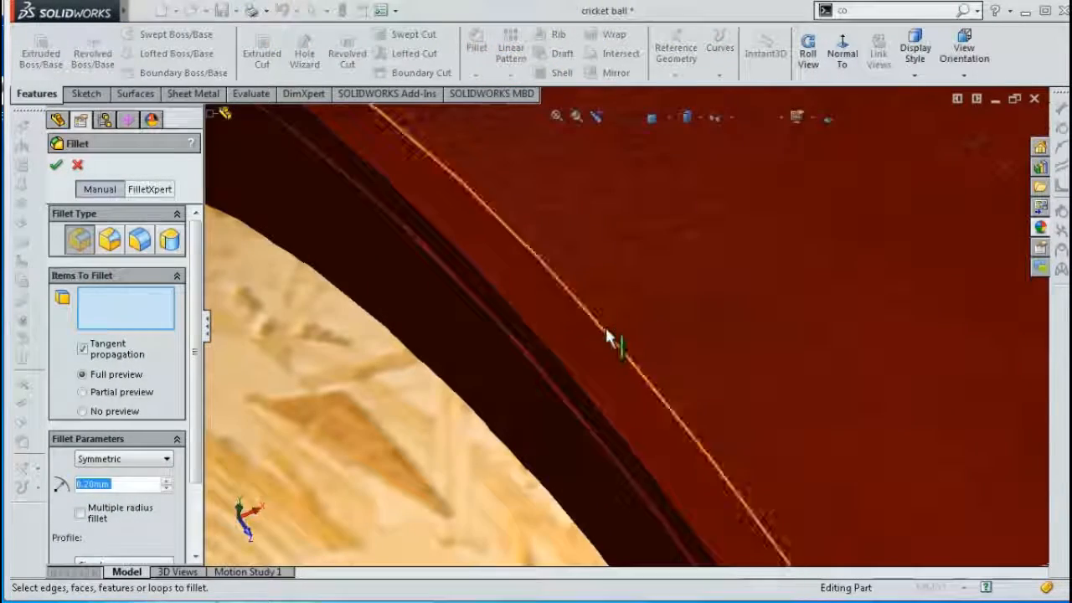
{"action": "scroll", "coordinate": [570, 369], "scroll_direction": "down", "scroll_amount": 5}
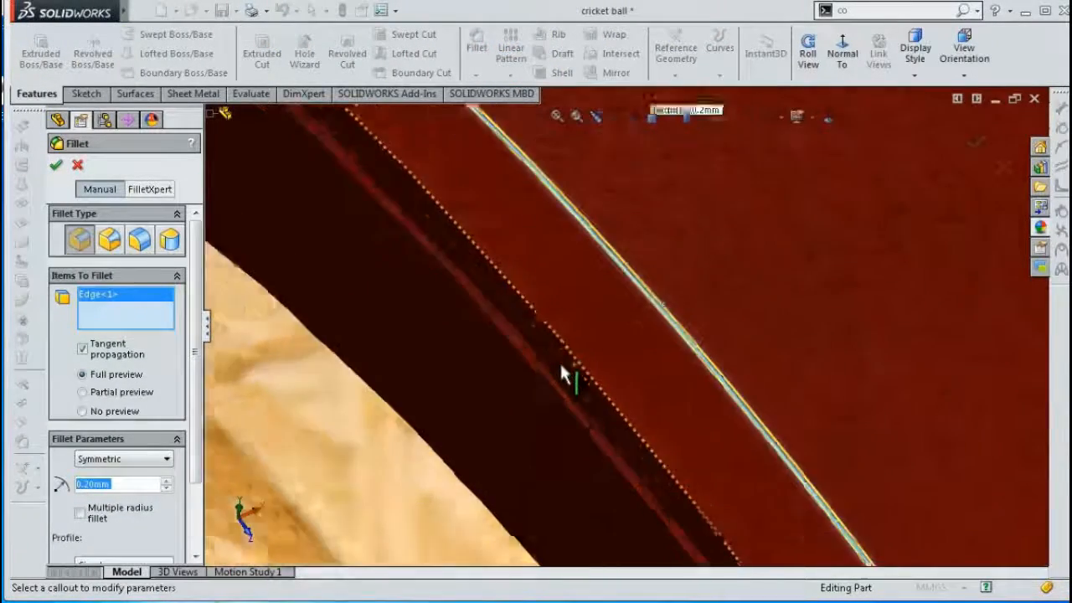
{"action": "left_click", "coordinate": [581, 352]}
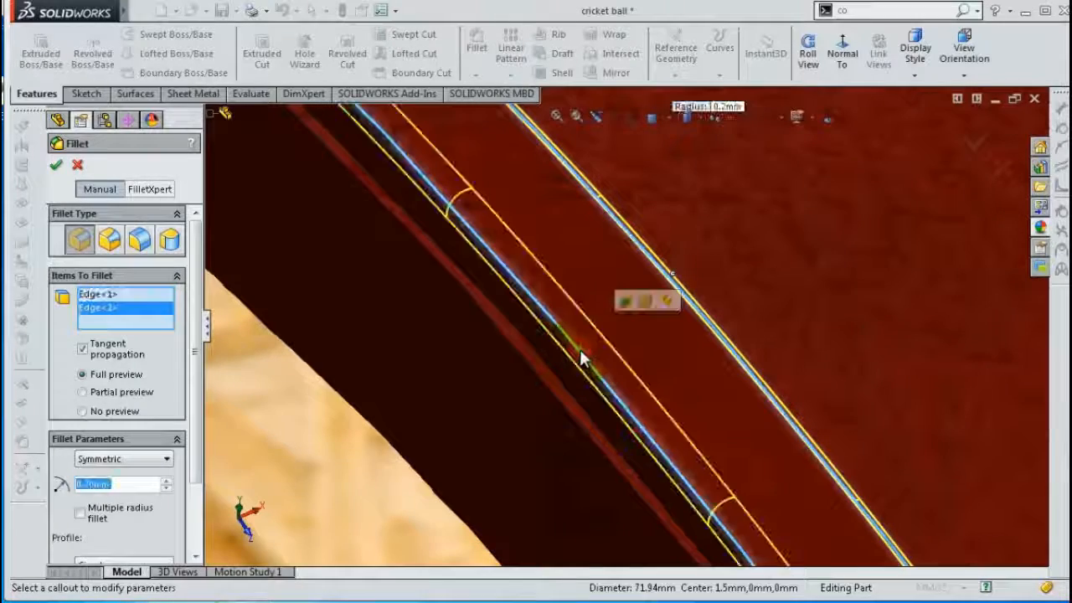
{"action": "left_click", "coordinate": [56, 165]}
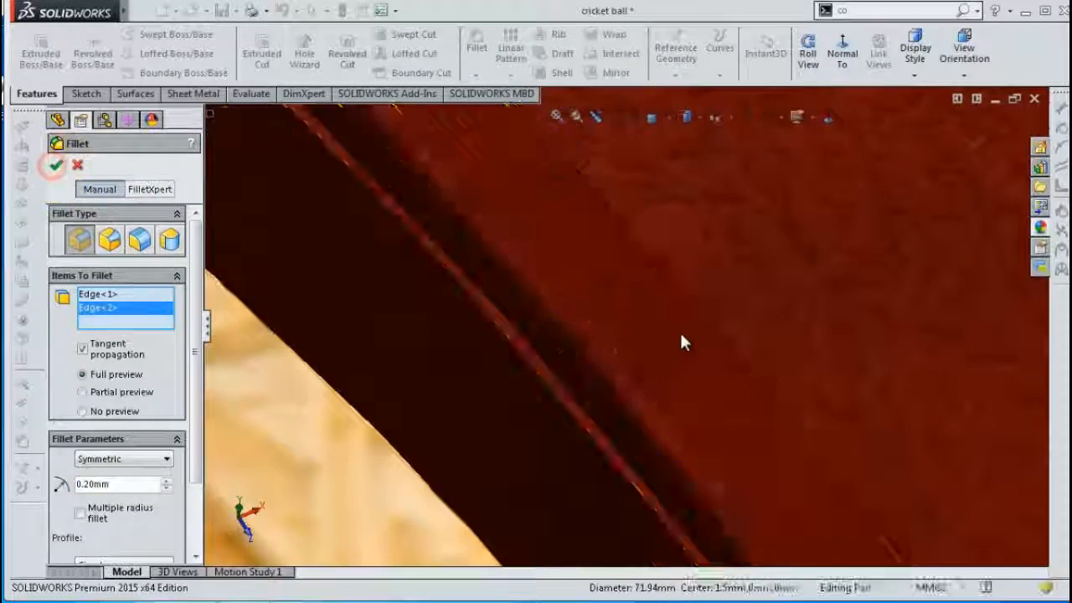
{"action": "scroll", "coordinate": [680, 344], "scroll_direction": "up", "scroll_amount": 3}
{"action": "scroll", "coordinate": [677, 330], "scroll_direction": "up", "scroll_amount": 5}
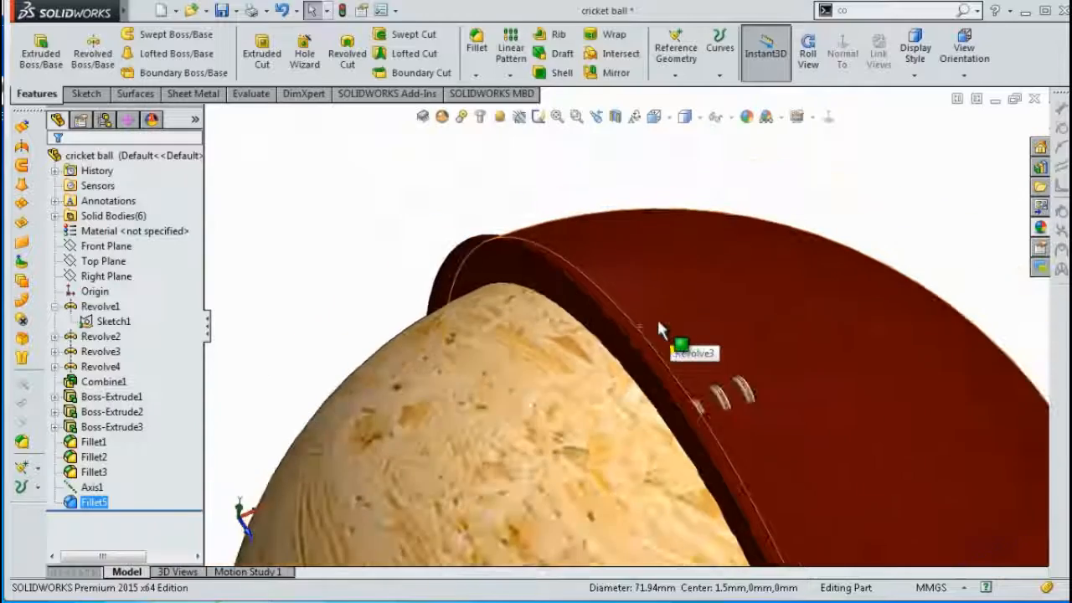
- Mirror the red half shell body about its flat cut face with Merge solids turned off
{"action": "middle_click_drag", "start_coordinate": [657, 316], "coordinate": [639, 320]}
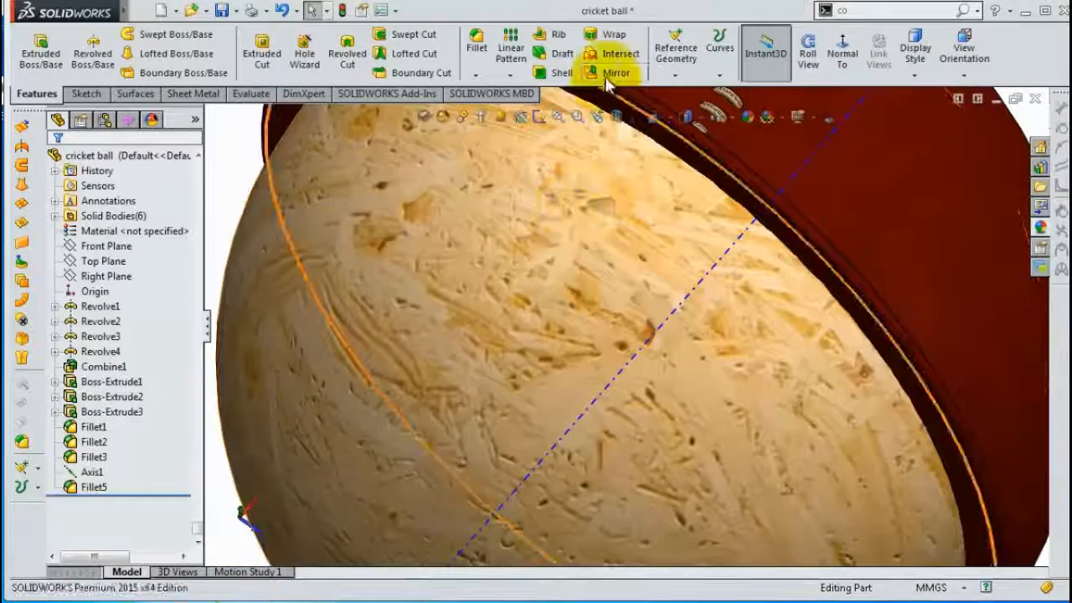
{"action": "left_click", "coordinate": [617, 72]}
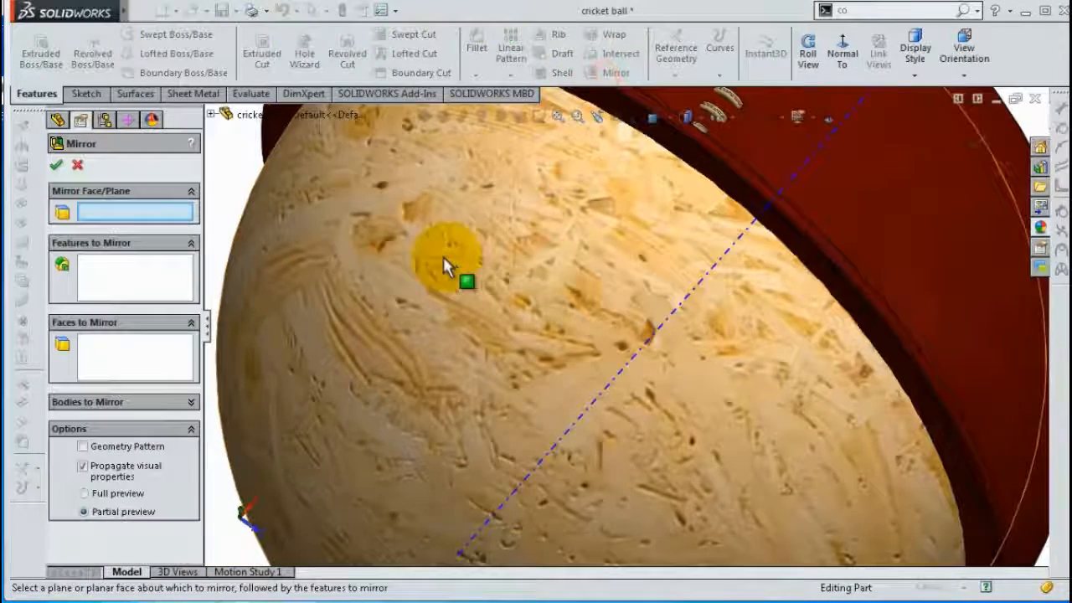
{"action": "left_click", "coordinate": [158, 401]}
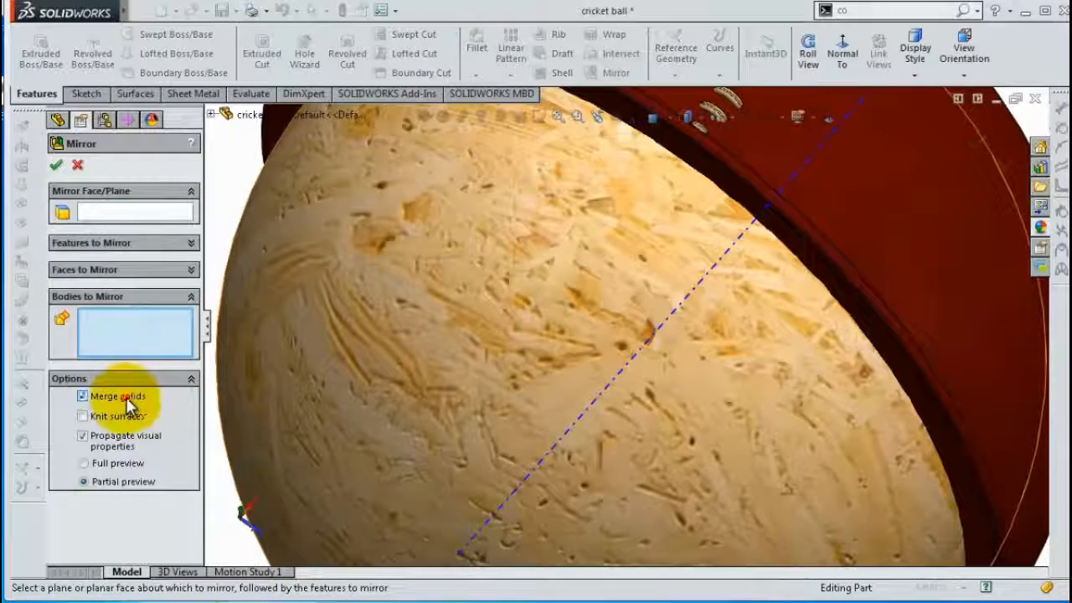
{"action": "left_click", "coordinate": [832, 216]}
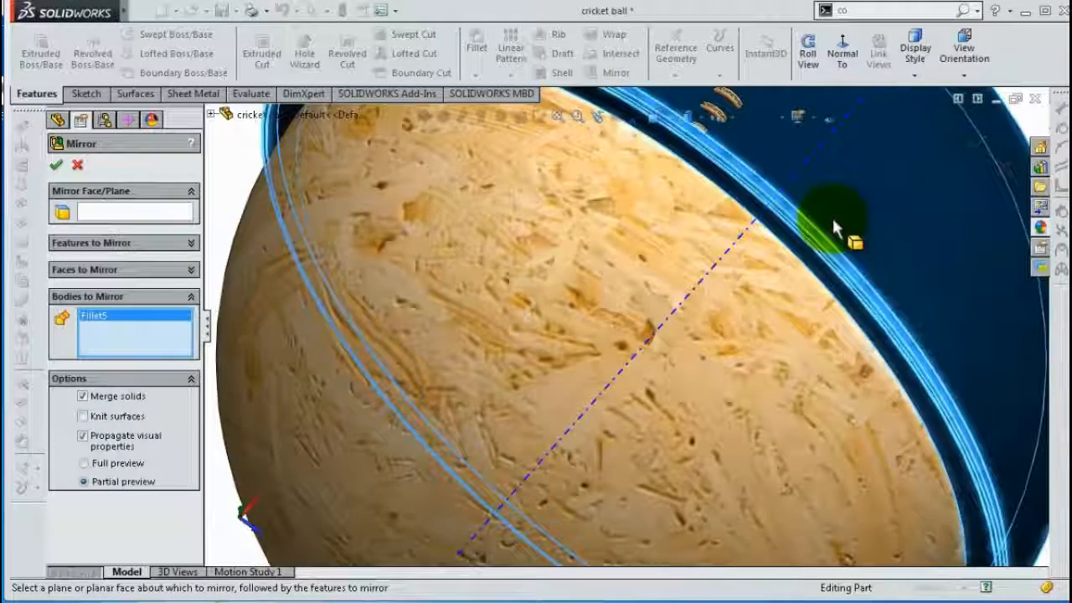
{"action": "left_click", "coordinate": [127, 397]}
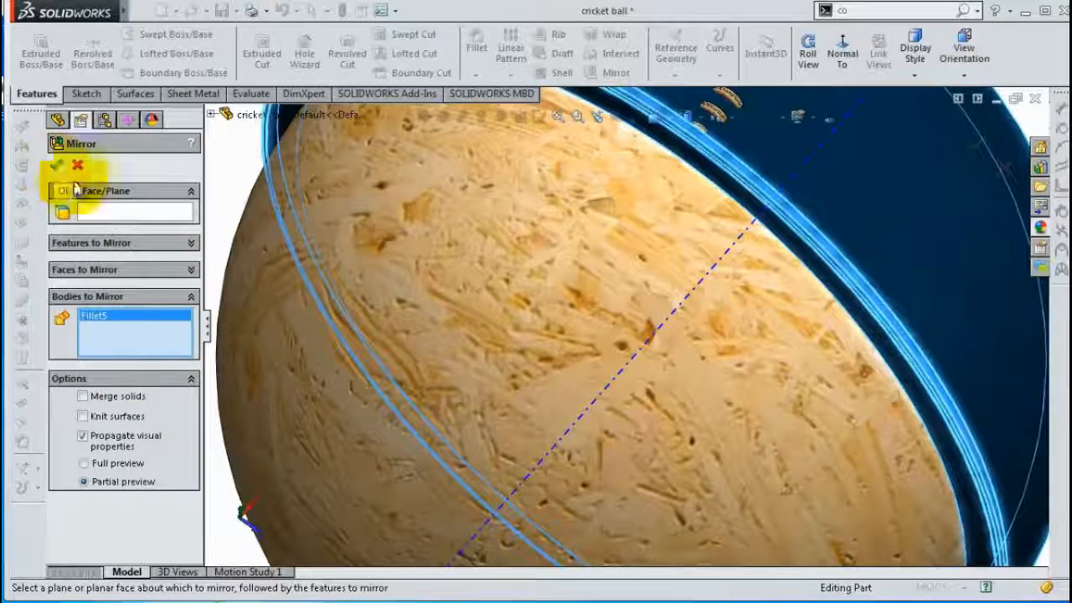
{"action": "left_click", "coordinate": [114, 211]}
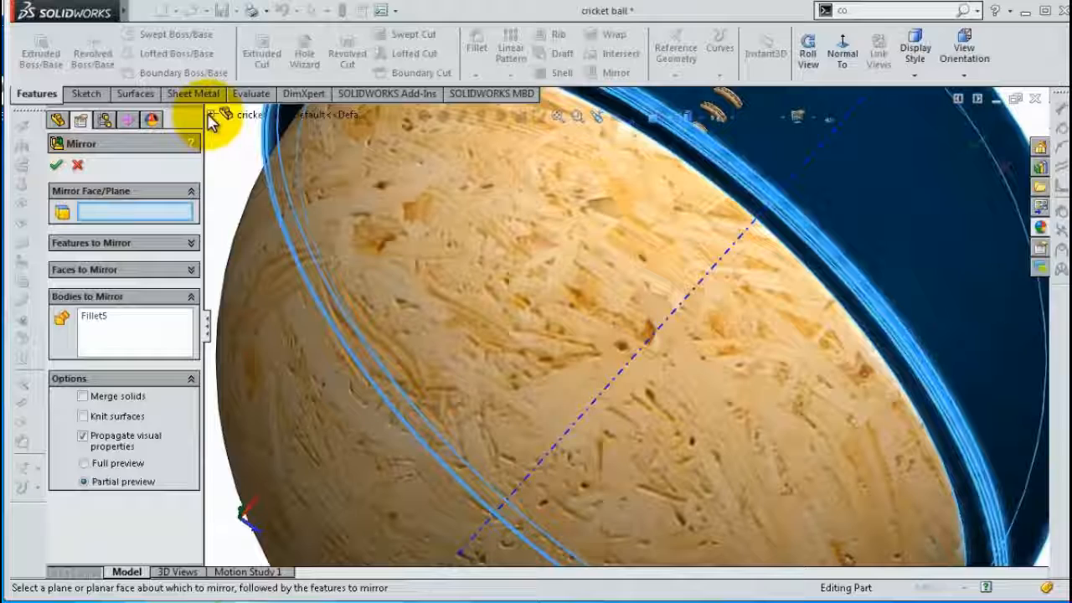
{"action": "left_click", "coordinate": [685, 152]}
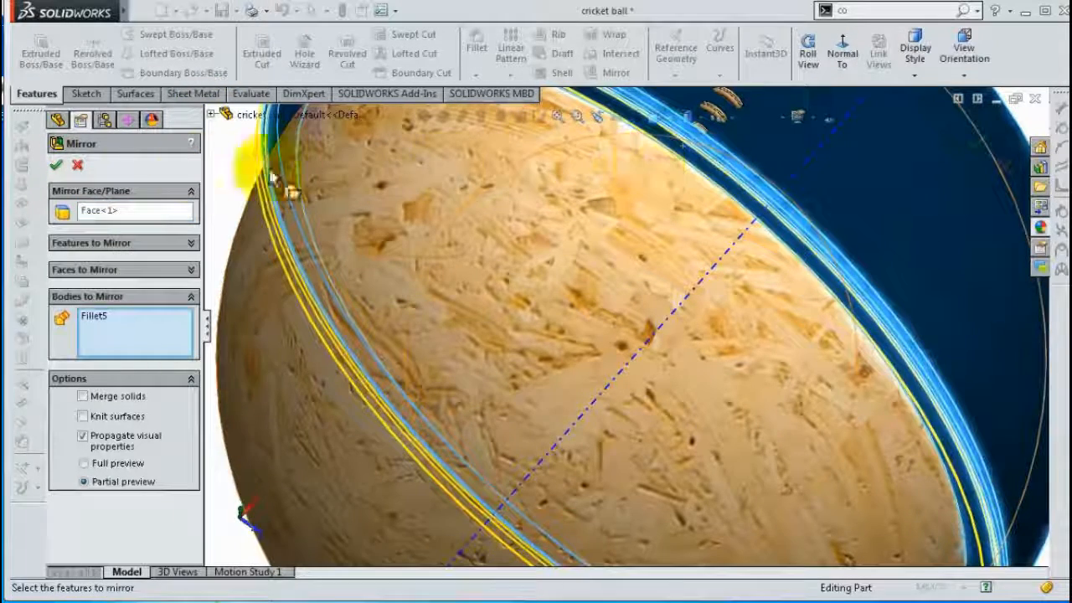
{"action": "left_click", "coordinate": [56, 170]}
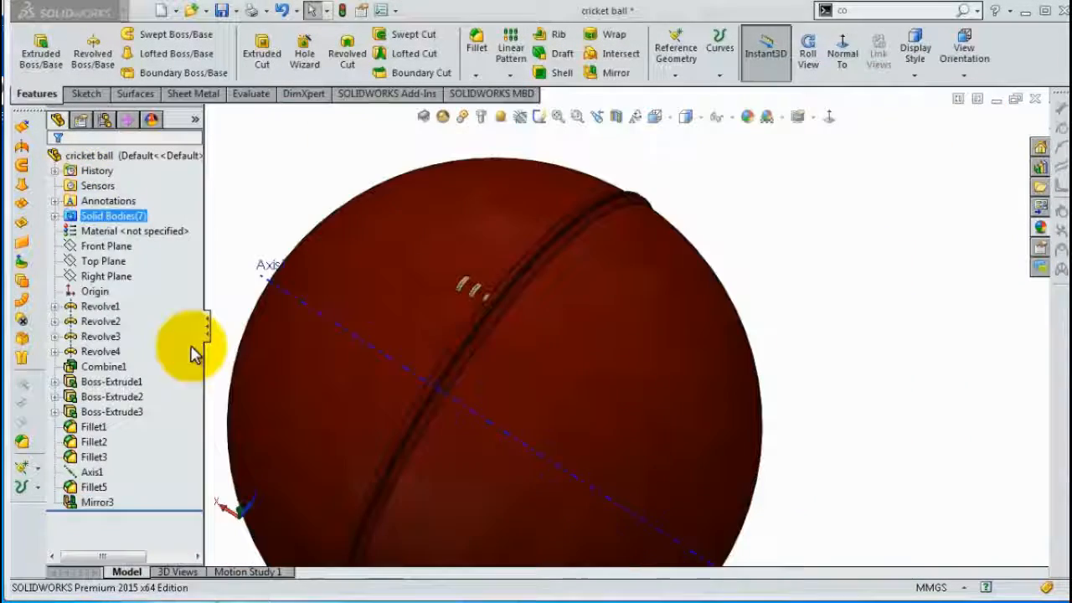
- Mirror the three stitch bodies about the Right Plane onto the opposite half shell as separate bodies
{"action": "left_click", "coordinate": [96, 277]}
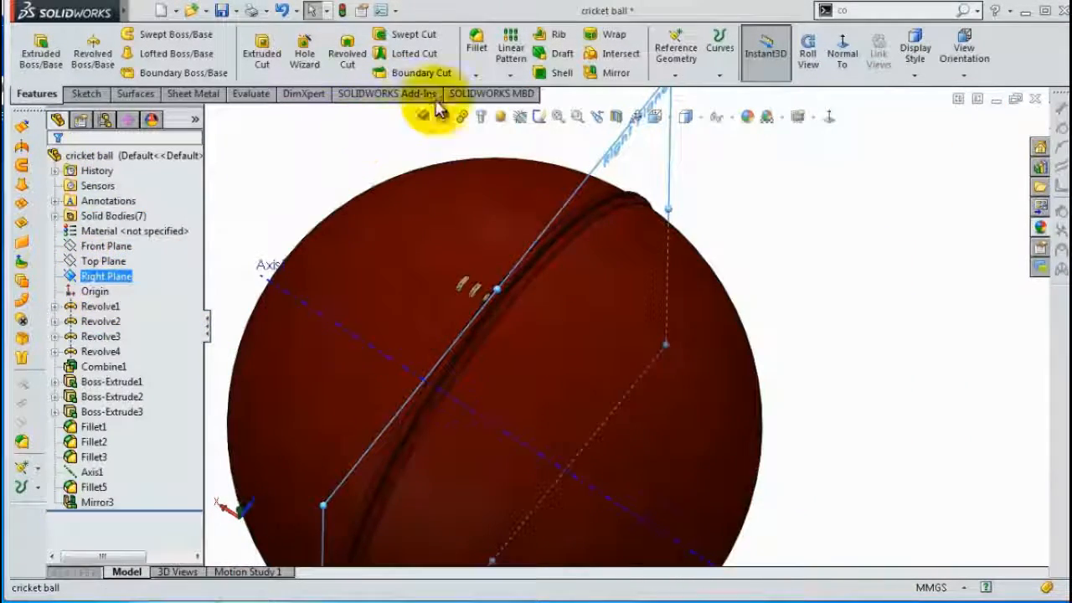
{"action": "left_click", "coordinate": [614, 73]}
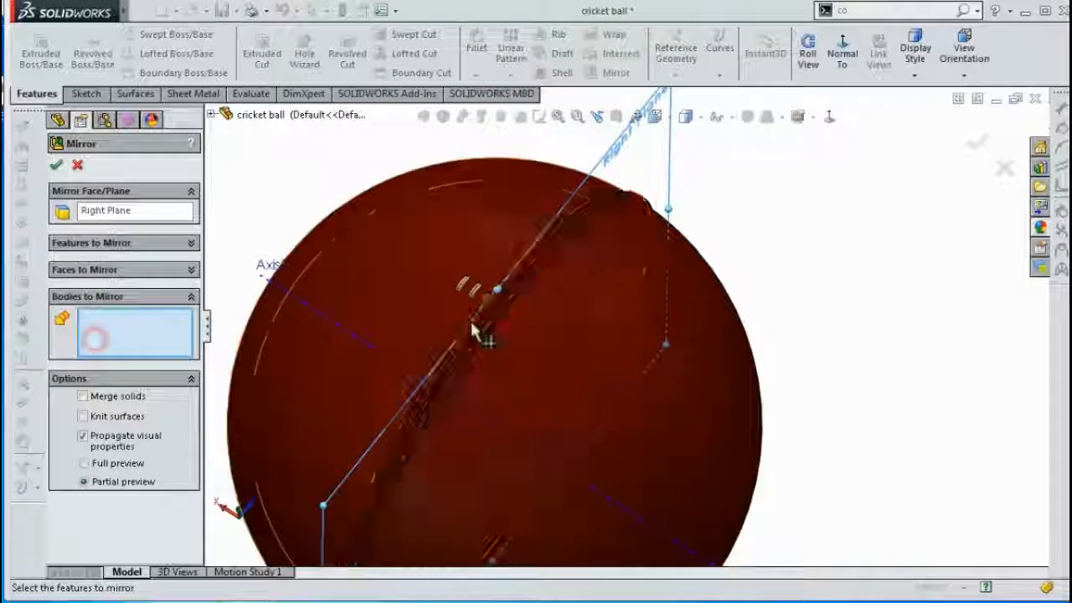
{"action": "scroll", "coordinate": [502, 277], "scroll_direction": "down", "scroll_amount": 6}
{"action": "left_click", "coordinate": [486, 302]}
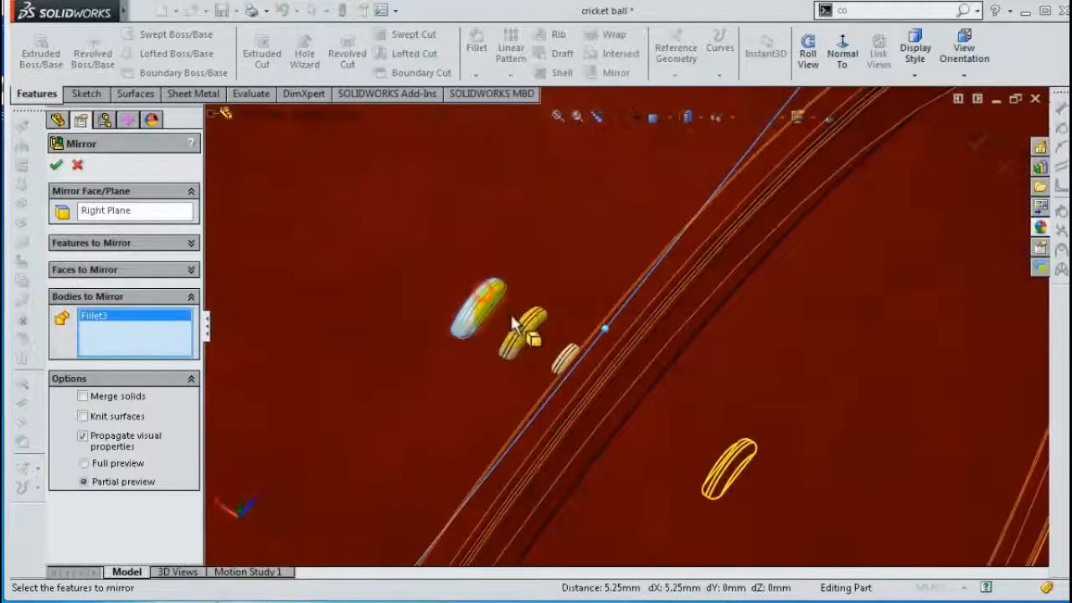
{"action": "left_click", "coordinate": [519, 334]}
{"action": "left_click", "coordinate": [570, 360]}
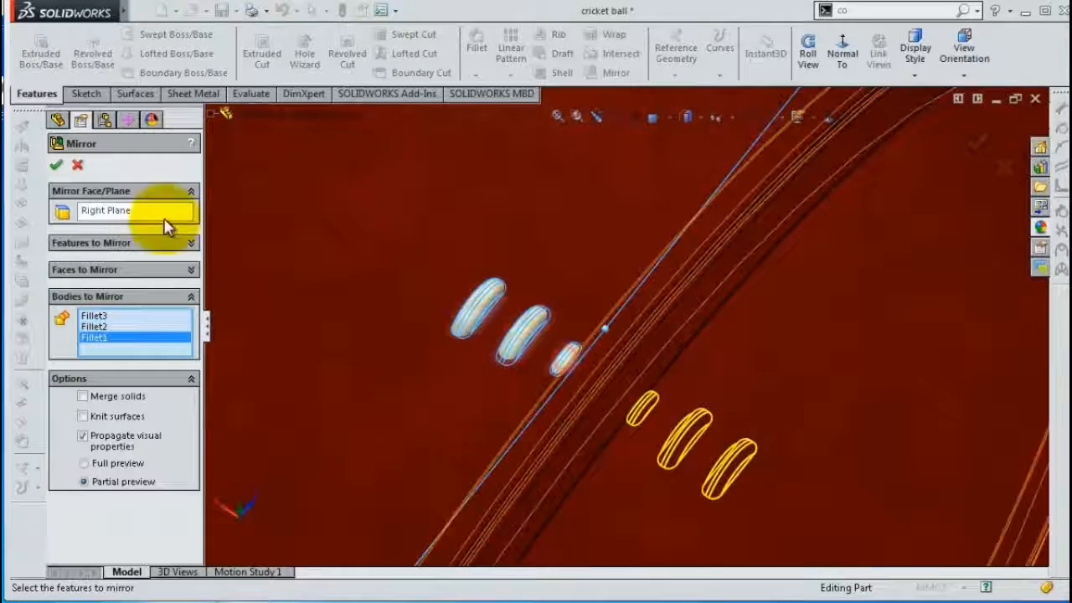
{"action": "left_click", "coordinate": [57, 166]}
{"action": "scroll", "coordinate": [641, 382], "scroll_direction": "up", "scroll_amount": 4}
{"action": "scroll", "coordinate": [647, 384], "scroll_direction": "up", "scroll_amount": 5}
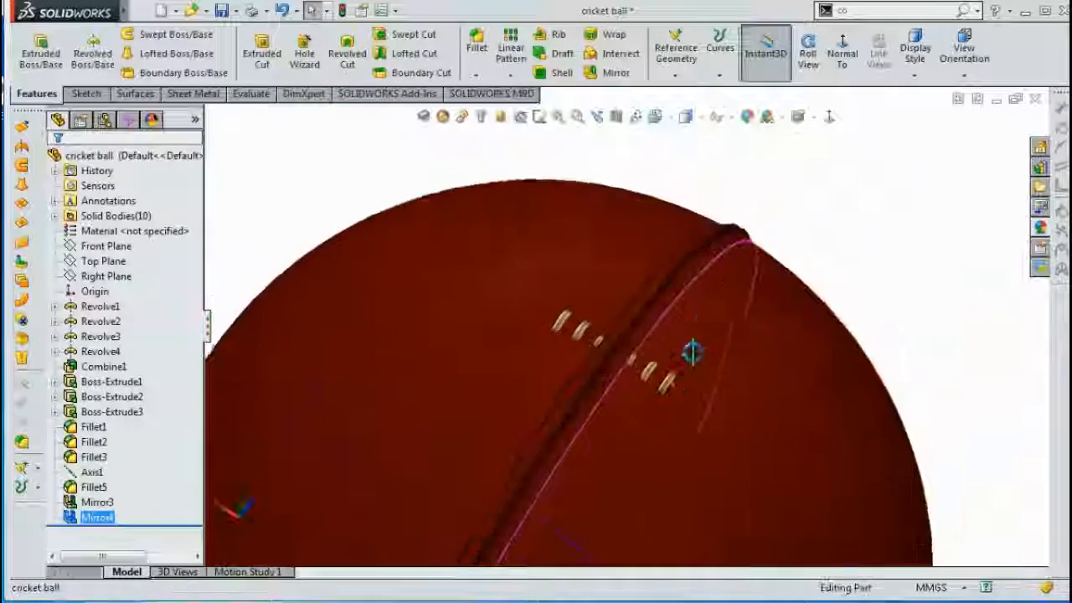
- Circular-pattern the two small stitch bodies nearest the seam around the reference axis, with 140 equally spaced instances over 360 degrees
{"action": "left_click", "coordinate": [399, 362]}
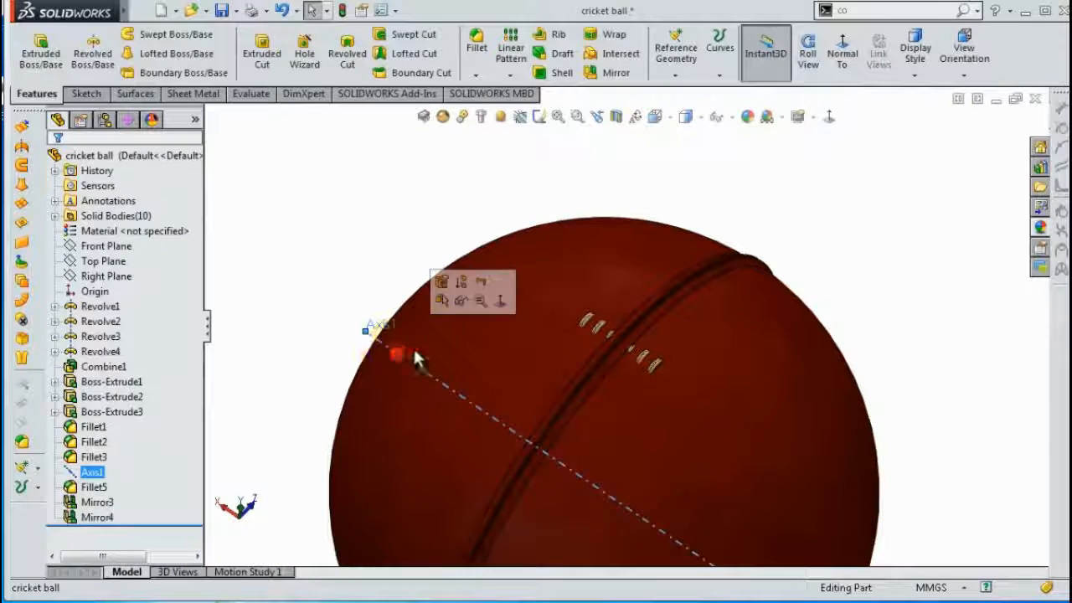
{"action": "left_click", "coordinate": [509, 77]}
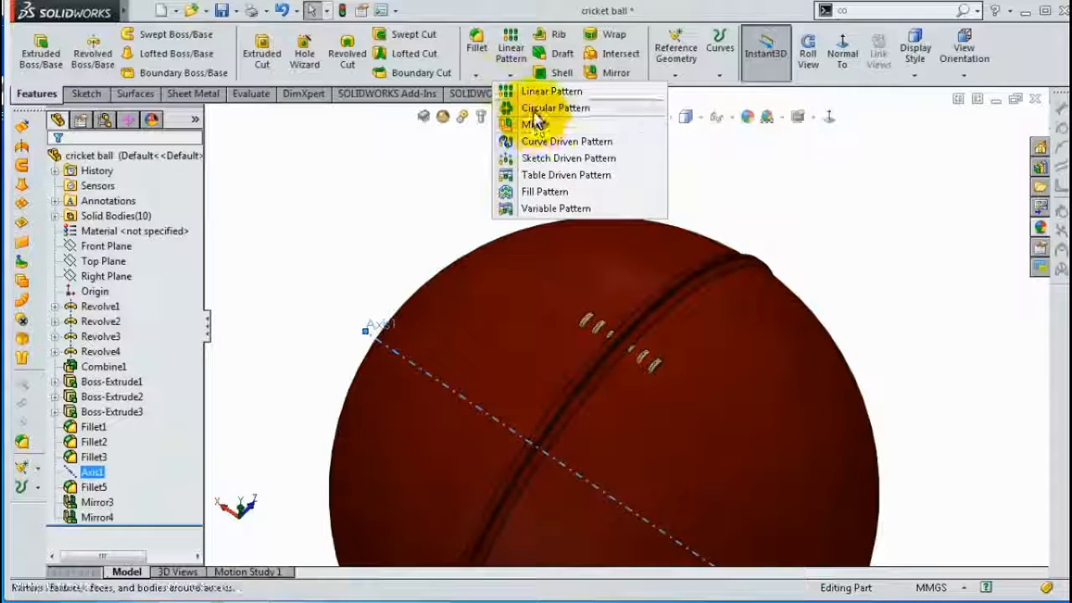
{"action": "left_click", "coordinate": [536, 110]}
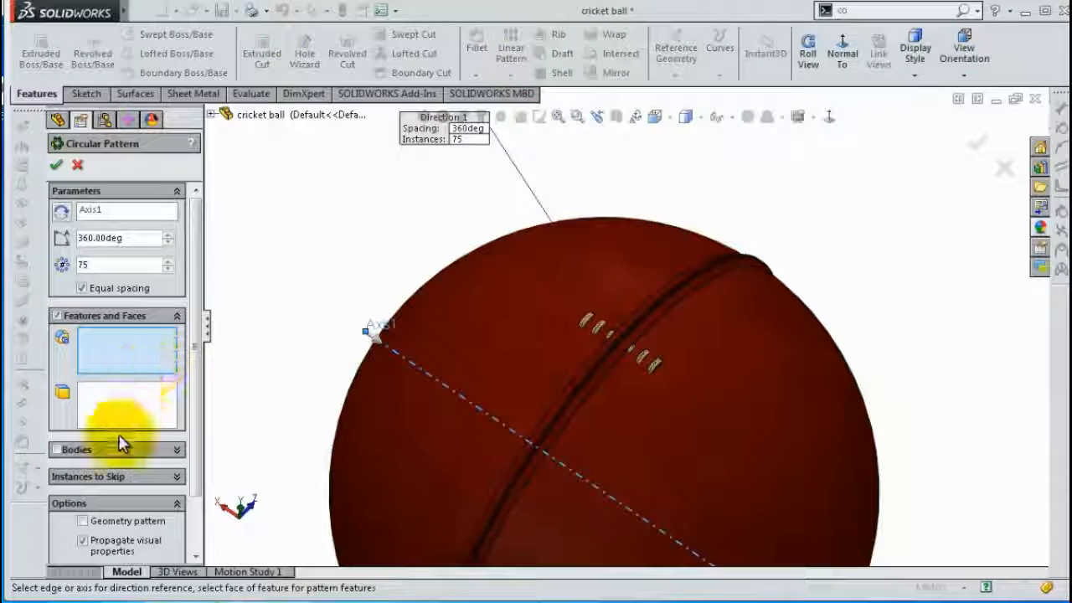
{"action": "left_click", "coordinate": [57, 450]}
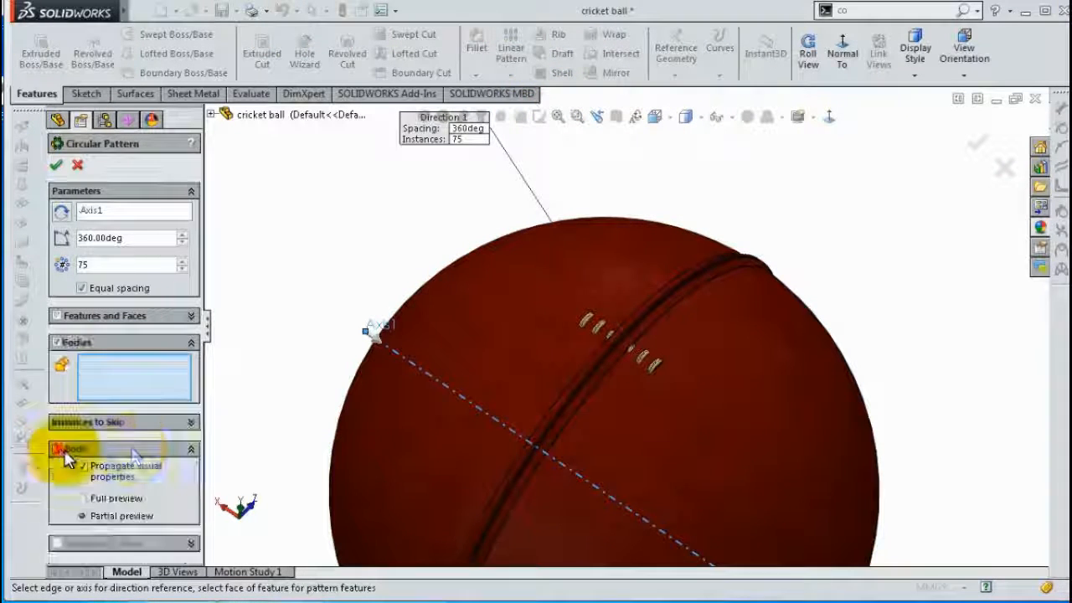
{"action": "scroll", "coordinate": [628, 365], "scroll_direction": "down", "scroll_amount": 5}
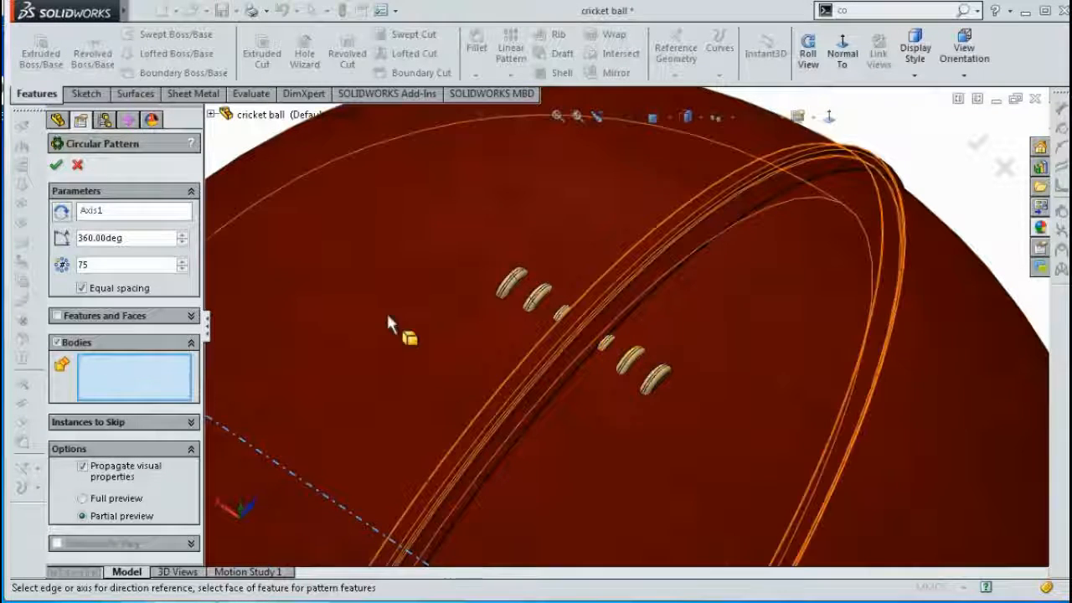
{"action": "double_click", "coordinate": [72, 266]}
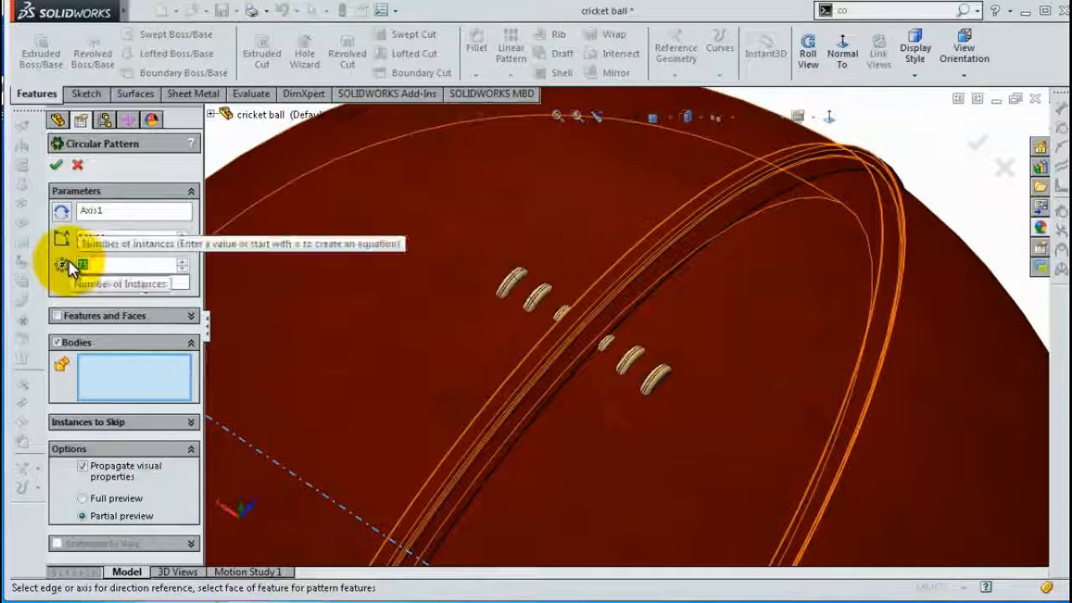
{"action": "type", "text": "140"}
{"action": "left_click", "coordinate": [136, 376]}
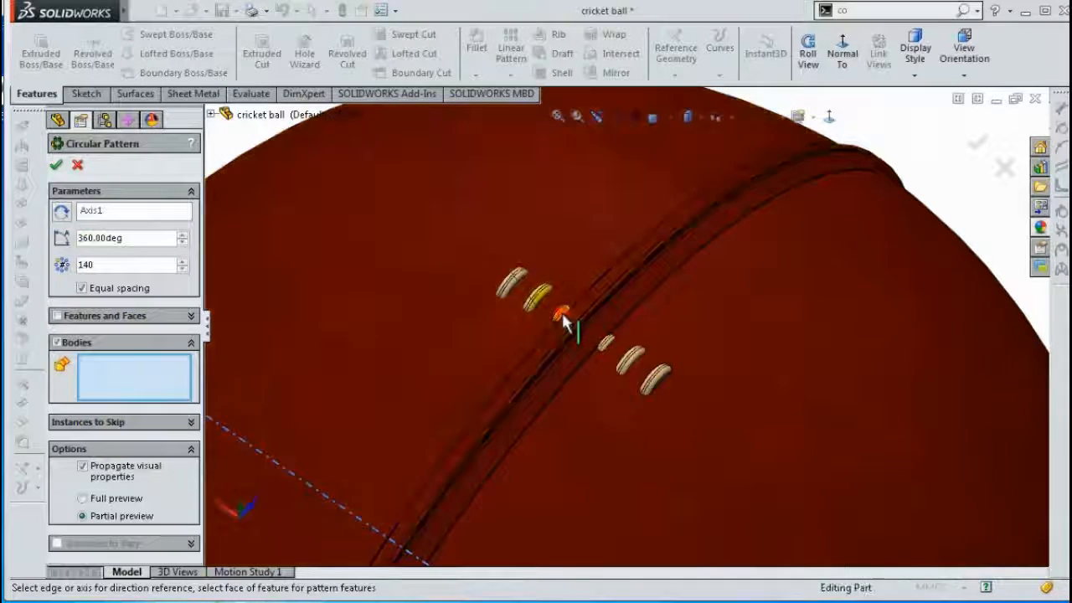
{"action": "scroll", "coordinate": [567, 325], "scroll_direction": "down", "scroll_amount": 5}
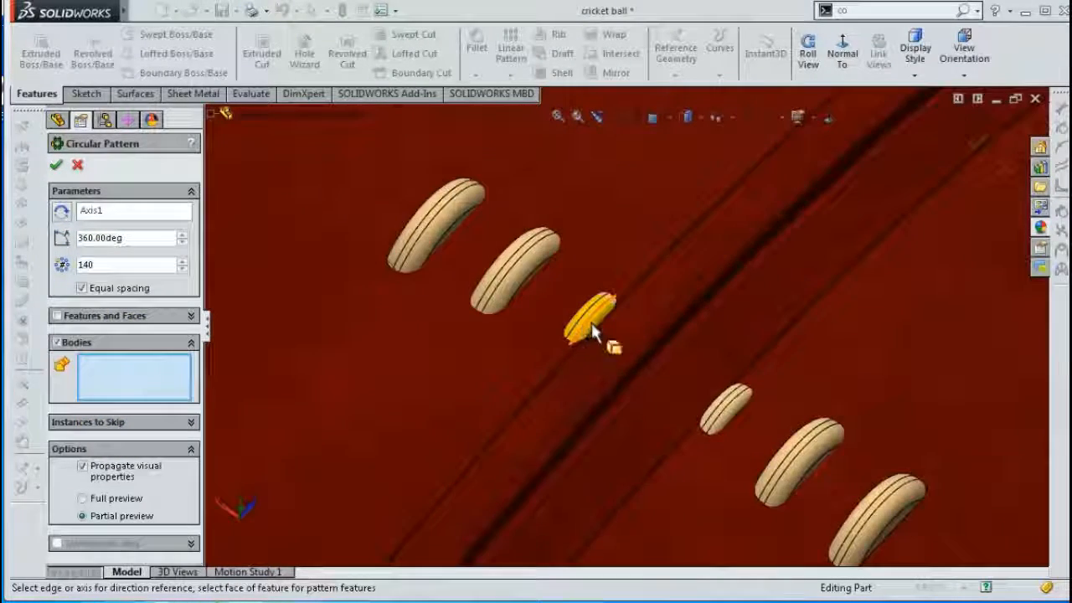
{"action": "left_click", "coordinate": [592, 331]}
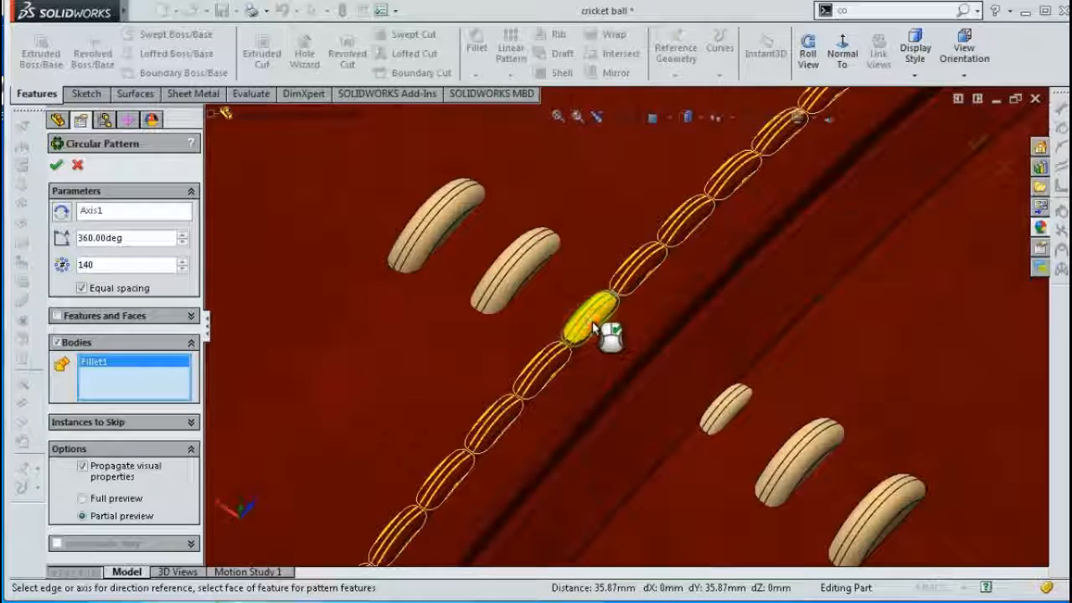
{"action": "left_click", "coordinate": [729, 413]}
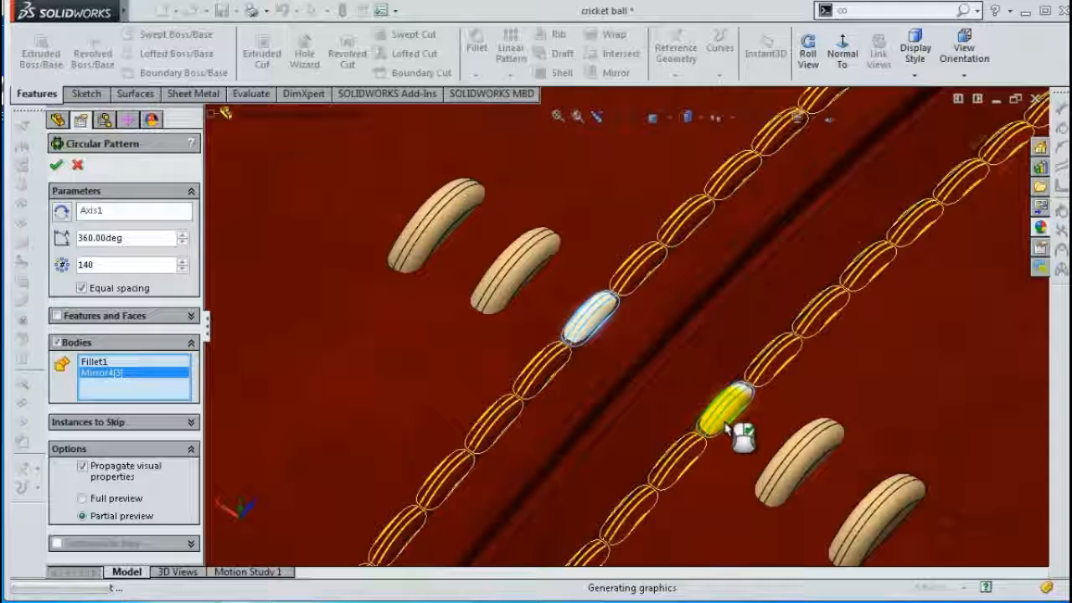
{"action": "right_click", "coordinate": [601, 405]}
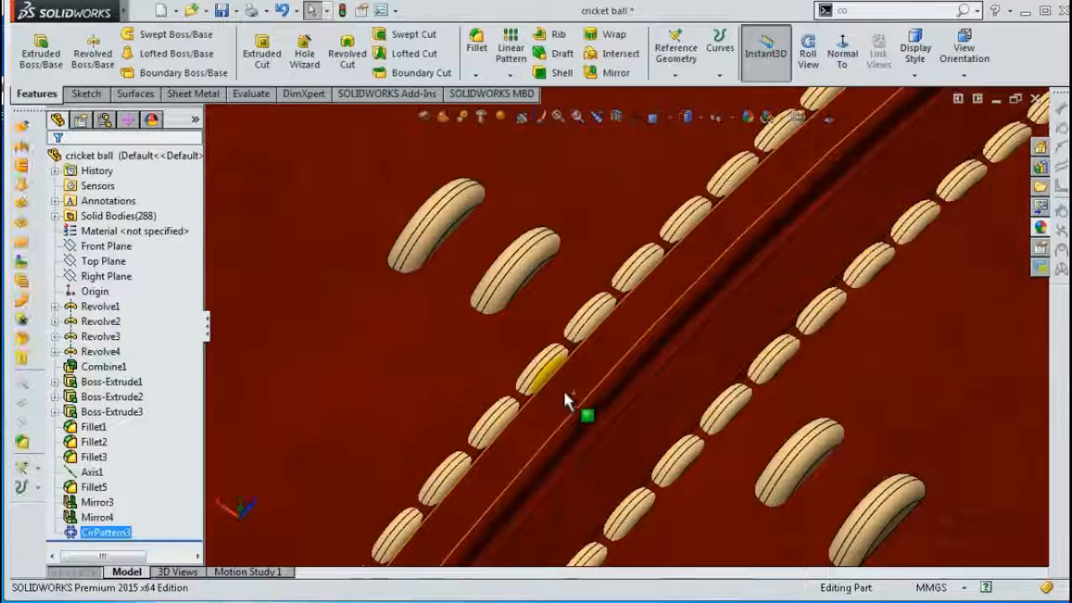
- Circular-pattern the four larger stitch bodies on both half shells around the same axis, with 75 equally spaced instances over 360 degrees
{"action": "scroll", "coordinate": [562, 388], "scroll_direction": "up", "scroll_amount": 3}
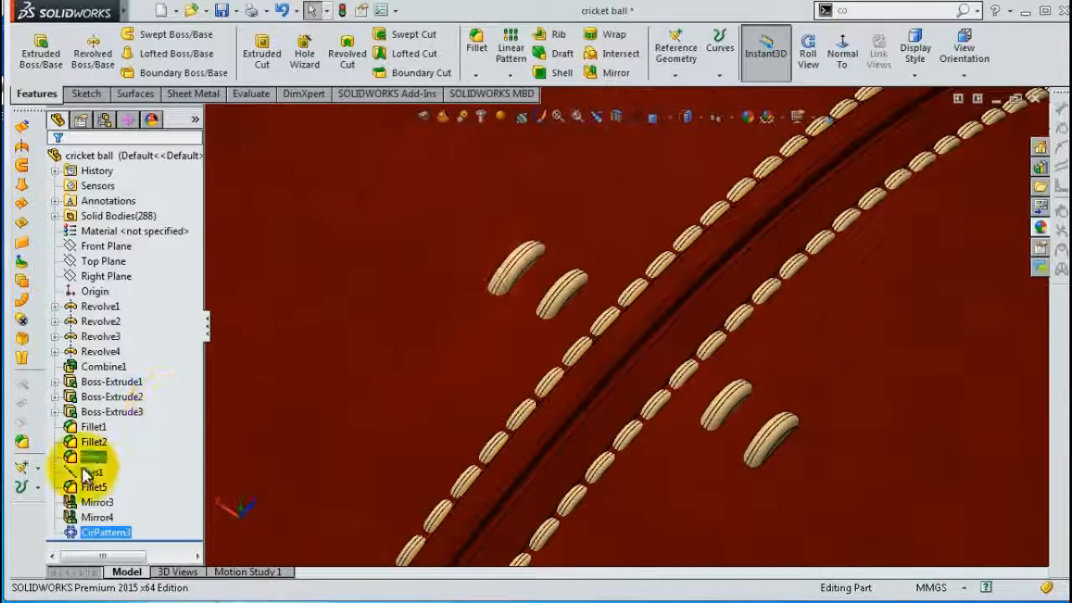
{"action": "left_click", "coordinate": [99, 472]}
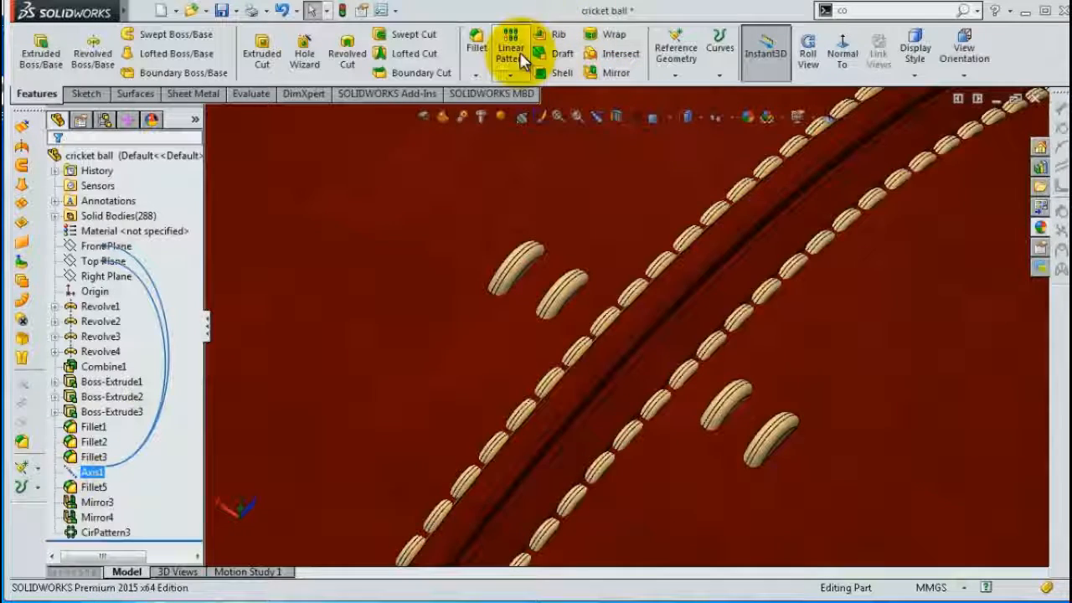
{"action": "left_click", "coordinate": [510, 76]}
{"action": "left_click", "coordinate": [553, 108]}
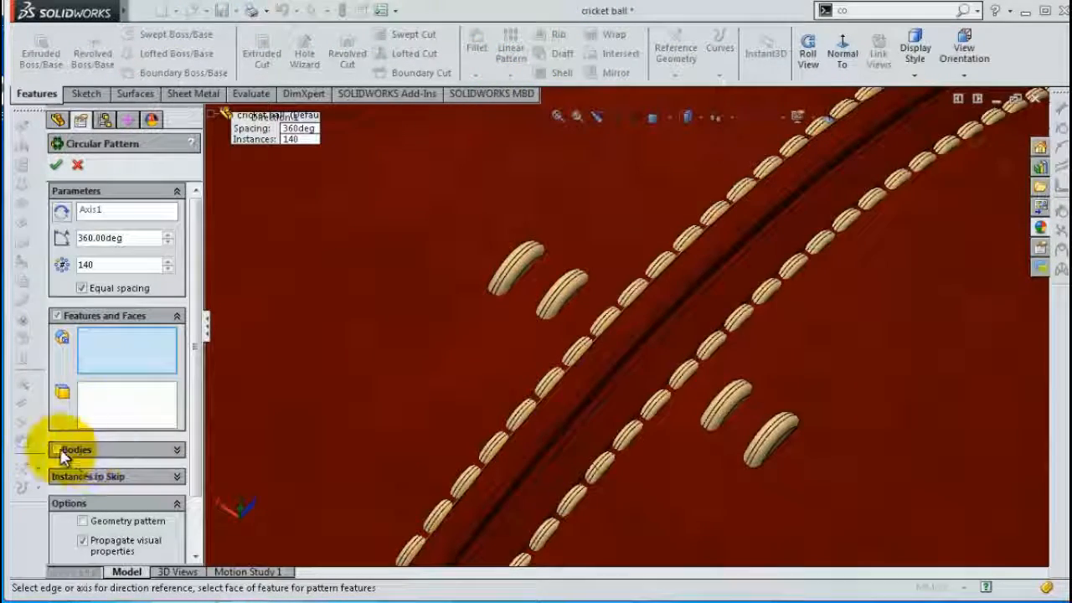
{"action": "left_click", "coordinate": [58, 448]}
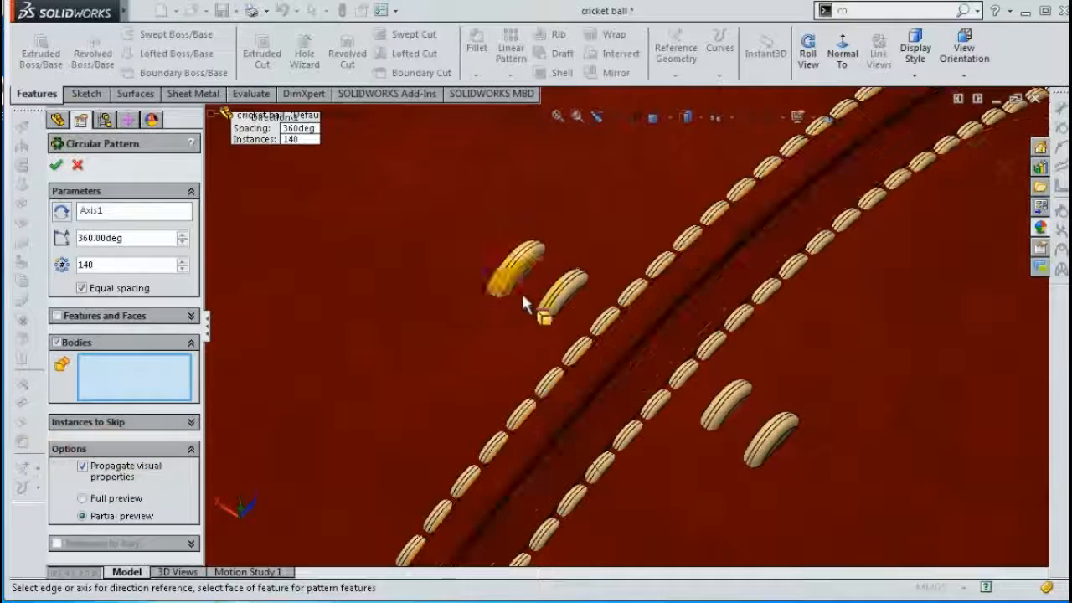
{"action": "left_click_drag", "start_coordinate": [120, 264], "coordinate": [61, 263]}
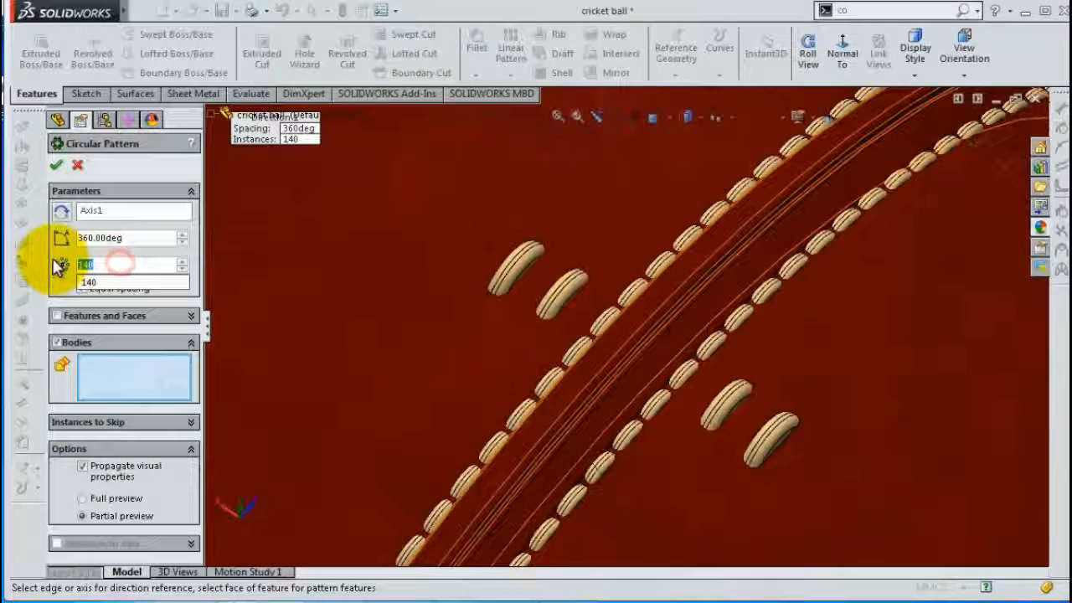
{"action": "type", "text": "75"}
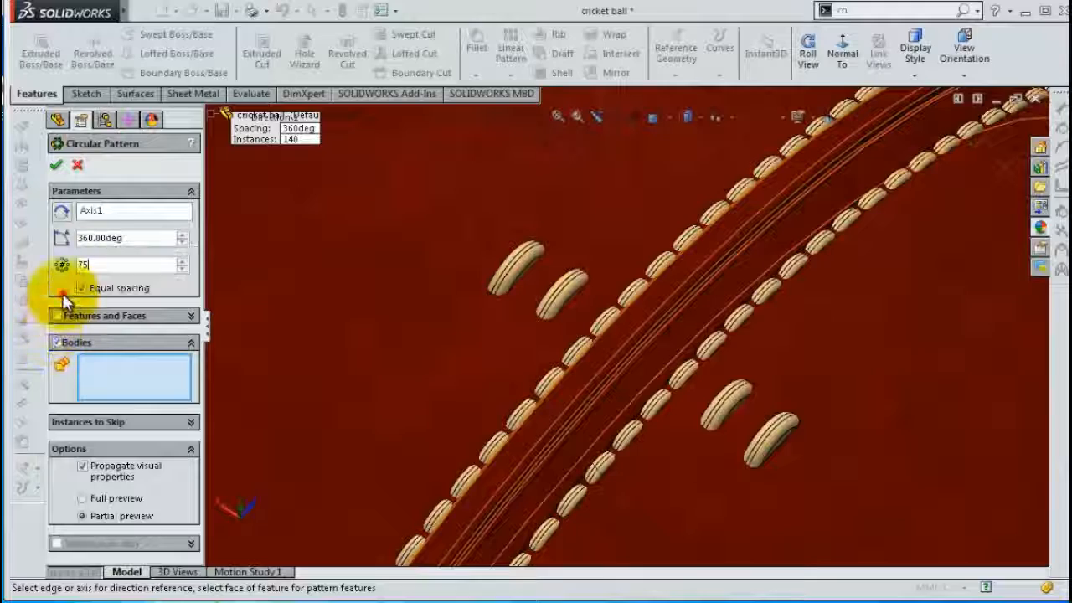
{"action": "left_click", "coordinate": [584, 298]}
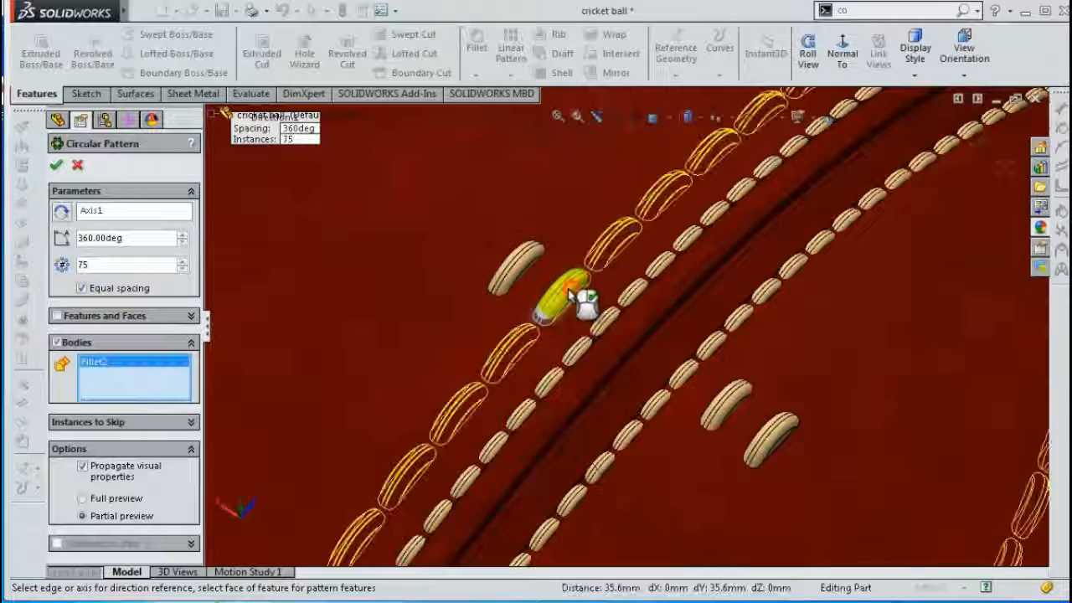
{"action": "left_click", "coordinate": [528, 275]}
{"action": "left_click", "coordinate": [740, 411]}
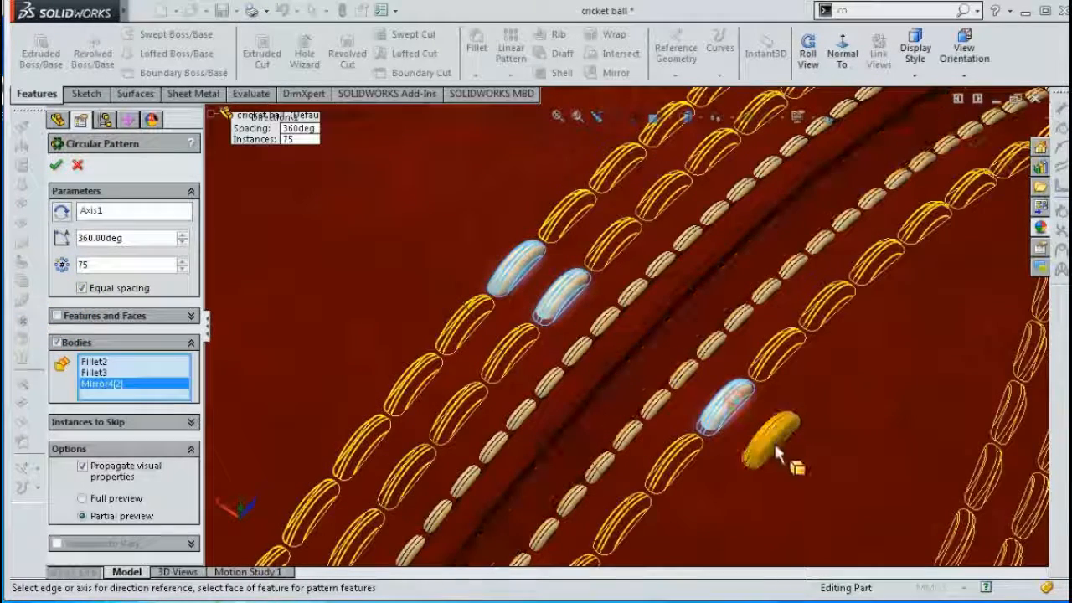
{"action": "left_click", "coordinate": [768, 437]}
{"action": "left_click", "coordinate": [58, 167]}
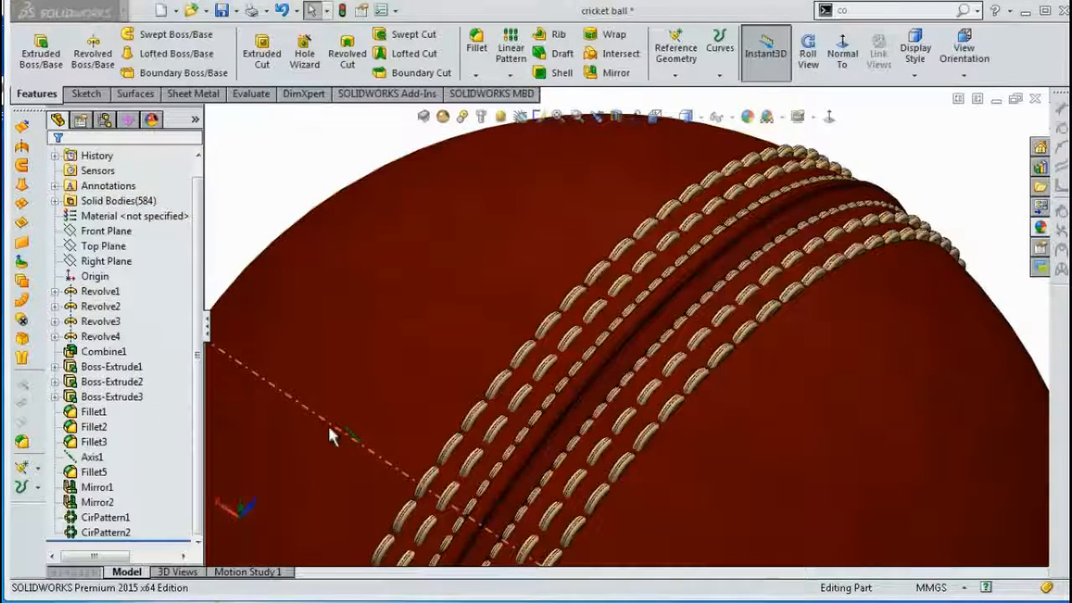
- Hide the reference axis running through the ball
{"action": "left_click", "coordinate": [328, 423]}
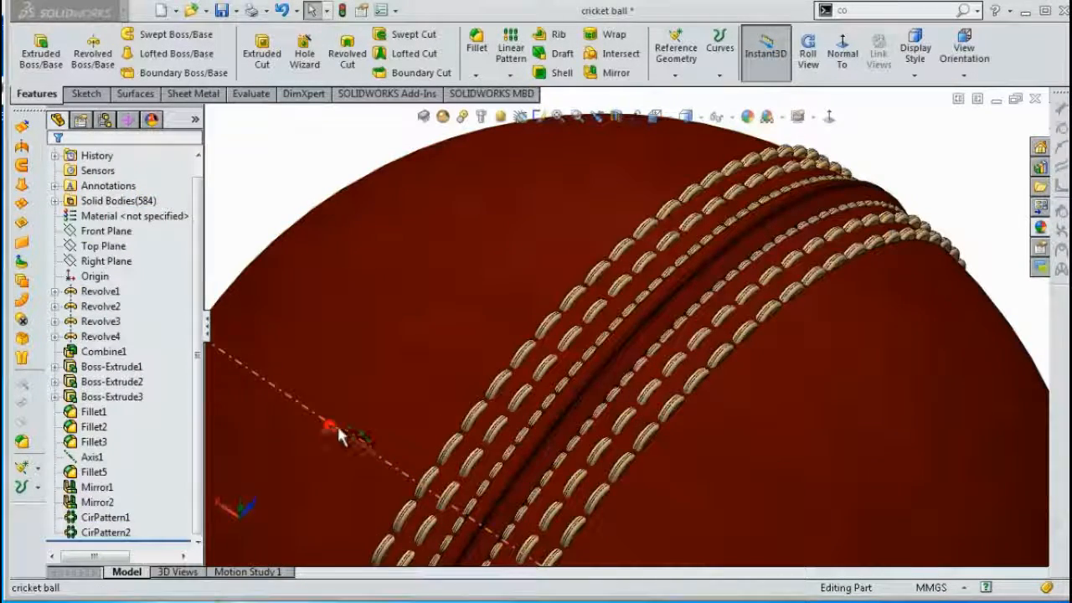
{"action": "left_click", "coordinate": [395, 376]}
{"action": "scroll", "coordinate": [469, 449], "scroll_direction": "up", "scroll_amount": 5}
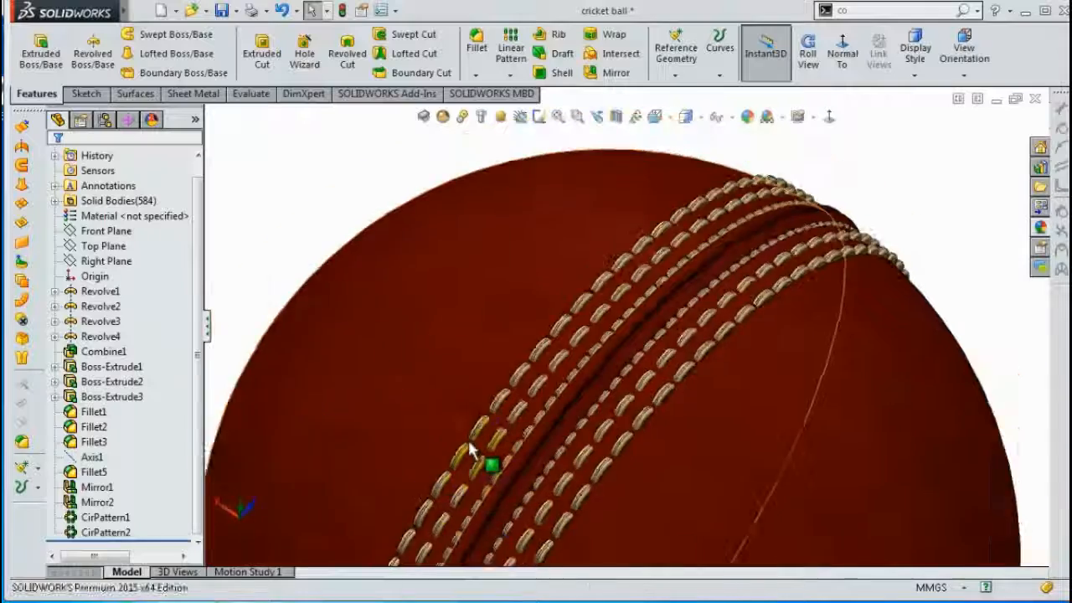
- Inspect the stitched seam from several sides and section the ball along the Right Plane to examine its internal layers
{"action": "middle_click_drag", "start_coordinate": [425, 389], "coordinate": [683, 471]}
{"action": "scroll", "coordinate": [811, 410], "scroll_direction": "down", "scroll_amount": 3}
{"action": "scroll", "coordinate": [811, 410], "scroll_direction": "up", "scroll_amount": 1}
{"action": "middle_click_drag", "start_coordinate": [811, 410], "coordinate": [503, 415]}
{"action": "scroll", "coordinate": [670, 246], "scroll_direction": "down", "scroll_amount": 2}
{"action": "scroll", "coordinate": [670, 248], "scroll_direction": "up", "scroll_amount": 1}
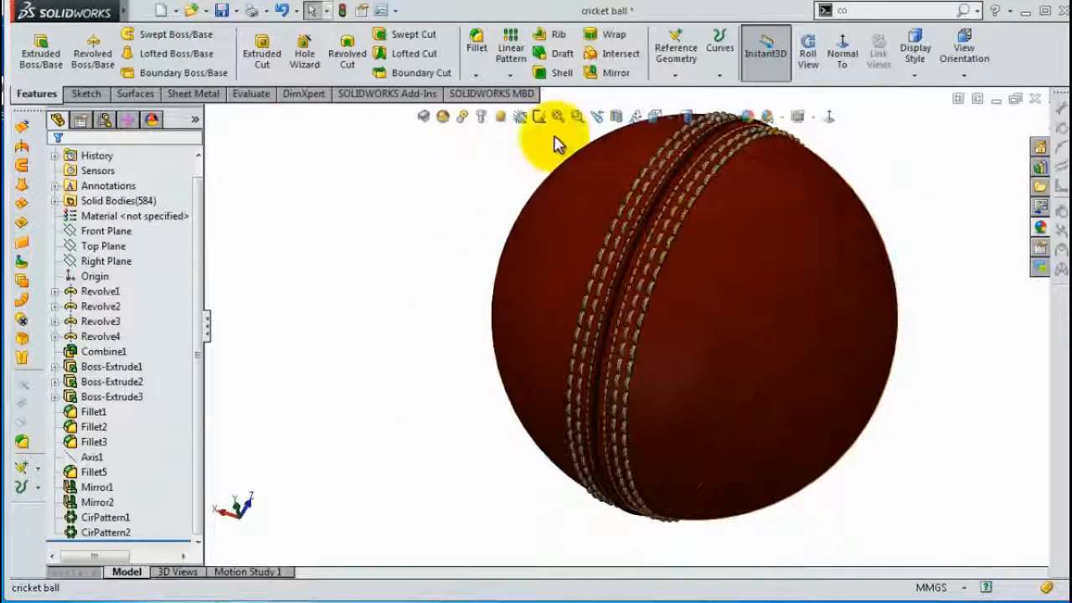
{"action": "left_click", "coordinate": [618, 116]}
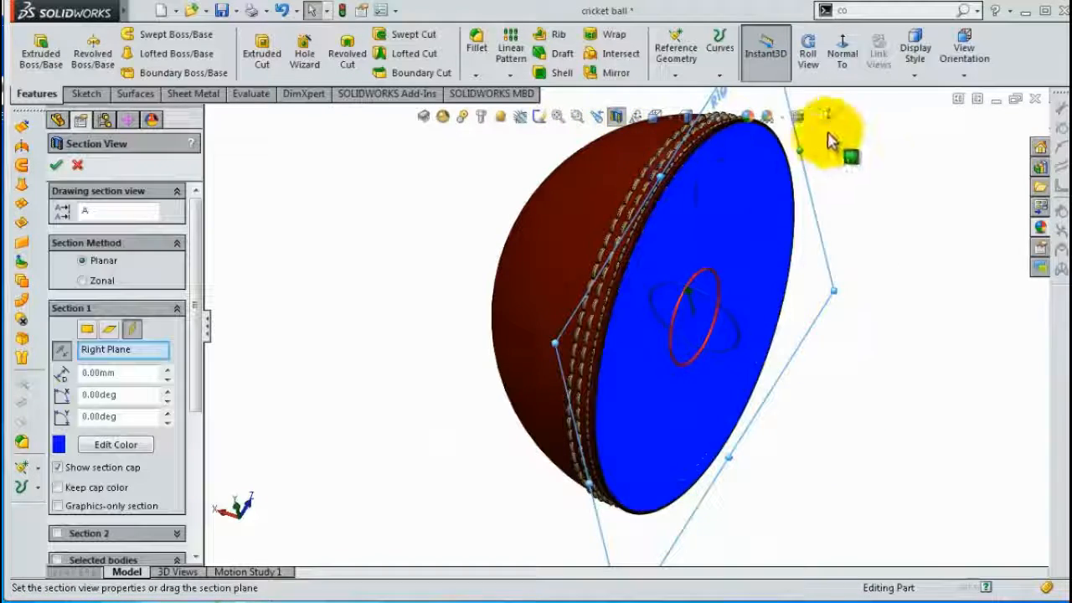
{"action": "left_click", "coordinate": [977, 147]}
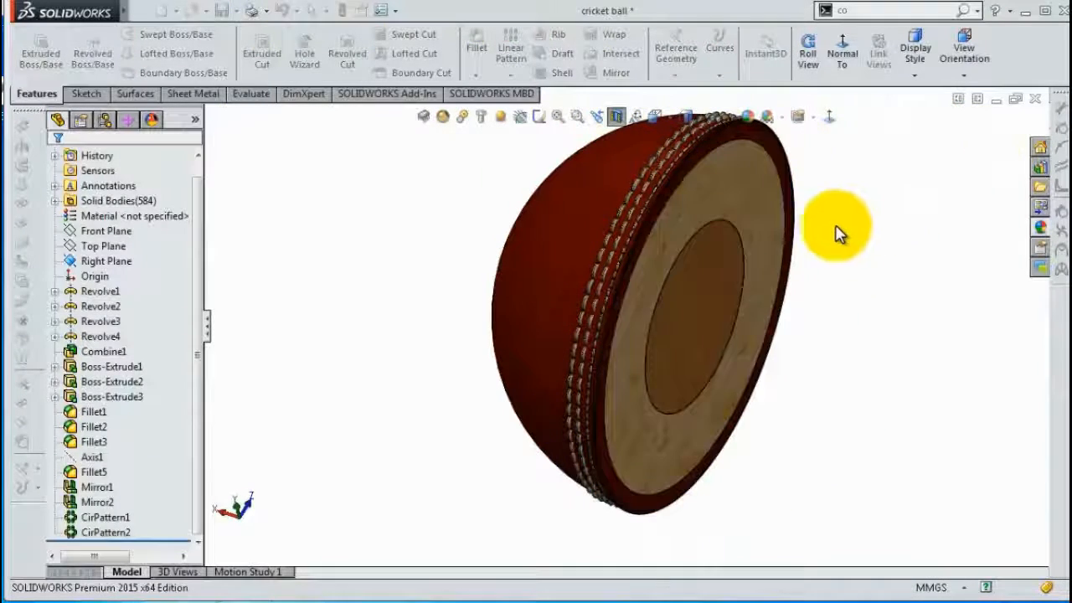
{"action": "middle_click_drag", "start_coordinate": [767, 207], "coordinate": [759, 234]}
{"action": "middle_click_drag", "start_coordinate": [726, 192], "coordinate": [707, 258]}
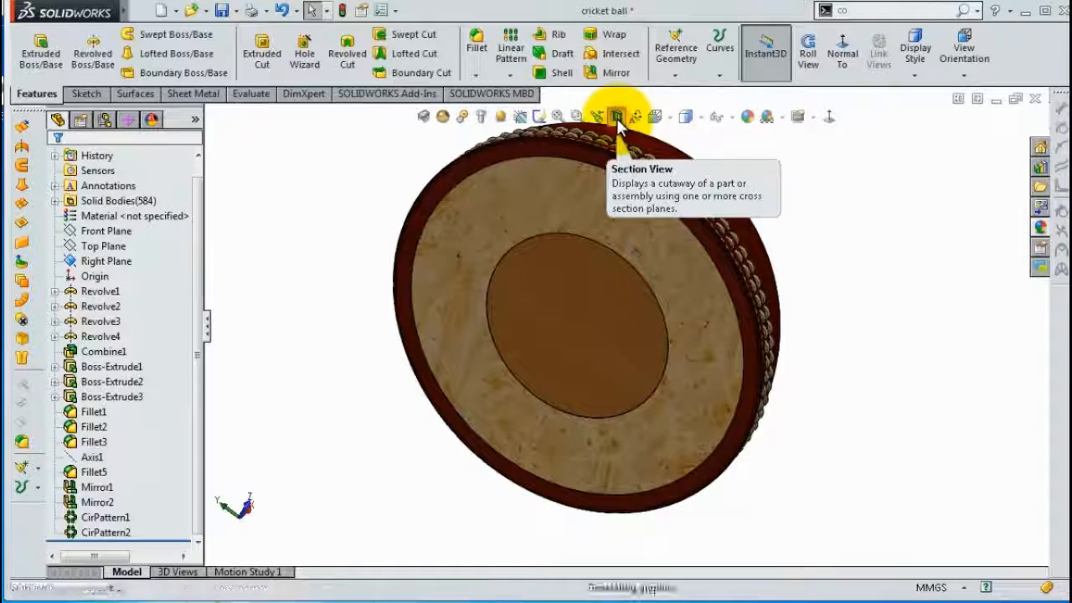
- Replace the current section view with one that cuts the ball along the Top Plane
{"action": "left_click", "coordinate": [617, 116]}
{"action": "left_click", "coordinate": [616, 119]}
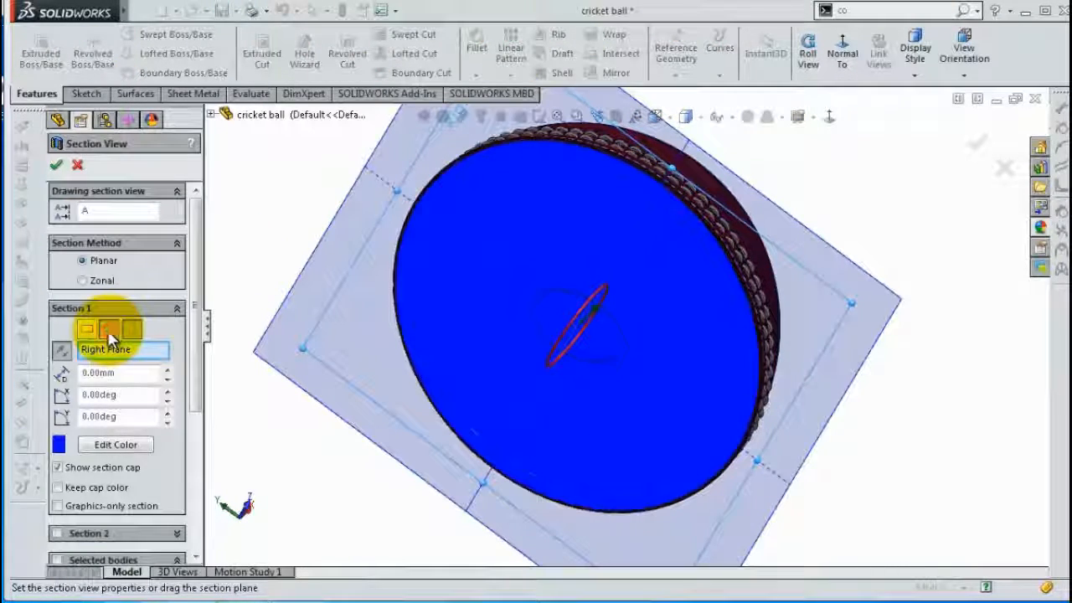
{"action": "left_click", "coordinate": [109, 329]}
{"action": "left_click", "coordinate": [976, 144]}
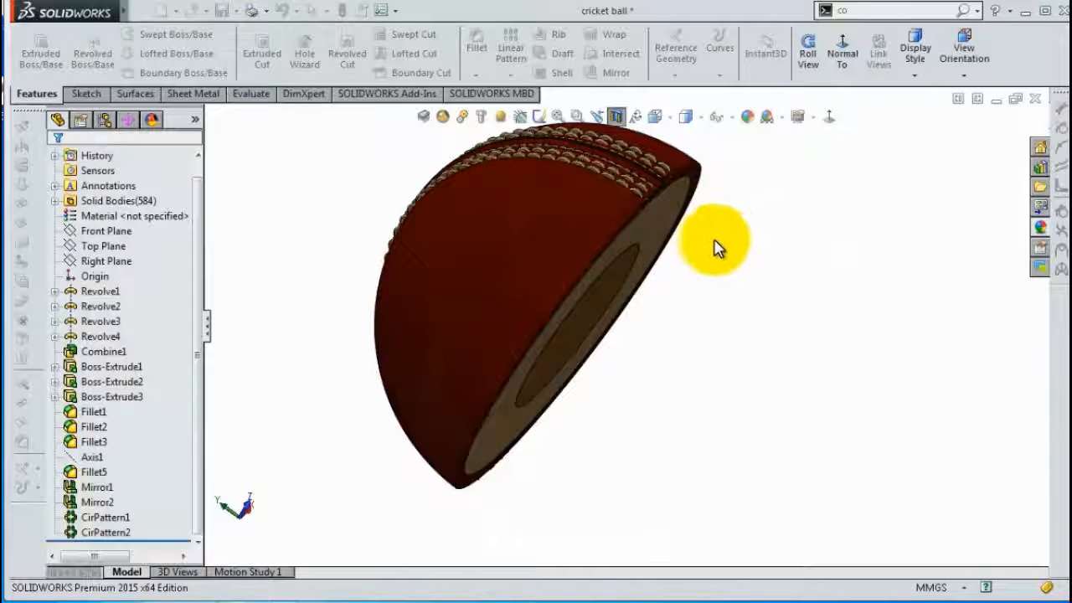
- Examine the sectioned ball from the cut side and the outside, checking the core, middle layer, red shell and stitches
{"action": "left_click", "coordinate": [709, 339]}
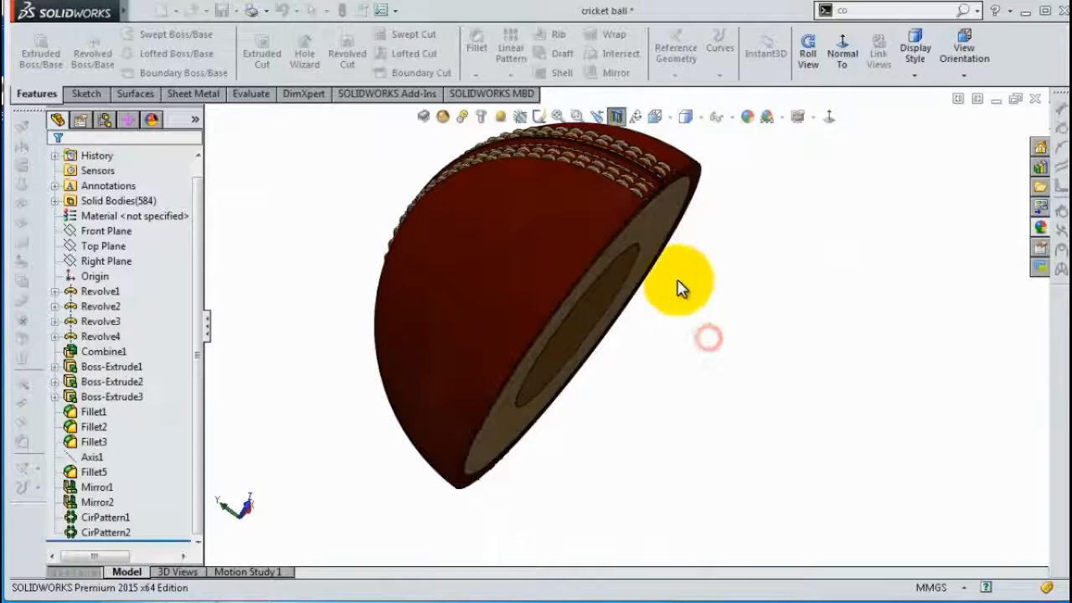
{"action": "middle_click_drag", "start_coordinate": [656, 261], "coordinate": [675, 276]}
{"action": "left_click", "coordinate": [533, 232]}
{"action": "middle_click_drag", "start_coordinate": [361, 197], "coordinate": [392, 204]}
{"action": "scroll", "coordinate": [838, 294], "scroll_direction": "up", "scroll_amount": 3}
{"action": "scroll", "coordinate": [829, 282], "scroll_direction": "up", "scroll_amount": 1}
{"action": "scroll", "coordinate": [840, 279], "scroll_direction": "down", "scroll_amount": 1}
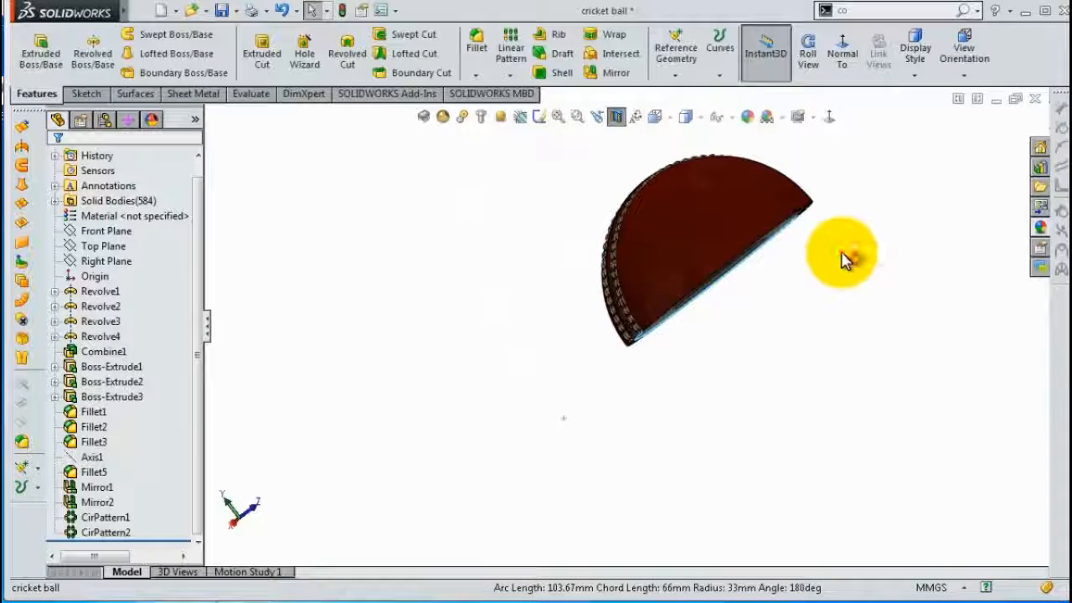
{"action": "middle_click_drag", "start_coordinate": [680, 222], "coordinate": [706, 150]}
{"action": "scroll", "coordinate": [796, 208], "scroll_direction": "down", "scroll_amount": 3}
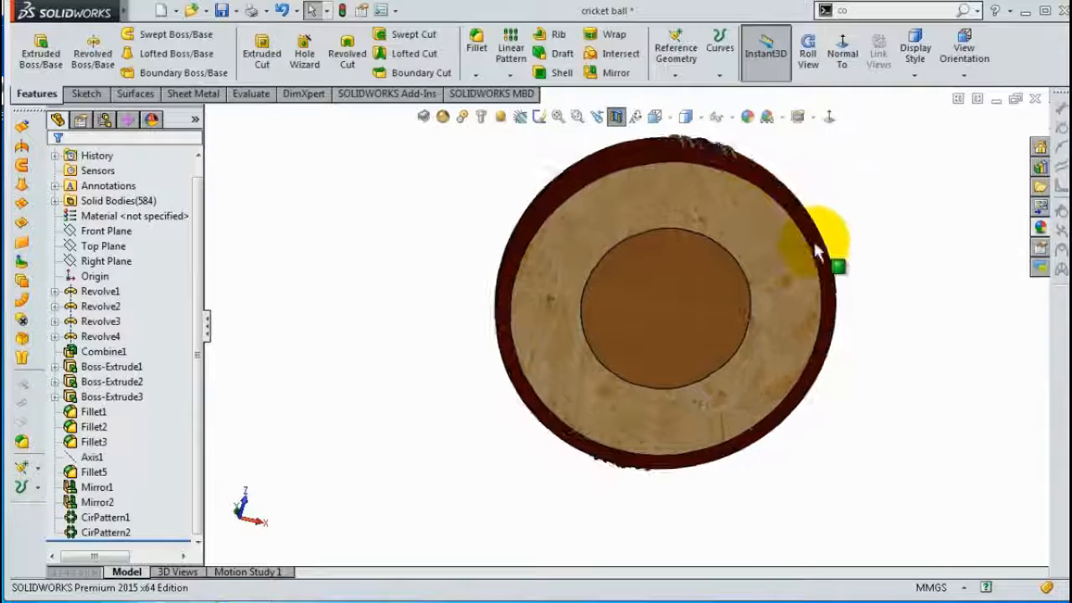
{"action": "middle_click_drag", "start_coordinate": [825, 248], "coordinate": [865, 265]}
{"action": "scroll", "coordinate": [865, 265], "scroll_direction": "up", "scroll_amount": 2}
{"action": "scroll", "coordinate": [924, 297], "scroll_direction": "down", "scroll_amount": 1}
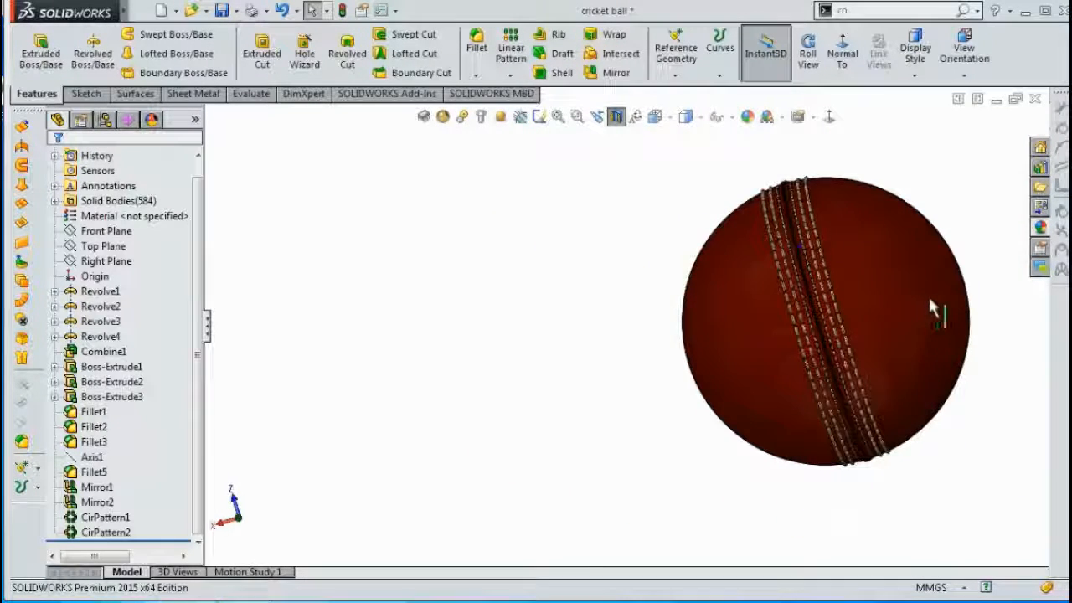
{"action": "scroll", "coordinate": [932, 302], "scroll_direction": "up", "scroll_amount": 1}
{"action": "middle_click_drag", "start_coordinate": [932, 310], "coordinate": [681, 292]}
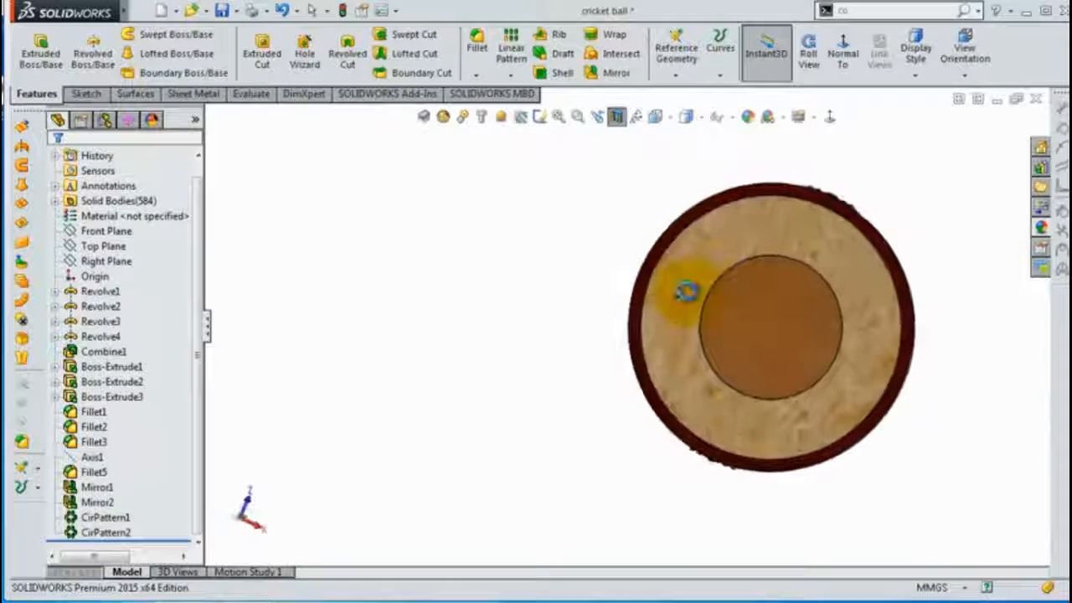
{"action": "scroll", "coordinate": [933, 355], "scroll_direction": "down", "scroll_amount": 3}
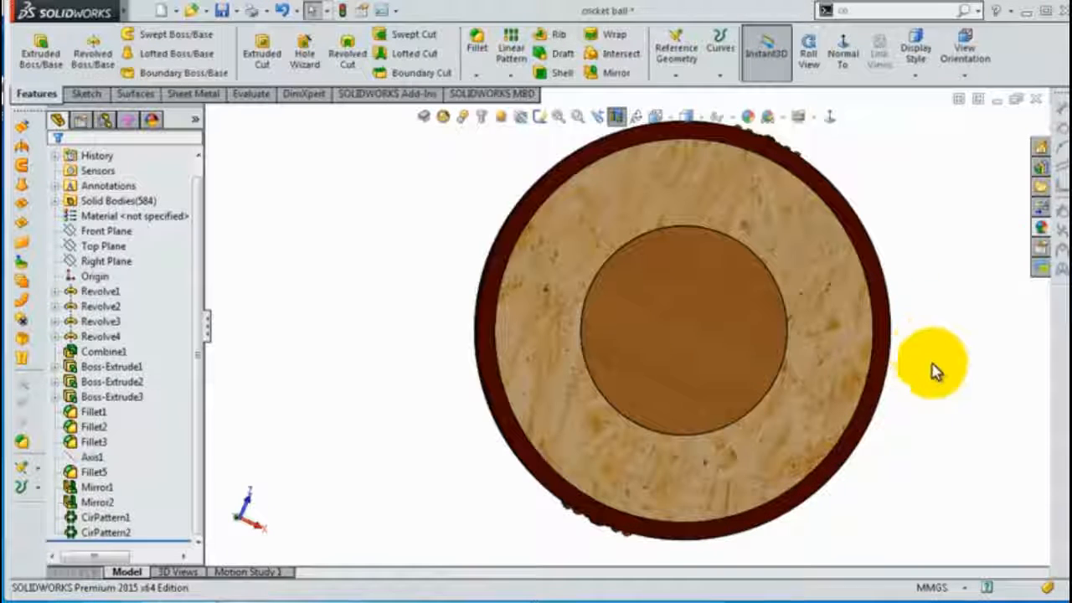